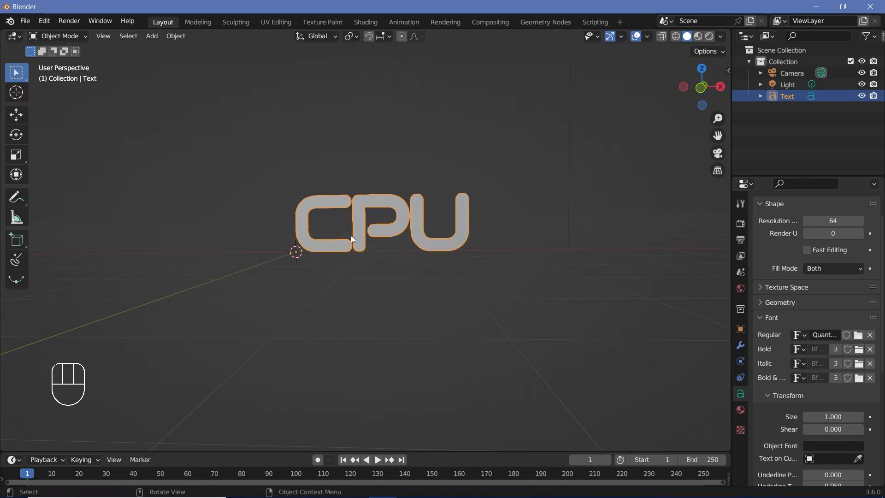
Increase the CPU text's character spacing to 1.200 so the letters stand clearly apart
scroll(399, 251, "up", 2)
middle_click_drag(399, 251, 438, 255, "shift")
scroll(438, 255, "up", 3)
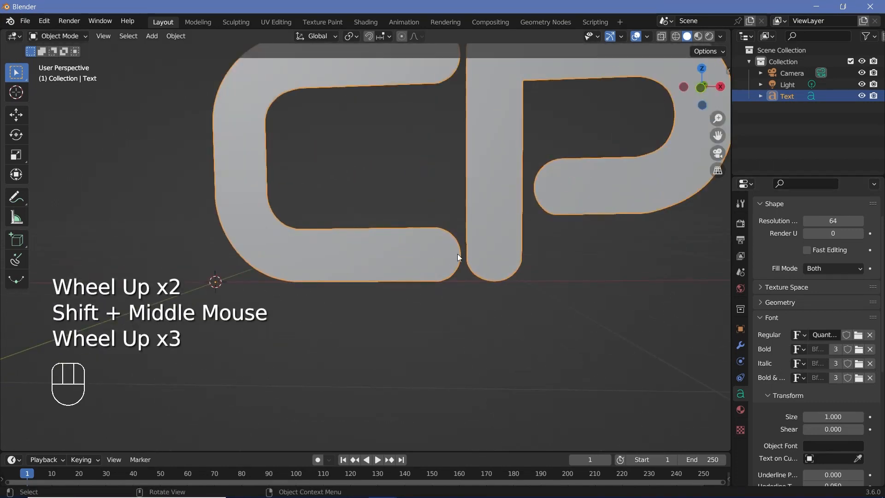
scroll(771, 331, "down", 4)
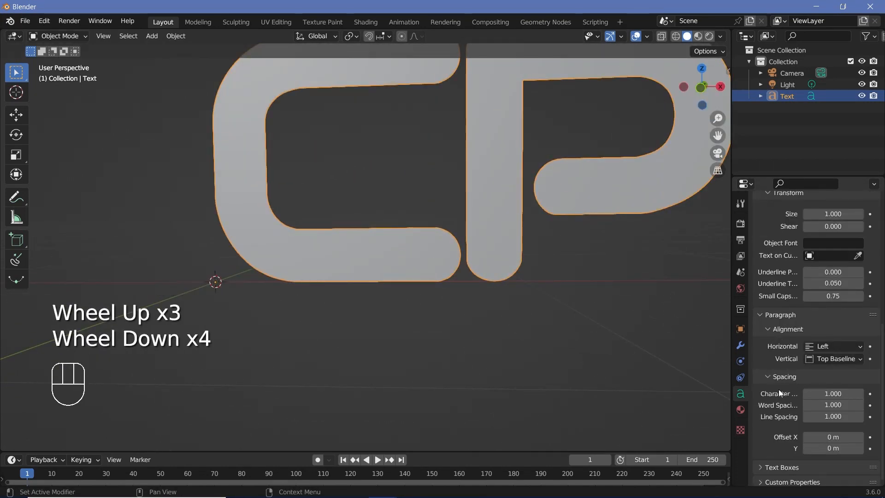
double_click(861, 393)
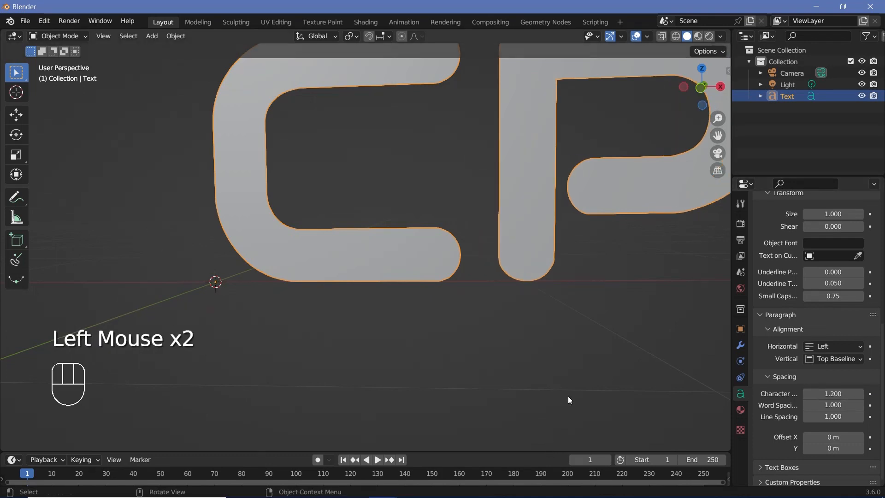
middle_click_drag(574, 315, 460, 273, "shift")
scroll(460, 272, "down", 2)
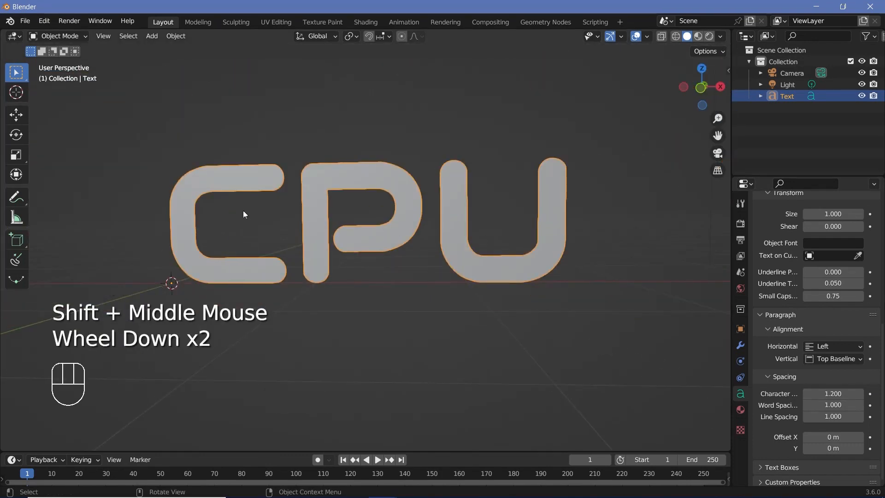
Set the CPU text's horizontal alignment to Center
left_click(813, 346)
left_click(798, 372)
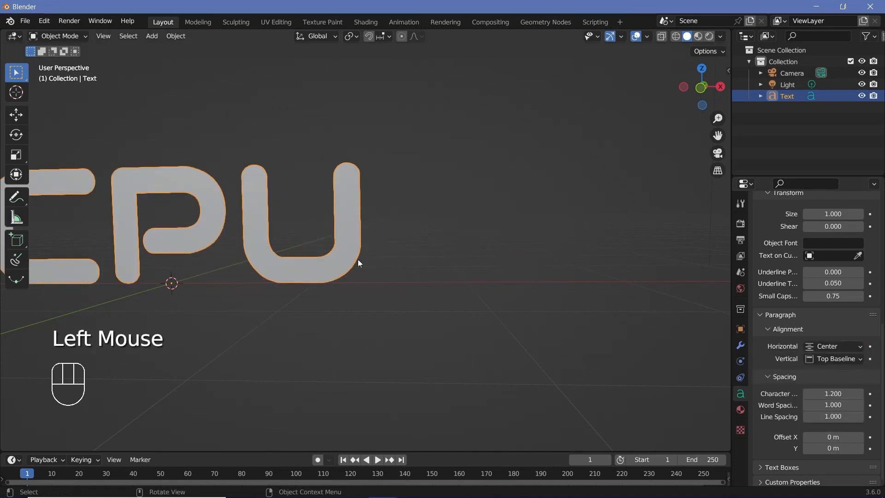
middle_click_drag(357, 259, 401, 283, "shift")
scroll(401, 283, "up", 1)
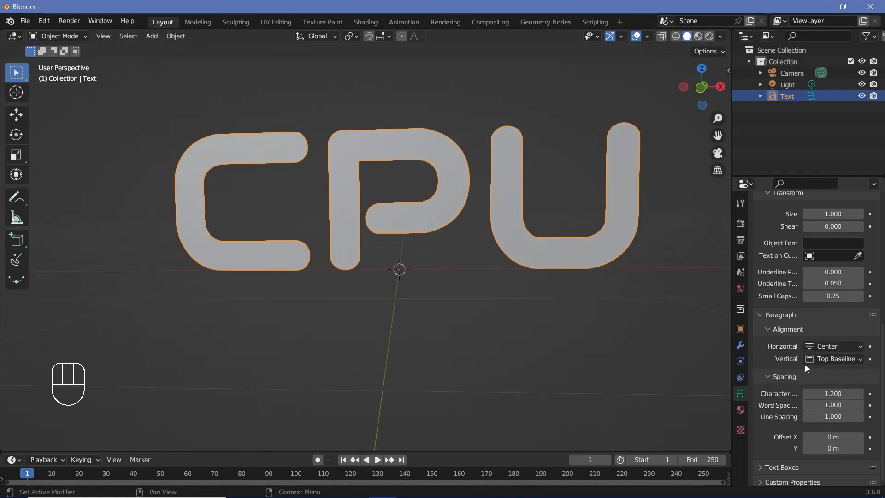
Extrude the CPU text to 0.04 m in its geometry settings
middle_click_drag(553, 295, 231, 277)
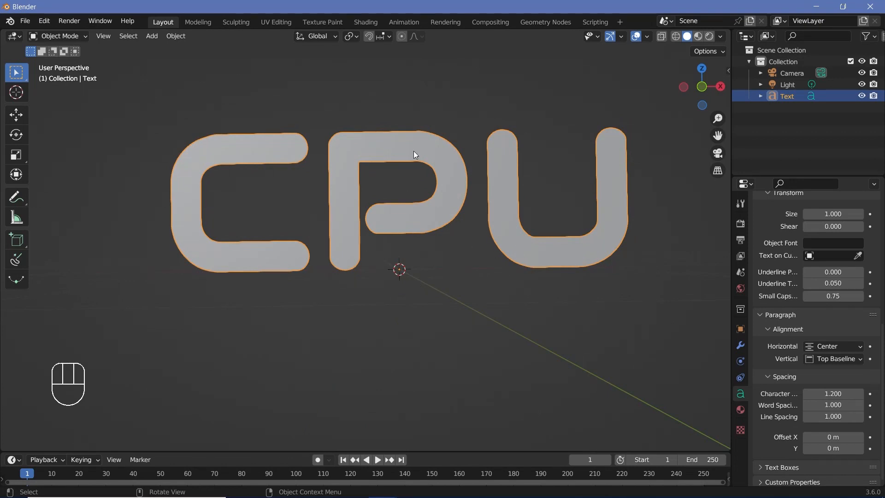
scroll(413, 154, "down", 2)
middle_click_drag(413, 159, 394, 213)
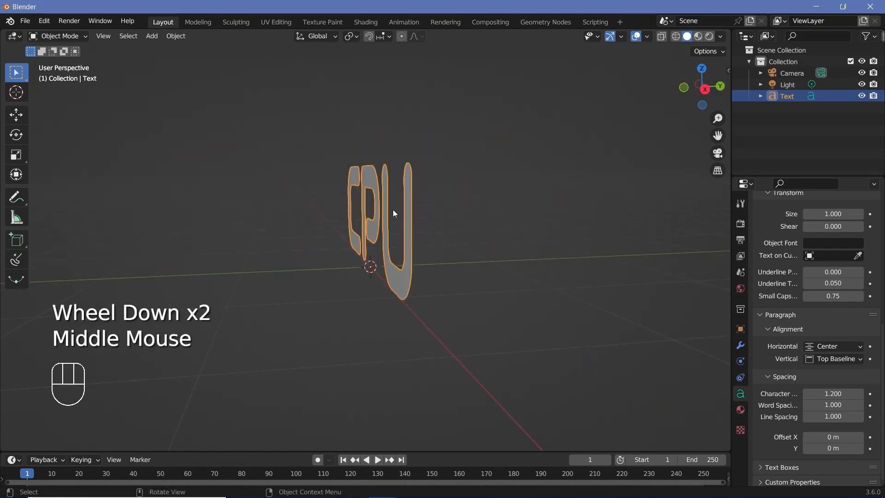
scroll(775, 278, "up", 7)
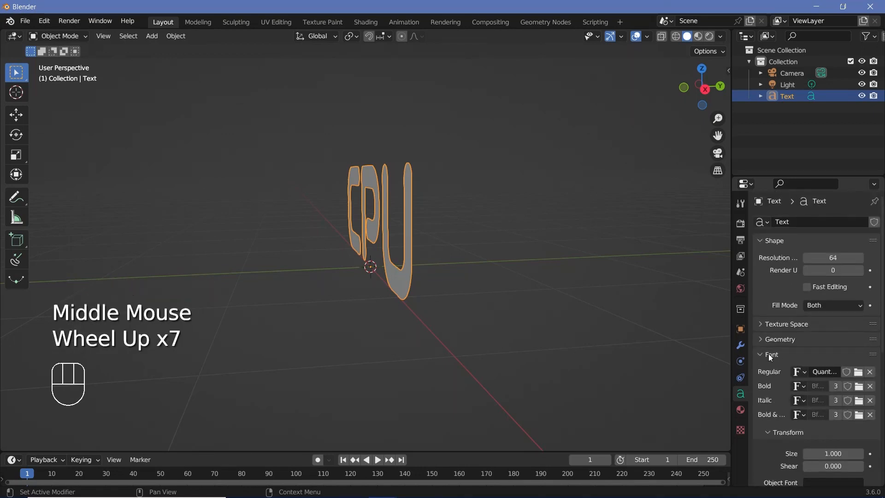
left_click(762, 339)
scroll(762, 339, "down", 3)
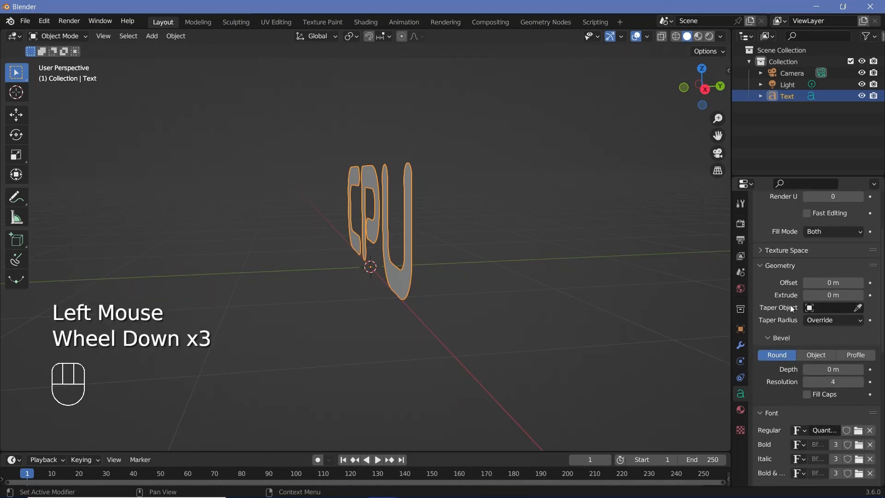
left_click(860, 295)
left_click(860, 295)
left_click(861, 296)
left_click(861, 297)
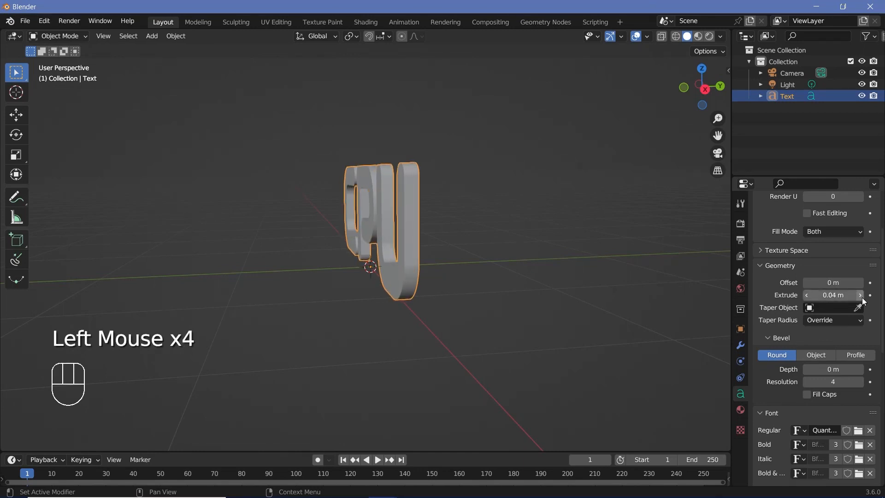
middle_click_drag(446, 283, 654, 354)
Create a new material for the CPU text and name it Text
left_click(740, 409)
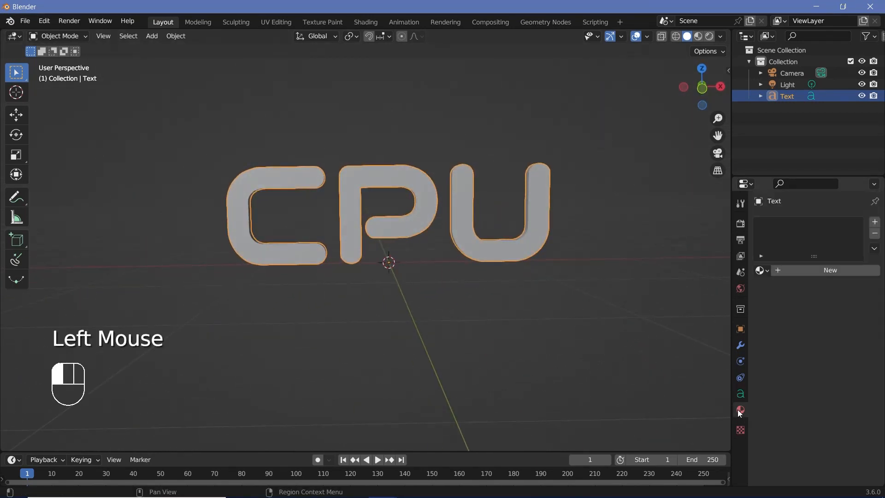
left_click(795, 271)
left_click(795, 270)
type("Text")
key("Return")
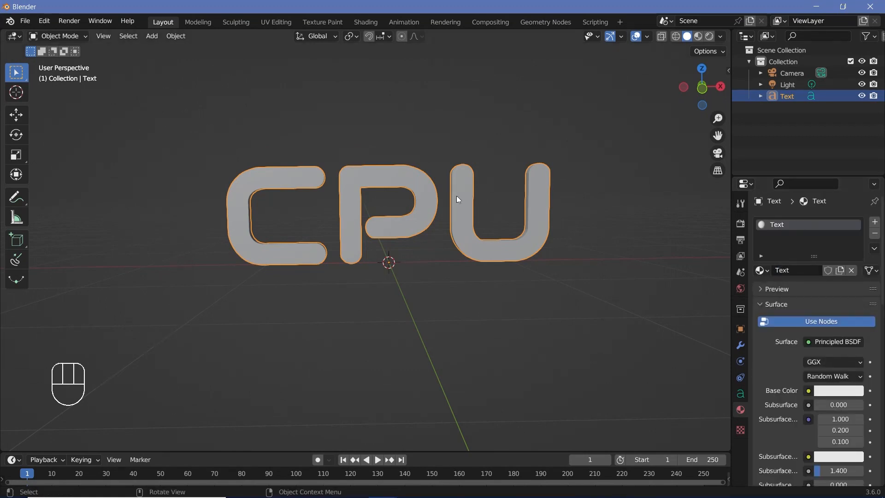
Duplicate the CPU text in place and give the copy its own separate material named TextOutline
key("shift+d")
right_click(516, 241)
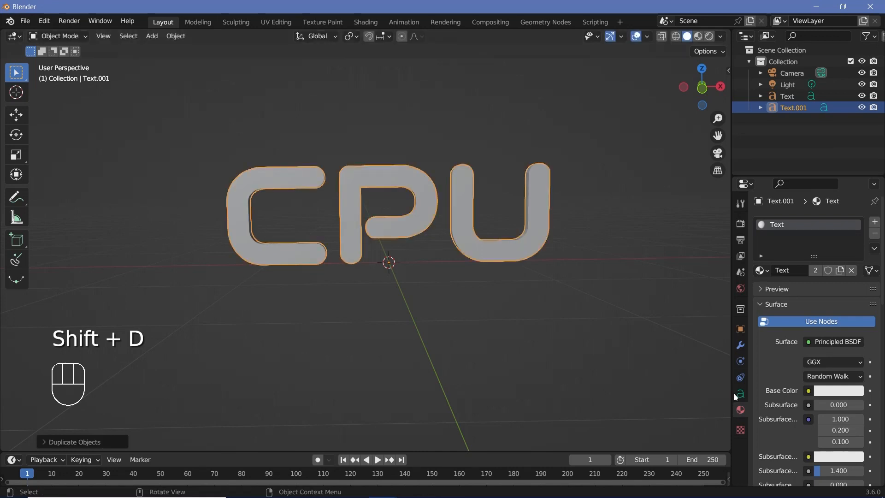
left_click(839, 272)
left_click(807, 272)
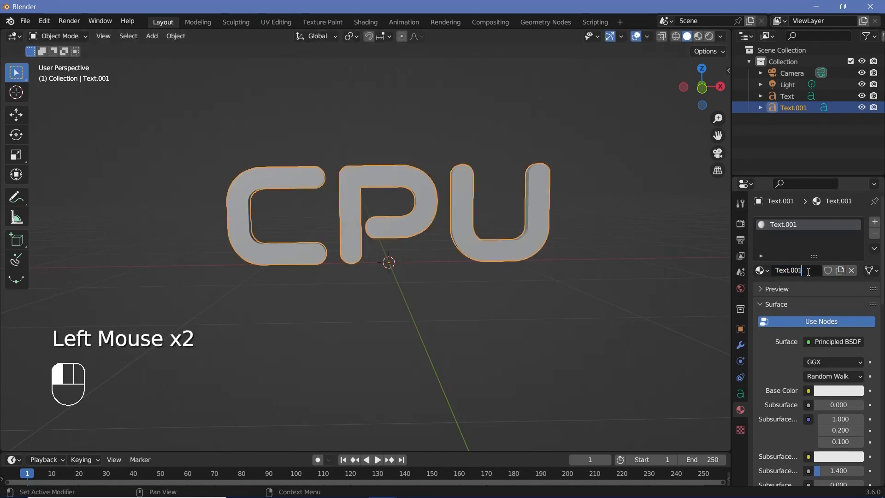
Turn the duplicated text into an outline with a 0.01 m bevel depth and the fill mode None
left_click(740, 394)
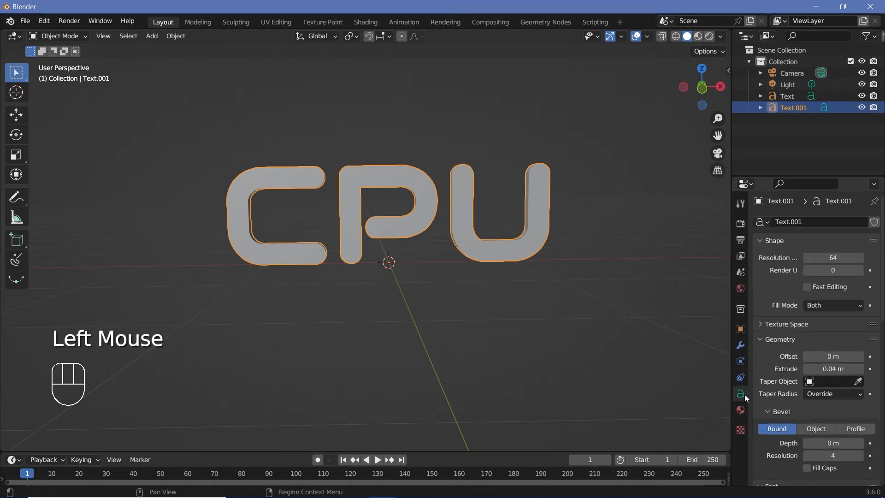
scroll(772, 358, "down", 2)
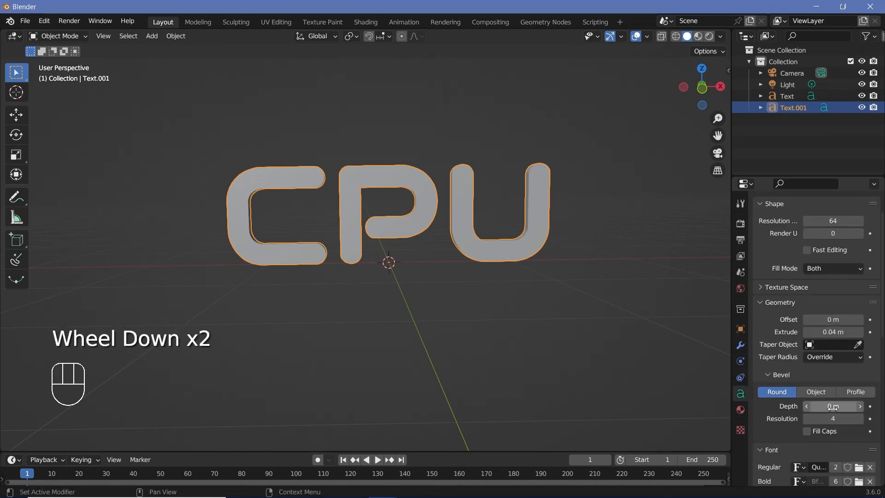
left_click(860, 412)
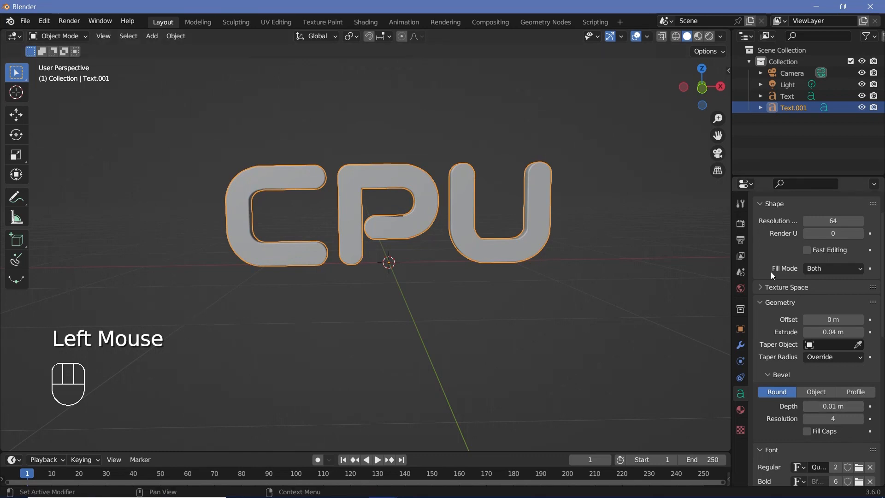
scroll(789, 293, "up", 1)
left_click(813, 287)
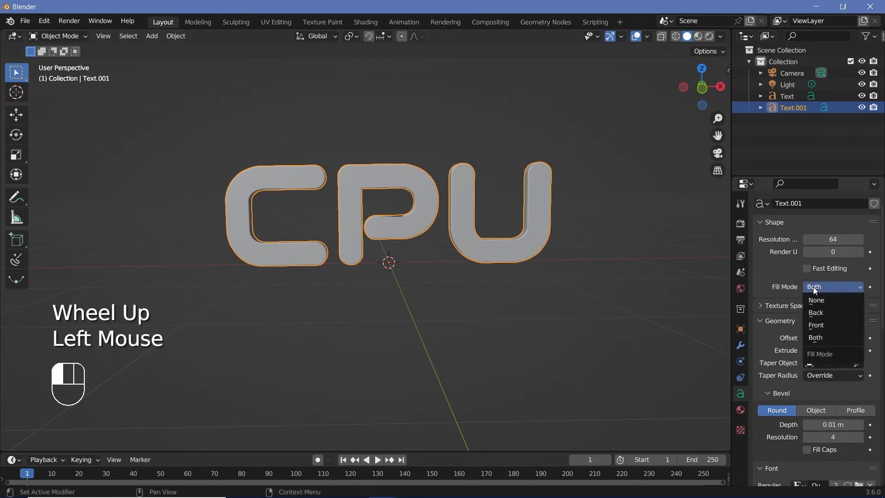
left_click(818, 336)
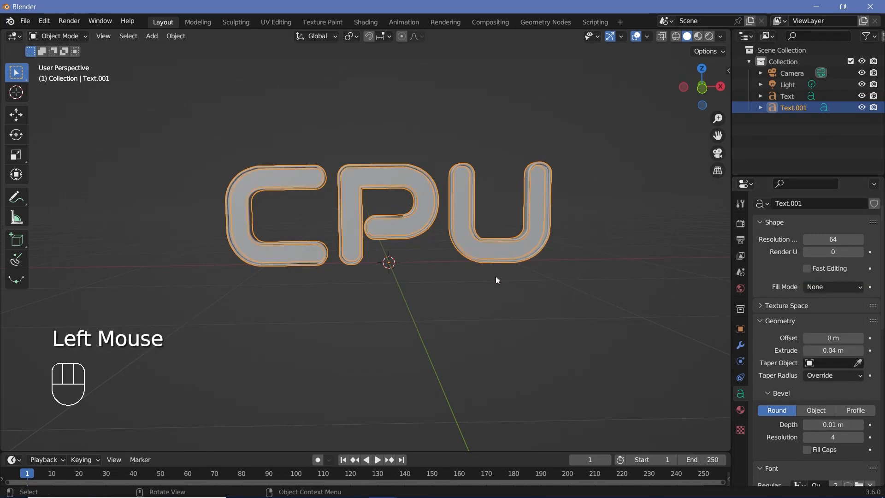
Select both text objects and move them slightly upward along the global Z axis
left_click(415, 220, "shift")
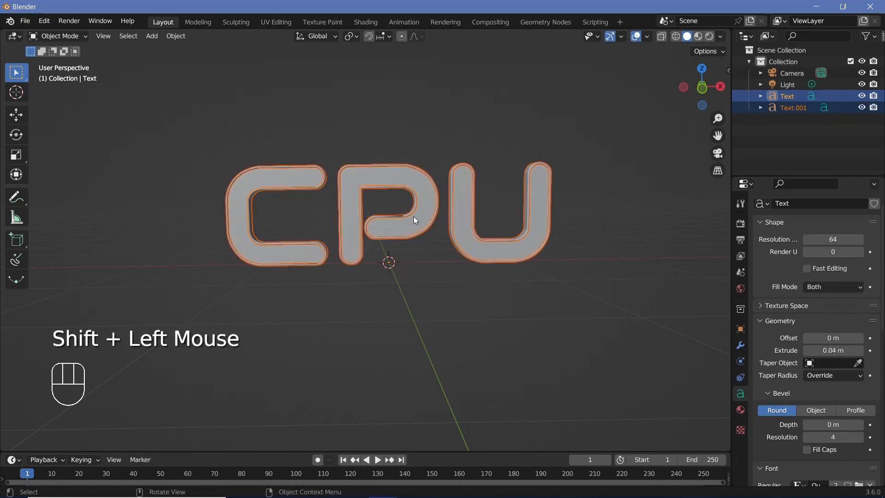
key("g")
key("z")
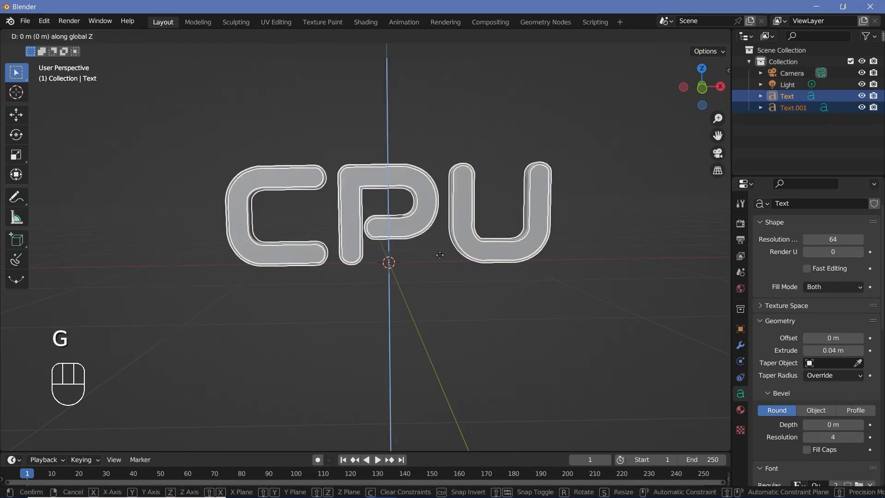
key("shift")
left_click(463, 105)
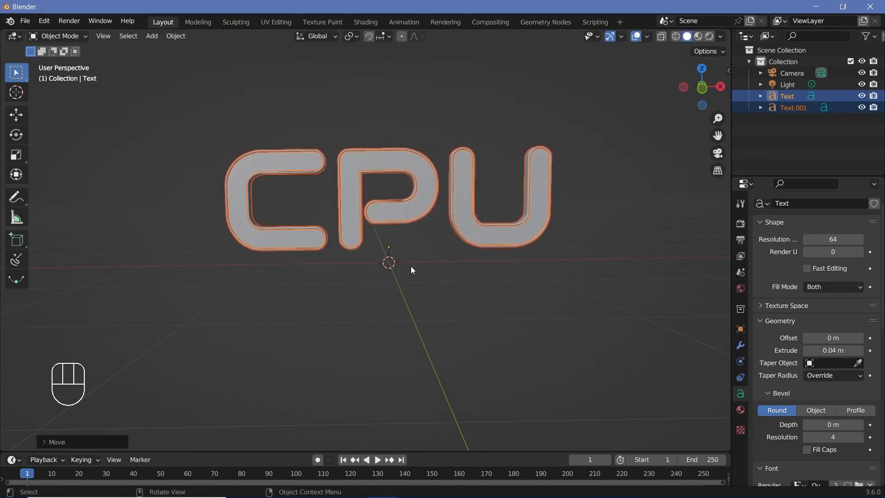
Add a cube at the origin and scale it down along Z into a thin slab beneath the text
key("shift+a")
mouse_move(386, 220)
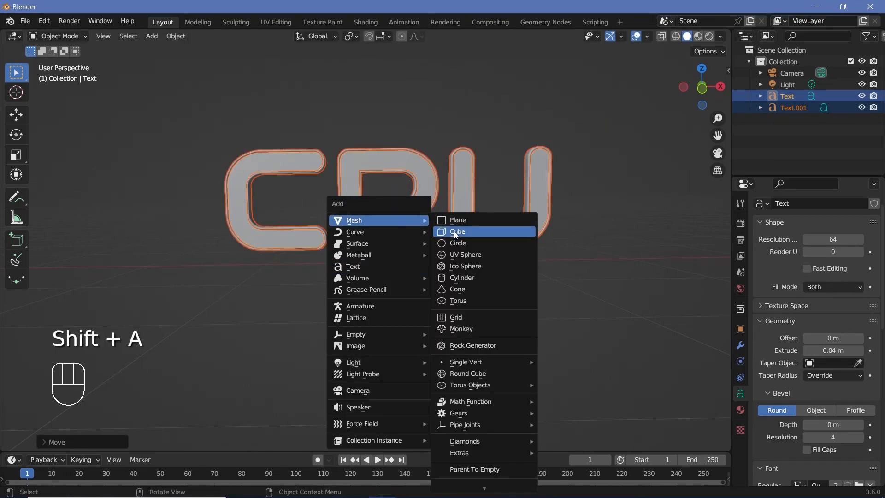
left_click(453, 231)
key("s")
key("z")
key("ctrl")
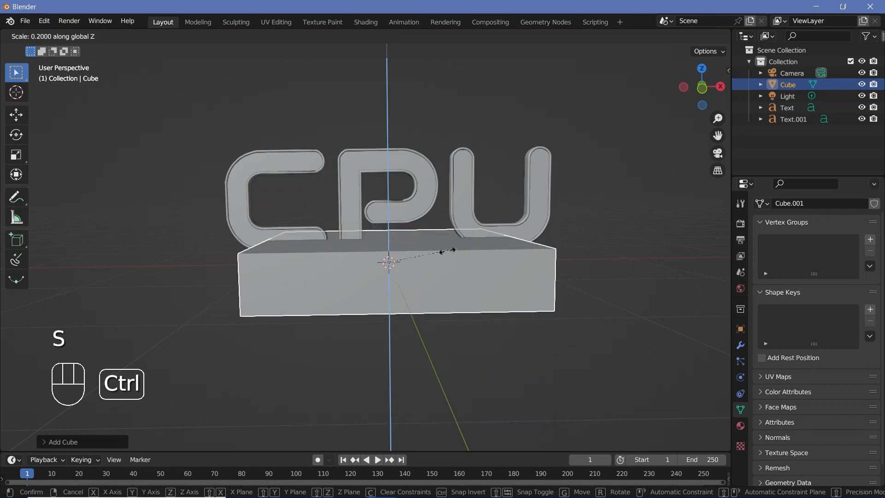
left_click(442, 277)
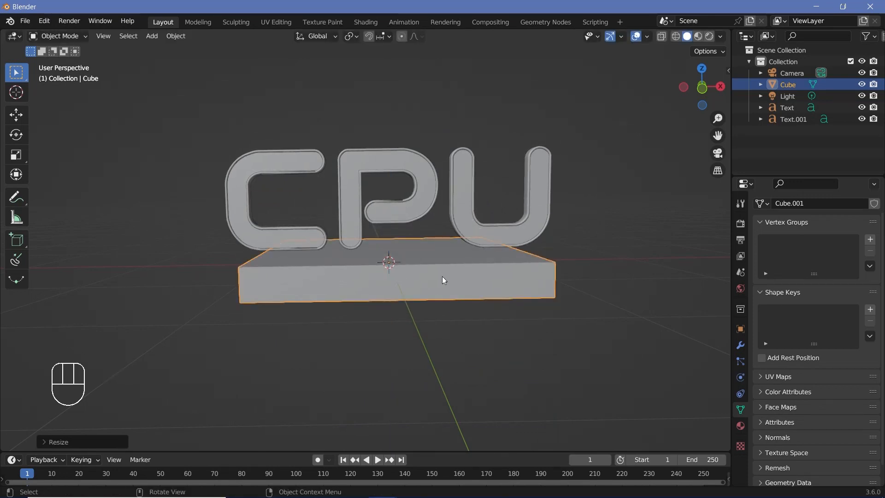
Scale the slab along X by about 1.4 so it extends beyond both ends of the text
key("s")
key("x")
key("shift")
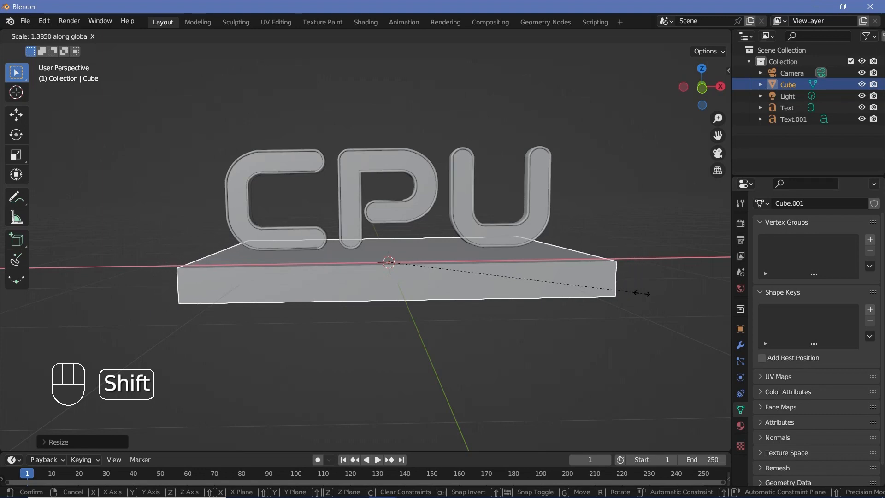
left_click(629, 293)
scroll(371, 350, "down", 1)
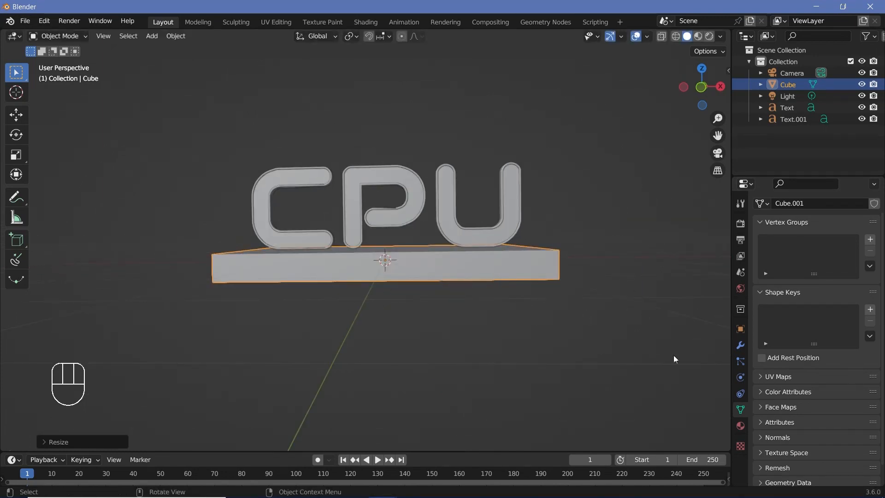
Assign the existing material named Material to the slab and rename it Base
left_click(740, 426)
left_click(761, 270)
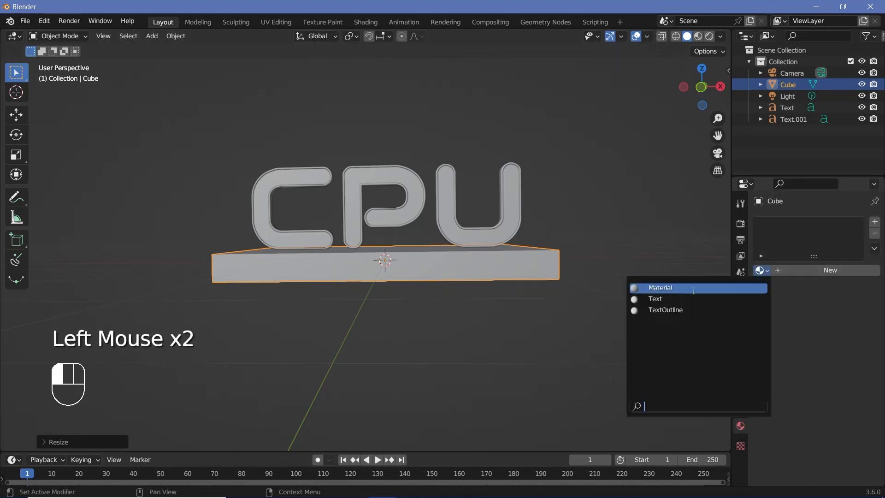
left_click(668, 287)
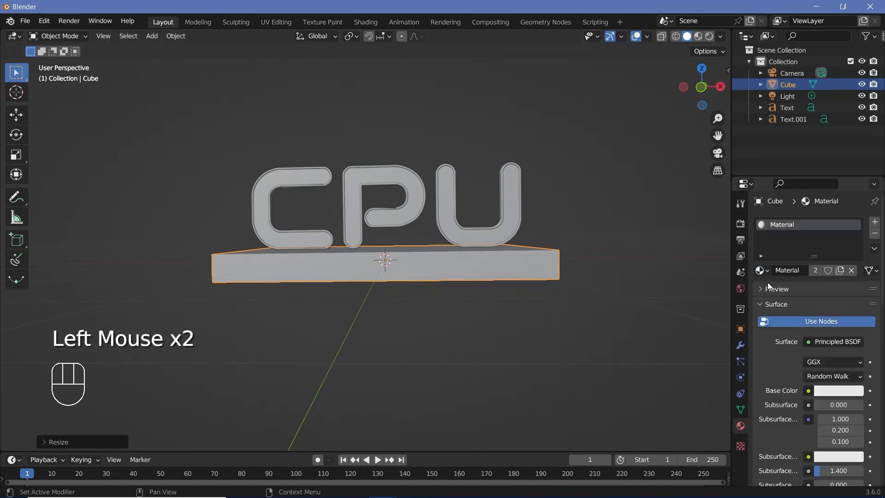
double_click(787, 272)
type("Base")
key("Return")
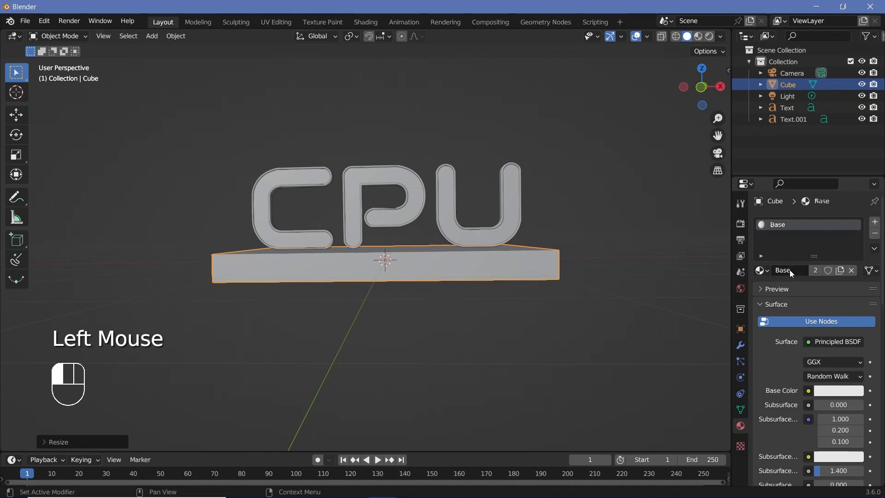
Add a plane at the origin and scale it up into a very large floor under the text
key("shift+a")
mouse_move(378, 271)
scroll(460, 42, "up", 2)
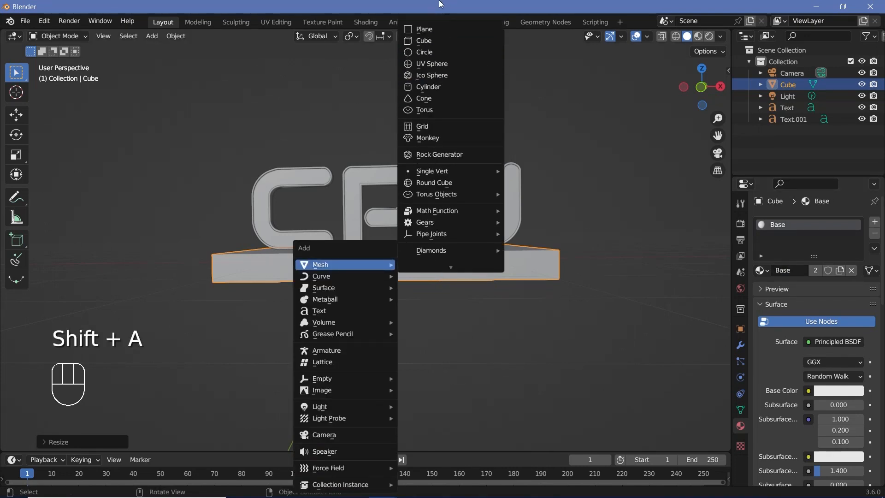
left_click(457, 28)
key("s")
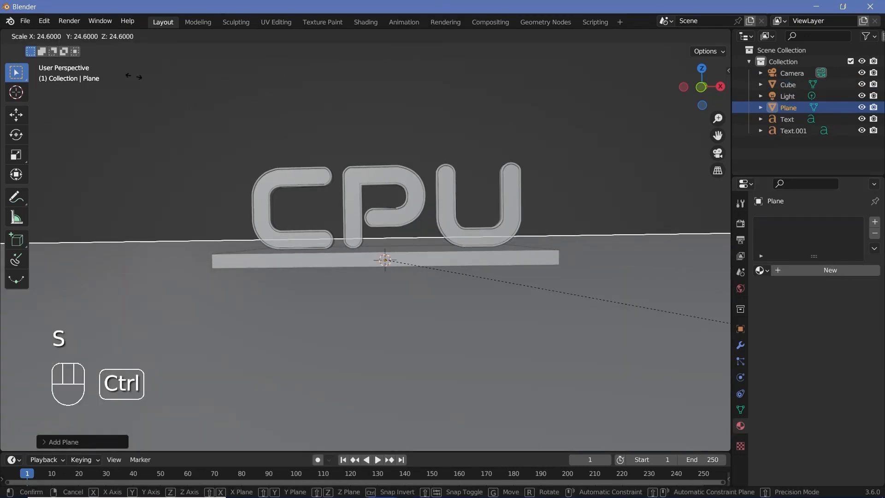
left_click(348, 271)
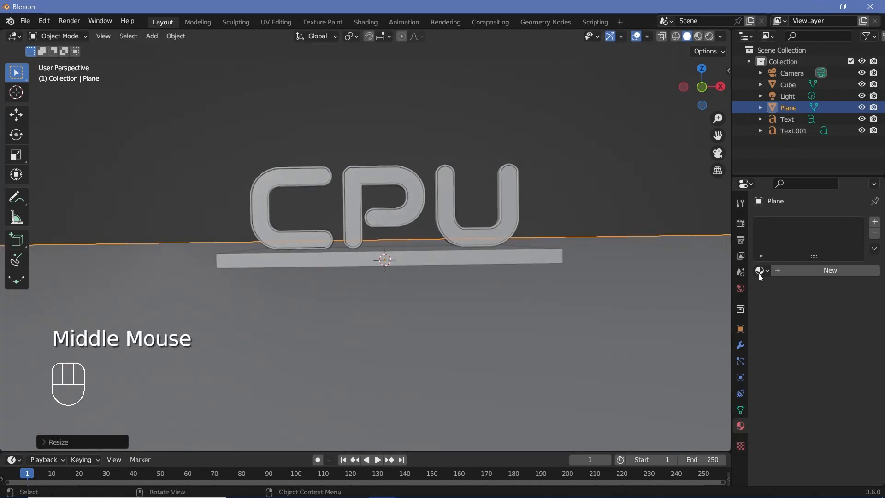
Create a new material for the floor plane and name it Floor
left_click(808, 270)
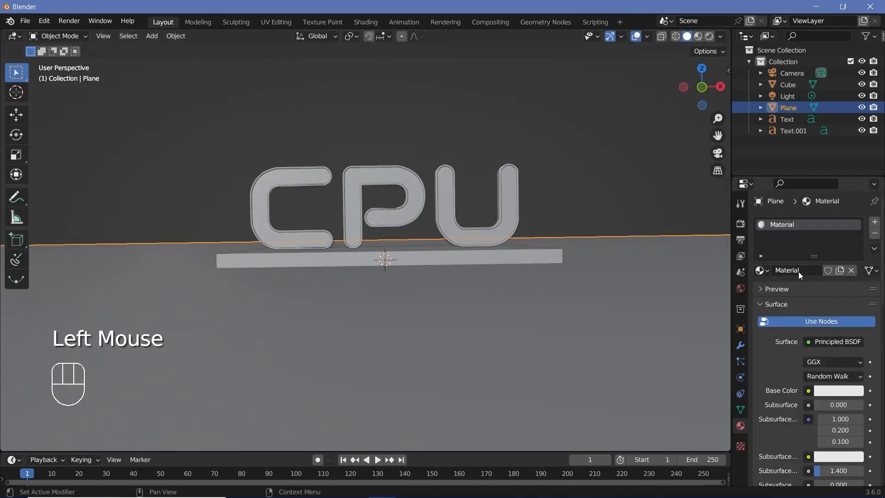
double_click(799, 271)
type("Floor")
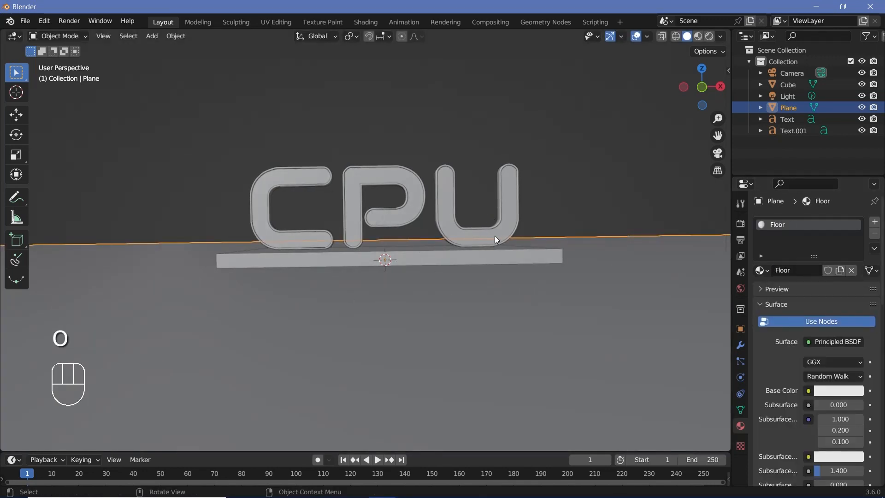
Add a Bezier curve at the origin and raise it along Z above the slab
middle_click_drag(494, 236, 477, 277)
scroll(406, 282, "down", 4)
middle_click_drag(406, 282, 419, 295)
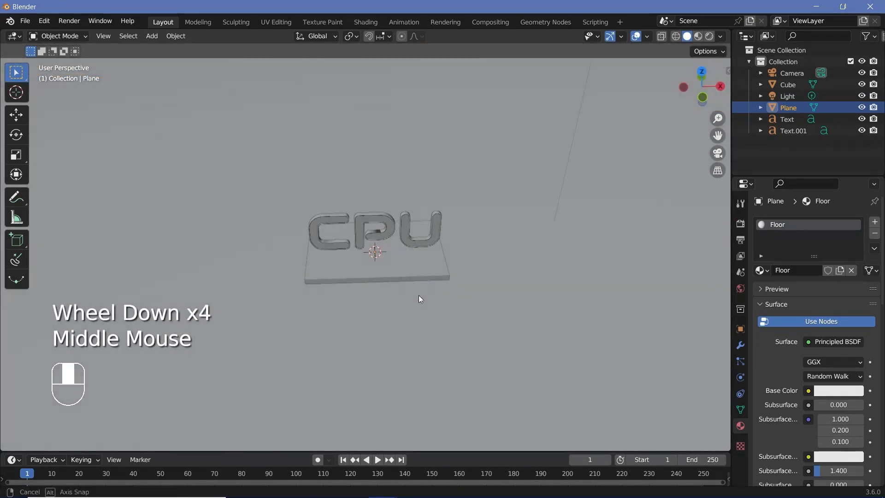
key("shift+a")
mouse_move(390, 274)
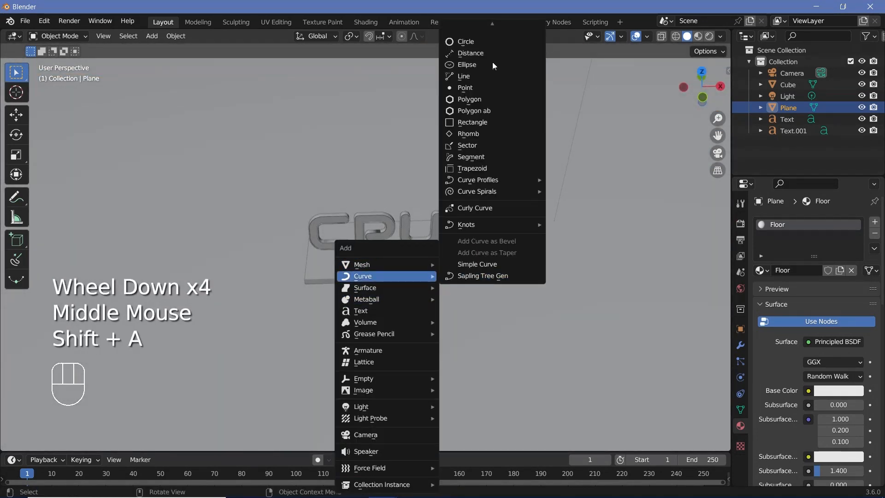
left_click(491, 75)
key("g")
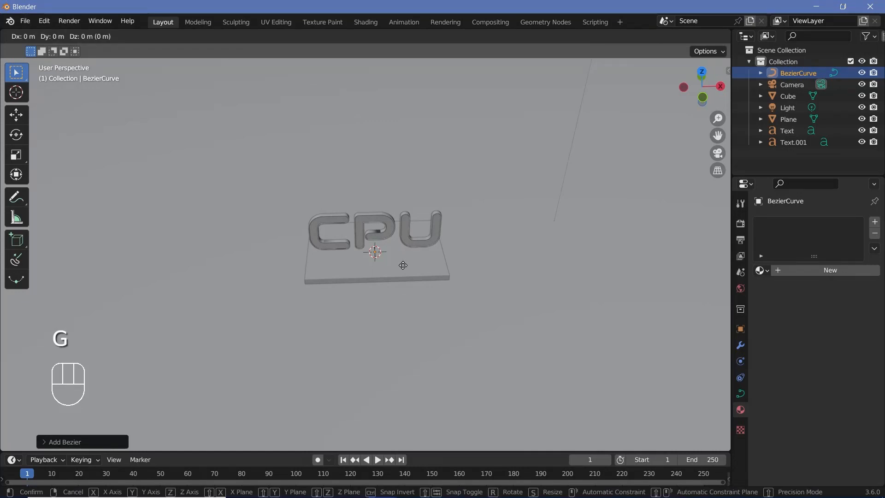
key("z")
left_click(404, 253)
From the top view, rotate the curve about -104° around Z and move it about -1.04 m in X and -1.89 m in Y
middle_click_drag(403, 254, 366, 228)
key("KP_7")
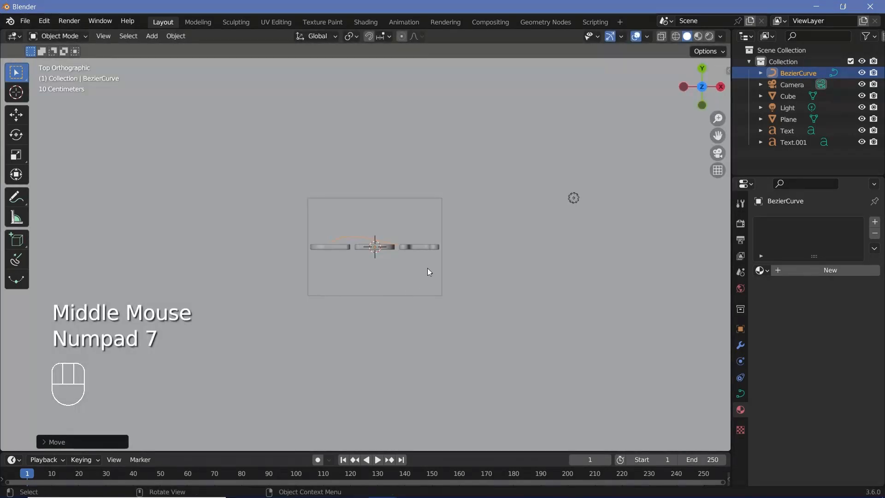
key("r")
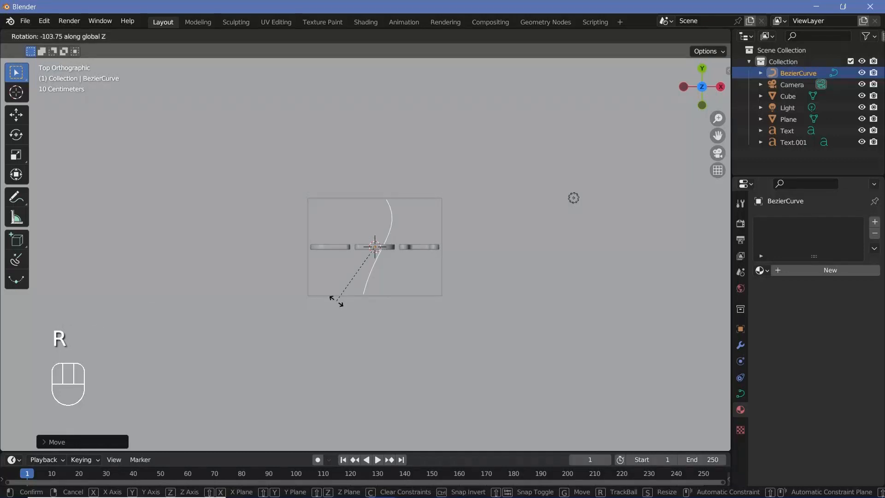
left_click(336, 300)
key("g")
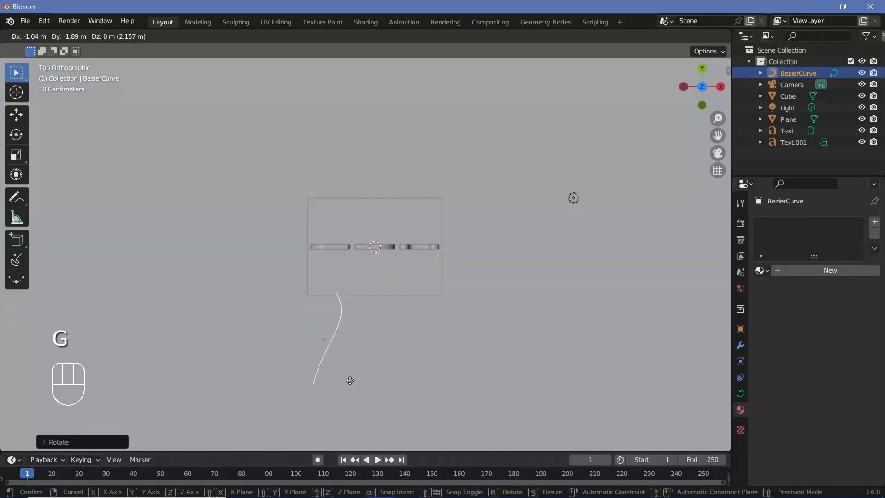
left_click(350, 380)
Lower the curve along Z by about 0.26 m to the level of the slab
middle_click_drag(350, 380, 348, 242)
key("g")
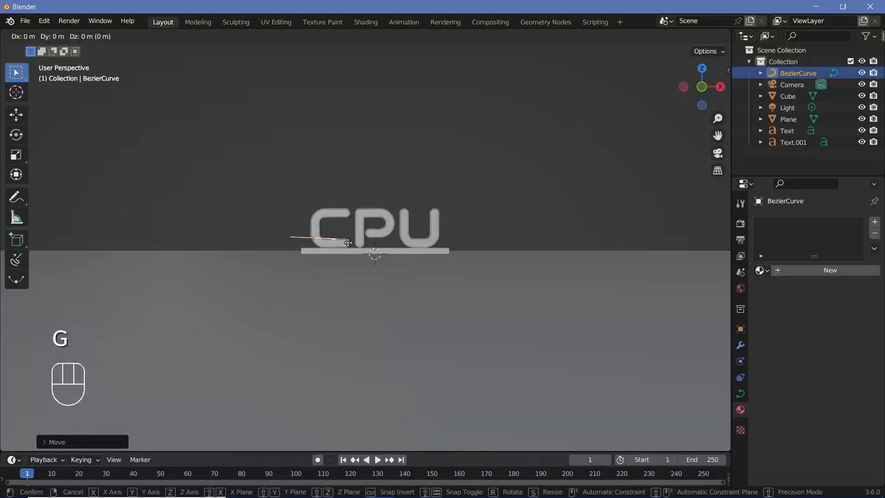
key("z")
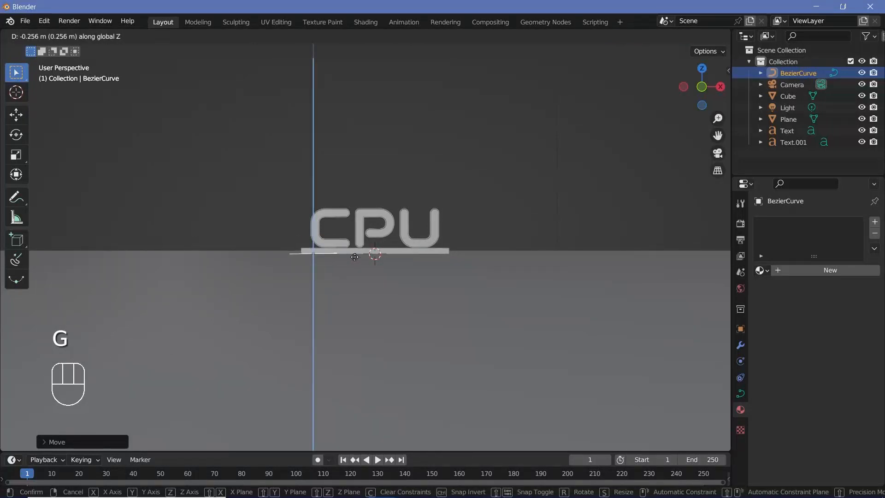
middle_click(369, 256)
scroll(394, 256, "up", 3)
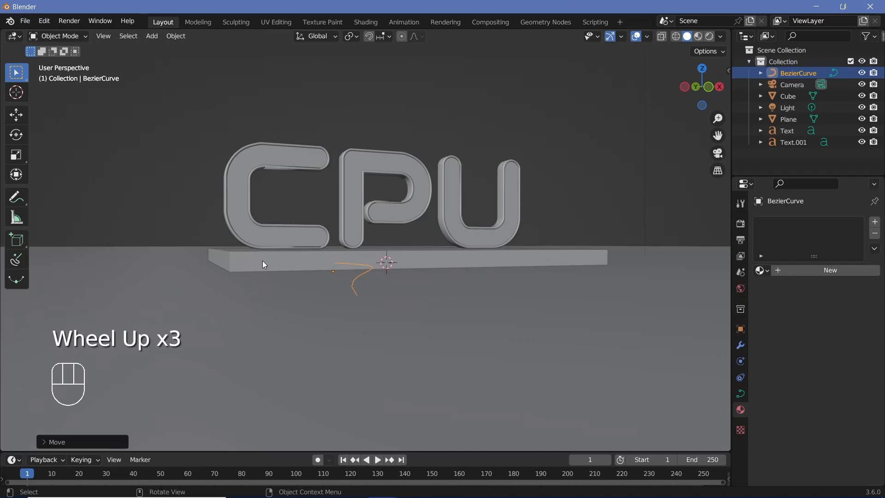
From the front view, shift the curve sideways until its origin lines up with the slab's edge under the C, within the slab's thickness
key("KP_1")
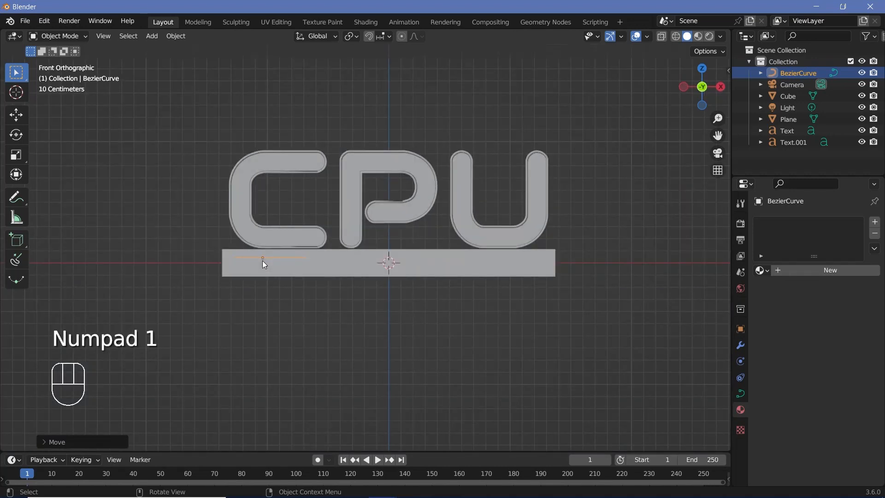
scroll(262, 263, "up", 2)
scroll(263, 263, "up", 1)
middle_click_drag(262, 262, 485, 244, "shift")
scroll(282, 294, "up", 1)
middle_click_drag(283, 294, 395, 288, "shift")
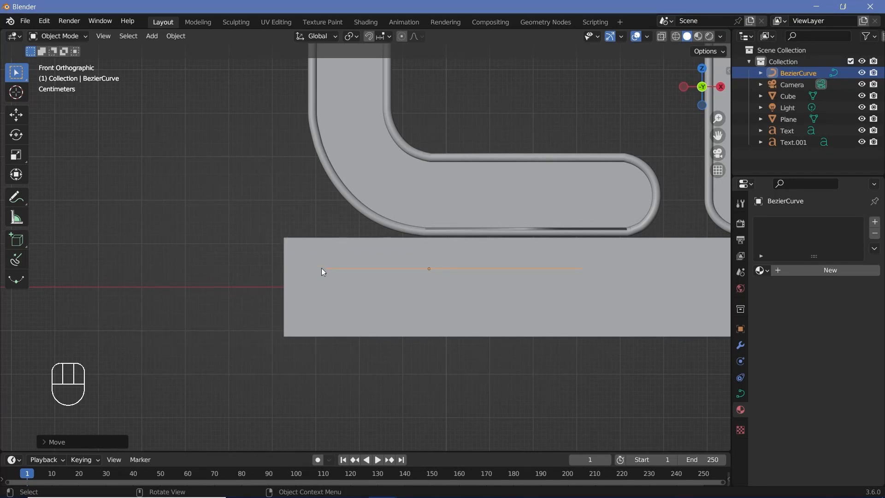
key("g")
left_click(179, 263)
In Edit Mode from the top view, move all the curve's control points toward the text so its rear end runs into the slab
scroll(414, 301, "down", 4)
middle_click_drag(318, 286, 372, 257)
key("KP_7")
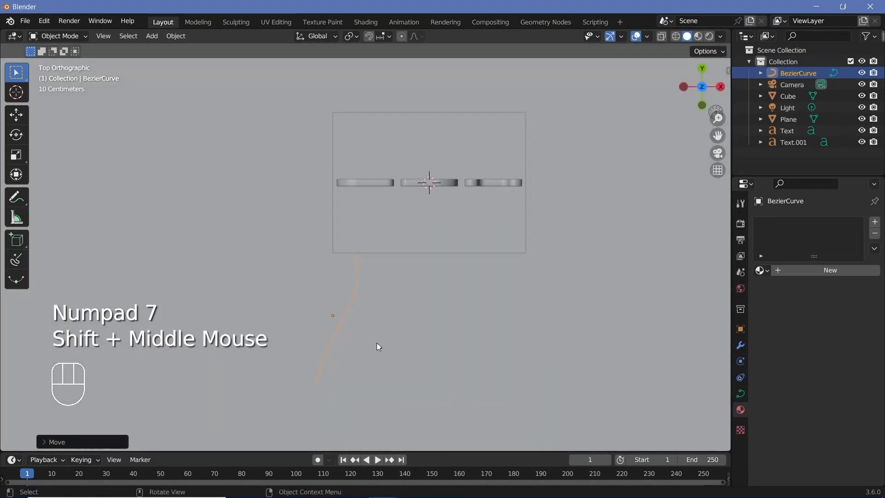
key("Tab")
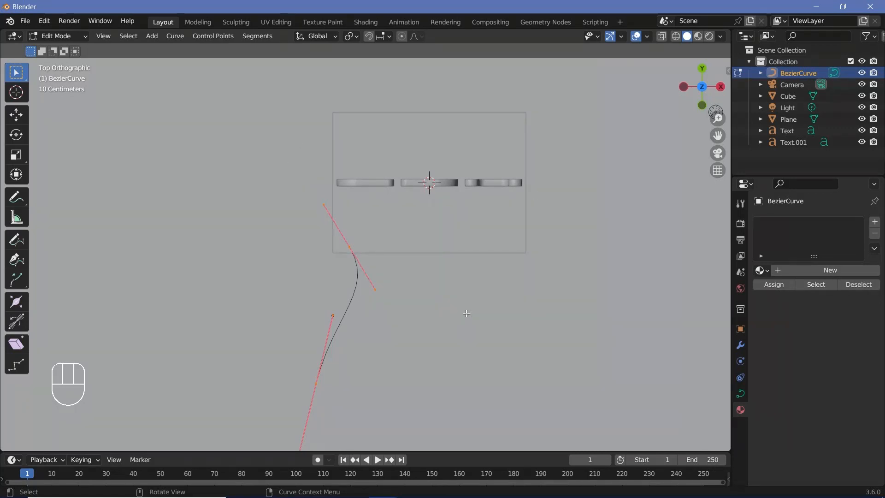
key("g")
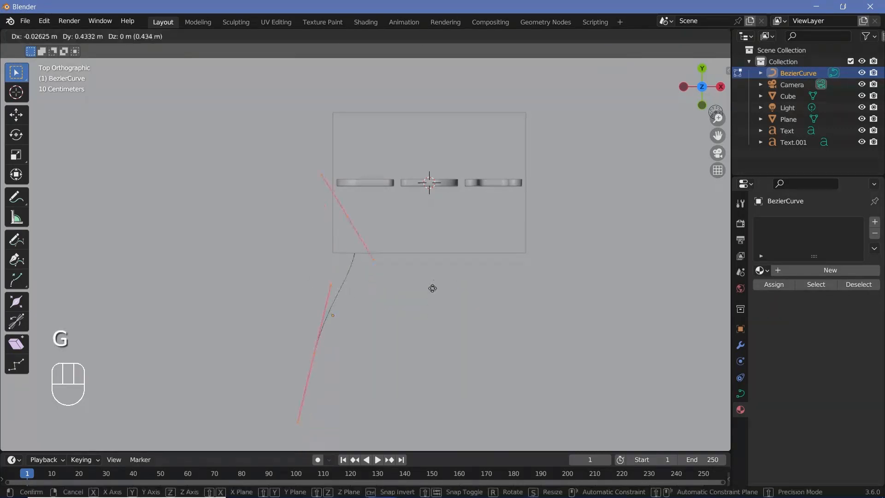
left_click(367, 295)
Reposition the curve's front control point and rotate its handles to bend the curve the other way
left_click(320, 346)
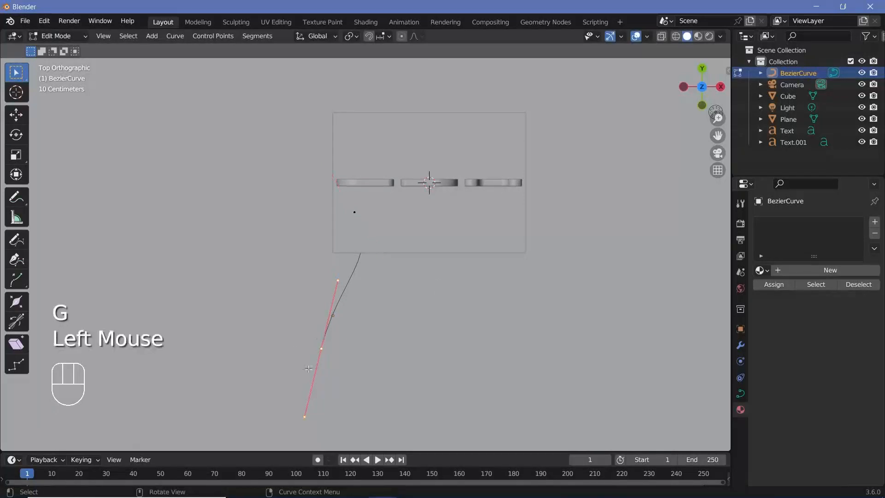
key("g")
left_click(326, 378)
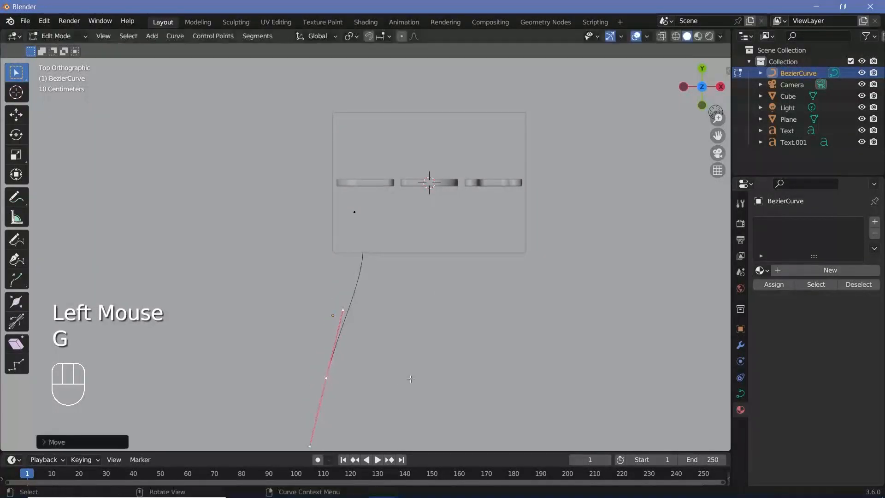
key("r")
left_click(422, 300)
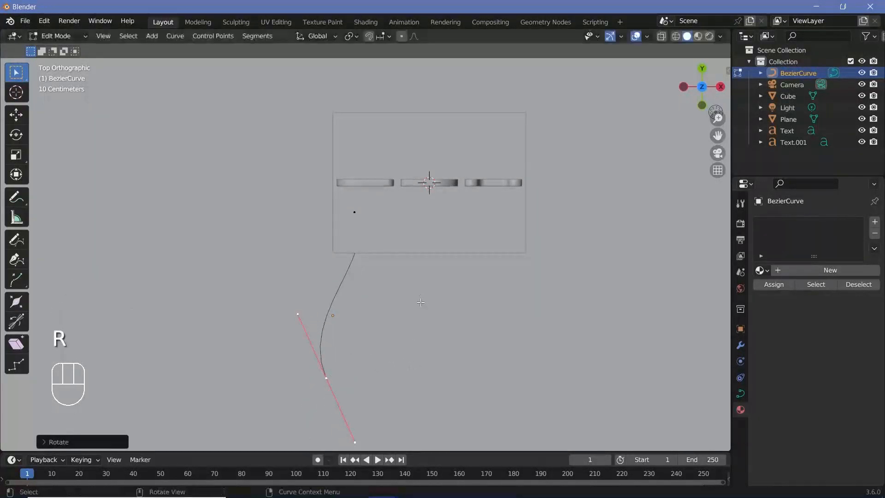
key("g")
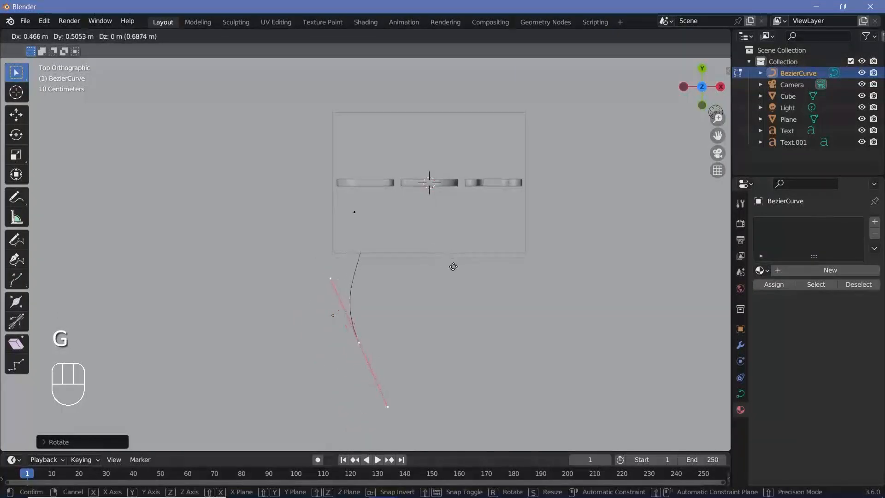
left_click(445, 261)
Extrude a new control point away from the slab and rotate the handles of the new and middle points into a flowing cable shape
key("e")
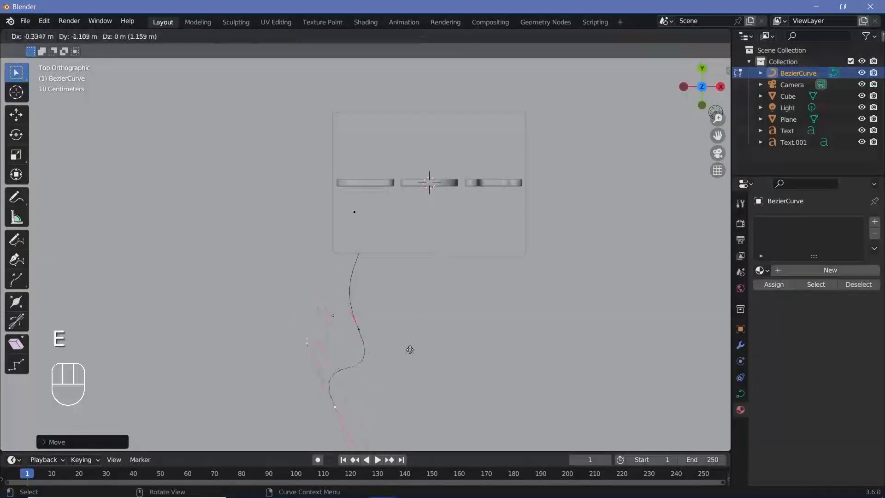
left_click(405, 382)
key("r")
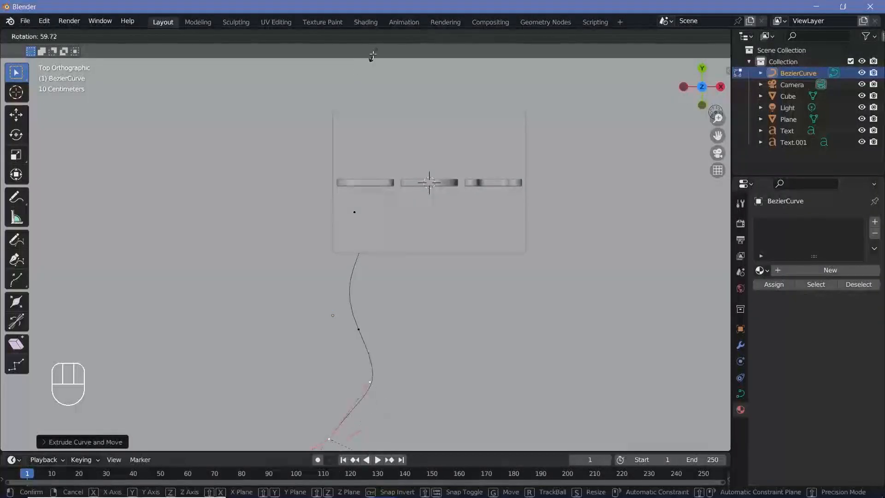
left_click(372, 56)
key("g")
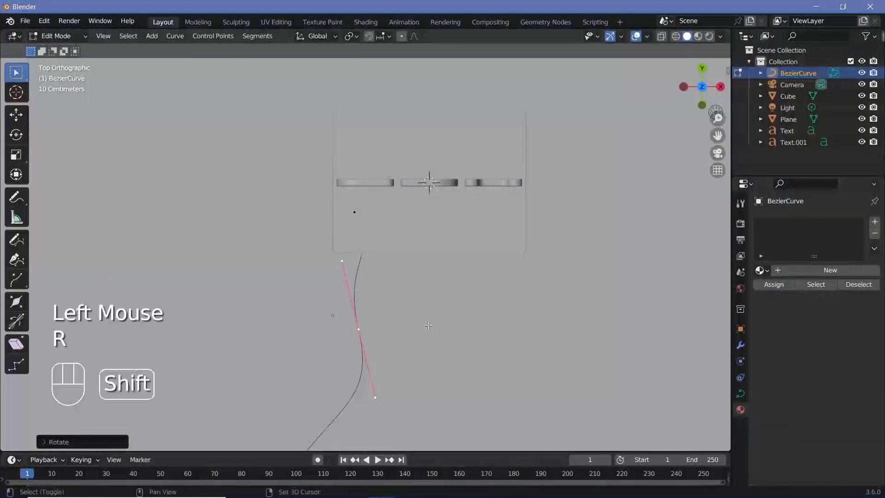
middle_click_drag(369, 343, 287, 258, "shift")
key("Tab")
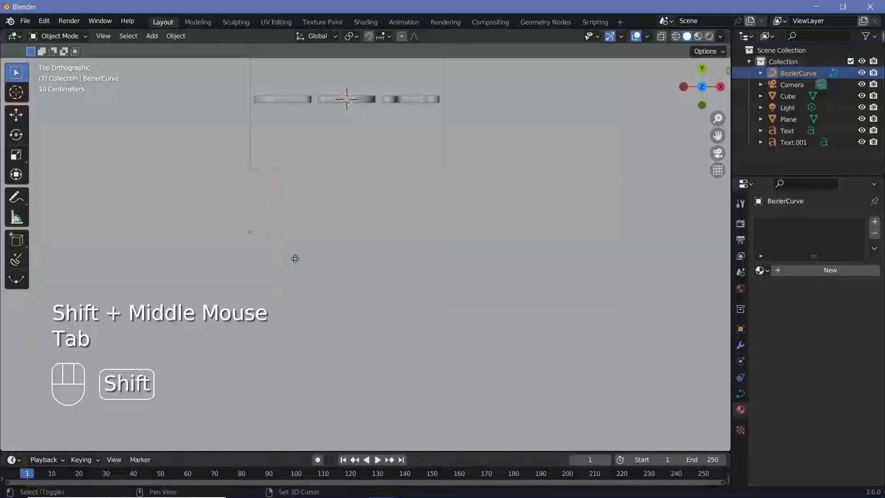
Duplicate the curve about 2 m along X and reshape the copy by rotating its middle point and moving its front end outward
key("shift+d")
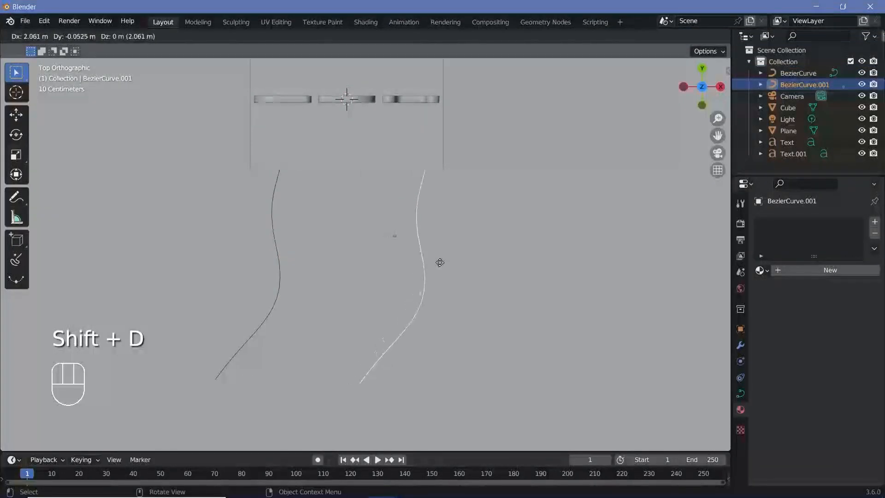
left_click(441, 261)
key("Tab")
left_click(421, 249)
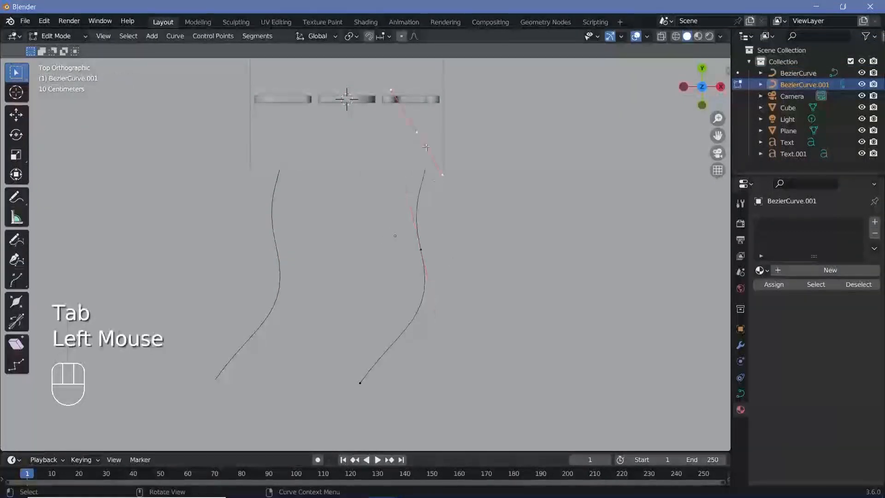
left_click(421, 249)
key("r")
left_click(362, 381)
key("g")
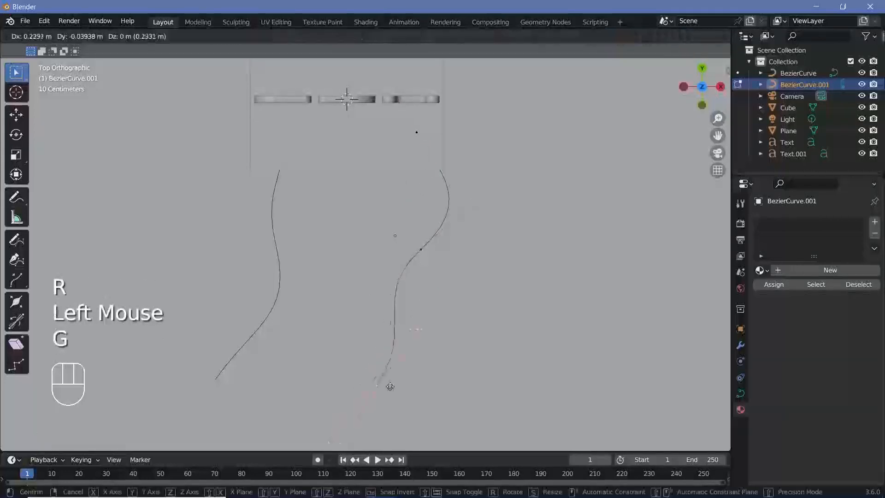
left_click(428, 385)
key("r")
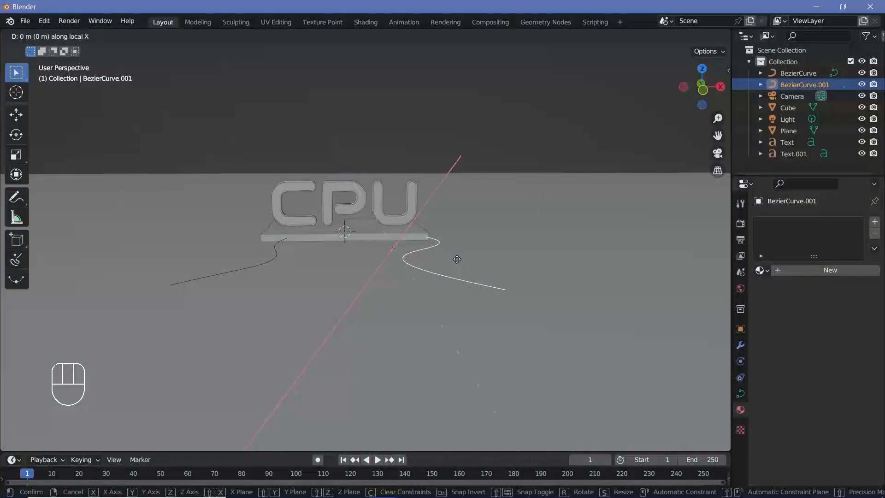
Move the duplicated curve along global X slightly toward the middle of the slab
key("y")
key("z")
key("x")
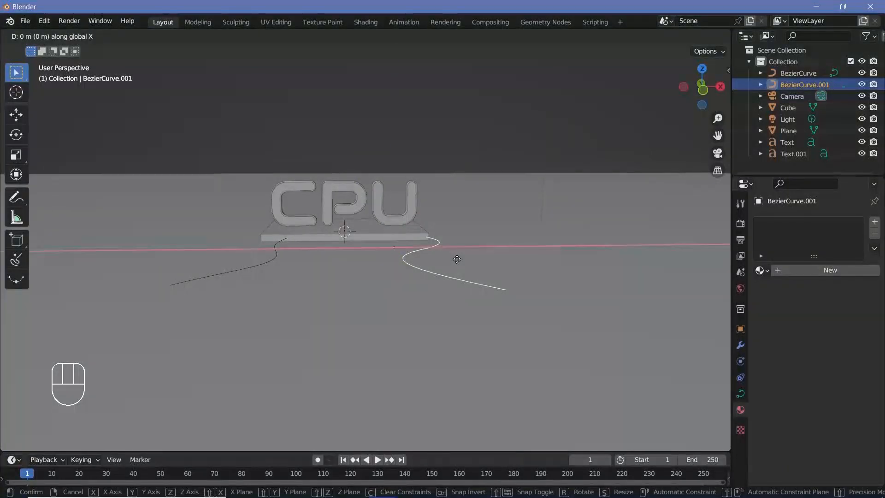
left_click(431, 262)
Rotate the handles of the duplicated curve's front end and middle points around Z to smooth its bends
key("Tab")
key("r")
key("z")
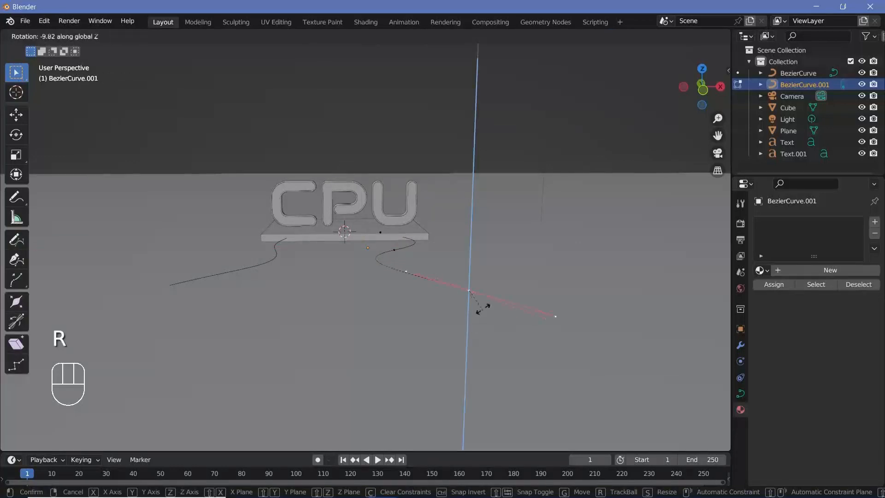
left_click(453, 351)
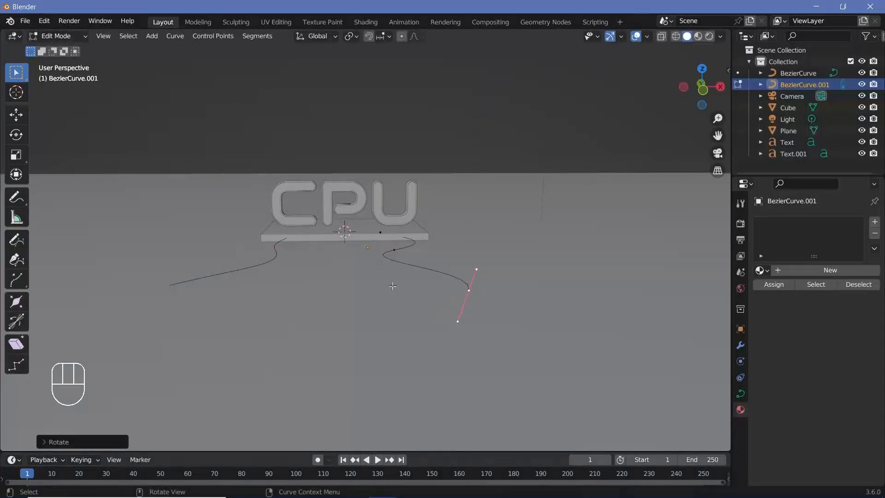
left_click(393, 249)
key("r")
key("z")
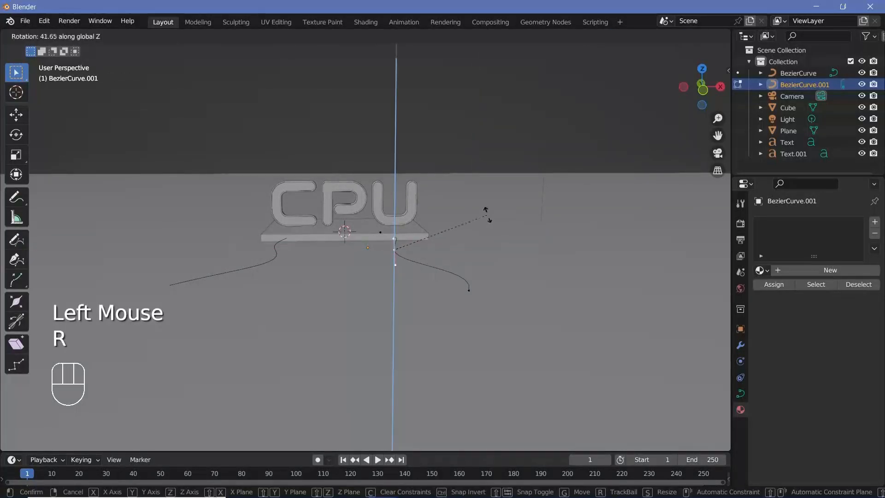
left_click(484, 208)
key("Tab")
Set the original curve's preview resolution to 64
scroll(361, 263, "up", 2)
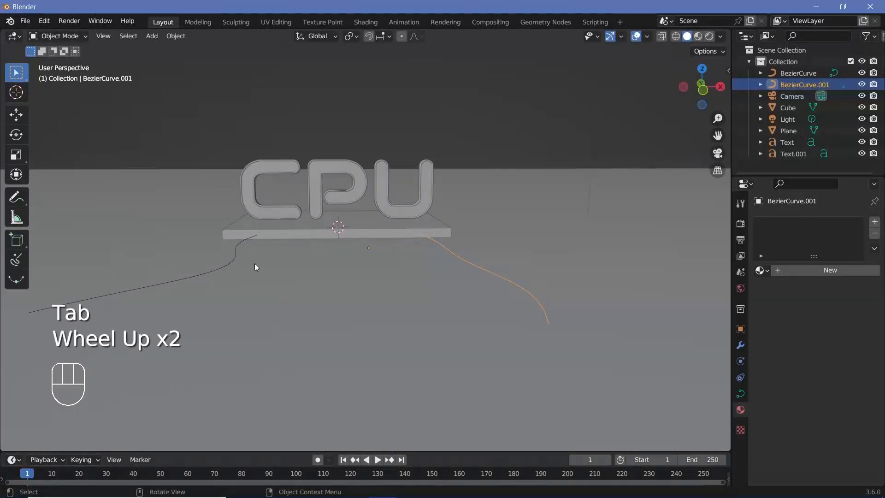
left_click(235, 260)
left_click(740, 394)
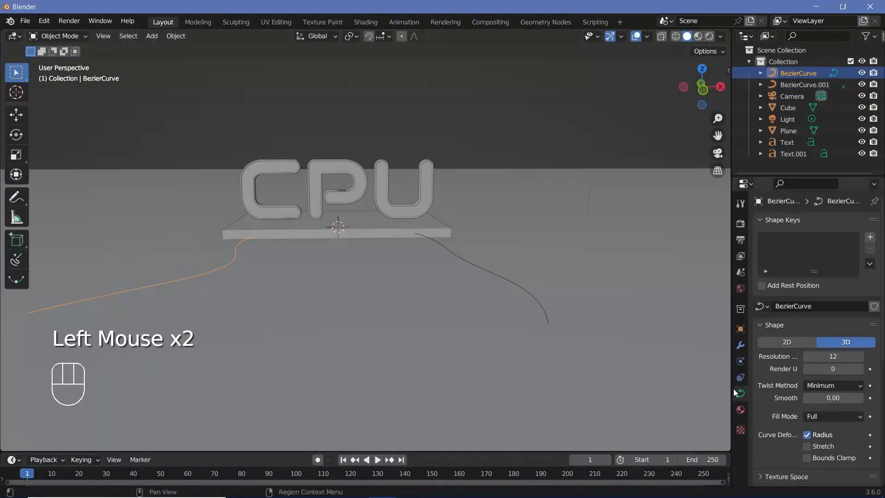
left_click_drag(835, 357, 876, 356)
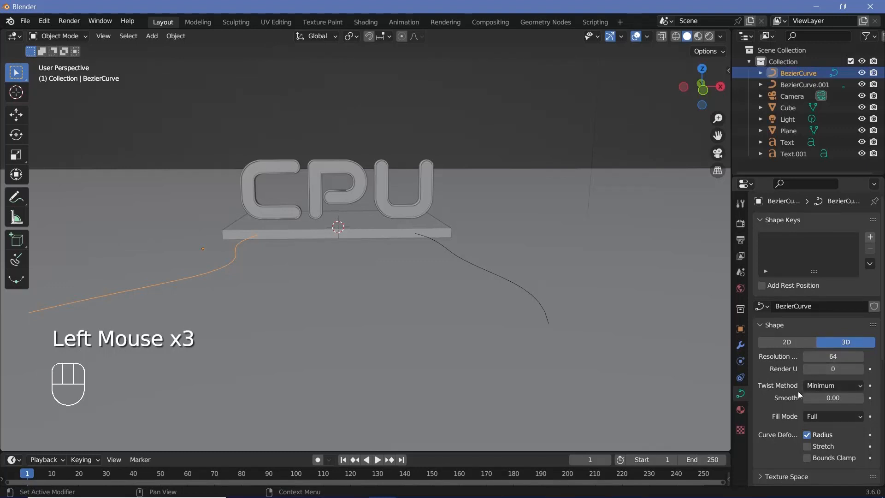
Give the original curve a round bevel with a depth of 0.04 m
scroll(784, 388, "down", 2)
scroll(778, 356, "down", 3)
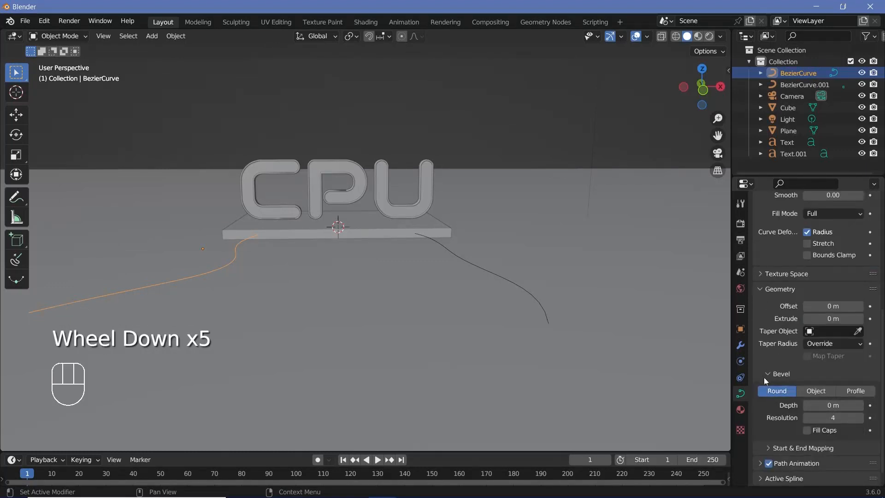
left_click(861, 406)
left_click(861, 405)
middle_click_drag(349, 301, 361, 290)
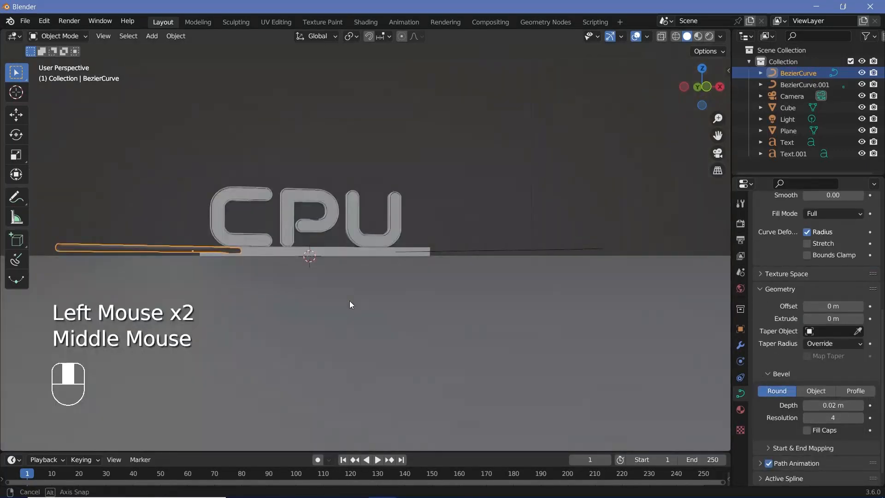
left_click(860, 405)
left_click(860, 405)
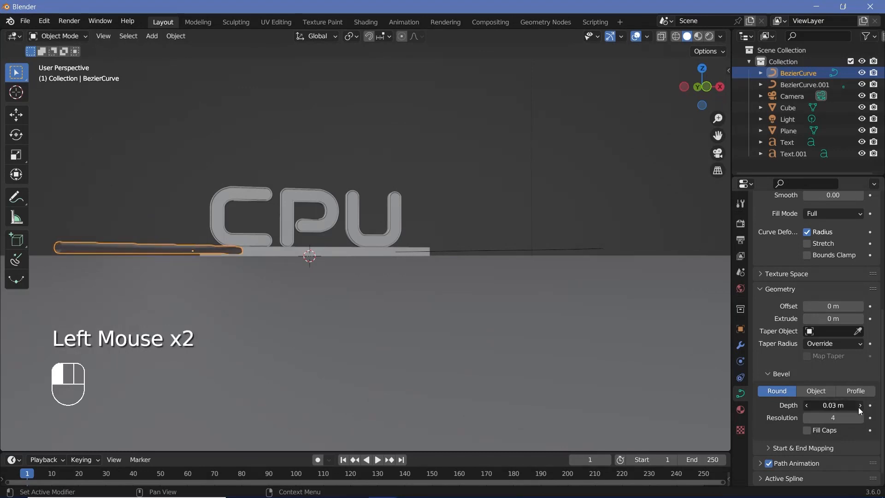
middle_click_drag(397, 298, 360, 300)
scroll(360, 300, "up", 2)
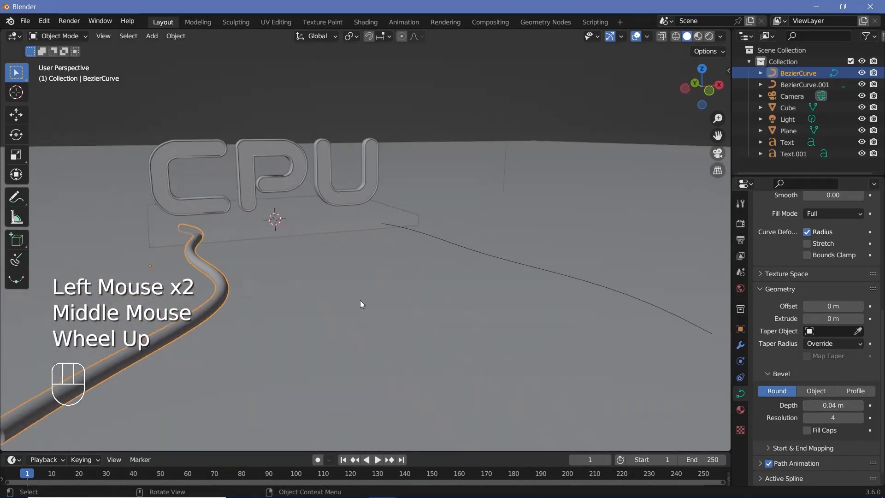
Raise the preview resolution of the duplicated curve
scroll(457, 344, "down", 2)
middle_click_drag(457, 344, 436, 316)
left_click(431, 273)
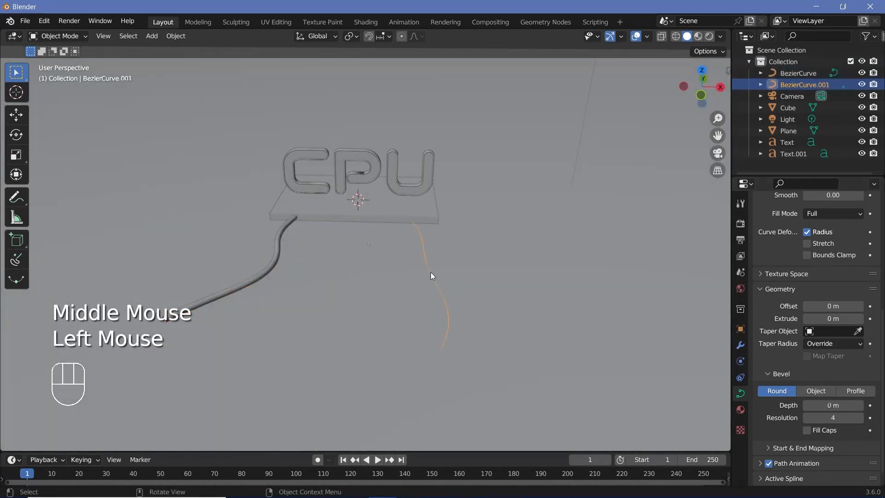
scroll(790, 298, "up", 4)
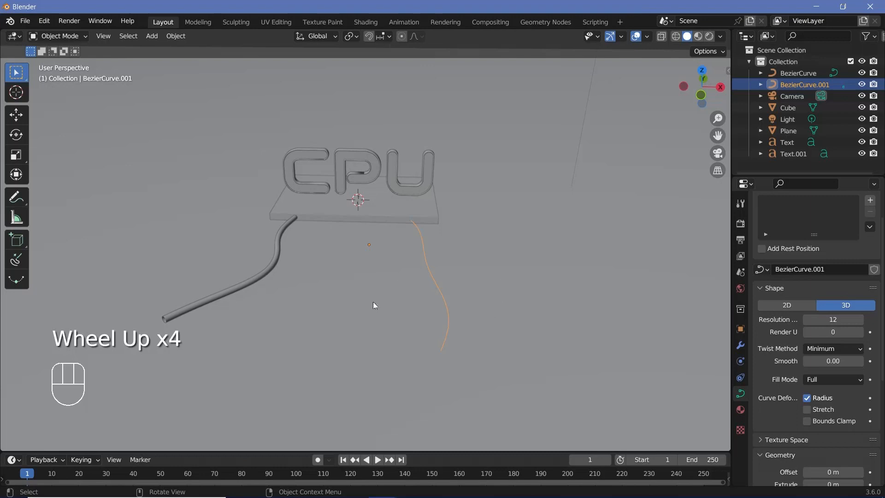
left_click(859, 321)
left_click(859, 321)
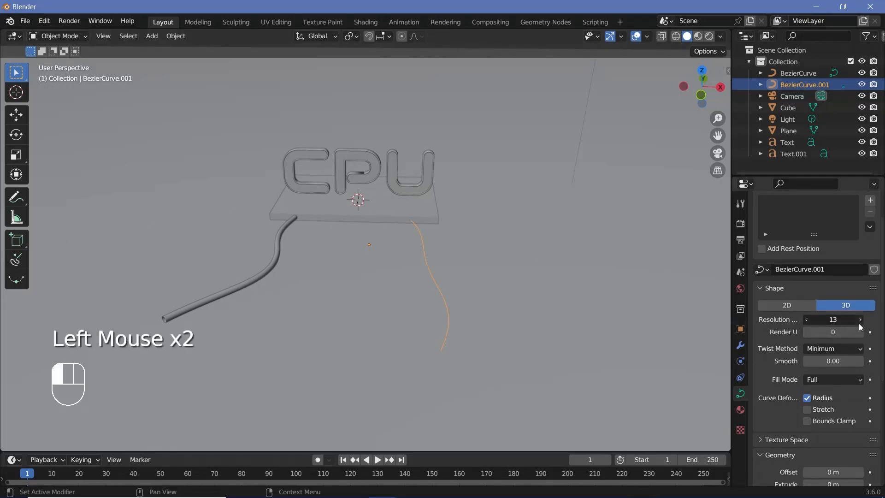
left_click(859, 321)
left_click(859, 322)
Set the duplicated curve's bevel depth to 0.04 m and enable Fill Caps on both curves
scroll(811, 341, "down", 4)
scroll(778, 355, "up", 3)
scroll(774, 373, "down", 2)
scroll(778, 396, "down", 2)
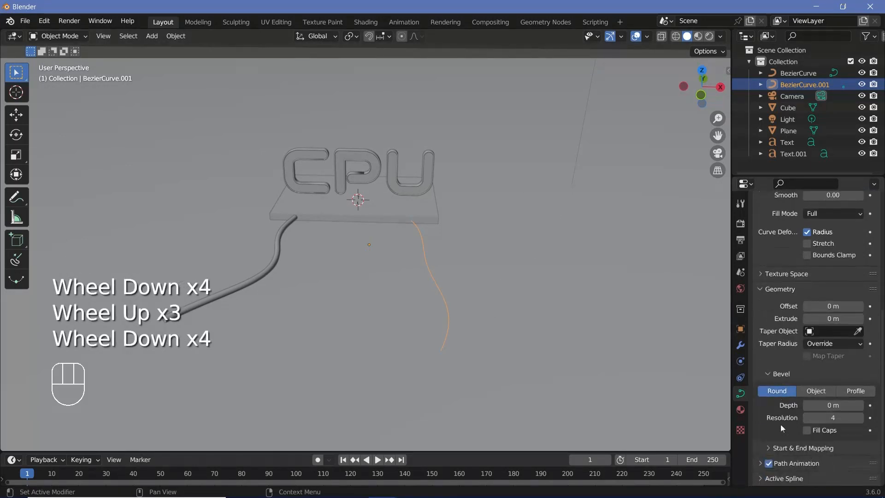
left_click(860, 405)
left_click(860, 406)
left_click(859, 406)
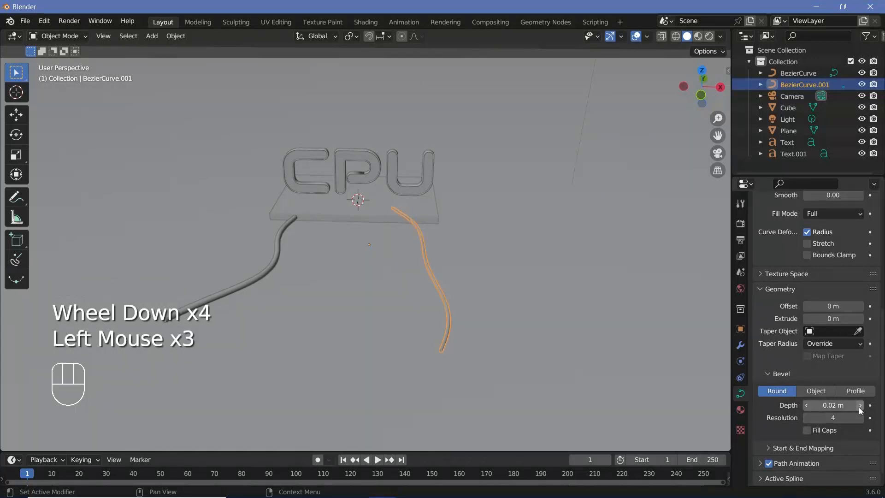
left_click(859, 407)
left_click(858, 407)
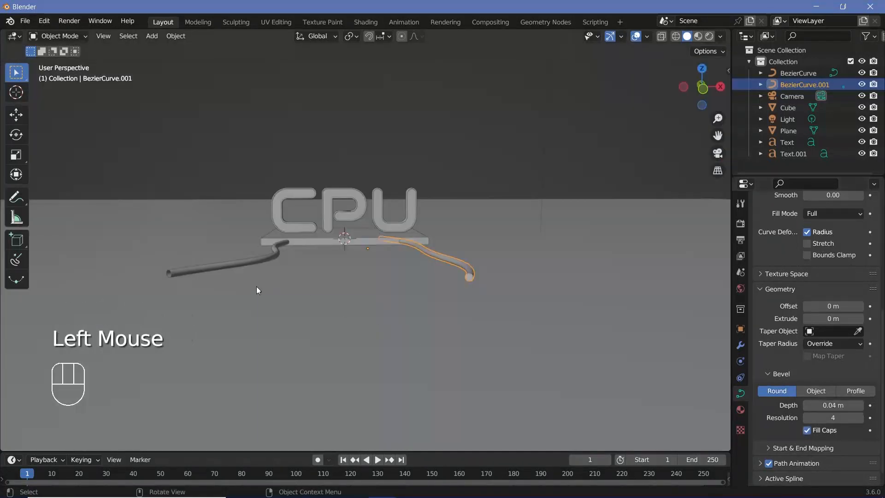
left_click(202, 267)
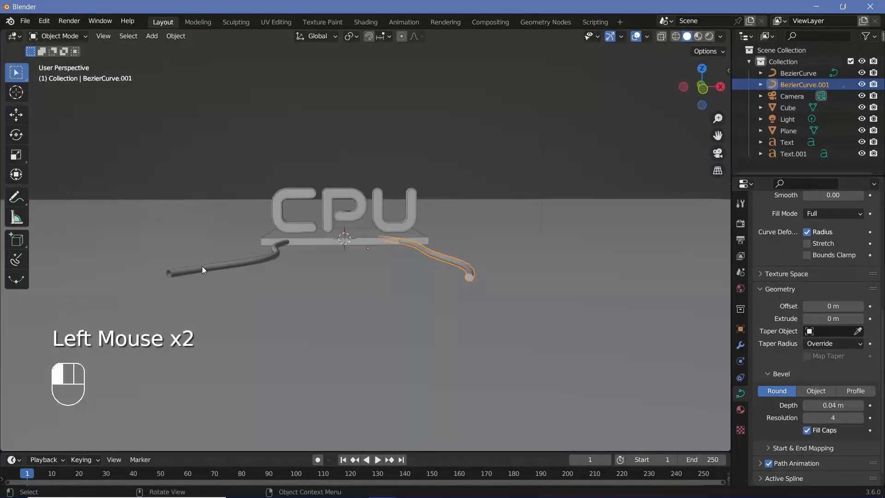
left_click(807, 431)
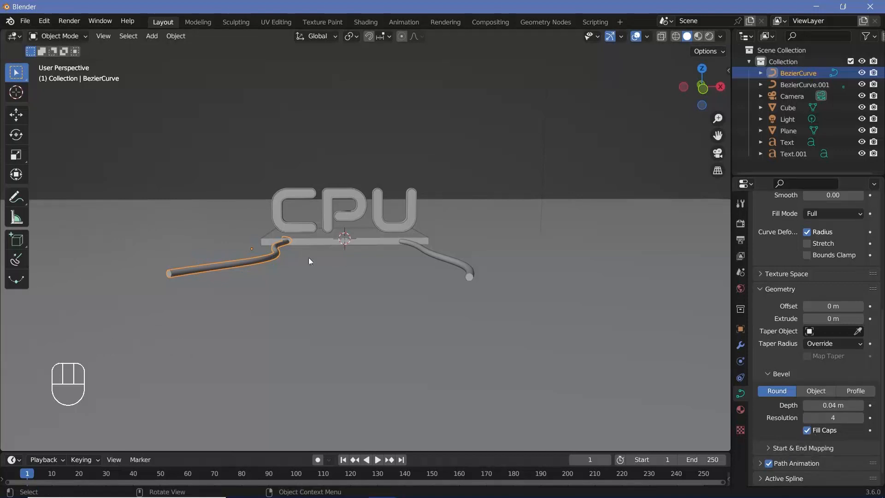
Create a new material named Cable on the original curve
left_click(741, 410)
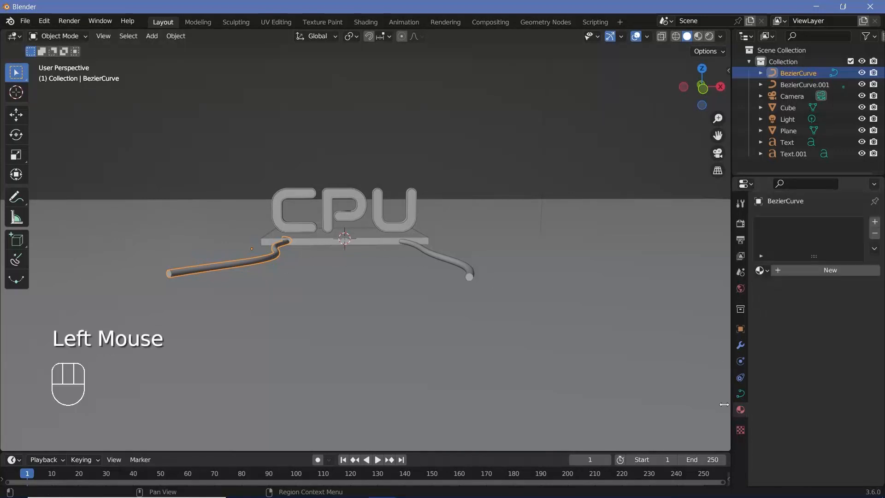
left_click(801, 276)
left_click(789, 272)
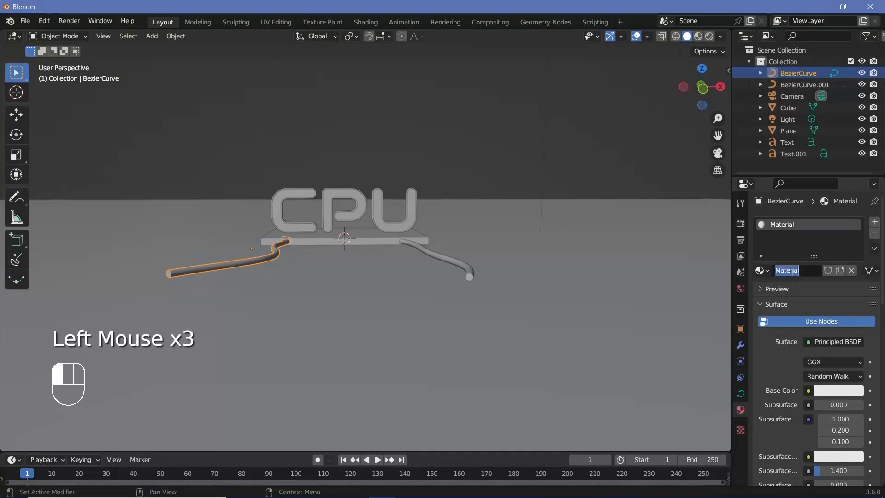
Link the original curve's Cable material to the duplicated curve
left_click(446, 262)
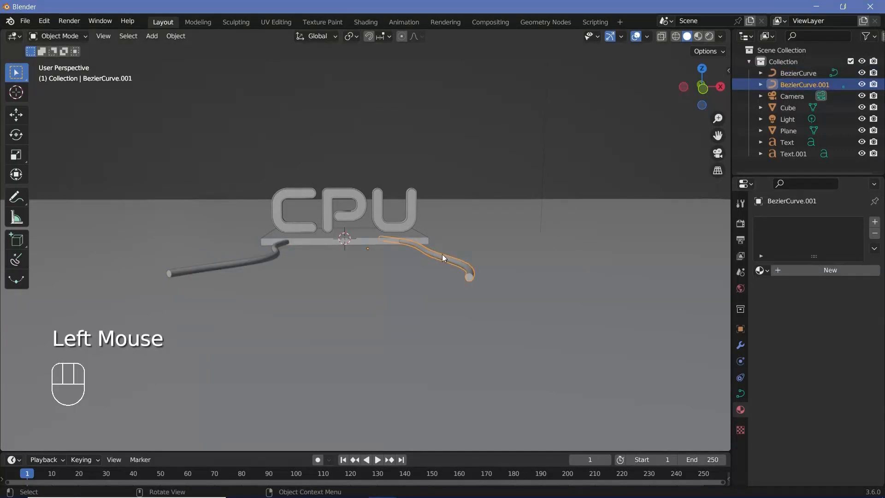
left_click(245, 266, "shift")
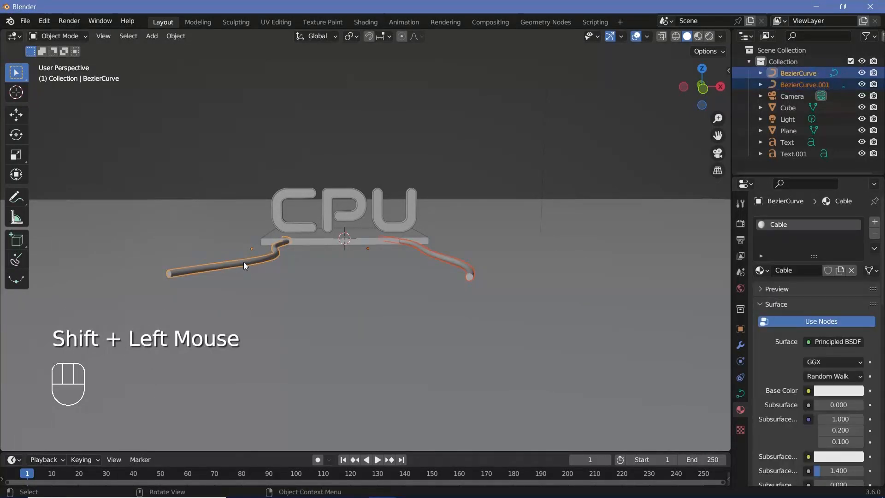
key("ctrl+l")
left_click(223, 291)
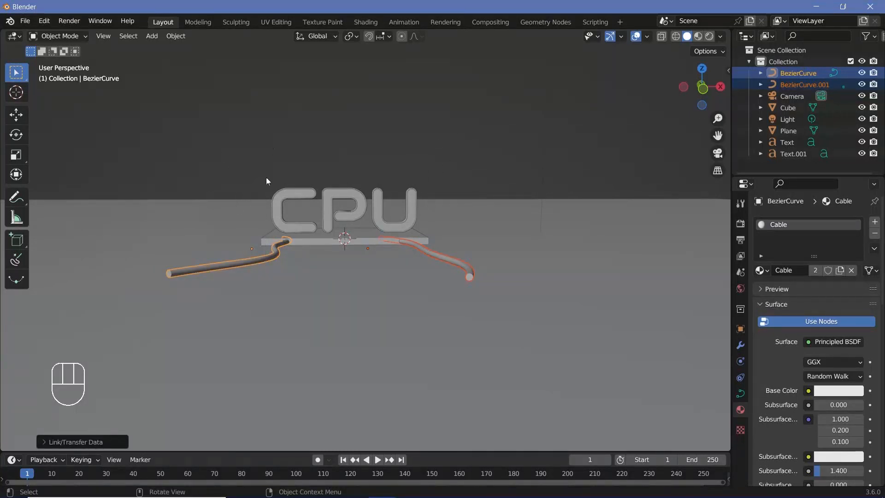
Clear the camera's location and rotation, and rotate it 90° around X
scroll(387, 232, "down", 4)
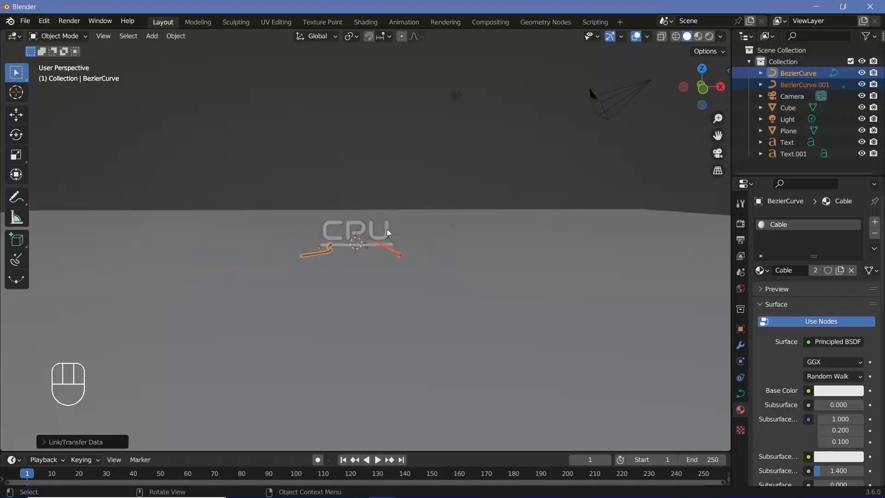
left_click(604, 102)
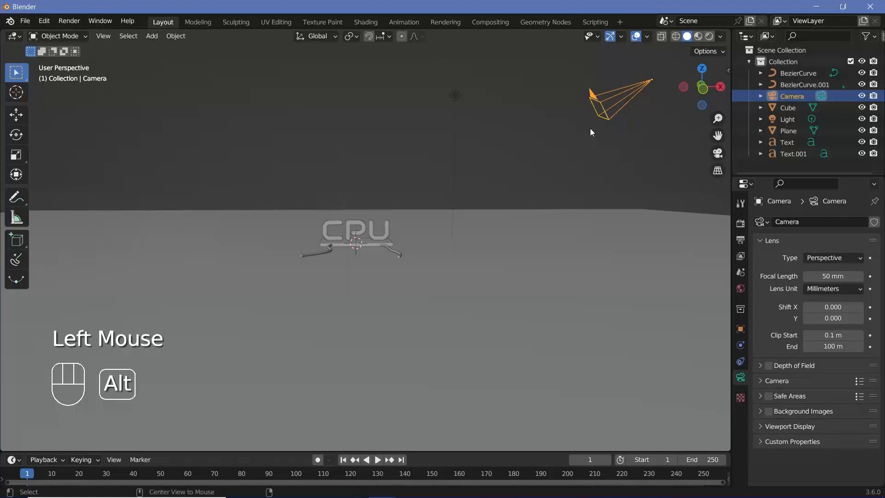
key("alt+g")
key("alt+r")
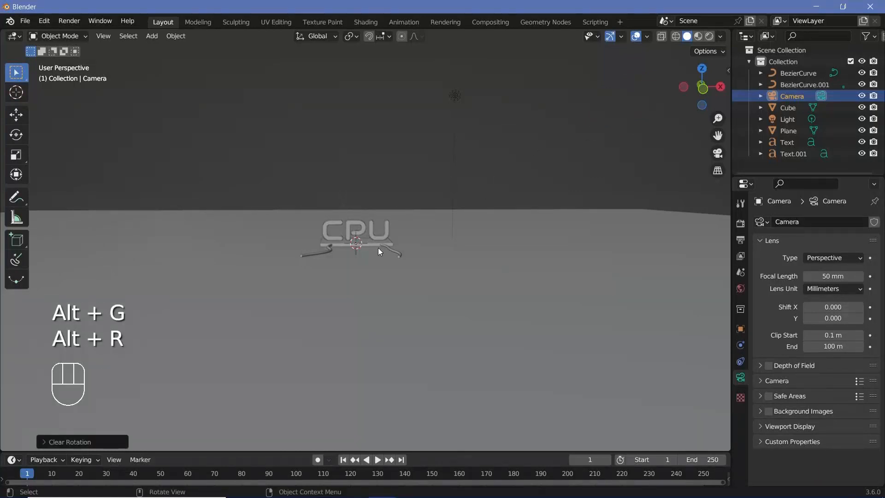
type("rx90")
key("Return")
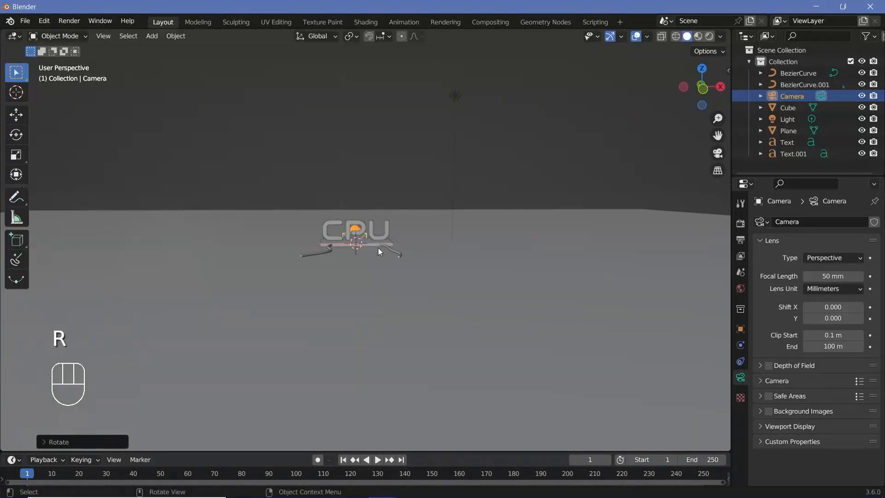
Raise the camera slightly along Z and move it along negative Y to stand in front of the CPU text
key("g")
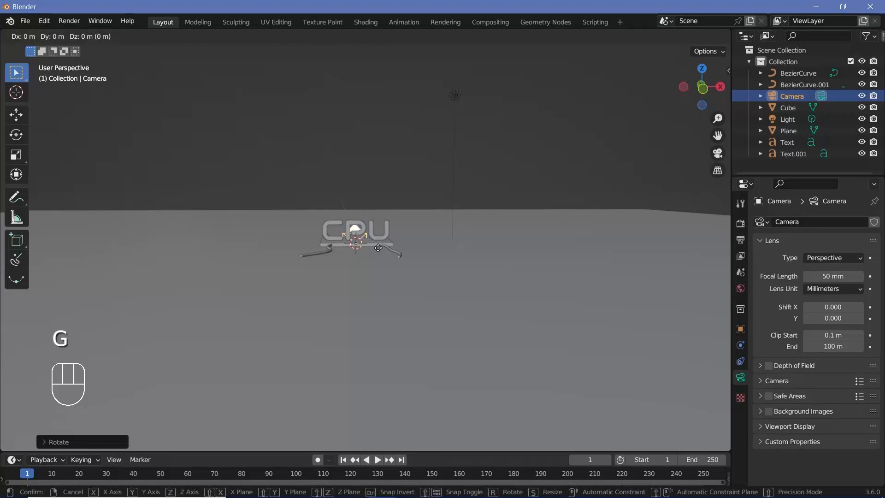
key("z")
left_click(380, 239)
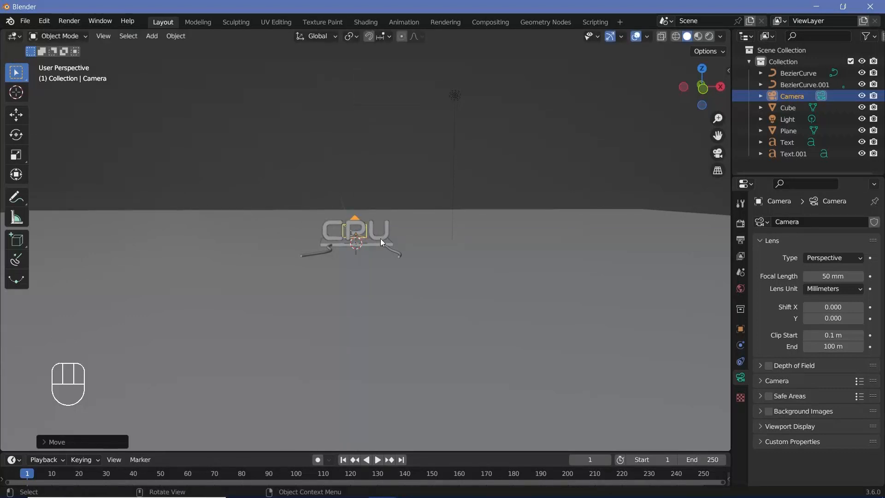
key("g")
key("y")
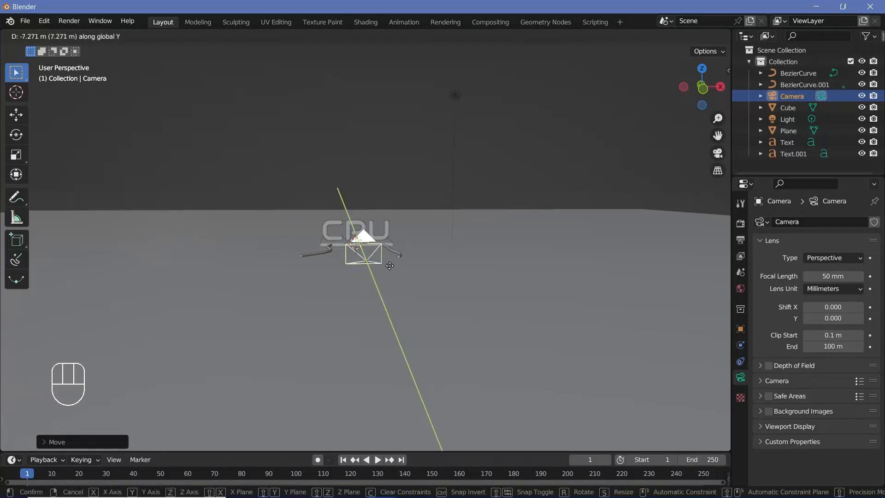
left_click(394, 273)
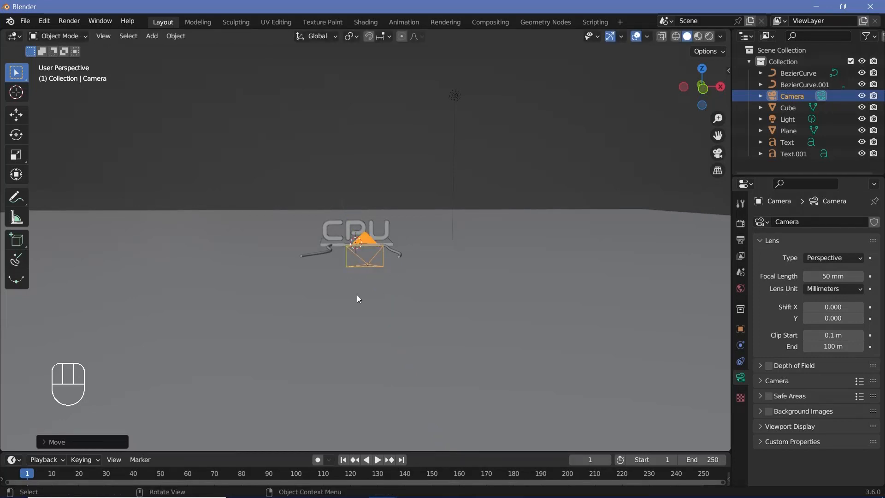
Look through the camera and move it along Y until the CPU text fills most of the frame
key("KP_0")
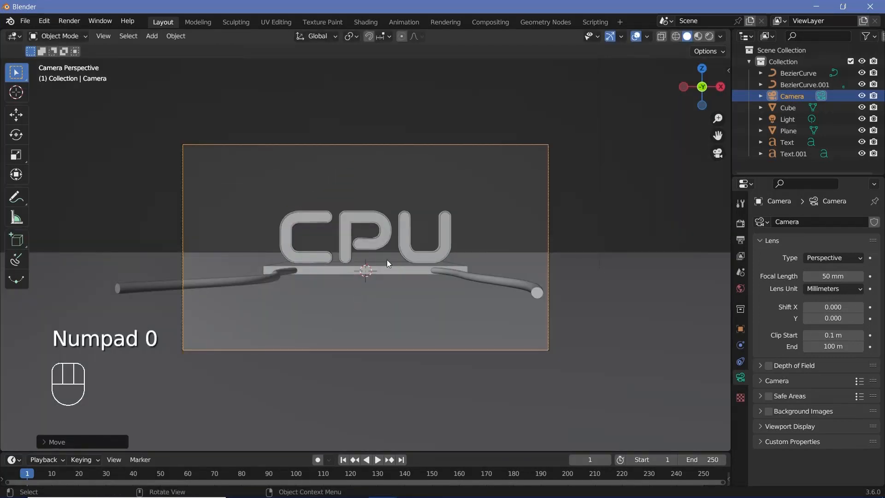
key("g")
key("y")
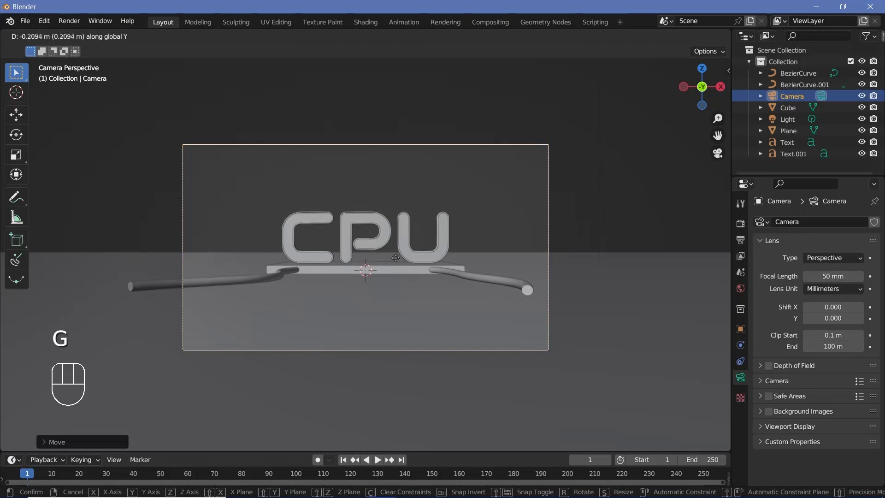
left_click(414, 364)
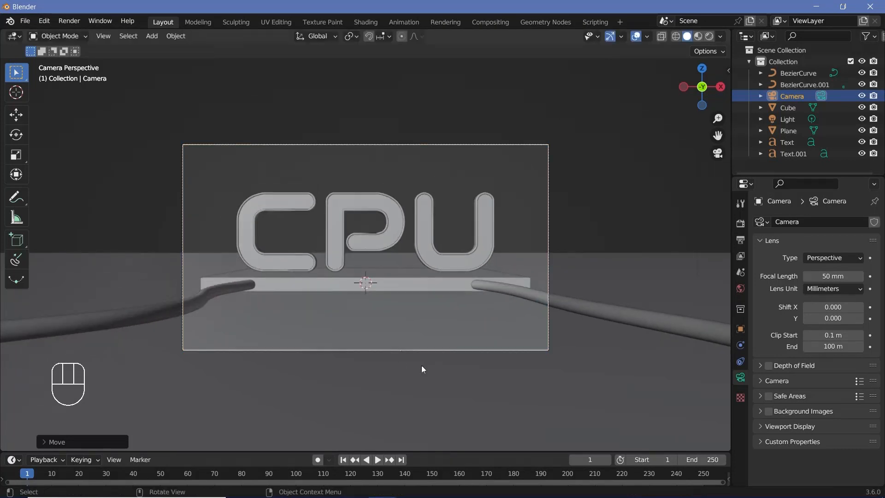
Set the camera's focal length to 25 mm and move it closer to the text along Y
left_click(832, 276)
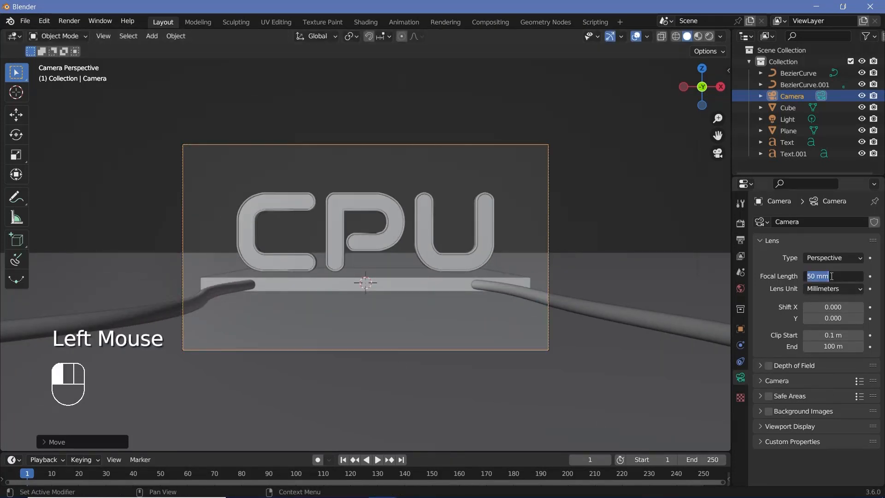
type("25")
key("Return")
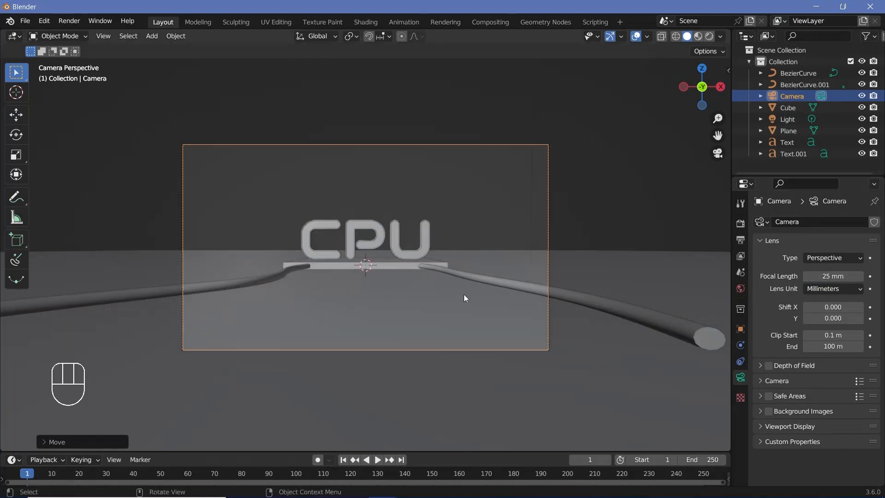
key("g")
key("y")
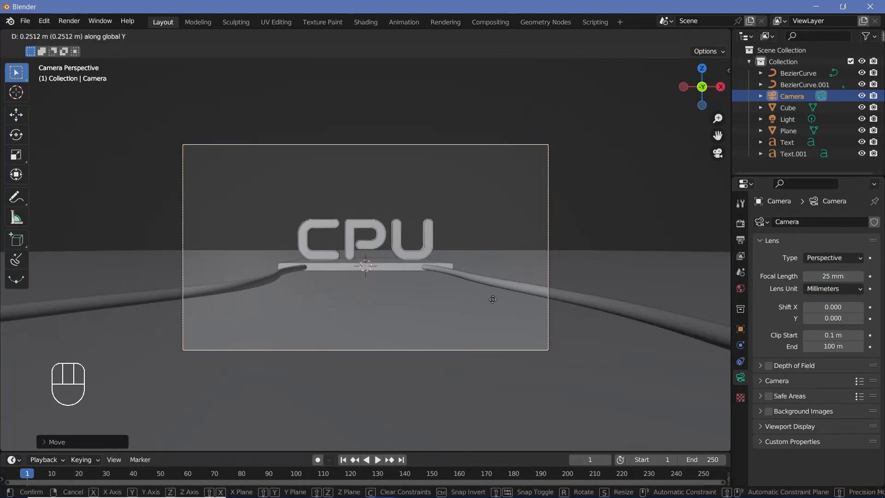
left_click(498, 306)
Set the camera's Y location to -3.5 m
left_click(739, 329)
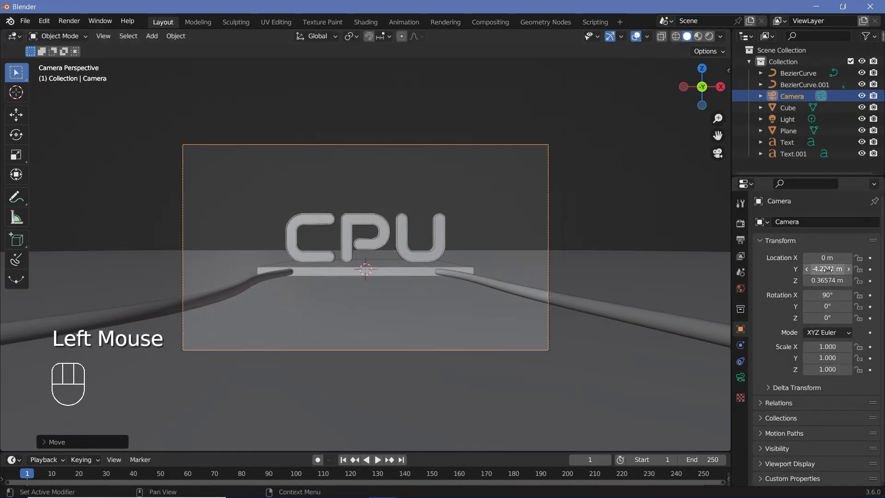
left_click_drag(830, 268, 852, 269)
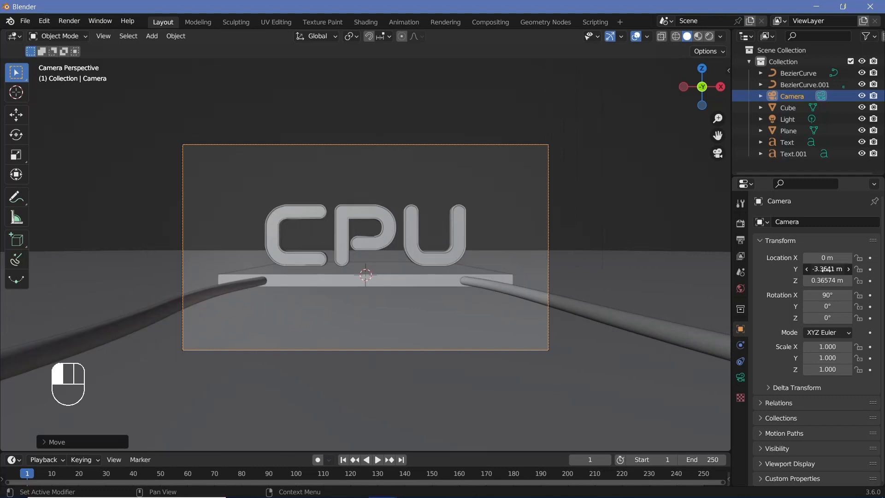
left_click(827, 271)
type("-3")
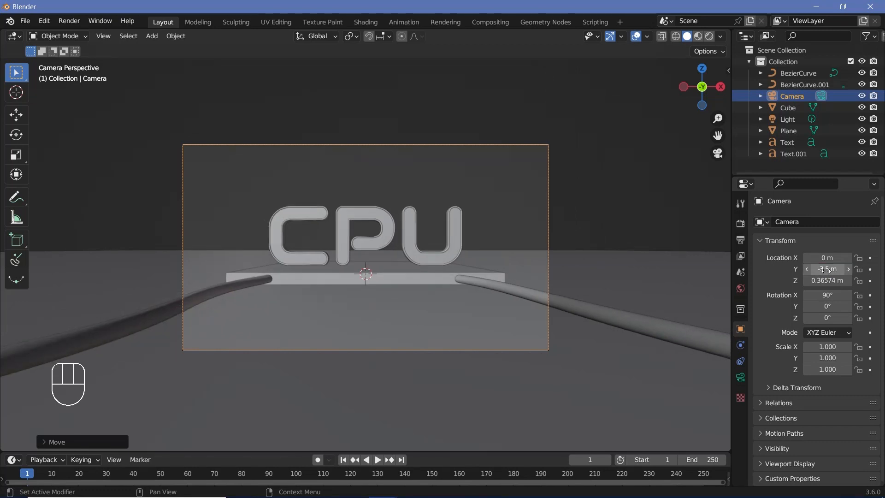
type(".5")
key("Return")
Set the camera's Z location to 0.2 m
left_click_drag(827, 281, 827, 282)
double_click(827, 282)
type("0.054")
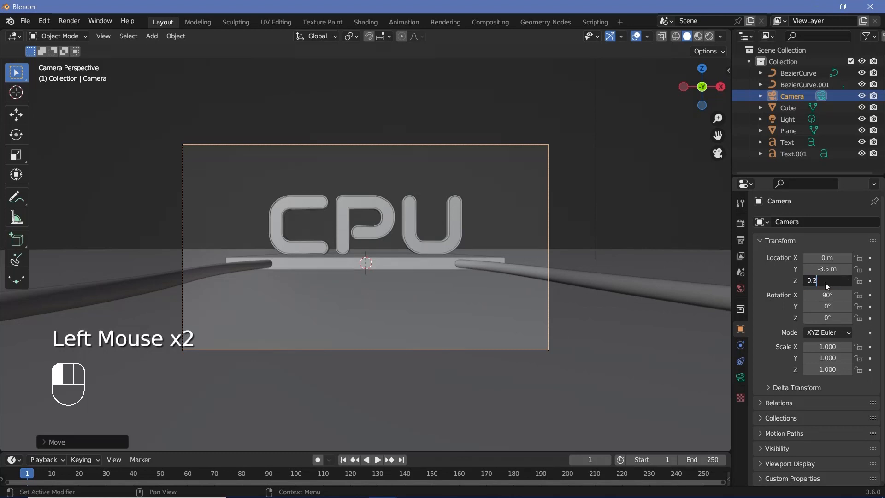
key("Return")
Rotate the left cable about 33° around Z and move it about 0.3 m along X towards the slab's centre
left_click(171, 282)
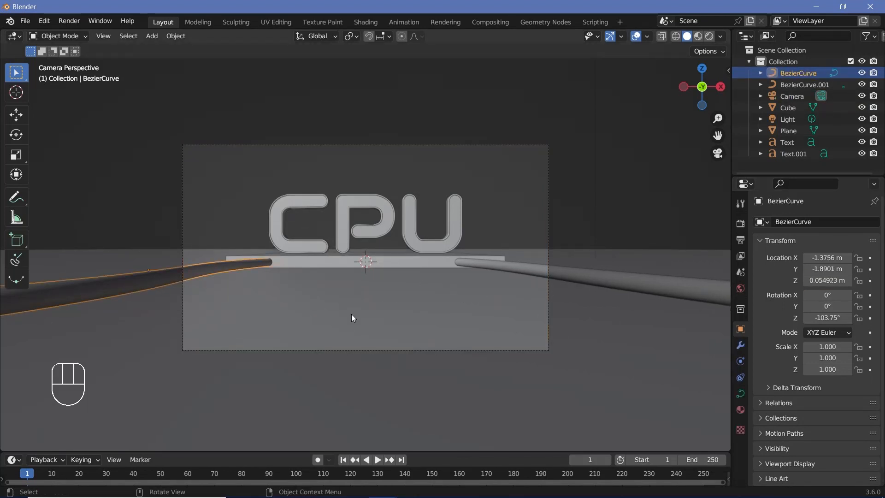
key("r")
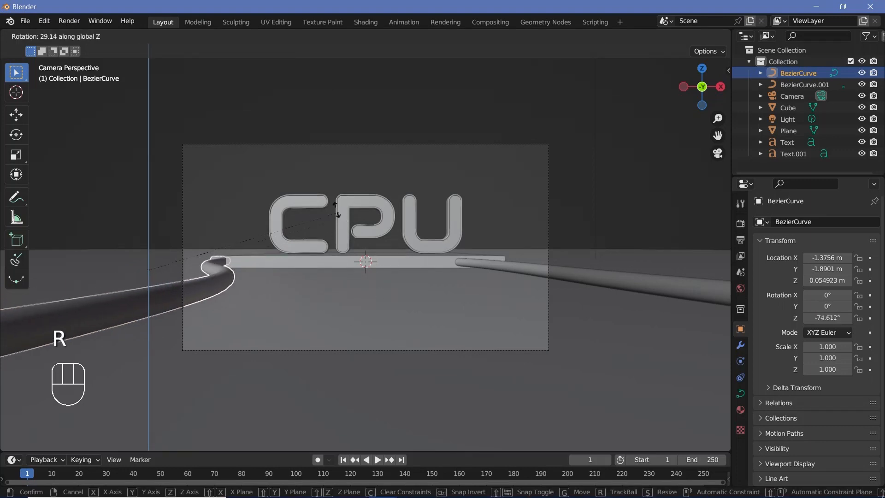
left_click(334, 214)
key("g")
key("x")
left_click(377, 233)
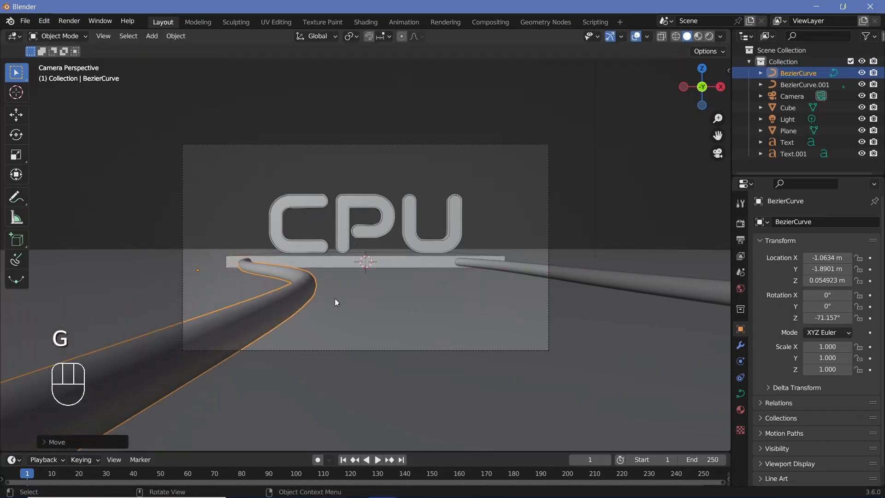
Set the left cable's bevel depth to 0.02 m
left_click(740, 393)
scroll(793, 390, "down", 3)
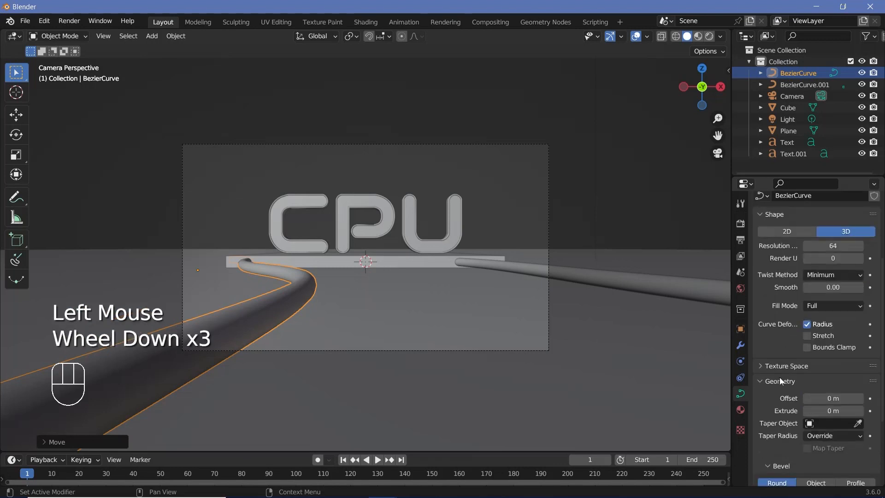
scroll(784, 385, "down", 3)
left_click(833, 390)
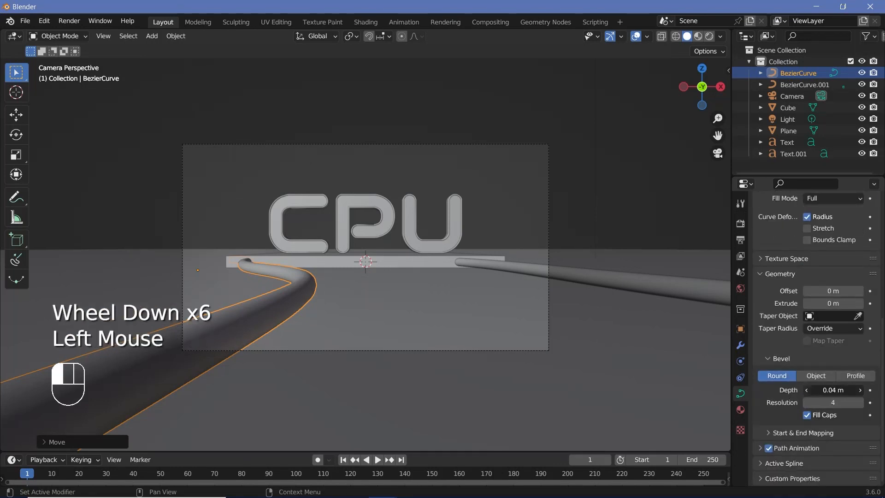
left_click(807, 389)
left_click(806, 390)
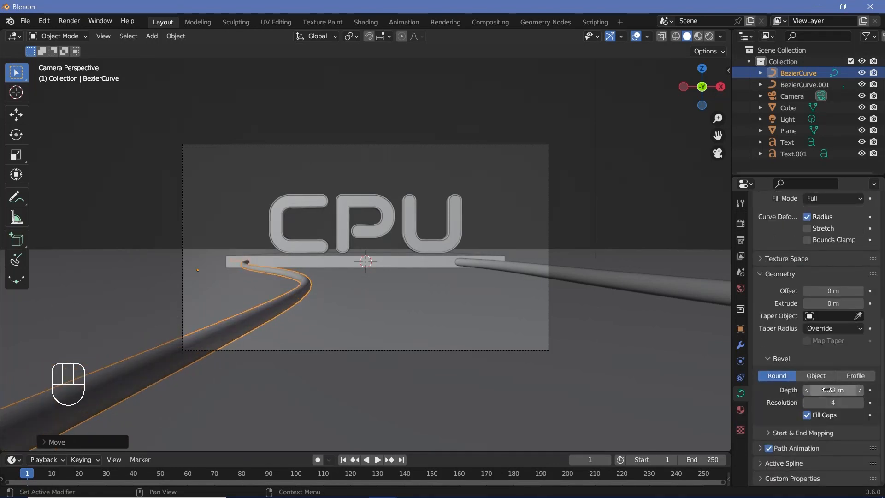
Rotate the right cable around Z and set its bevel depth to 0.02 m
left_click(518, 263)
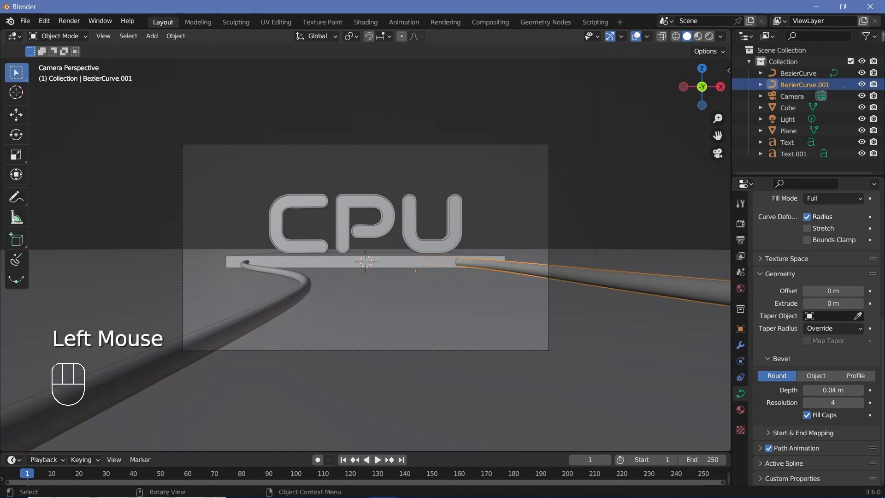
key("r")
key("z")
left_click(450, 326)
Leave the camera view and rotate the right cable's middle control point around Z to bend the cable more strongly
key("KP_0")
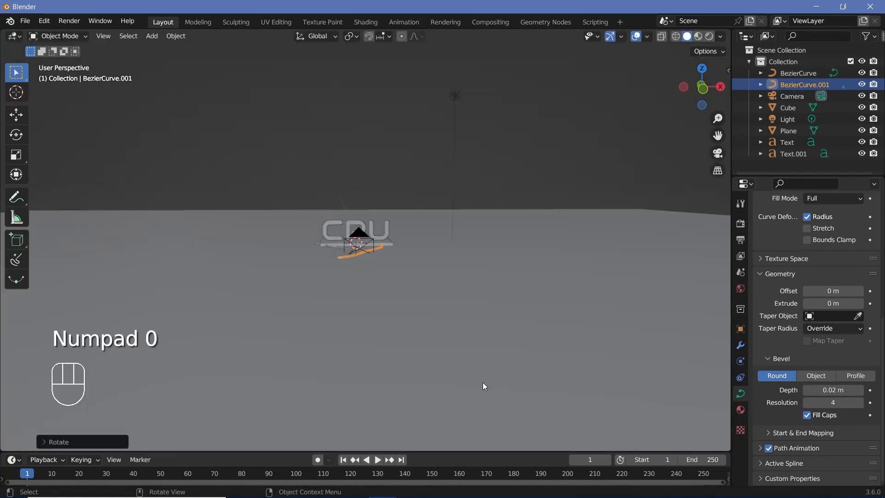
middle_click_drag(367, 207, 395, 274)
scroll(395, 276, "up", 2)
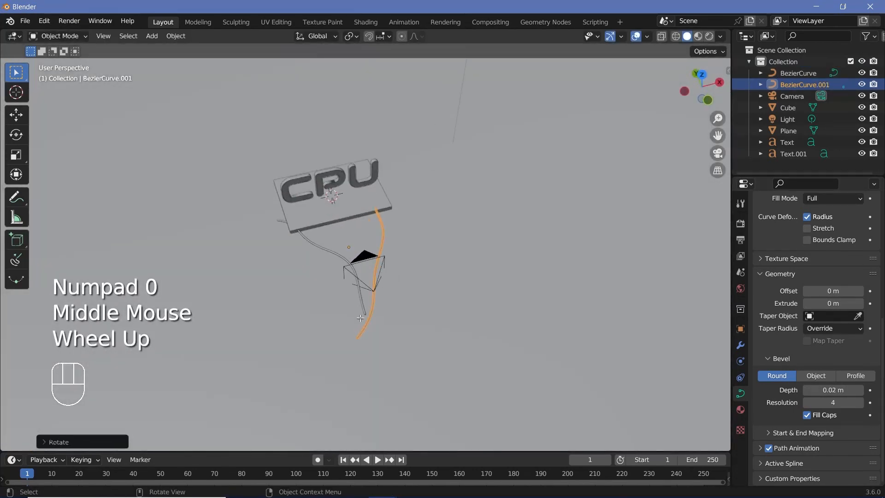
key("Tab")
key("r")
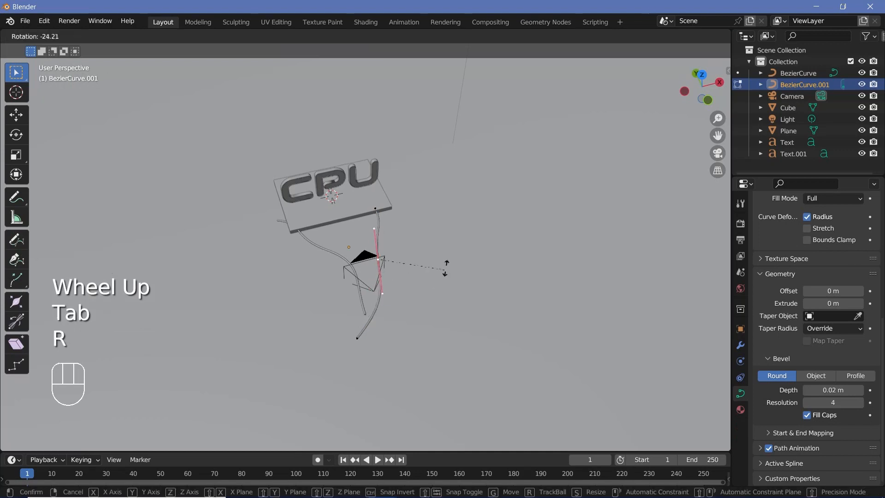
left_click(464, 229)
key("r")
key("z")
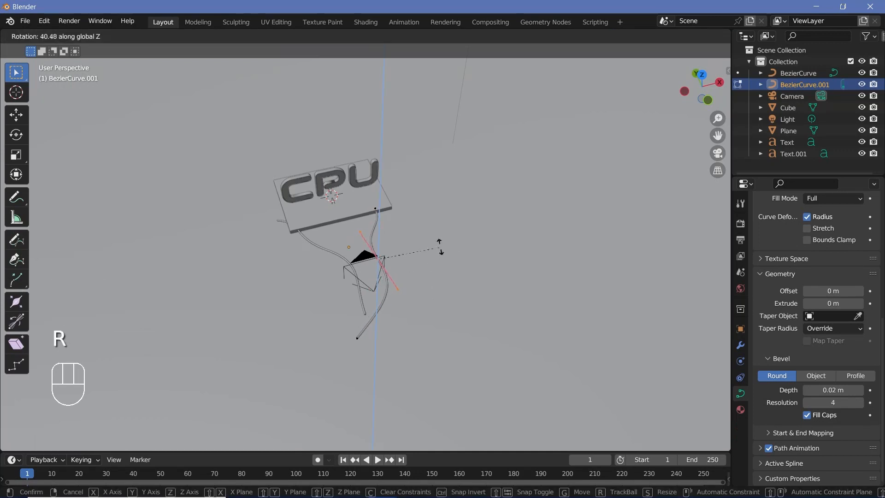
left_click(438, 242)
Move the right cable's front end point outward in the XY plane, rotate its handles outward, and return to the camera view
left_click(358, 336)
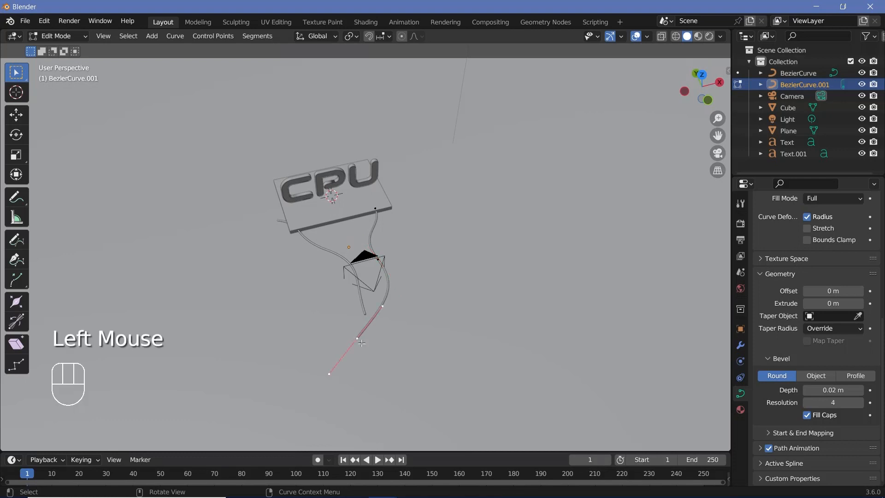
key("shift+z")
key("shift+z")
key("g")
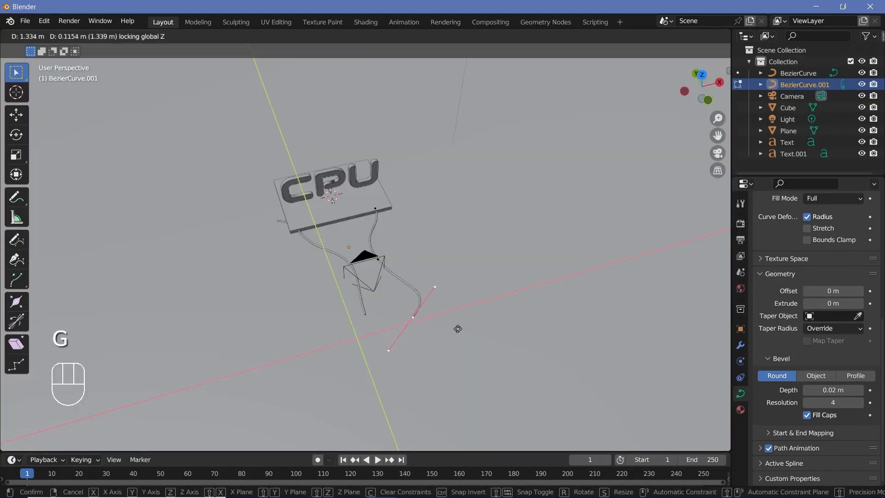
left_click(479, 331)
key("r")
left_click(476, 228)
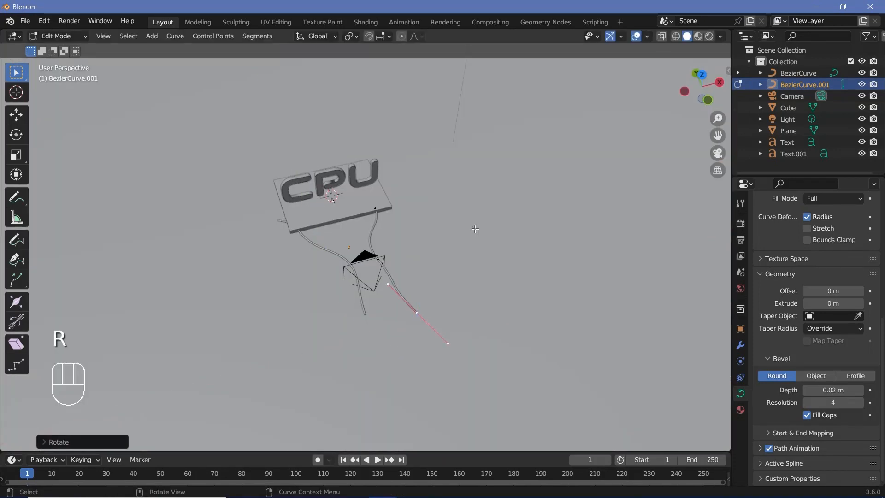
key("KP_0")
key("Tab")
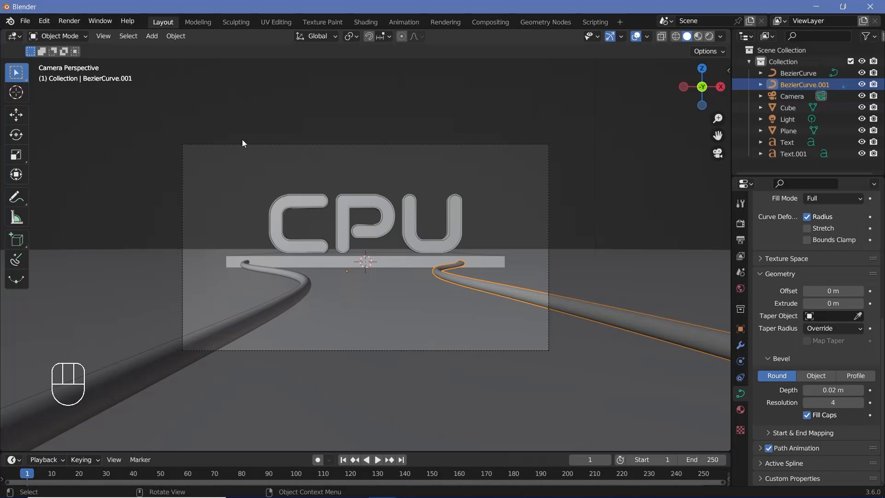
Scale the slab along Z to about 0.71 to make it thinner
left_click(313, 264)
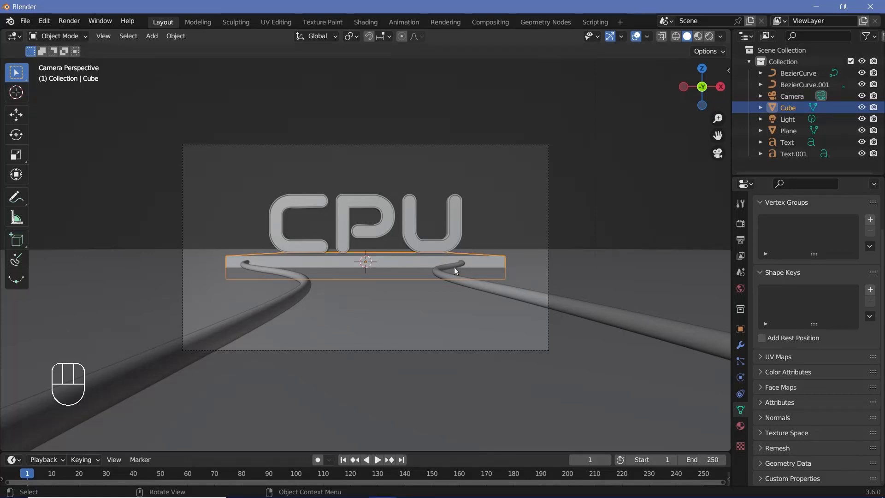
key("s")
key("z")
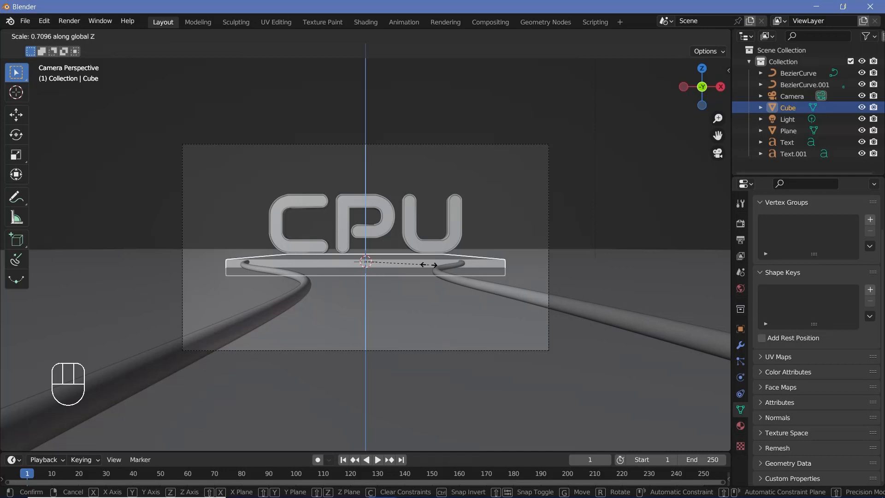
left_click(429, 264)
Lower both CPU text objects about 0.03 m along Z onto the thinner slab
left_click_drag(262, 184, 464, 237)
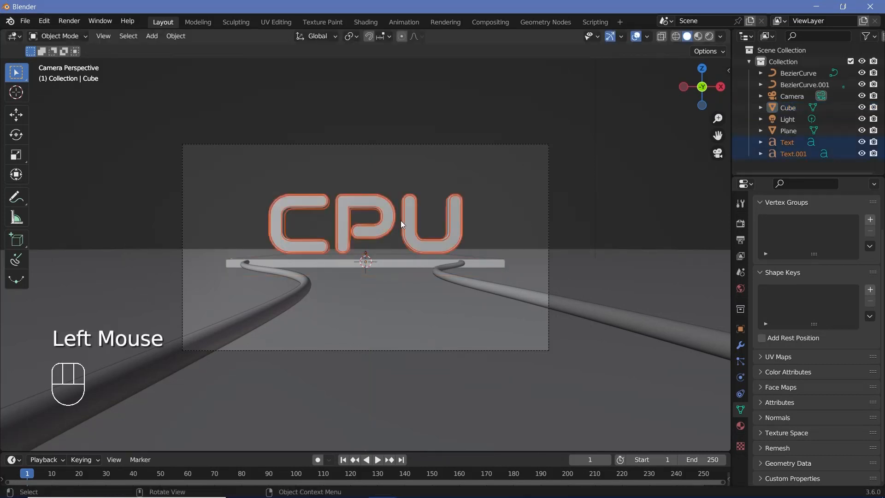
key("g")
key("z")
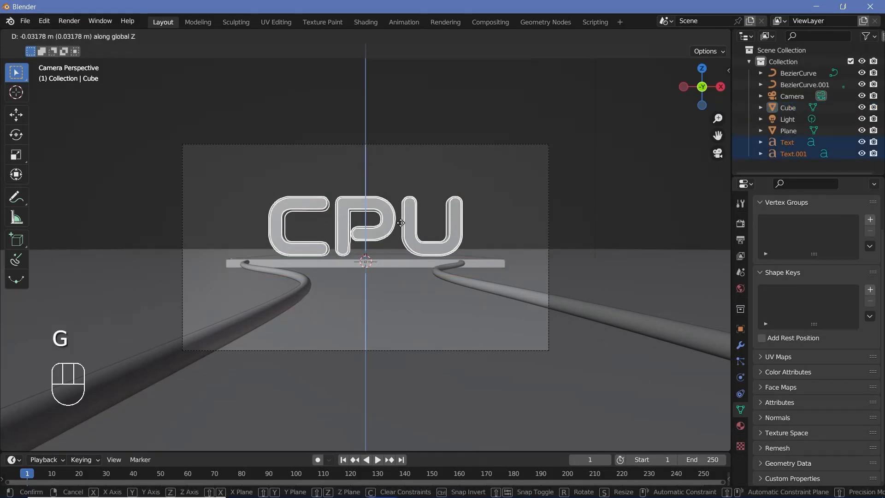
left_click(400, 223)
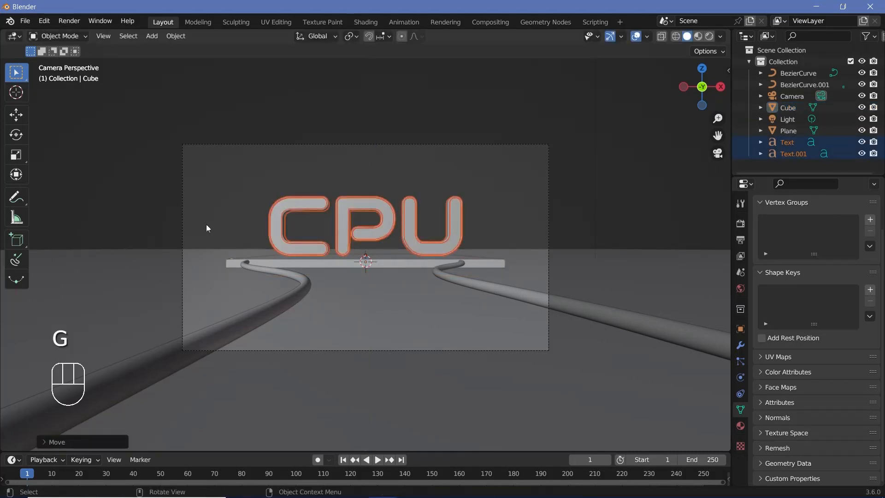
Duplicate the left cable, place the copy above the letter C, and rotate it 90° around X
left_click(295, 297)
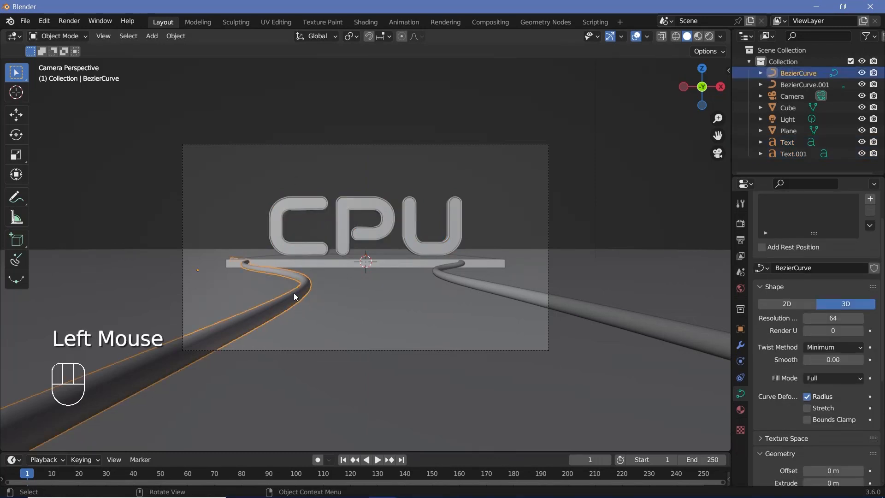
key("shift+d")
left_click(319, 196)
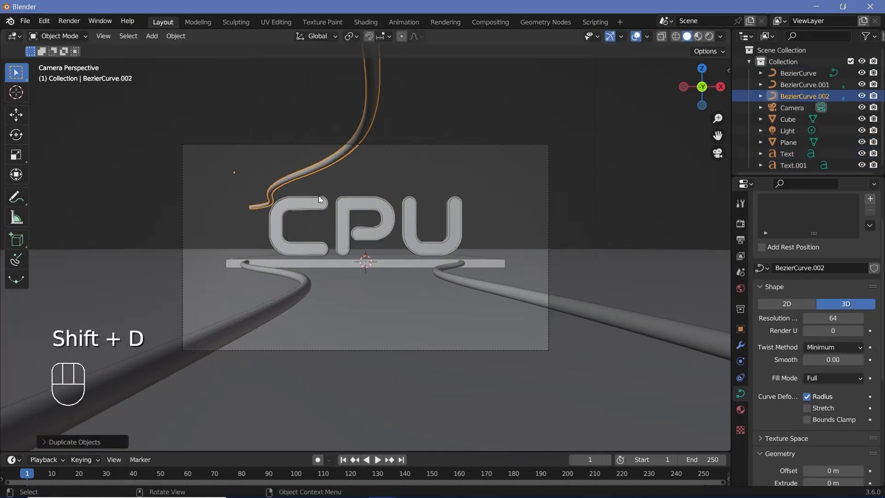
type("rx90")
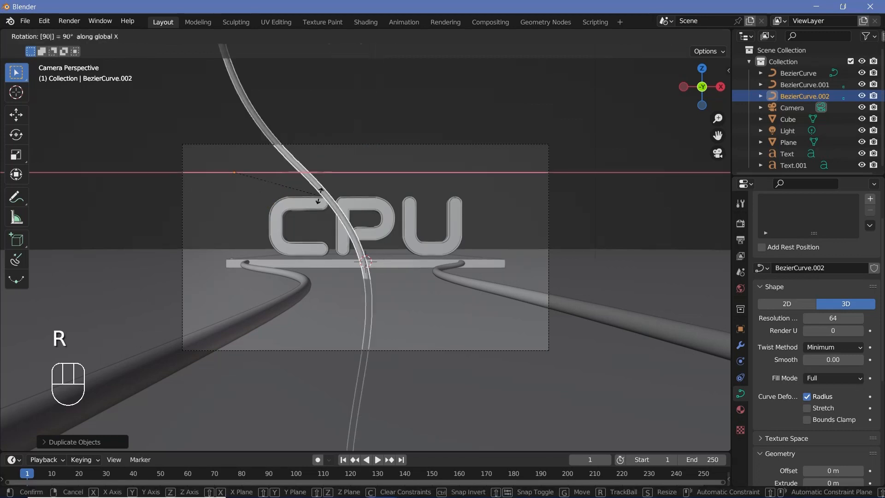
key("Return")
Move the original left cable's back end point in the XY plane into the slab so it no longer sticks out at the side
key("KP_0")
middle_click_drag(284, 229, 317, 251, "shift")
scroll(317, 251, "up", 2)
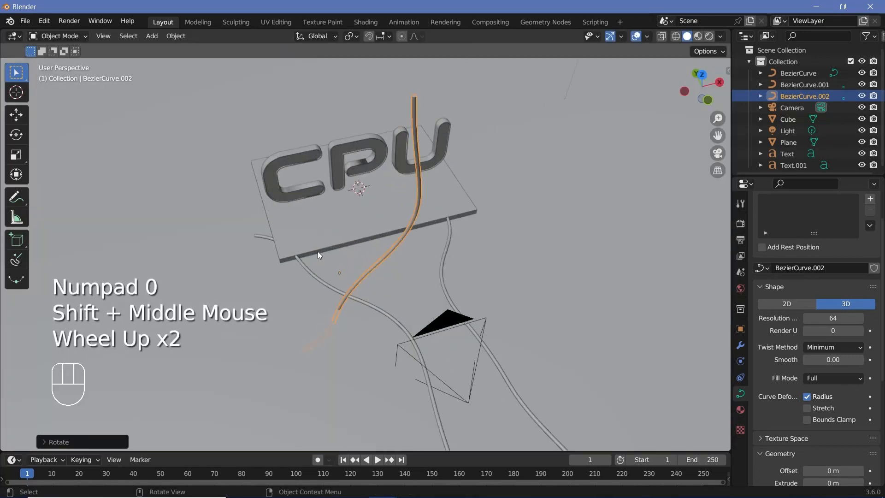
left_click(262, 236)
key("Tab")
left_click(253, 235)
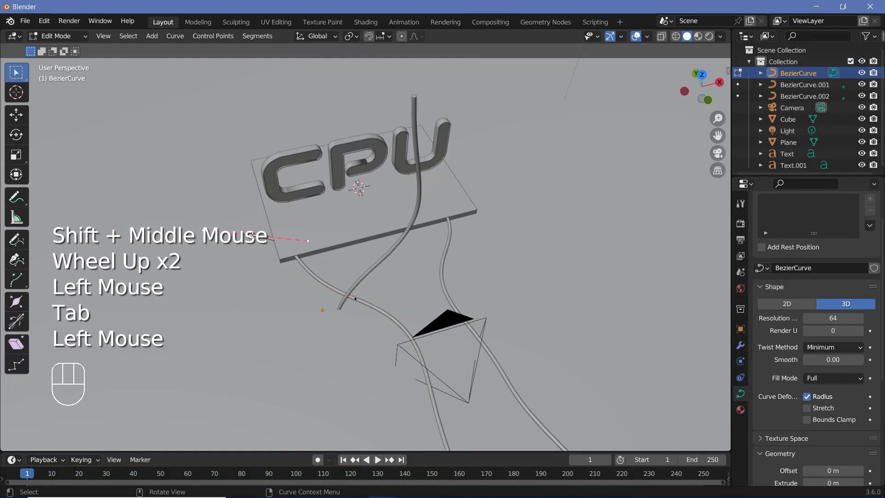
key("g")
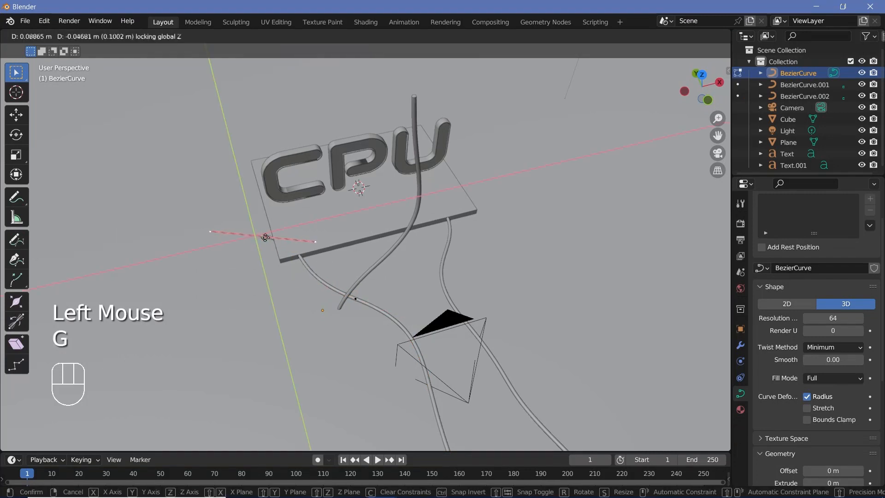
left_click(283, 237)
key("KP_0")
key("Tab")
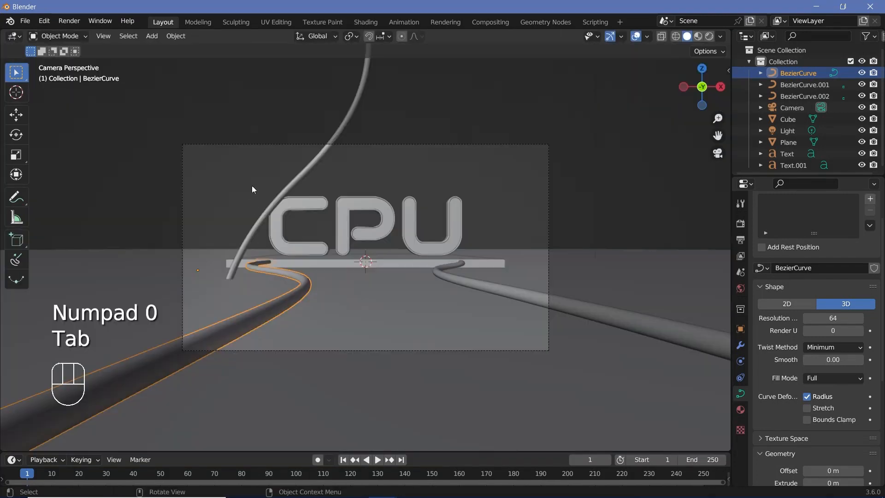
Scale the duplicated cable down to a small wire and rotate it 90° around Z
left_click(303, 174)
key("s")
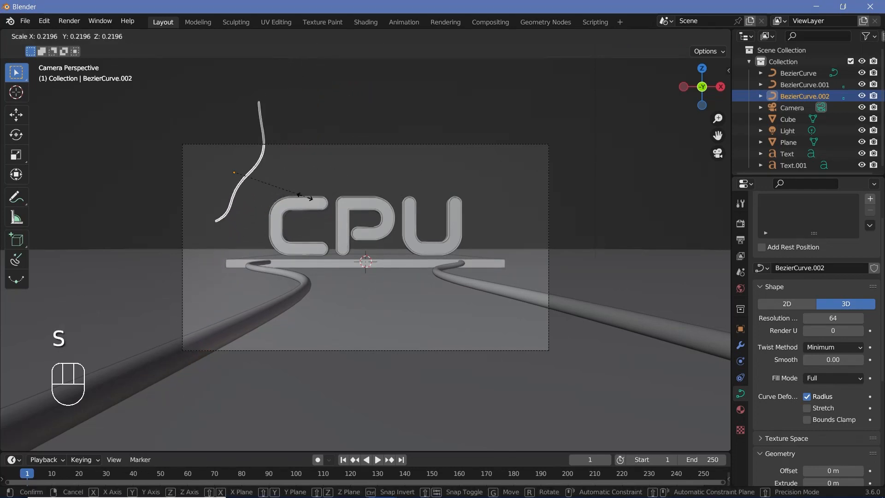
left_click(331, 196)
type("rz90")
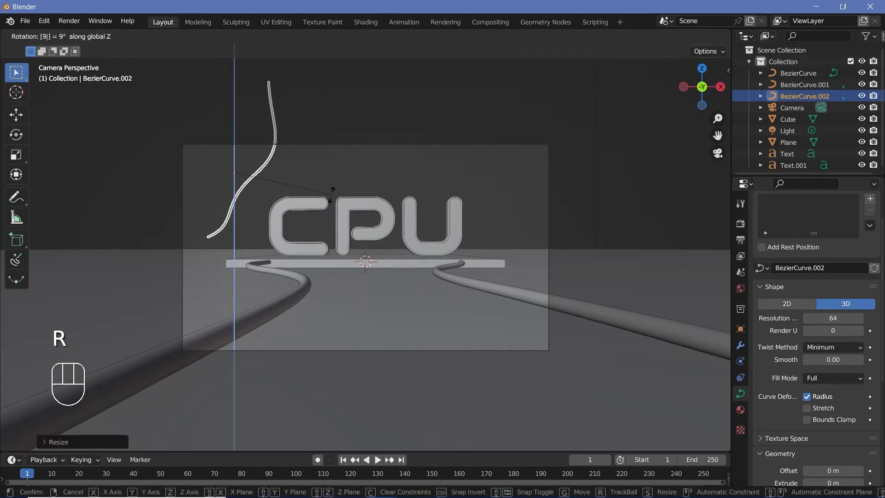
key("Return")
From the top view, rotate the small cable -90° and move it in line with the text at the outer side of the C
key("KP_7")
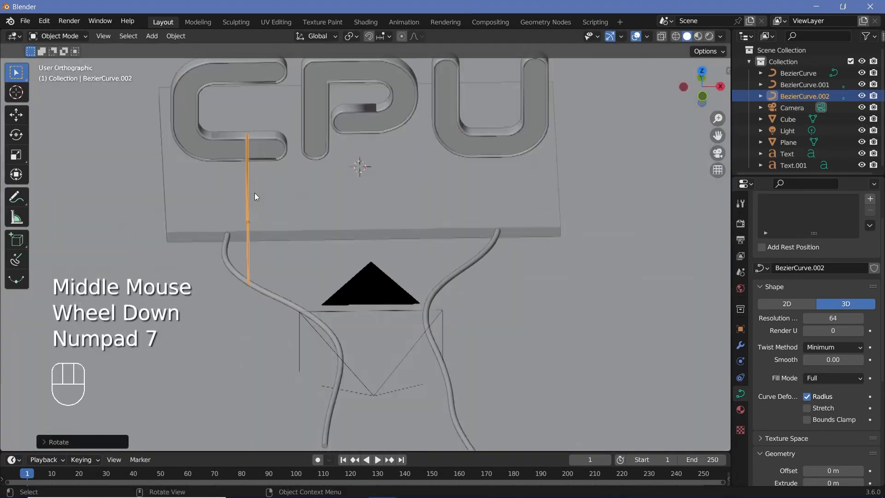
middle_click_drag(255, 193, 336, 272, "shift")
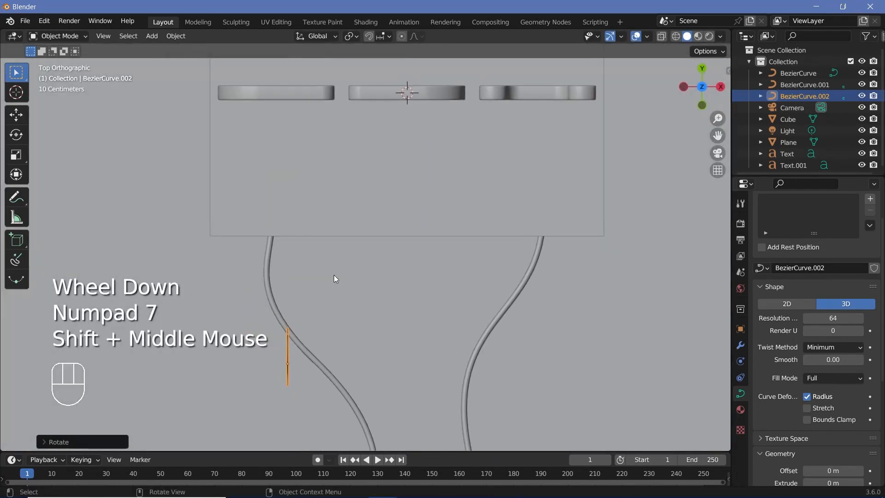
key("g")
left_click(271, 442)
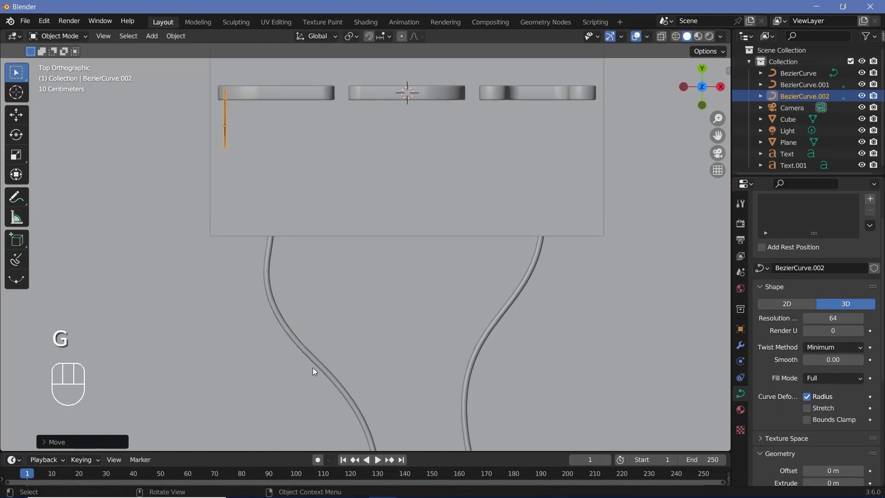
type("r-90")
key("Return")
key("g")
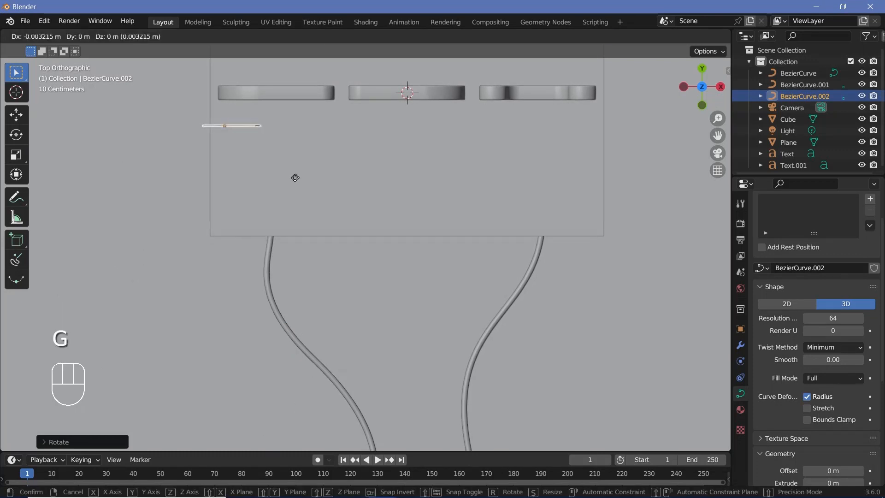
left_click(273, 149)
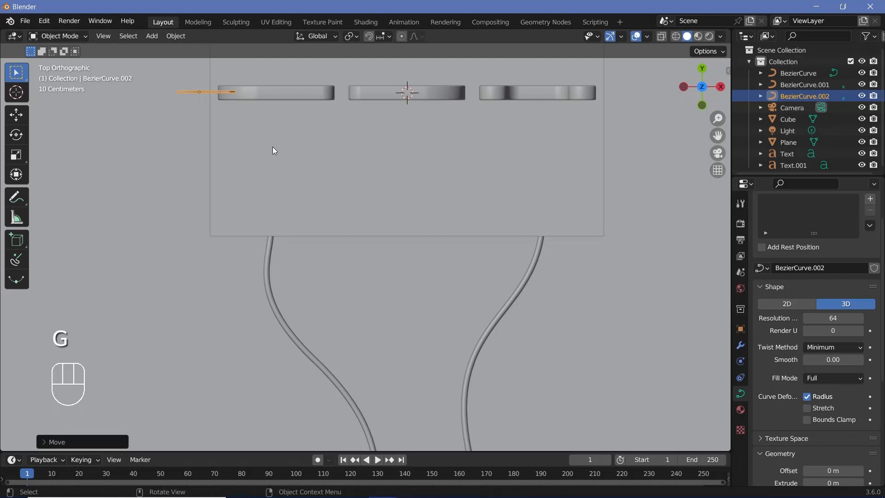
In the camera view, move the small wire from the C to the upper outer corner of the letter U
key("KP_0")
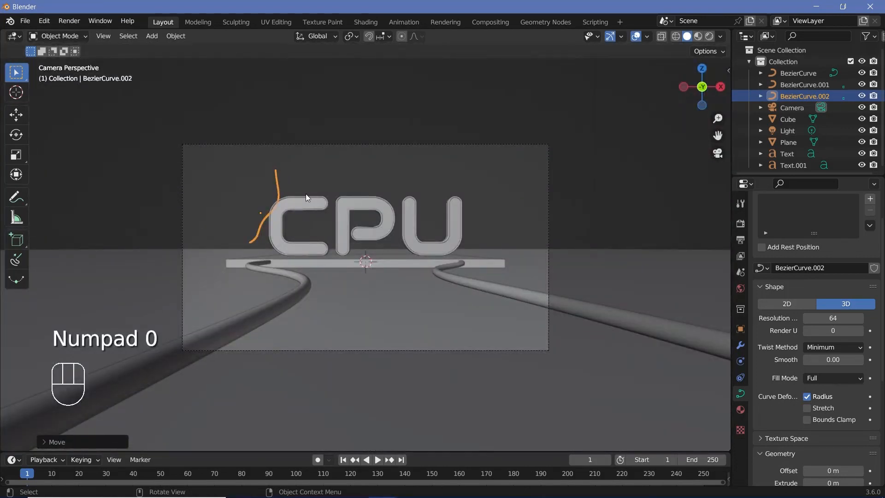
key("g")
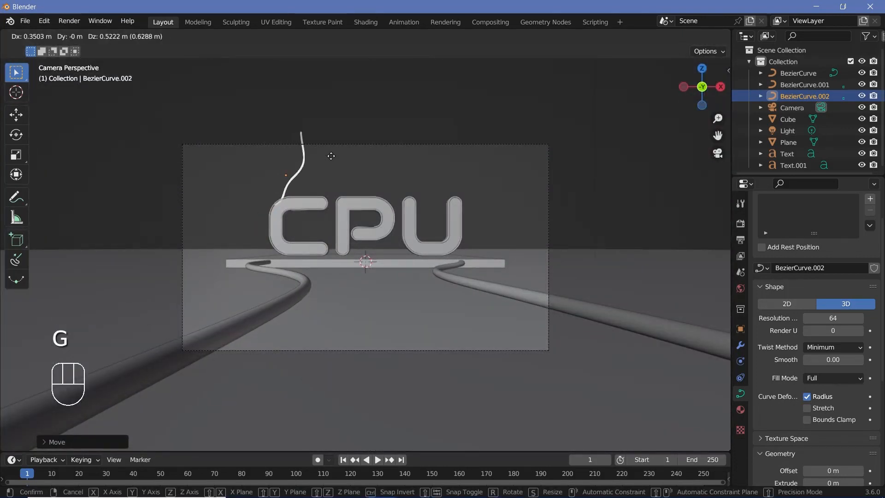
left_click(331, 155)
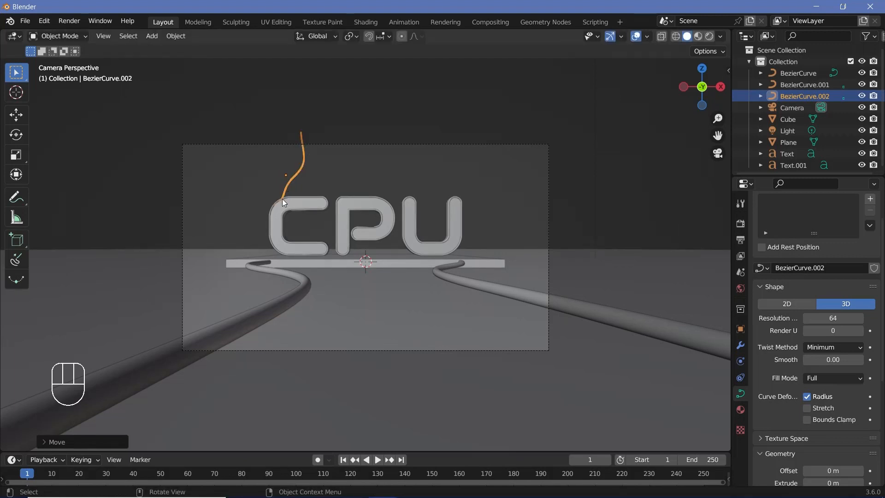
key("g")
left_click(466, 195)
Make two more wires beside the U from copies of the first, rotating the middle control point to vary their shape
key("shift+d")
left_click(471, 205)
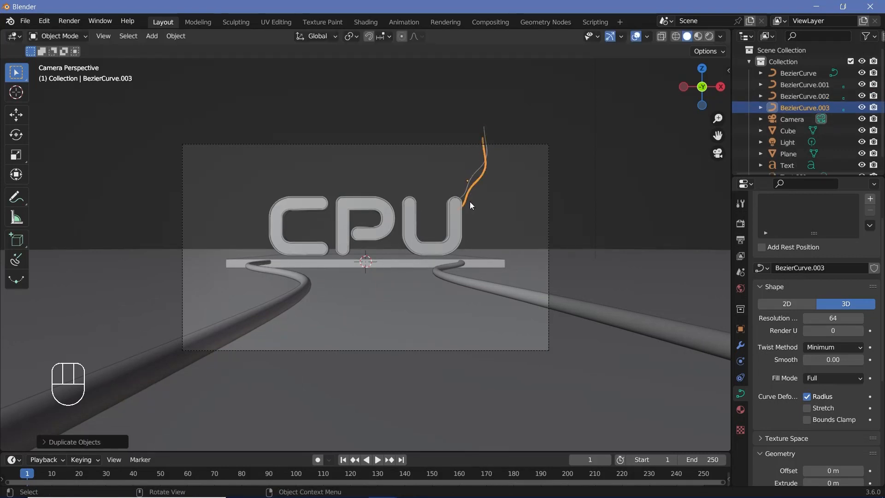
key("Tab")
key("r")
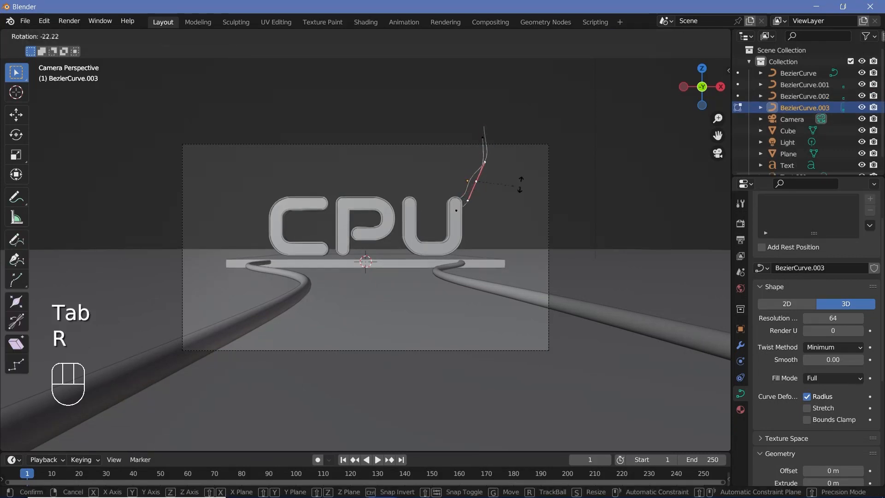
left_click(513, 182)
key("Tab")
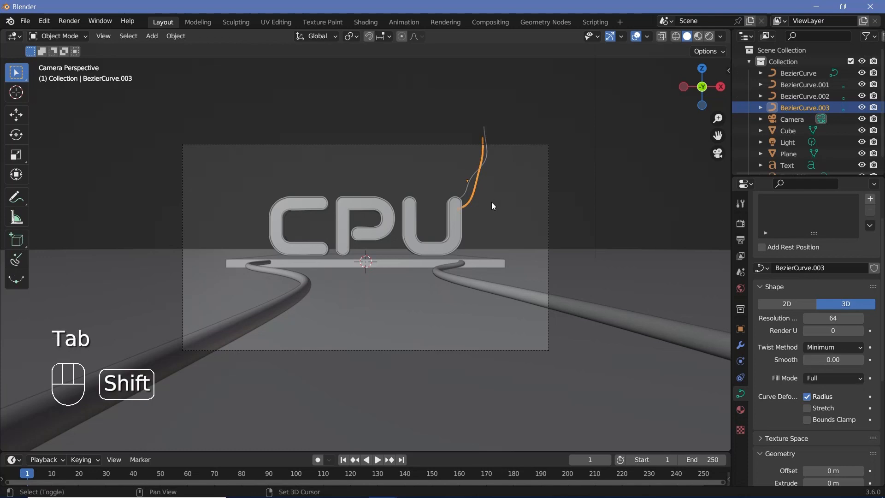
key("shift+d")
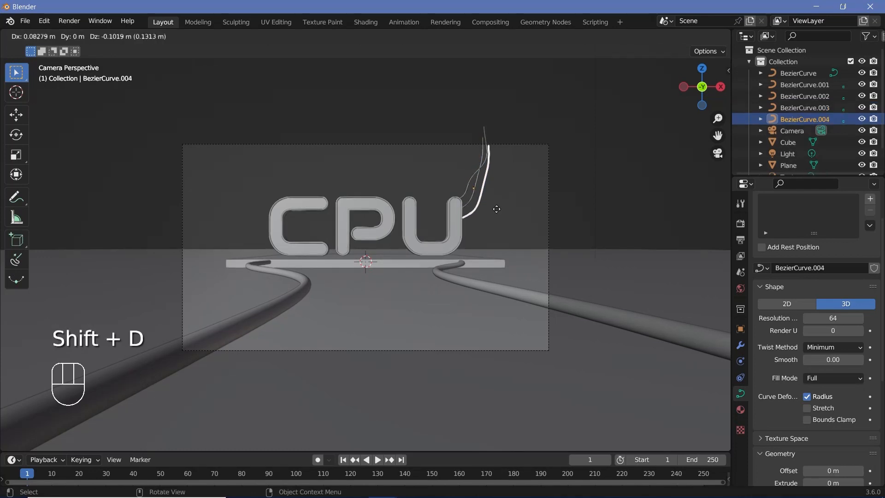
left_click(501, 203)
Duplicate the three wires at the U, rotate the copies 180° around Z, and place them at the outer side of the C
left_click_drag(467, 168, 492, 187, "shift")
key("shift+d")
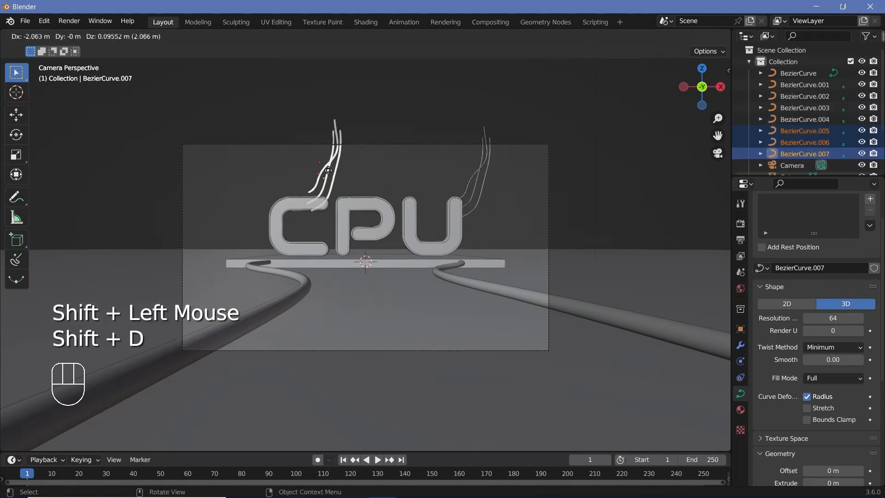
left_click(319, 183)
type("rz")
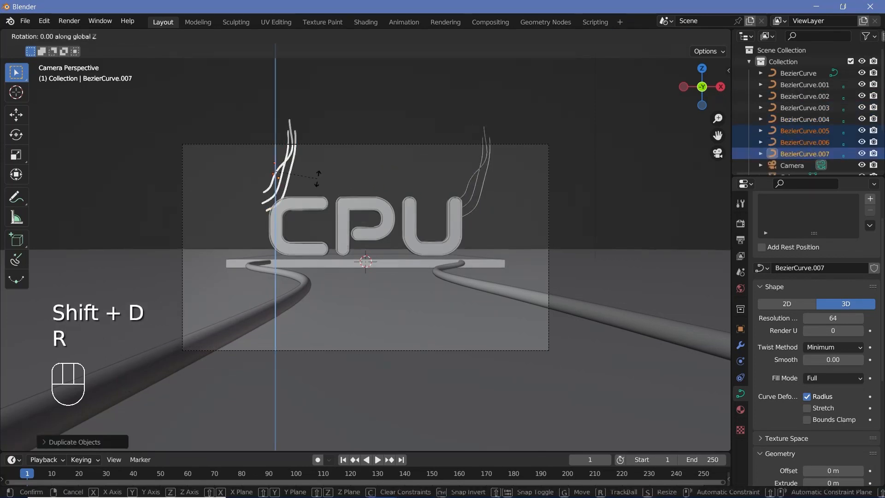
type("180")
key("Return")
key("g")
left_click(309, 184)
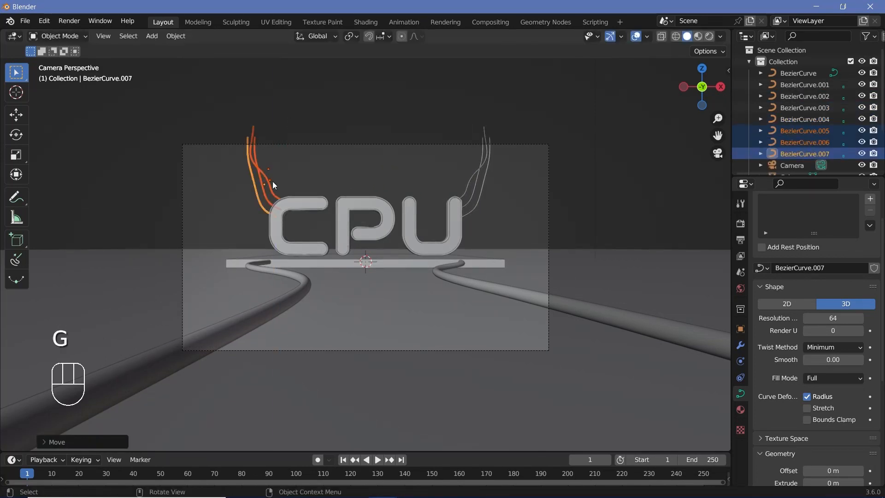
Reshape the middle wire at the C by scaling, rotating and moving its middle control point
left_click(273, 181)
key("Tab")
key("s")
left_click(325, 197)
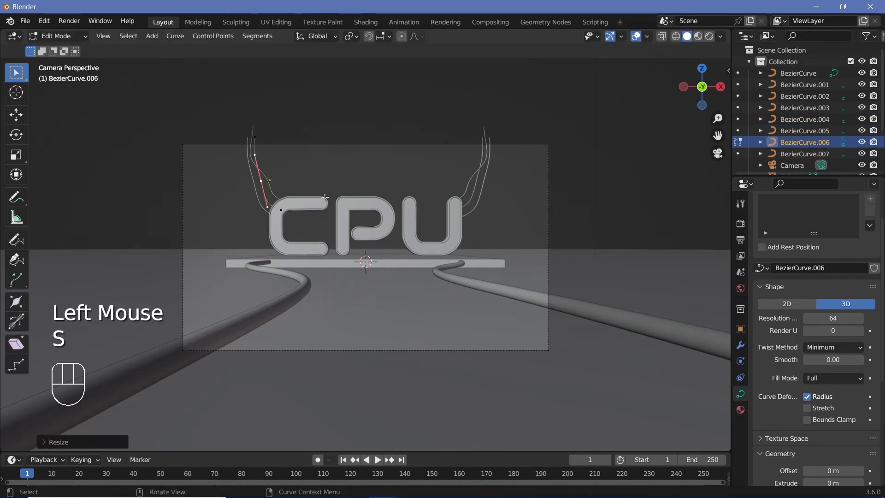
key("r")
left_click(331, 188)
key("g")
left_click(329, 192)
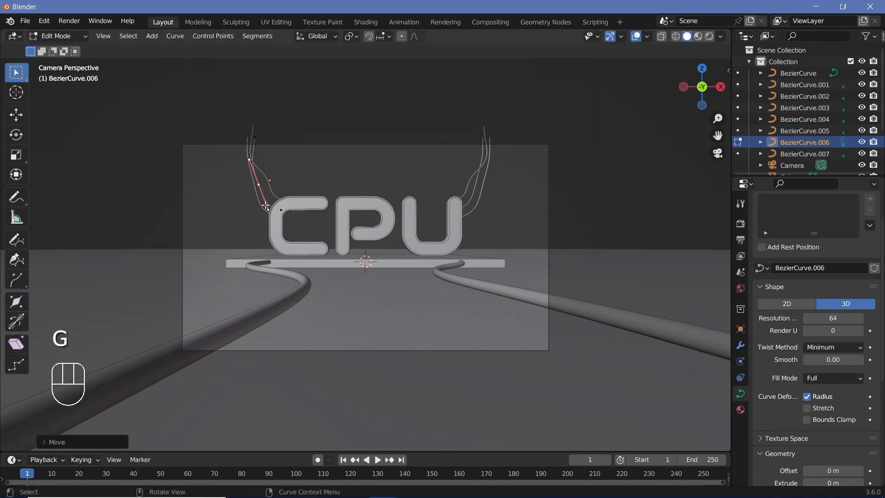
Delete the middle control point of the outermost wire at the C and lengthen the handles of its upper end point
left_click(252, 199)
key("x")
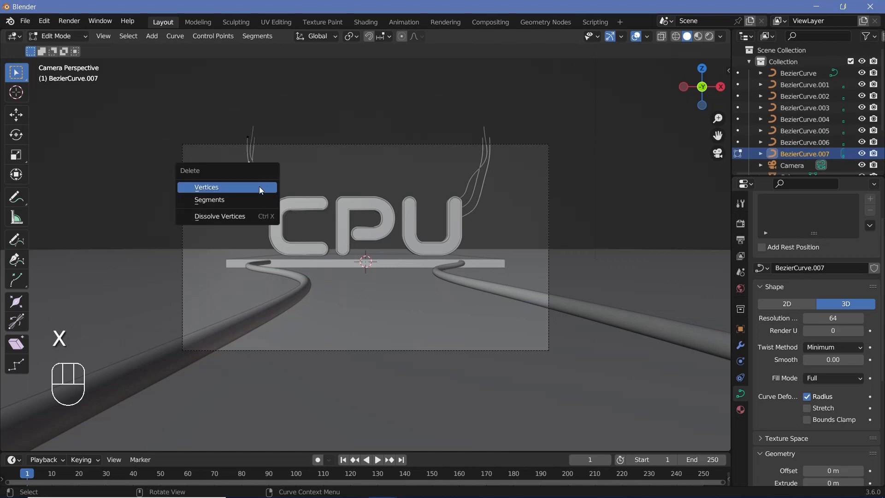
left_click(259, 186)
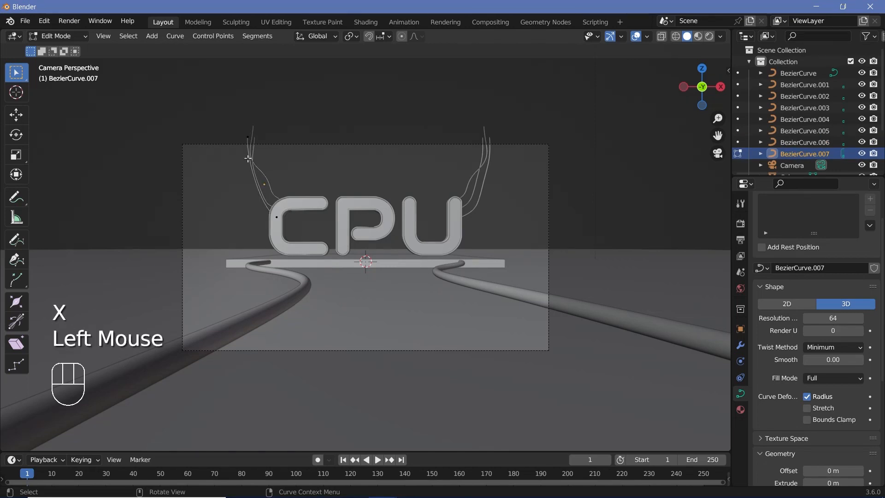
left_click(241, 138)
key("s")
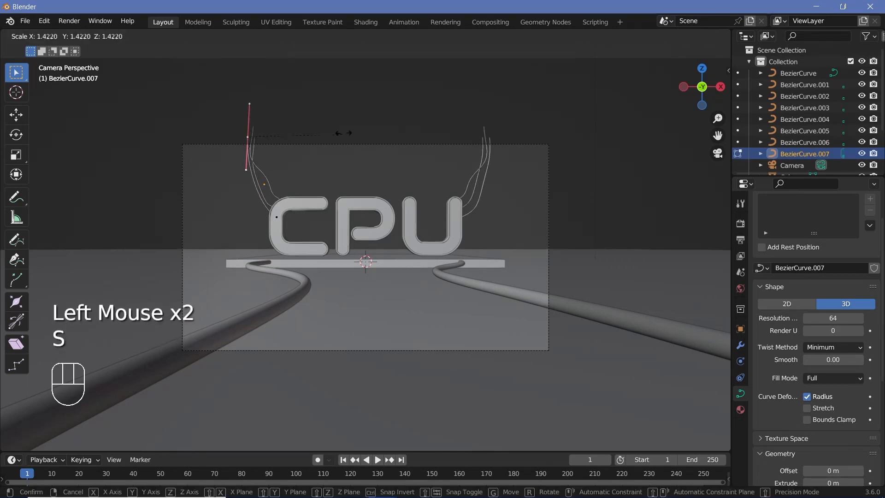
left_click(435, 83)
left_click(269, 169)
key("Tab")
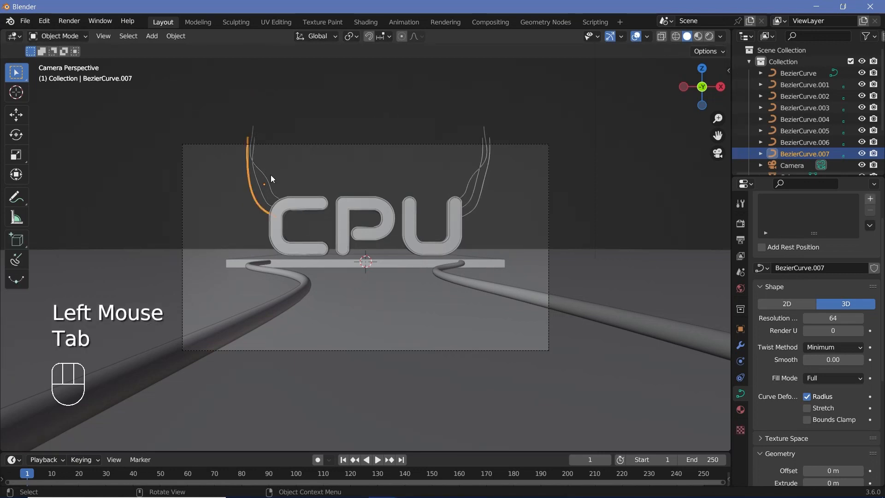
Delete the middle control point of the innermost wire at the C, lengthen its upper end point's handles, and shift the wire slightly inward
left_click(270, 175)
key("Tab")
left_click(261, 170)
key("x")
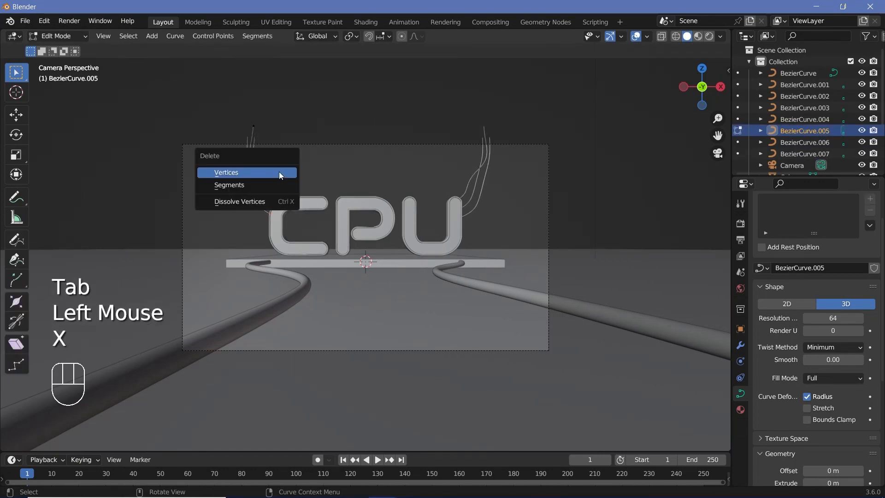
left_click(279, 173)
key("Tab")
key("Tab")
left_click(254, 128)
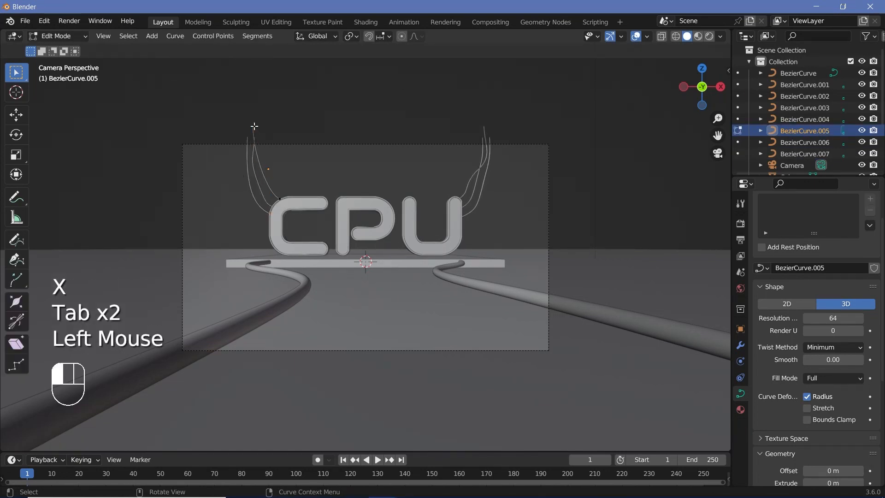
key("s")
left_click(405, 121)
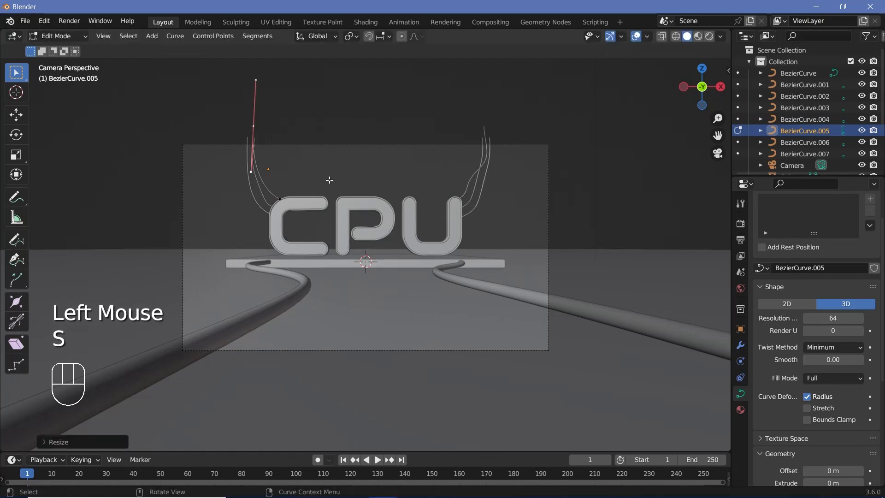
key("Tab")
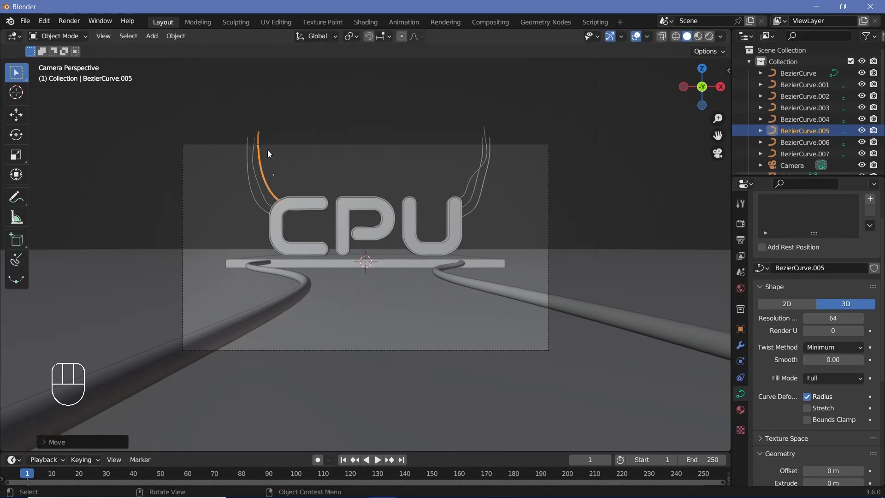
key("Tab")
key("Tab")
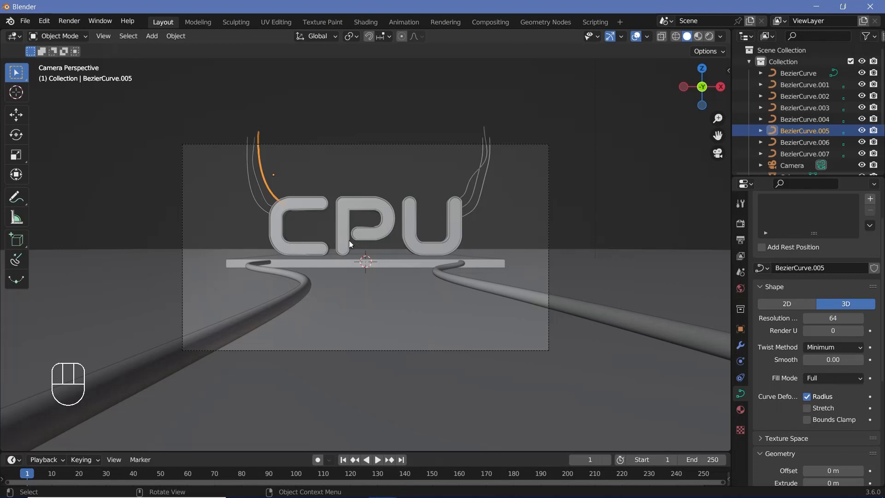
Add a cube, scale it down to about 0.25, and move it back along Y behind the CPU text
key("shift+a")
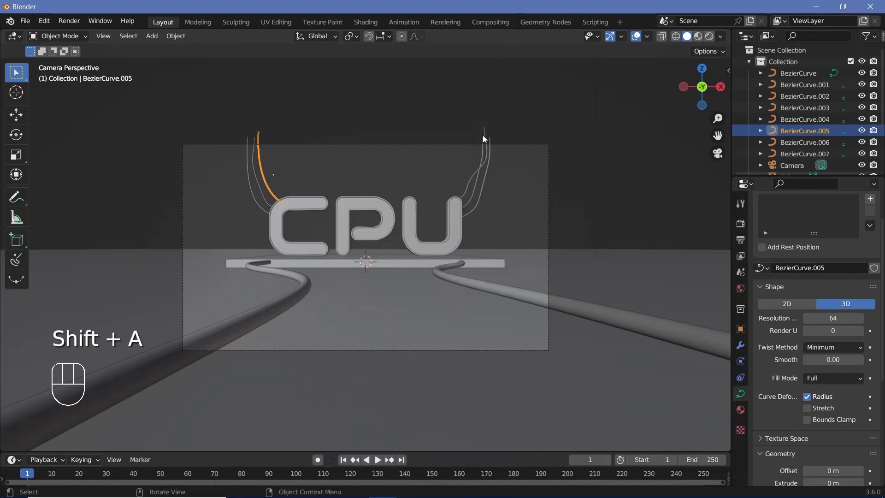
key("shift+a")
left_click(603, 277)
key("s")
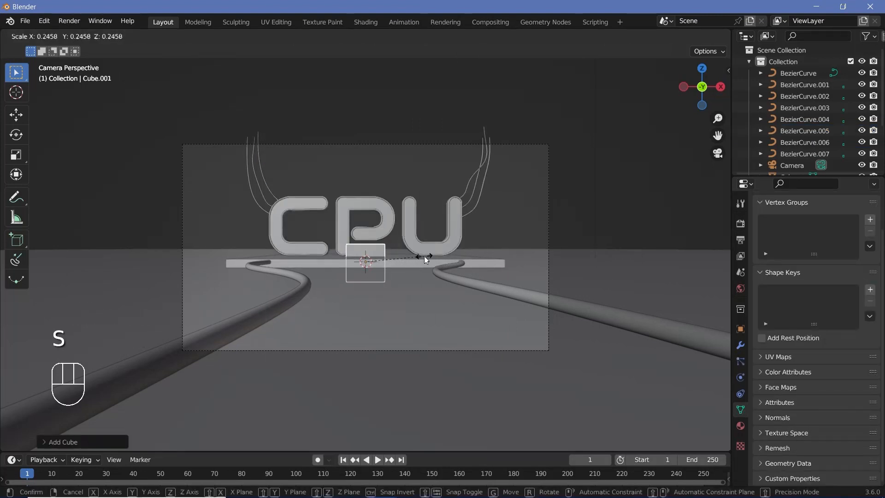
left_click(424, 257)
key("g")
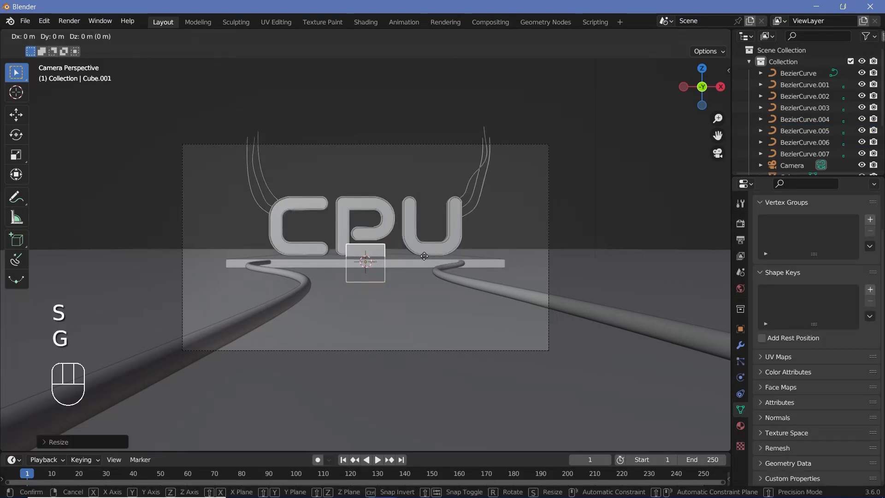
key("y")
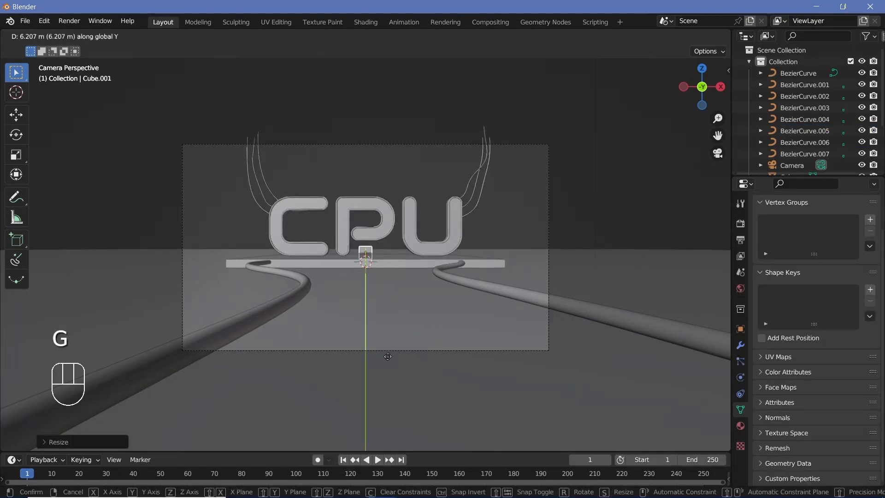
left_click(388, 369)
Enlarge the background cube and move it along X past the C to the edge of the camera frame
key("s")
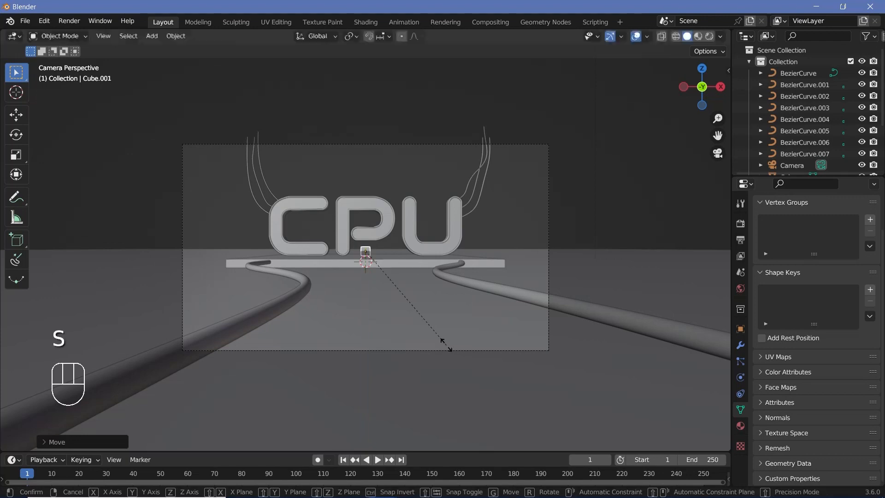
left_click(651, 333)
key("s")
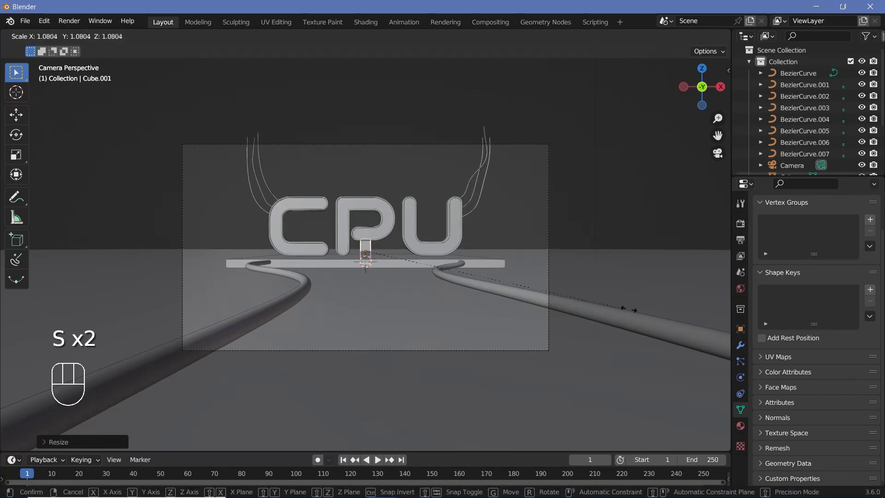
key("g")
key("x")
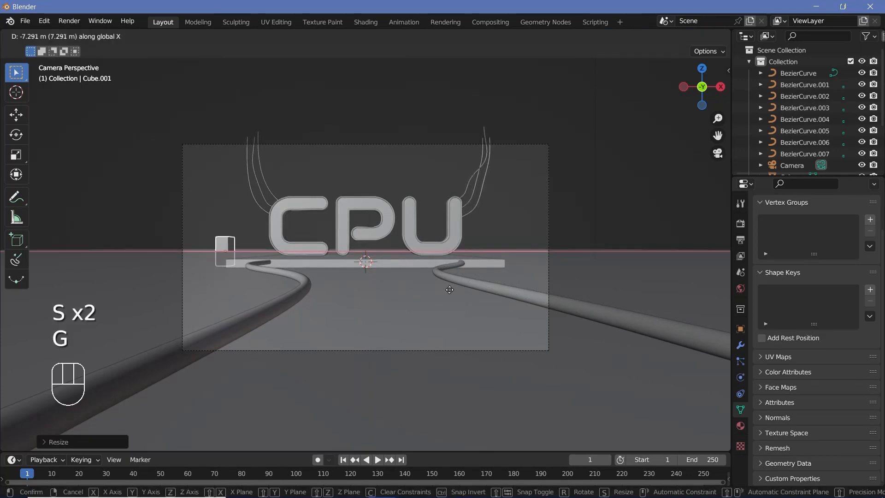
left_click(312, 281)
Duplicate the background cube toward the C and scale the copy along Z into a taller block
key("shift+d")
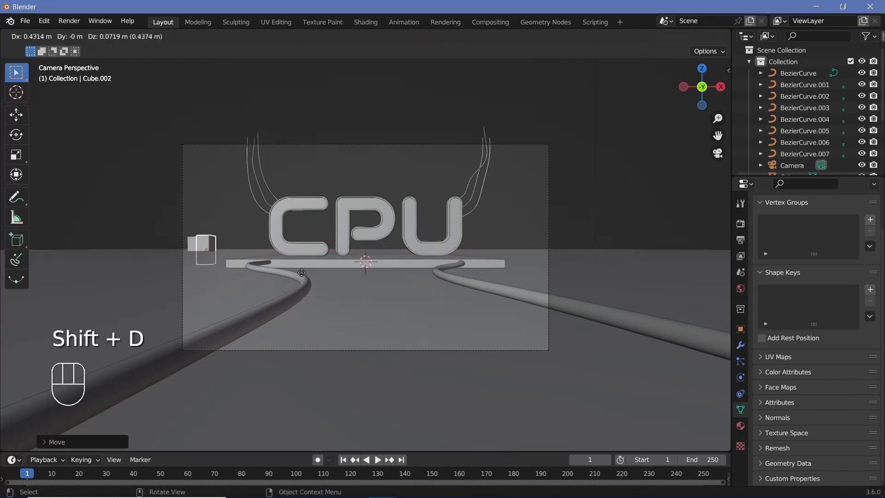
left_click(304, 272)
key("s")
key("z")
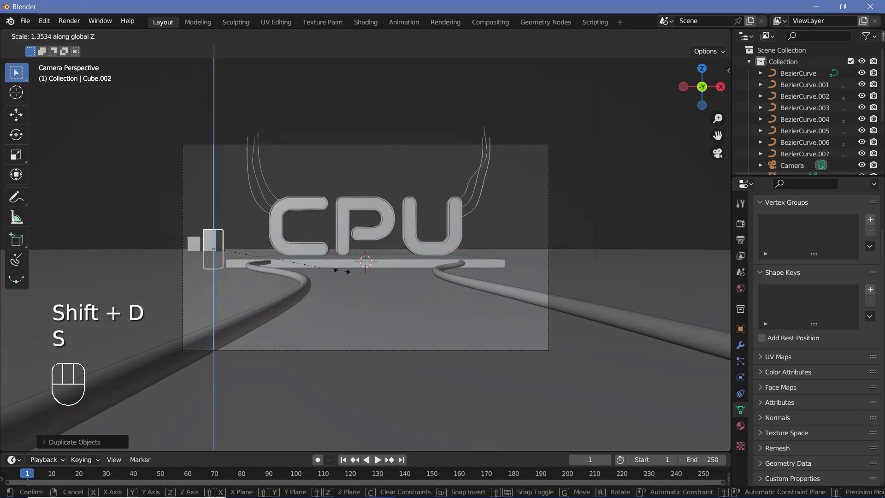
left_click(334, 272)
Duplicate the tall block toward the C, widen the copy along X, and position it lower against its neighbour
key("shift+d")
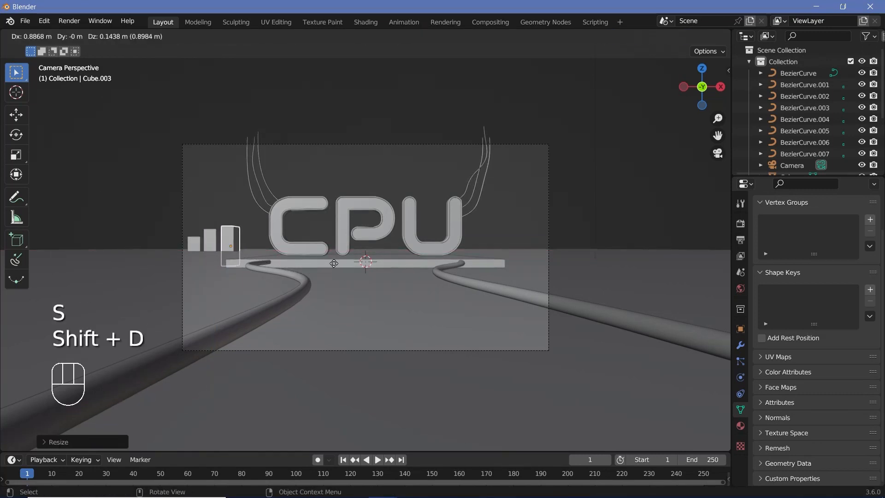
left_click(338, 273)
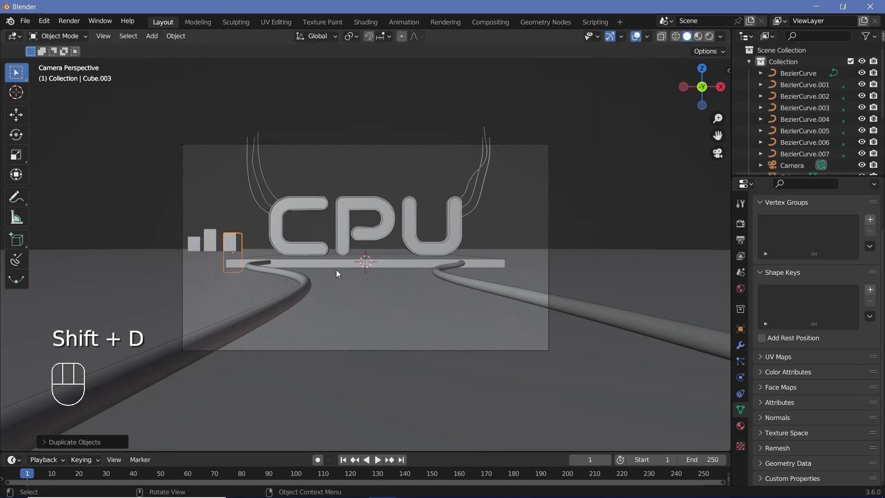
key("s")
key("x")
left_click(363, 272)
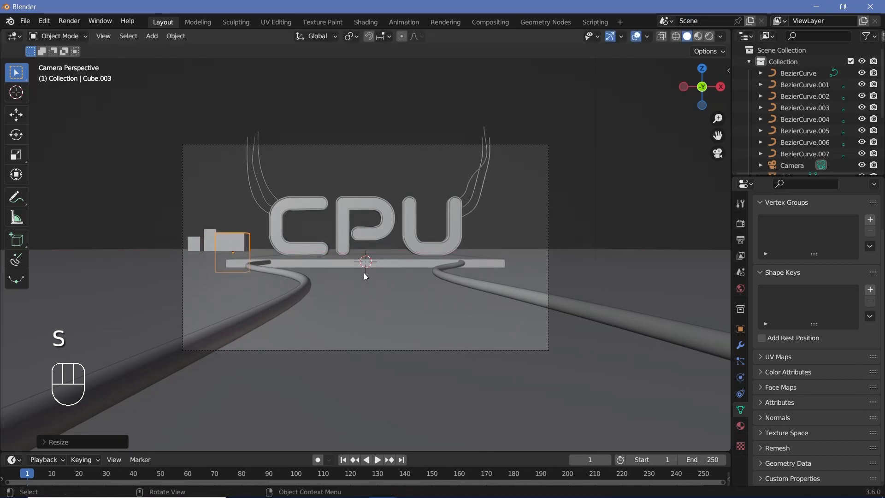
key("g")
left_click(358, 278)
Duplicate the wide block next to the C, scale the copy down slightly, and raise it above the neighbouring block
key("shift+d")
left_click(387, 275)
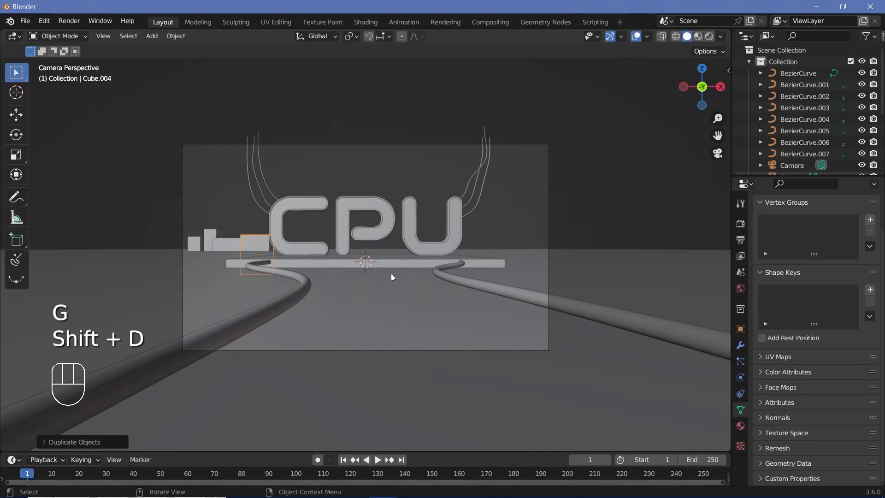
key("s")
left_click(367, 273)
key("g")
left_click(361, 263)
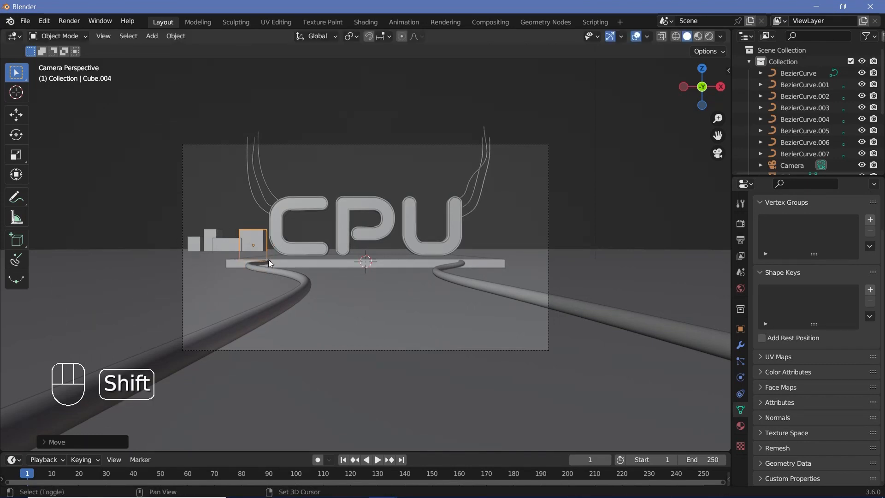
Duplicate the block beside the C twice along the background row, placing the copies lower behind the C
key("shift+d")
left_click(315, 260)
key("shift+d")
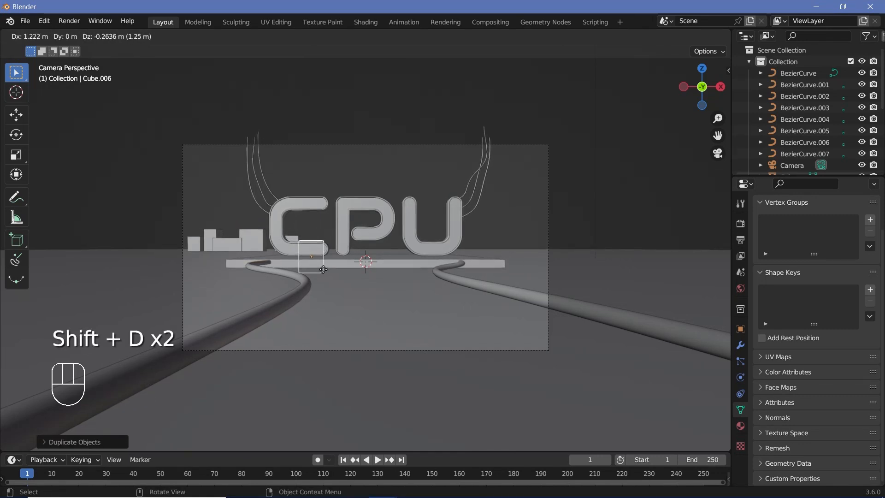
left_click(318, 262)
Duplicate the block between the C and P, scale the copy down, resize it along Z, and shift it into place
key("shift+d")
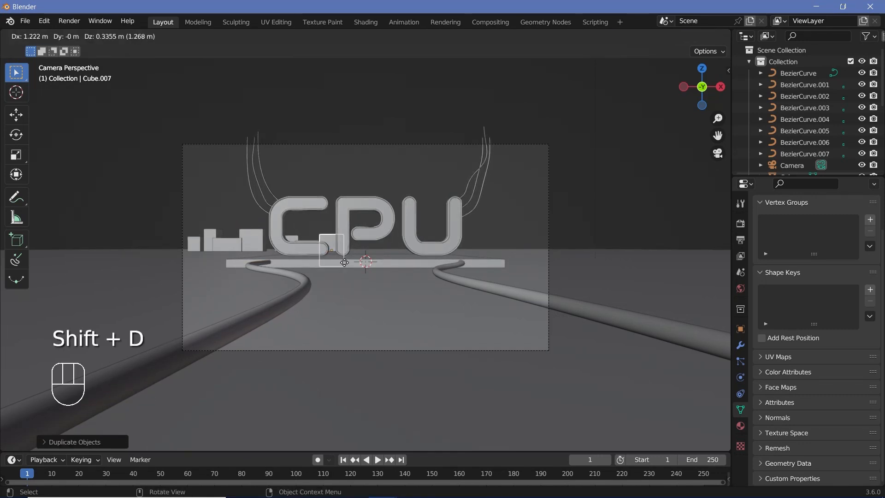
left_click(344, 263)
key("s")
left_click(348, 263)
key("s")
key("z")
left_click(364, 259)
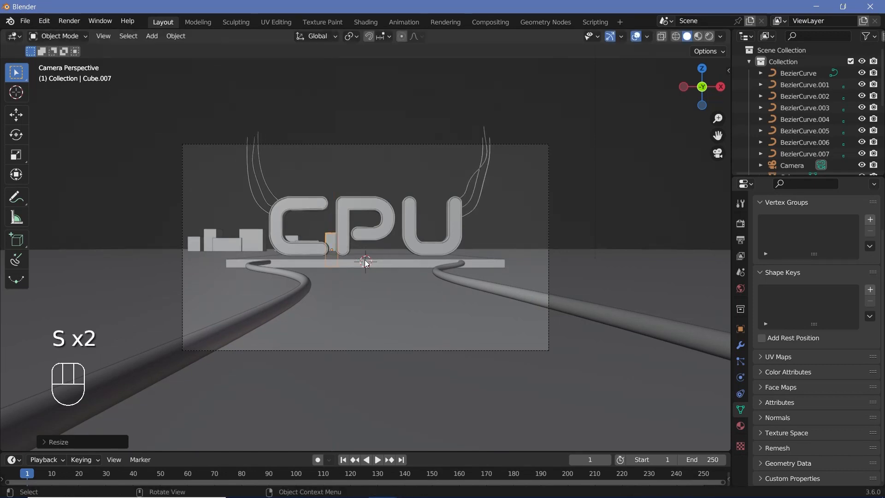
key("g")
left_click(357, 260)
Duplicate the narrow block twice behind the P, then enlarge the second copy by about 1.7 and lower it
key("shift+d")
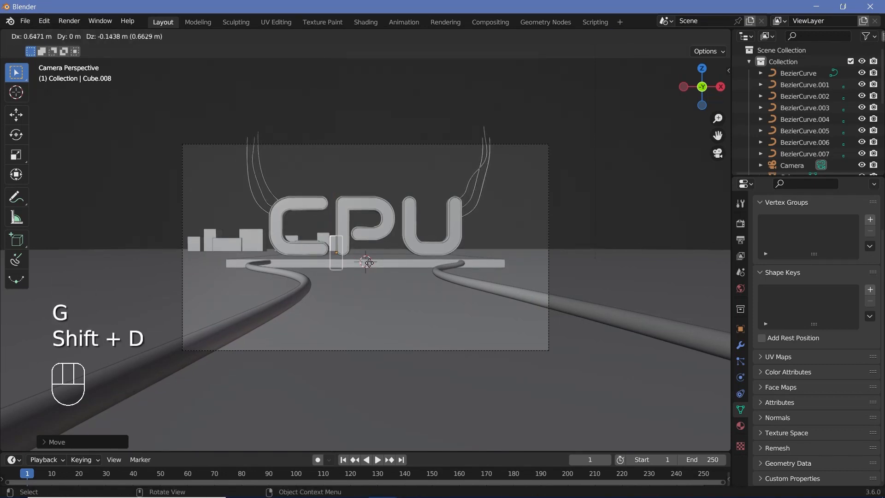
left_click(364, 268)
key("shift+d")
left_click(395, 263)
key("s")
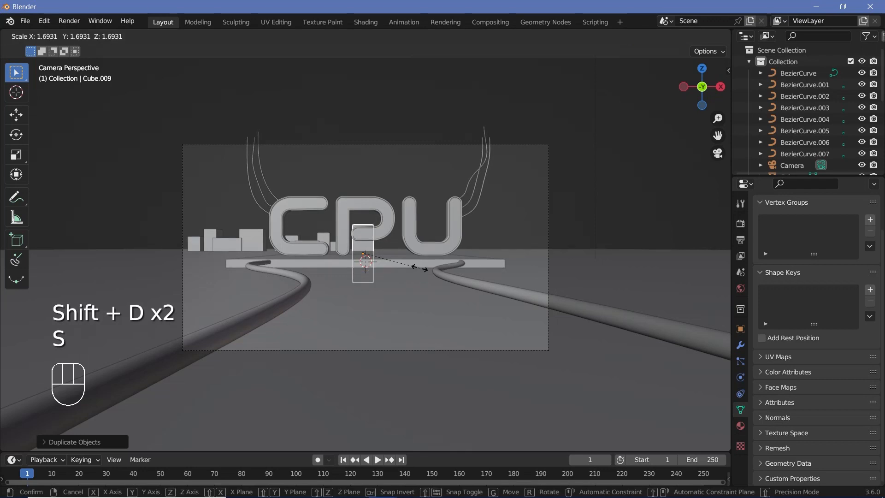
left_click(421, 272)
key("g")
left_click(414, 279)
Duplicate the enlarged block twice from the P toward the U, placing the second copy higher than the first
key("shift+d")
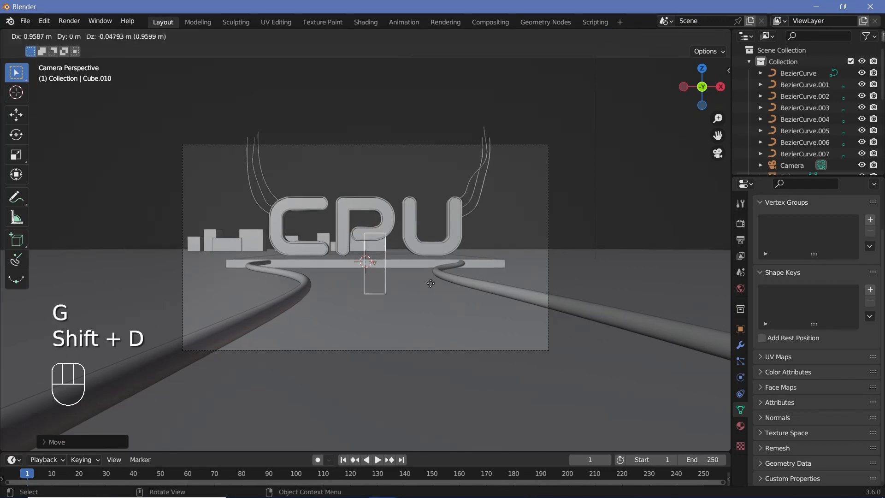
left_click(442, 289)
key("shift+d")
left_click(459, 286)
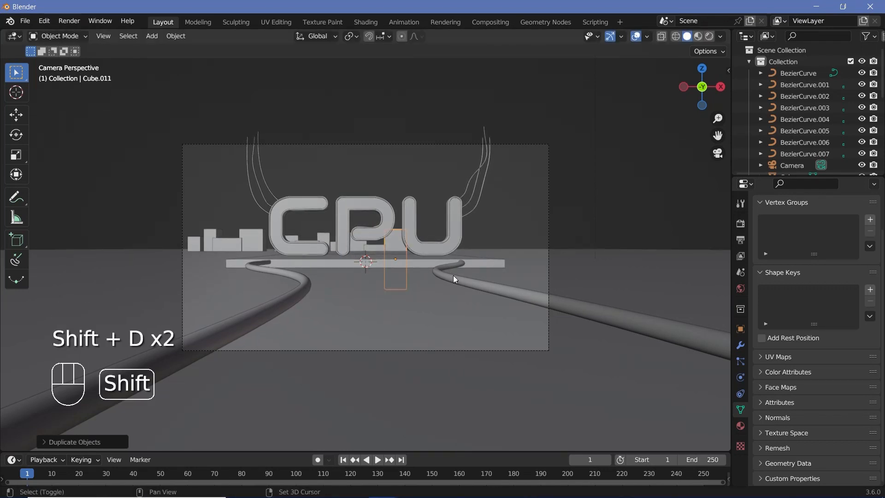
Duplicate the block behind the U, scale the copy down, and move it up beside its neighbour
key("shift+d")
left_click(470, 283)
key("s")
left_click(463, 280)
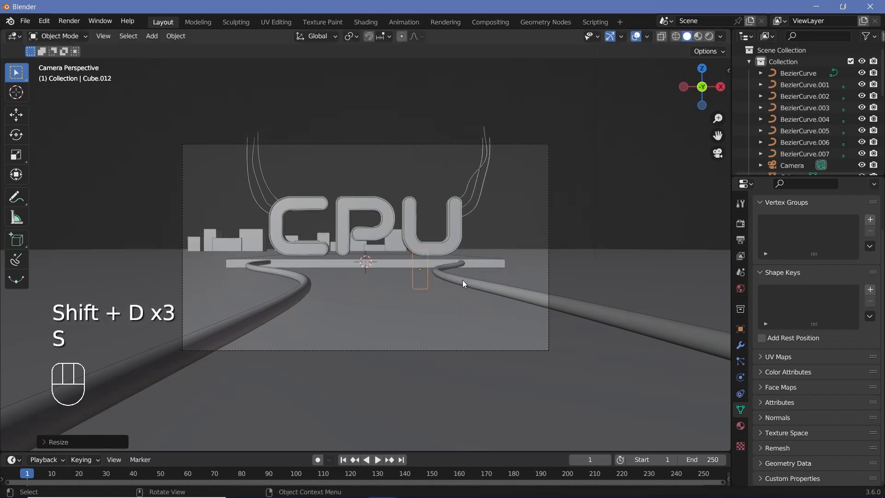
key("g")
left_click(454, 272)
Duplicate the small block six times along the row behind and past the U, staggering the copies' heights
key("shift+d")
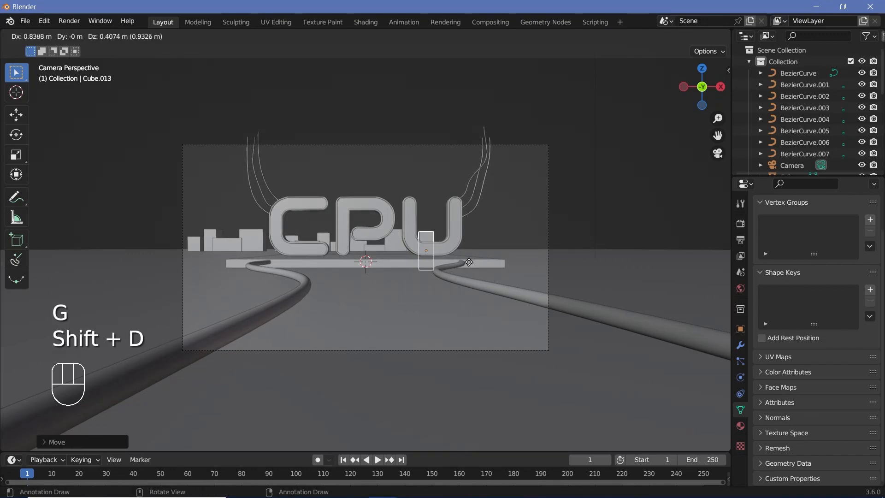
left_click(469, 266)
key("shift+d")
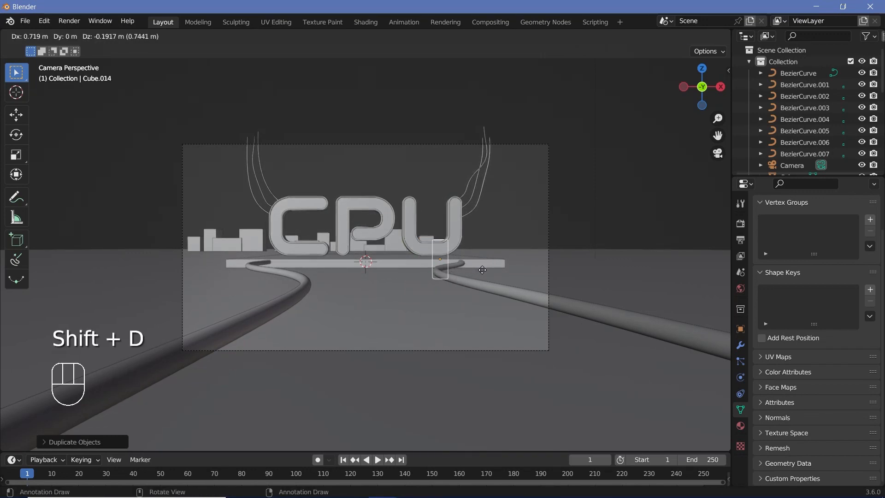
left_click(509, 267)
key("shift+d")
left_click(509, 266)
key("shift+d")
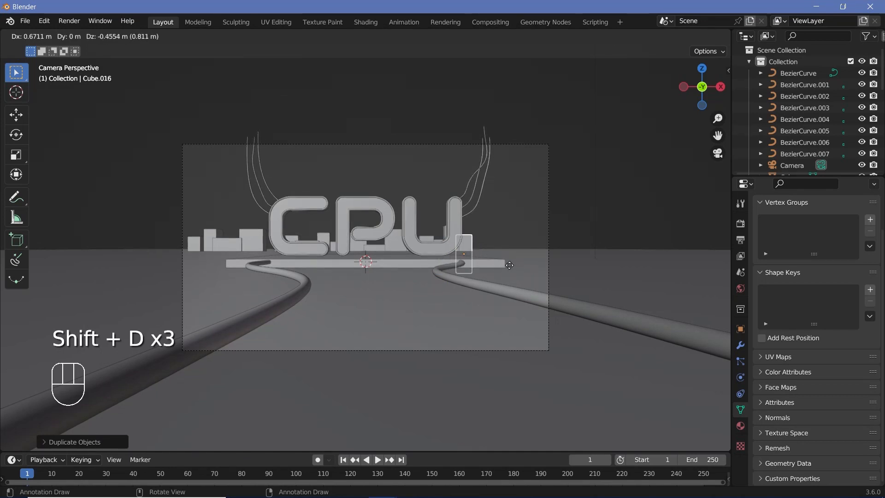
left_click(510, 266)
key("shift+d")
left_click(526, 269)
key("shift+d")
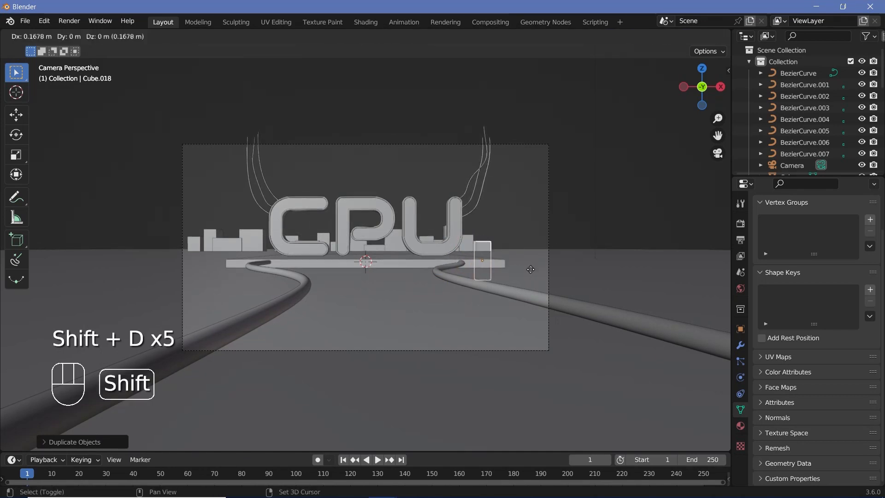
left_click(539, 267)
Duplicate the last block toward the camera frame's far edge, scale the copy to about double, and lower it beside the tall block
key("shift+d")
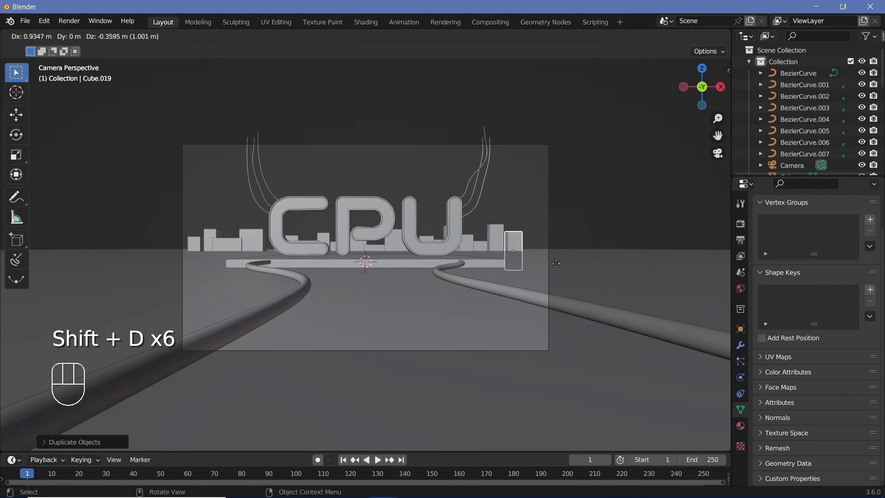
left_click(553, 267)
key("s")
left_click(600, 275)
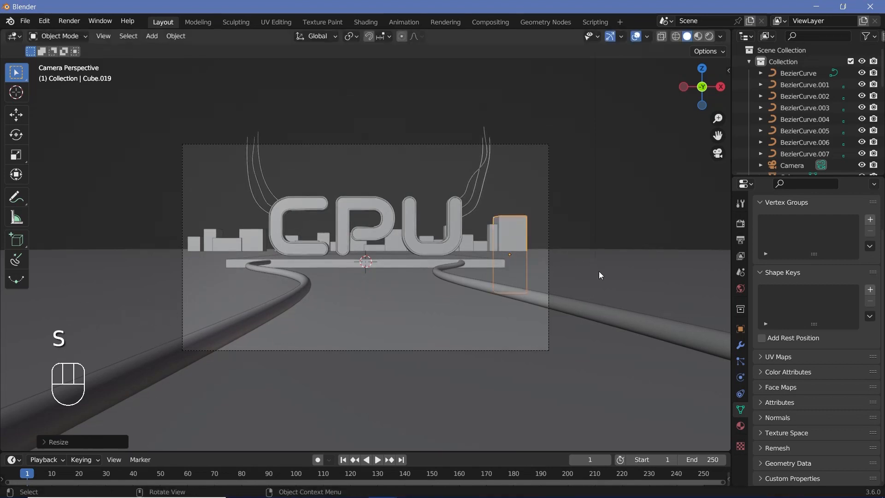
key("g")
left_click(504, 242)
key("Tab")
key("Tab")
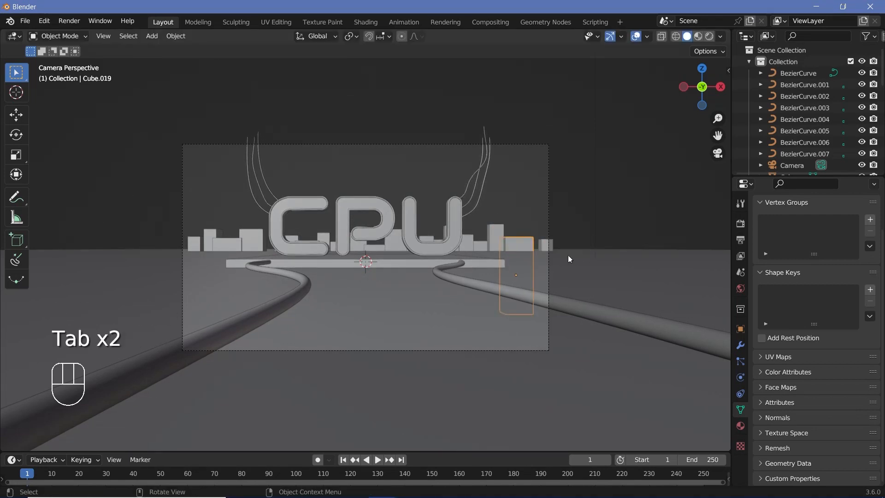
Set the camera's viewport passepartout to 1.000 to black out everything outside the frame
left_click(548, 195)
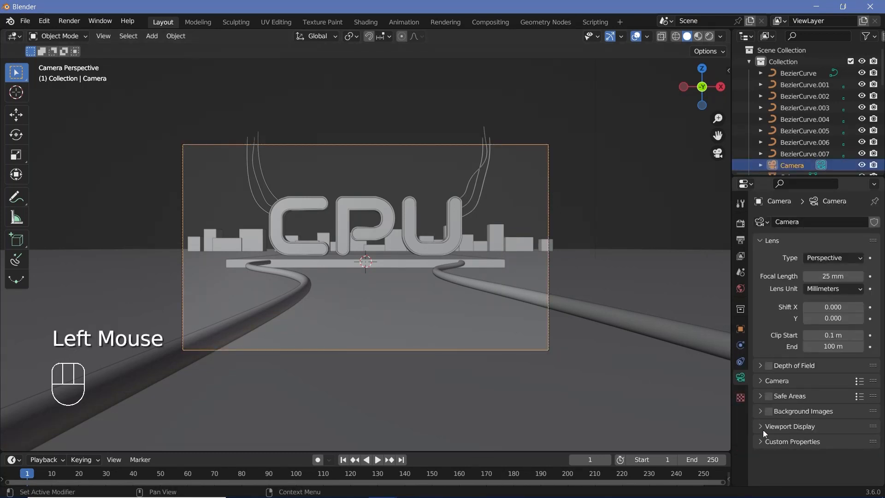
left_click(763, 430)
scroll(762, 429, "down", 2)
left_click(807, 445)
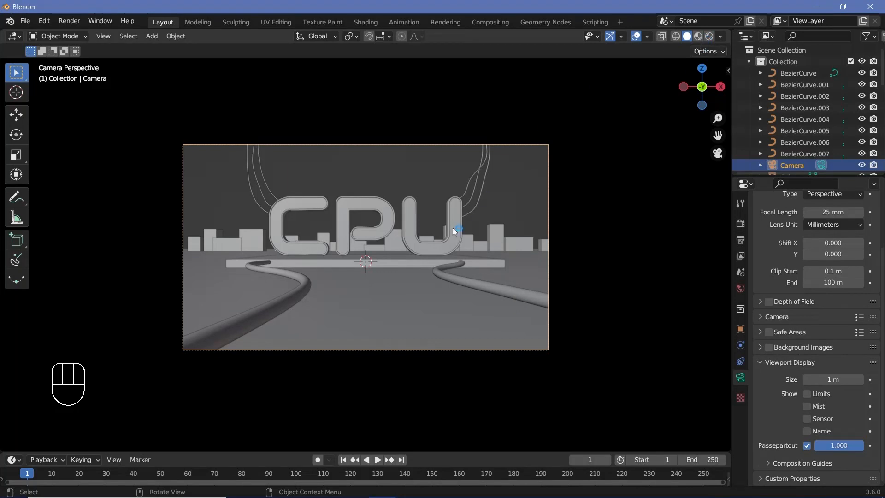
Switch the viewport to rendered shading and delete the scene's point light
left_click(710, 38)
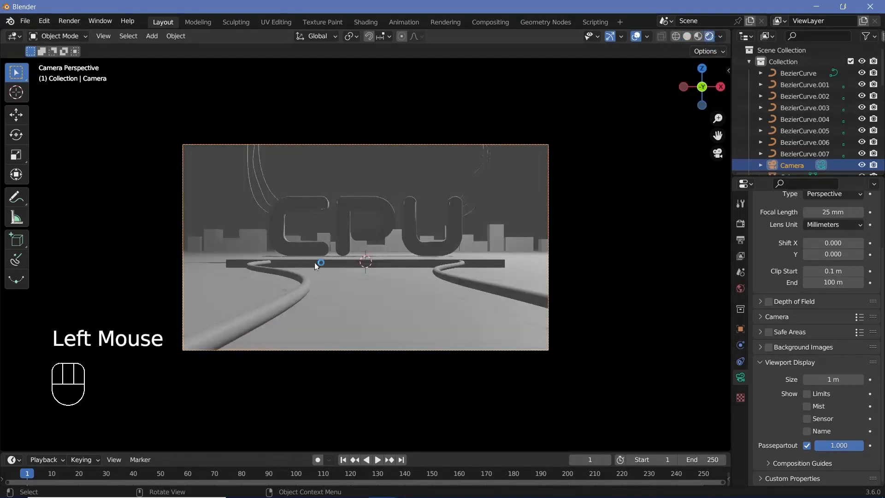
scroll(798, 129, "down", 4)
scroll(798, 124, "up", 3)
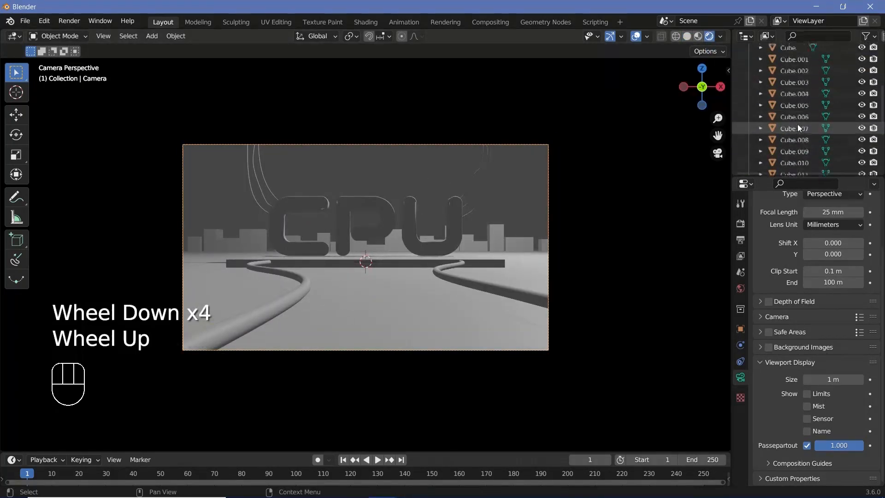
scroll(798, 123, "down", 6)
left_click(786, 129)
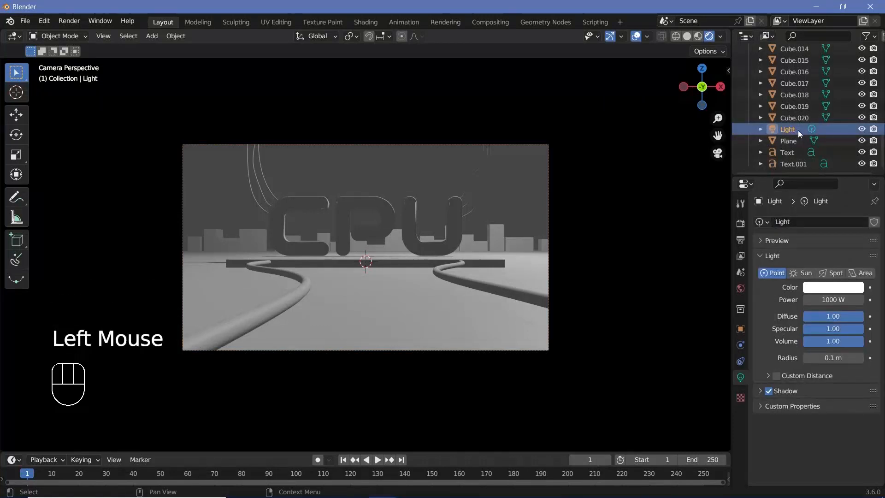
key("Delete")
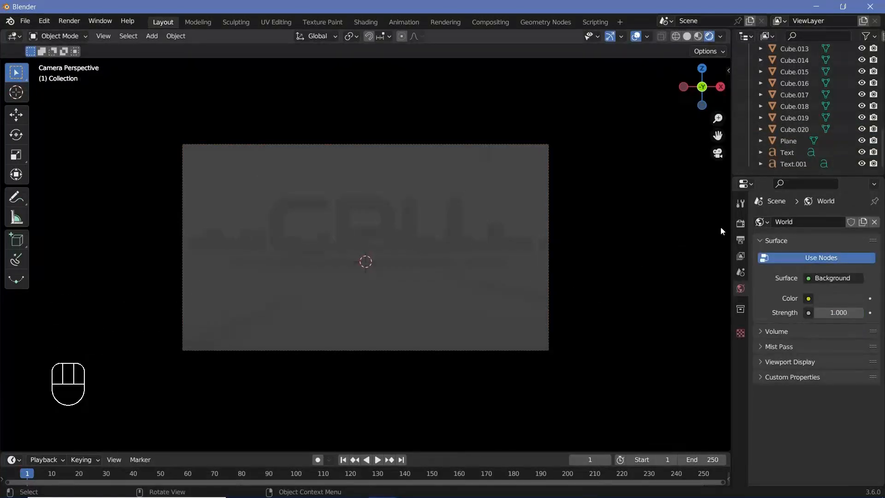
Enable Bloom and Screen Space Reflections for the Eevee renderer
left_click(739, 224)
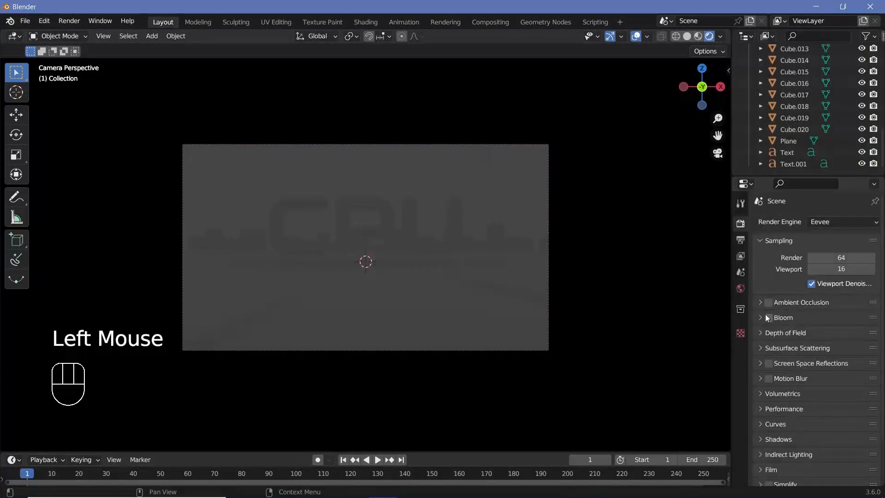
left_click(769, 363)
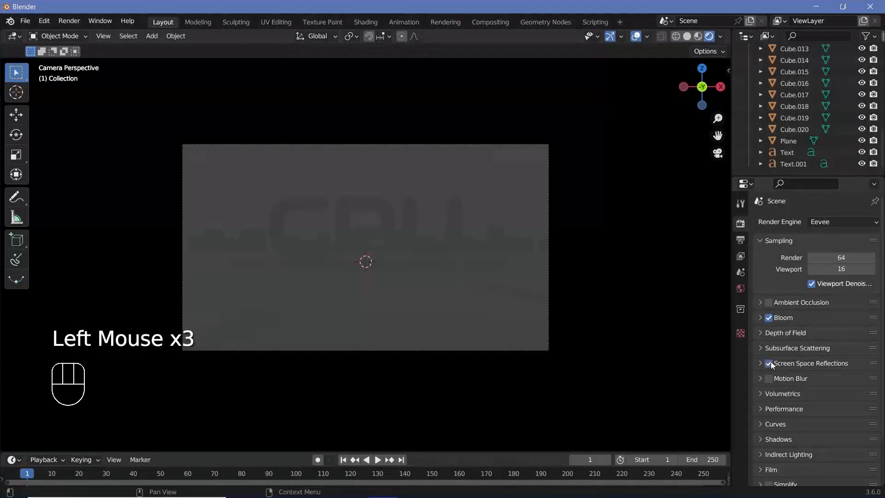
Set the output frame rate to 30 fps and the end frame to 150
left_click(740, 240)
left_click(832, 327)
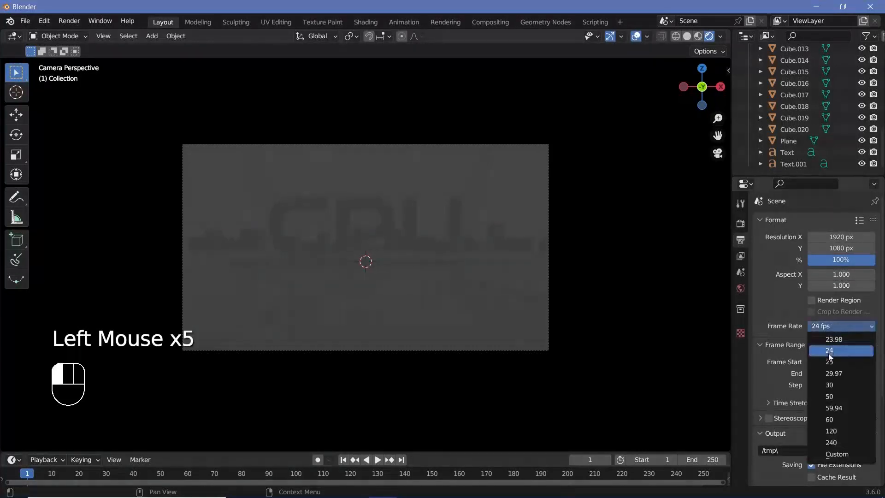
left_click(832, 384)
left_click(835, 372)
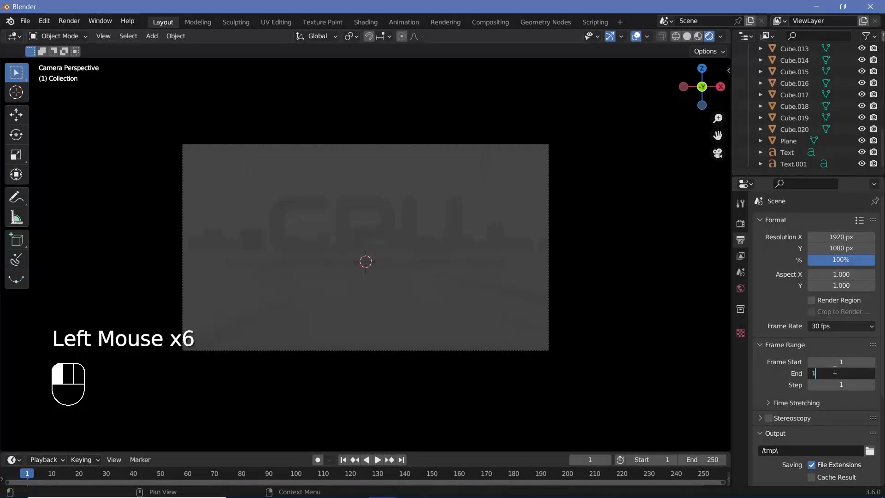
type("150")
key("Return")
Set the render output path to // and the file format to FFmpeg Video
scroll(777, 368, "down", 2)
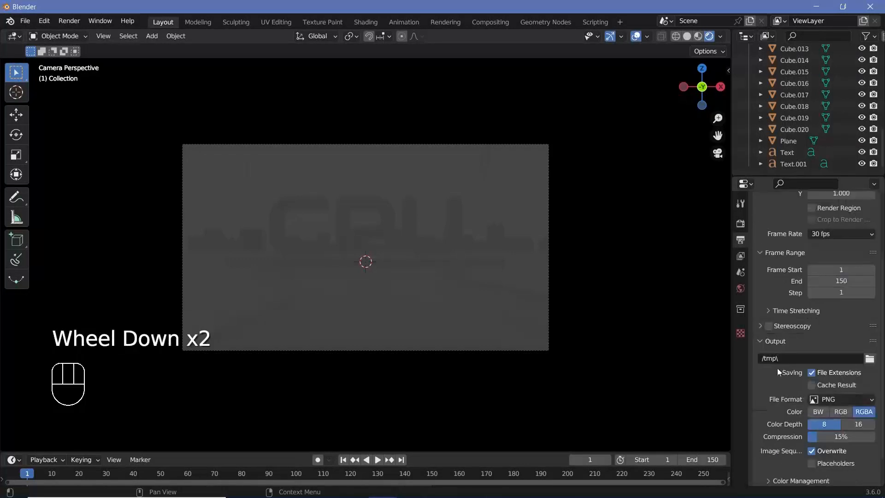
left_click(779, 359)
type("//")
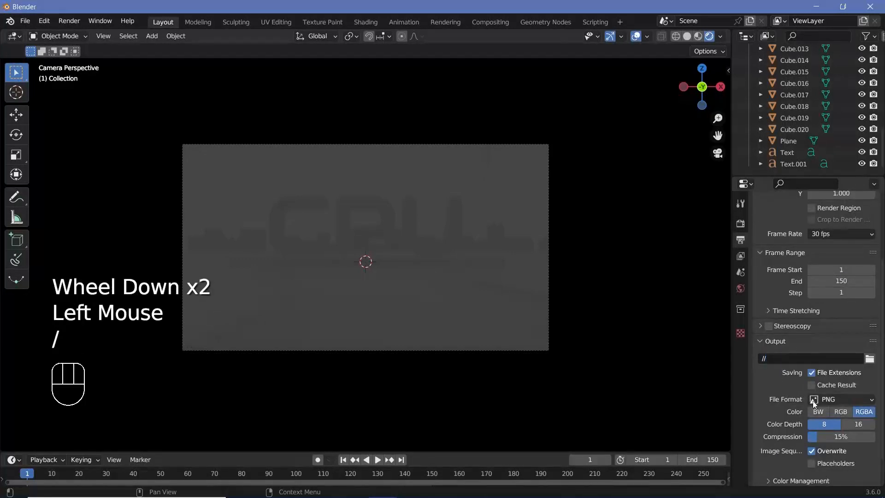
left_click(812, 400)
left_click(817, 338)
Set the video encoding container to MPEG-4 and the output quality to Perceptually Lossless
scroll(763, 405, "down", 3)
left_click(778, 444)
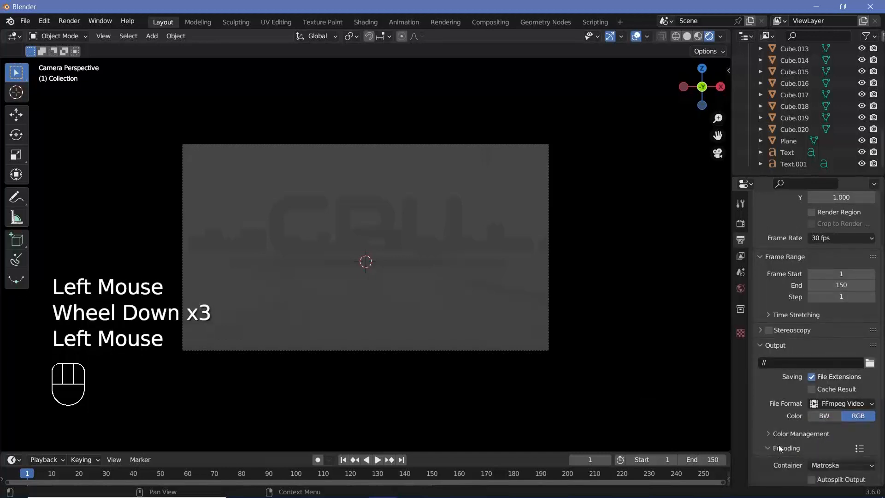
scroll(778, 440, "down", 2)
left_click(768, 344)
left_click(820, 357)
left_click(831, 318)
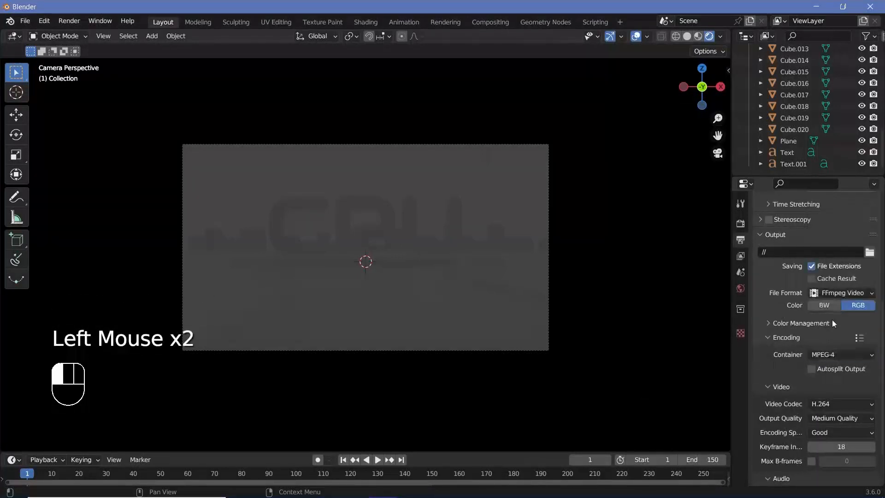
left_click(827, 416)
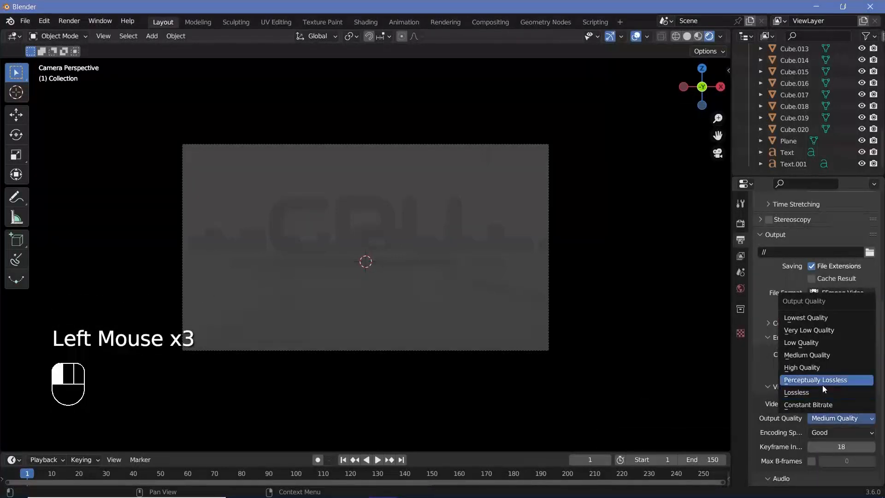
left_click(823, 384)
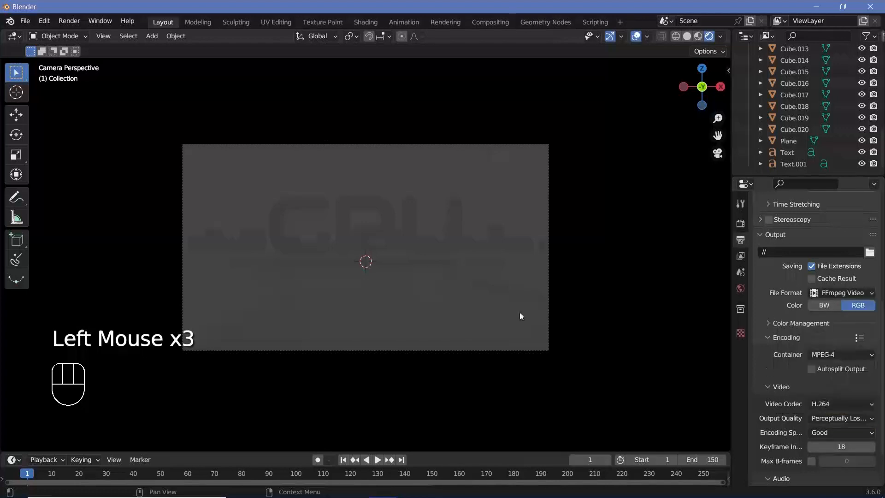
Select the CPU outline text and show its TextOutline material in a Shader Editor split off from the 3D viewport
left_click(354, 226)
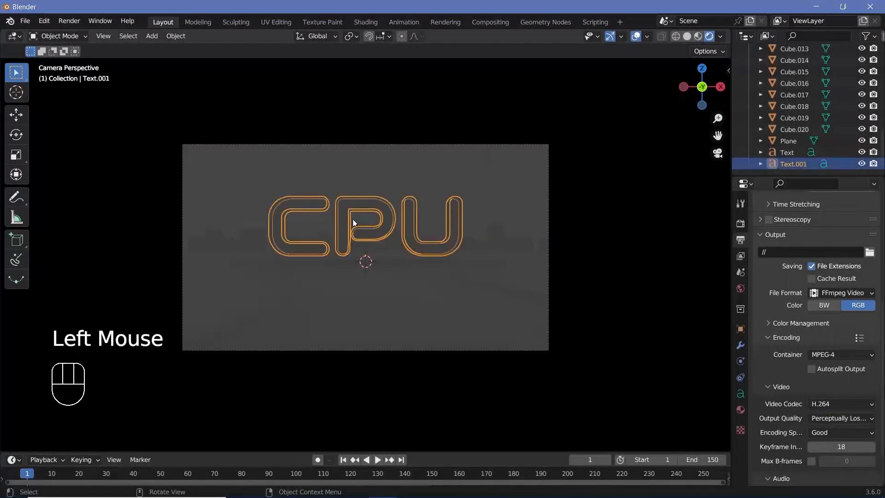
left_click(741, 410)
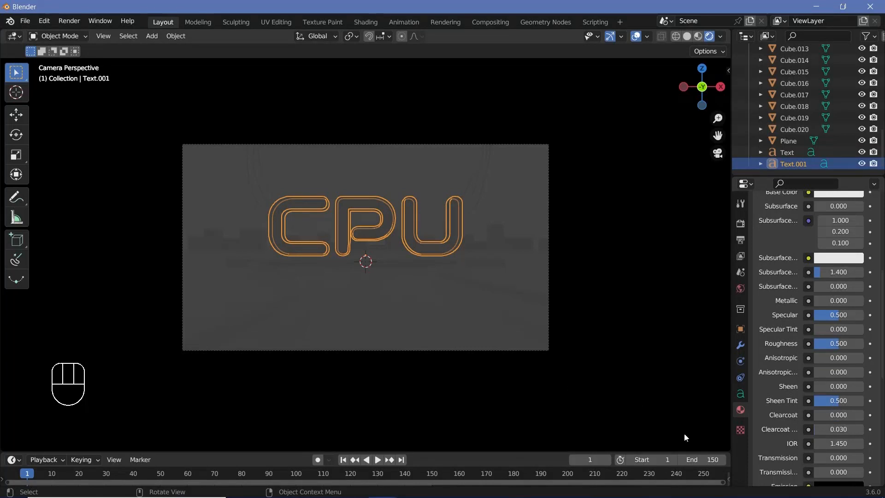
mouse_move(726, 450)
left_mouse_down()
mouse_move(707, 435)
mouse_move(682, 271)
left_mouse_up()
left_click(15, 279)
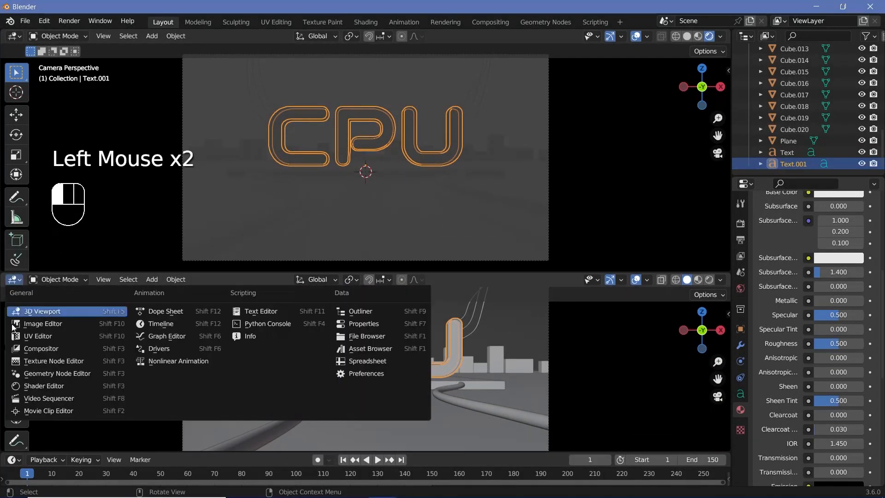
left_click(42, 385)
scroll(328, 322, "up", 4)
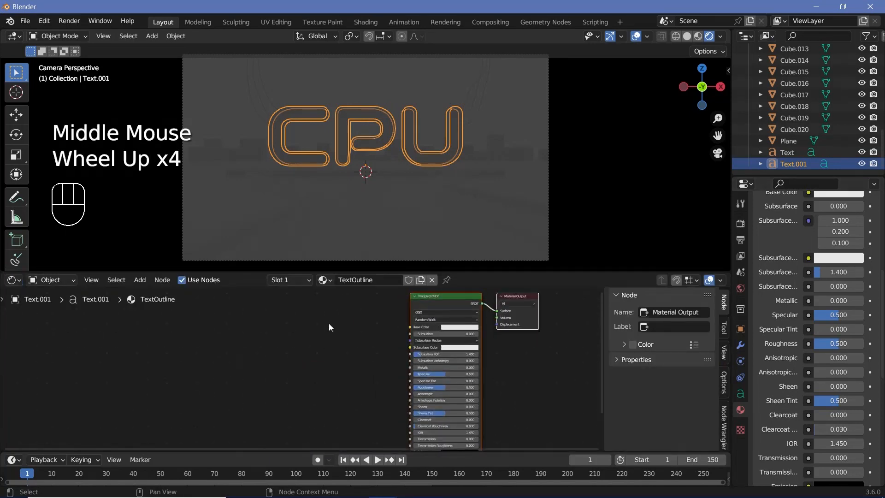
Replace the Principled BSDF in the TextOutline material with an Emission shader connected to the Material Output's Surface
middle_click_drag(328, 323, 330, 345)
scroll(330, 345, "up", 2)
left_click(395, 320)
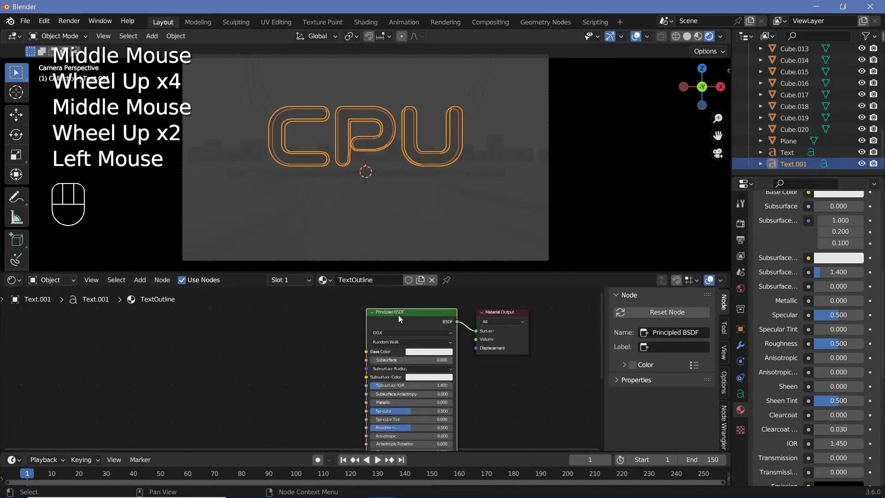
key("x")
key("shift+a")
mouse_move(405, 324)
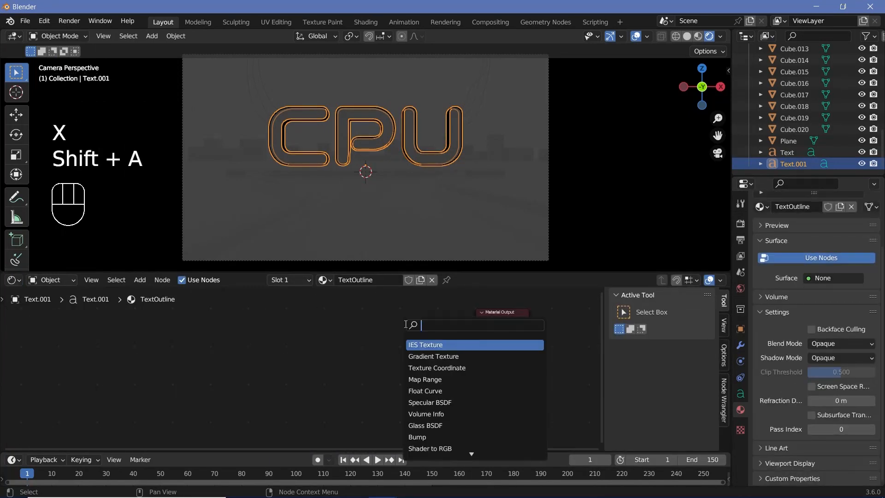
type("emission")
key("Return")
left_click(400, 336)
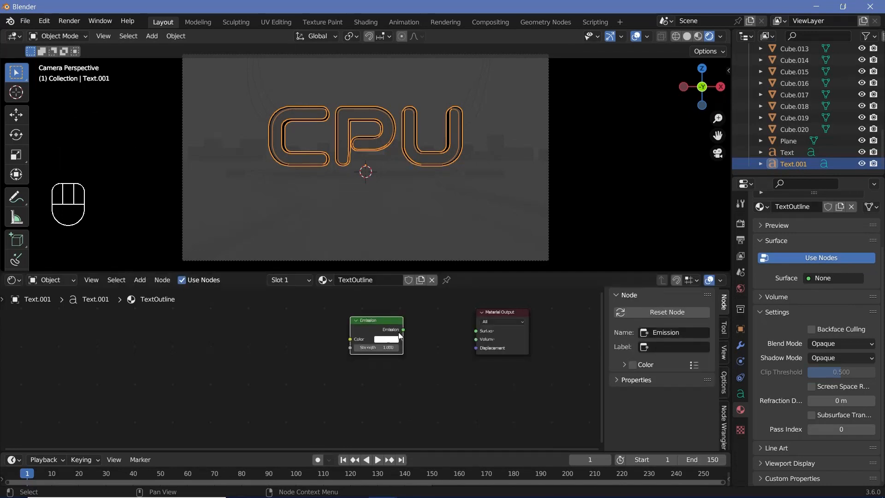
left_click_drag(403, 330, 483, 331)
Set the Emission color to bright green (hue 0.298, saturation 1) and its strength to 20, keyframing the strength at frame 1
scroll(483, 332, "up", 3)
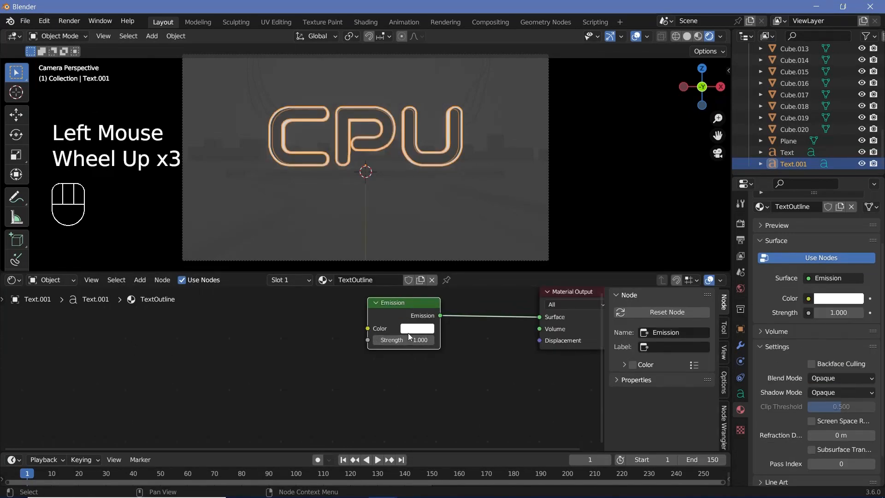
left_click(409, 330)
left_click_drag(445, 182, 406, 217, "ctrl")
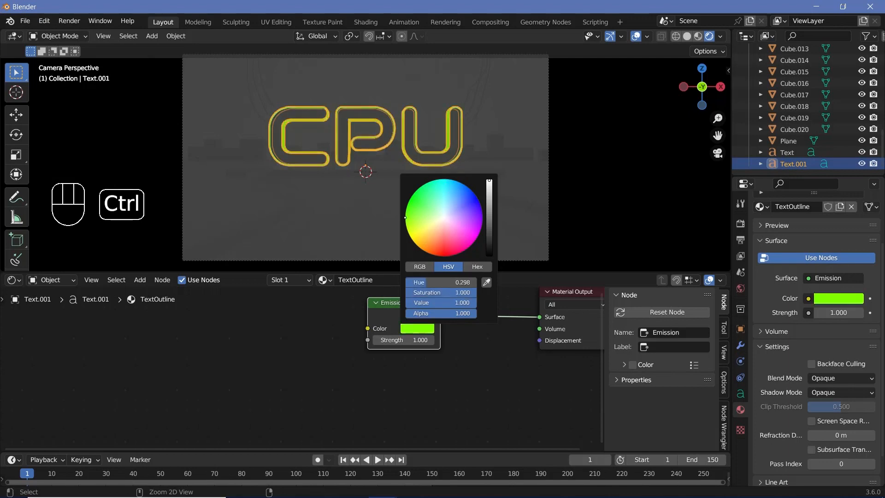
left_click(390, 341)
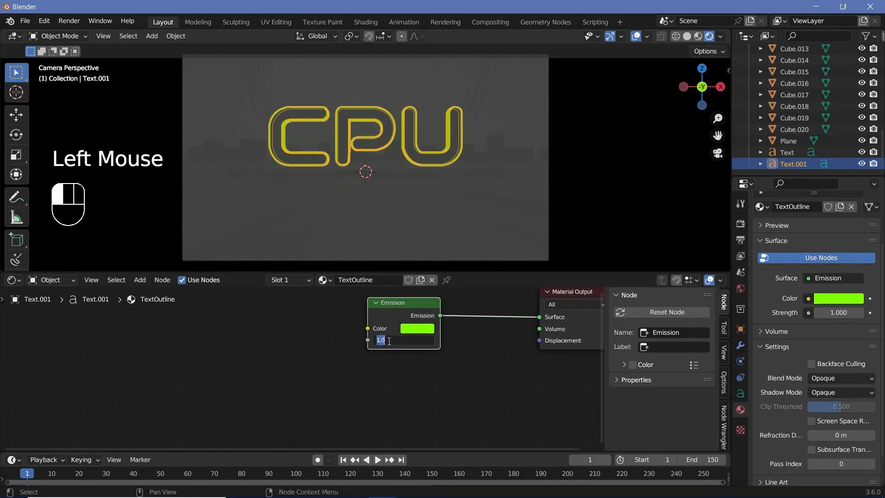
type("20")
key("Return")
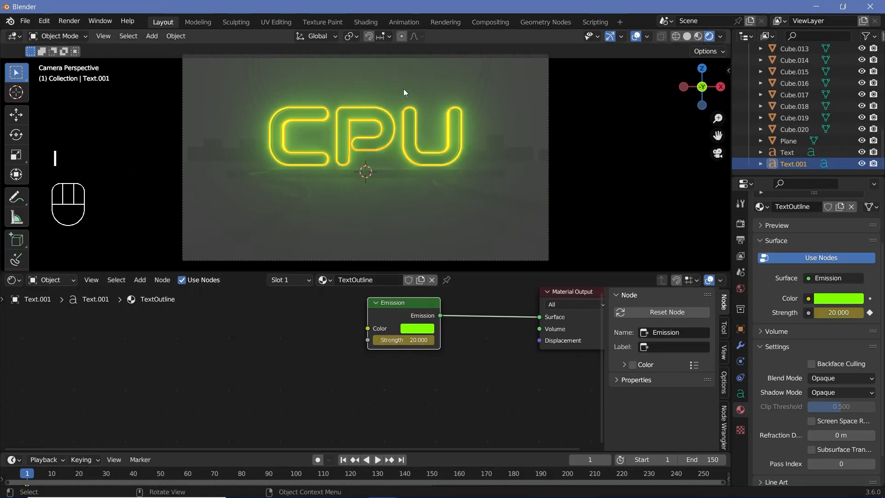
Set the Eevee Bloom clamp to 4 and intensity to 0.02, and turn off the viewport overlays
left_click(740, 225)
left_click(760, 266)
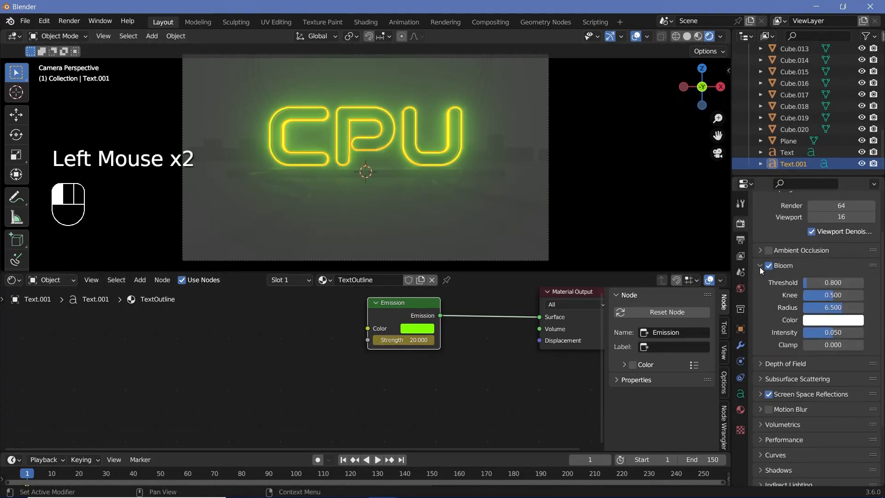
left_click(822, 346)
type("4")
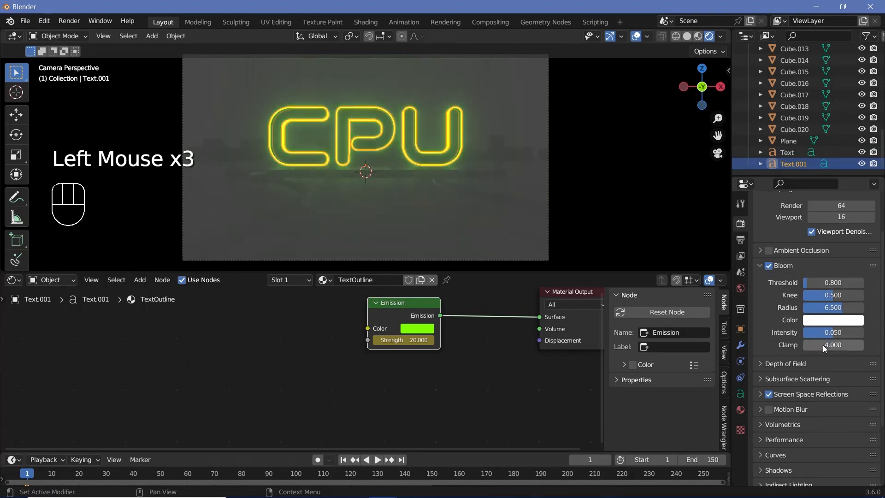
left_click(830, 333)
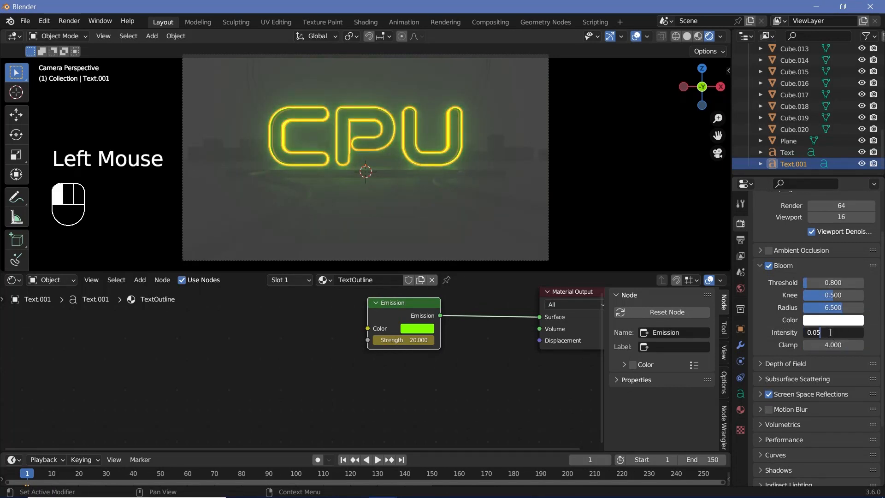
type("2")
key("Return")
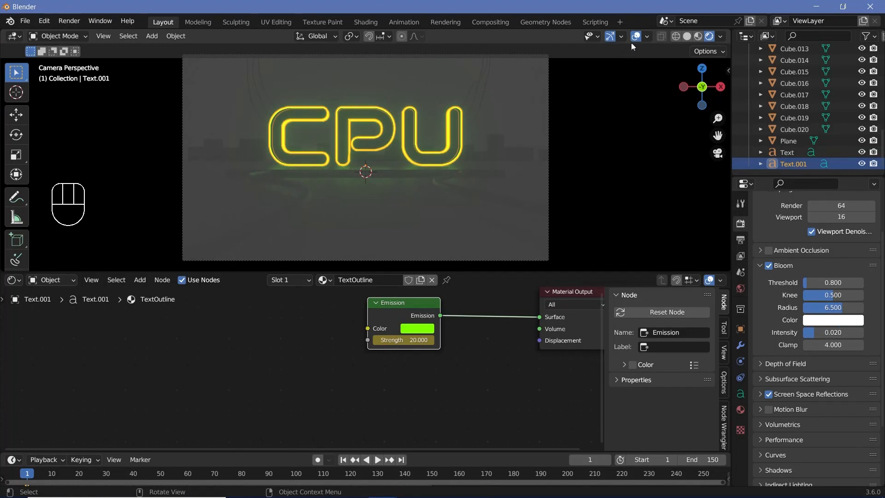
left_click(635, 37)
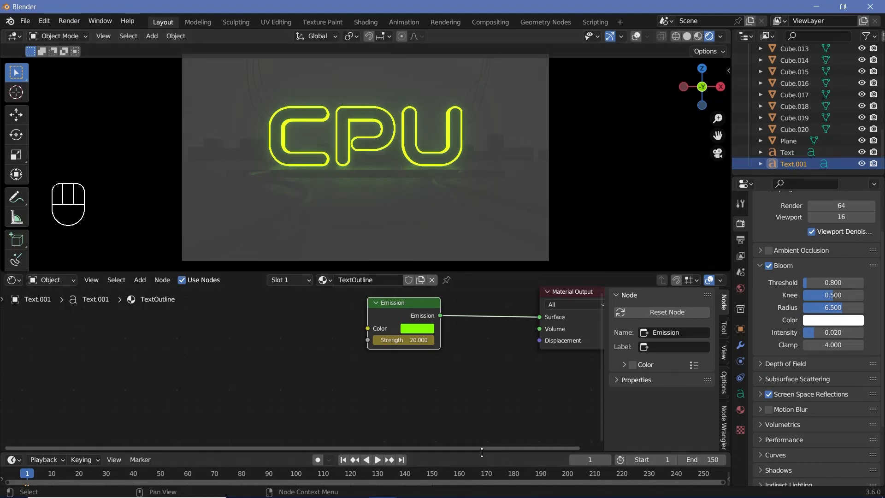
Enlarge the timeline area and change it to a Graph Editor covering the animation's frame range
left_click_drag(481, 452, 483, 385)
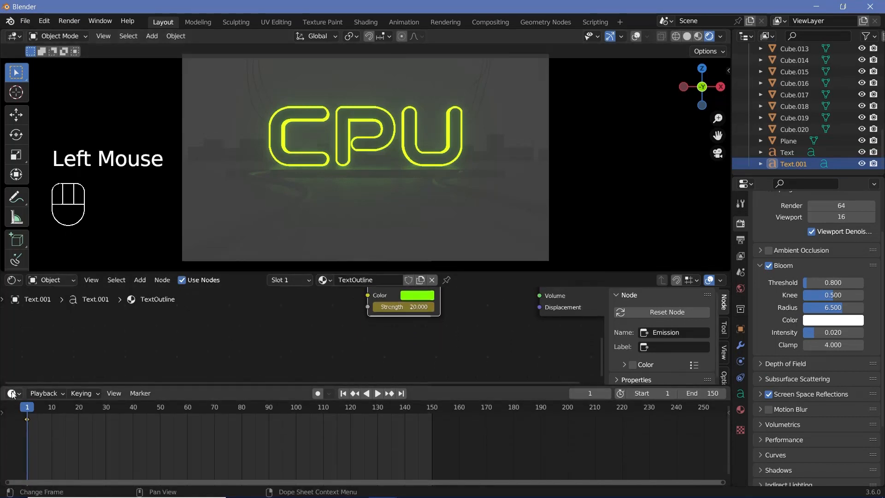
left_click(12, 394)
left_click(166, 305)
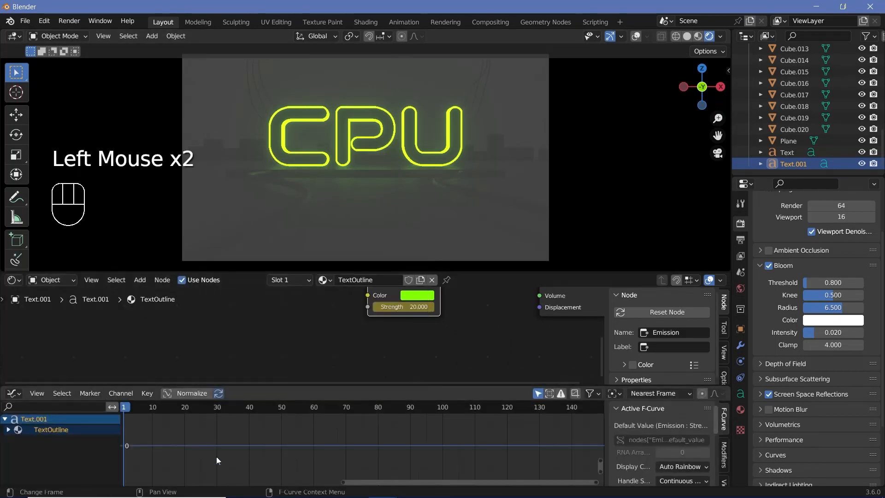
scroll(547, 456, "down", 2)
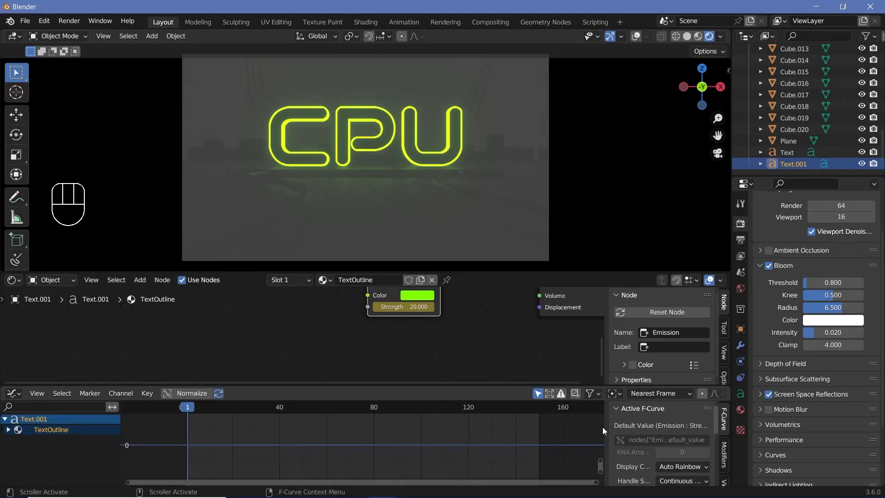
Add a Noise modifier to the Emission strength F-curve and bring its settings into view
key("n")
key("n")
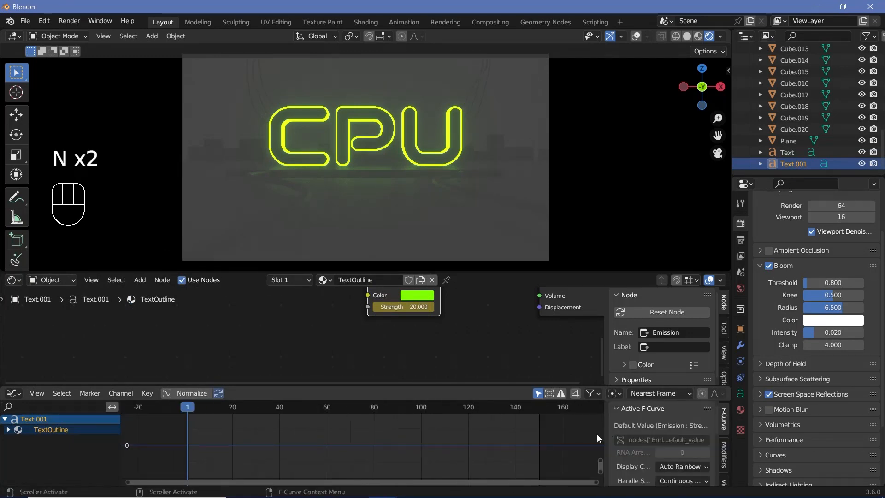
left_click(724, 455)
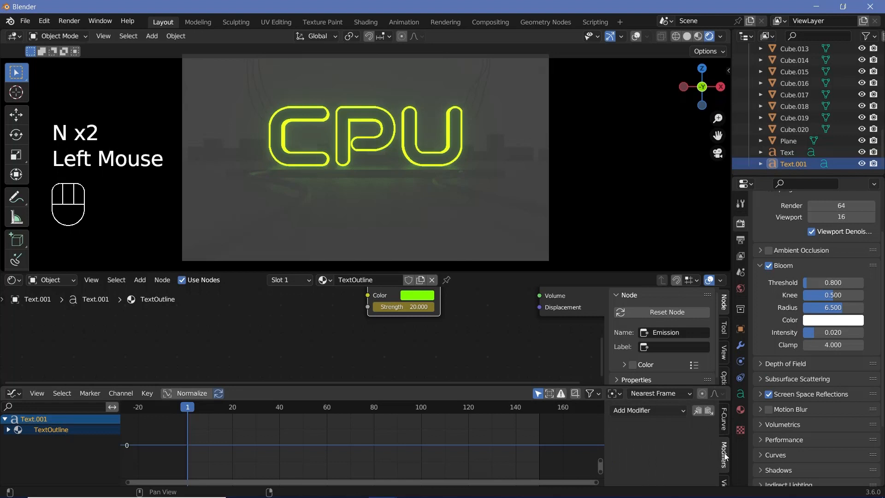
left_click(648, 411)
left_click(613, 349)
scroll(388, 438, "down", 6)
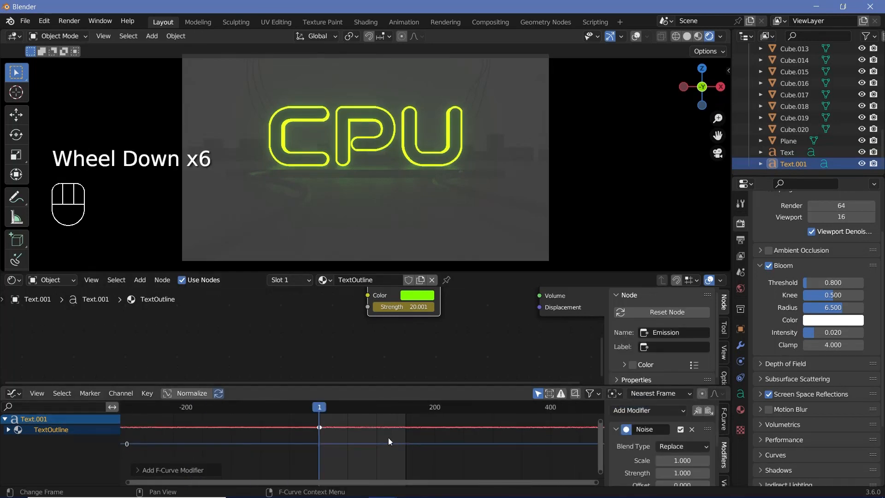
middle_click_drag(380, 437, 379, 444)
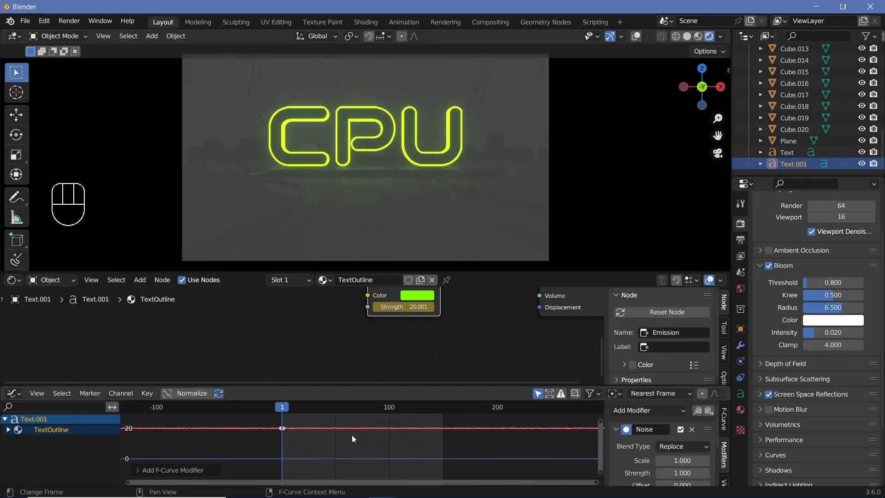
middle_click_drag(353, 439, 366, 449)
scroll(643, 455, "down", 2)
scroll(642, 455, "up", 2)
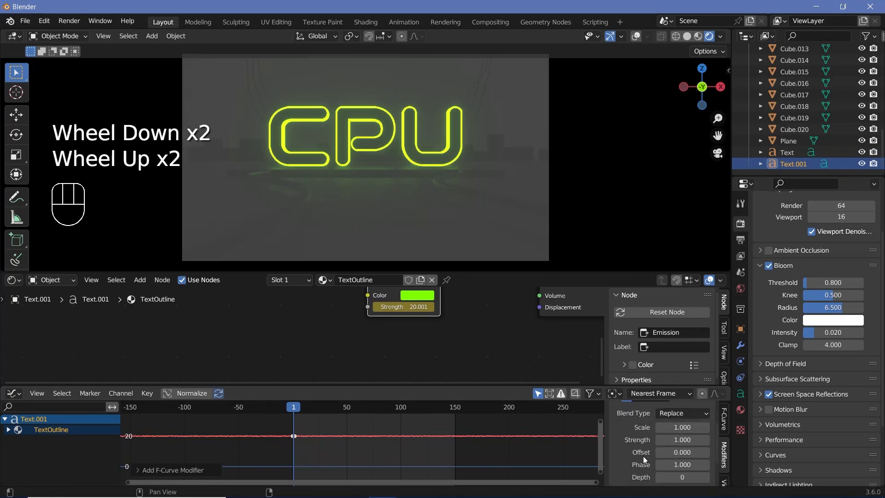
Set the F-curve noise modifier's Strength to 100 and play the animation to check the neon outline's flicker
left_click_drag(673, 440, 706, 440)
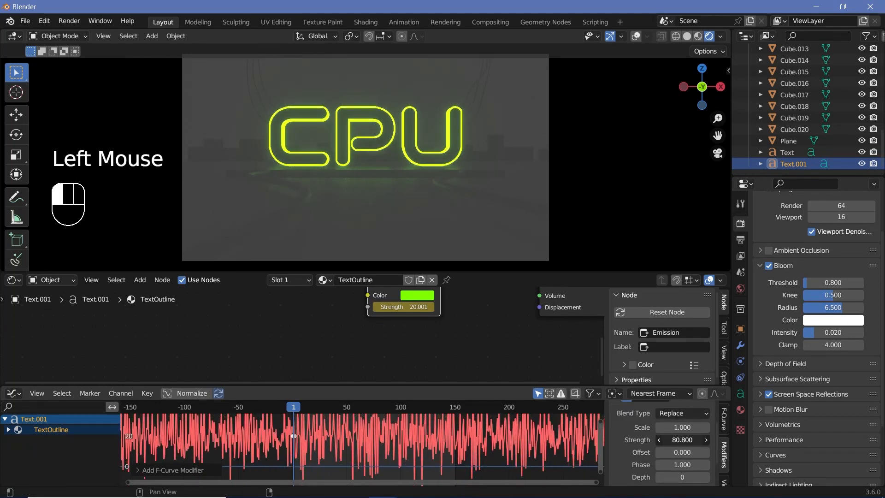
type("0")
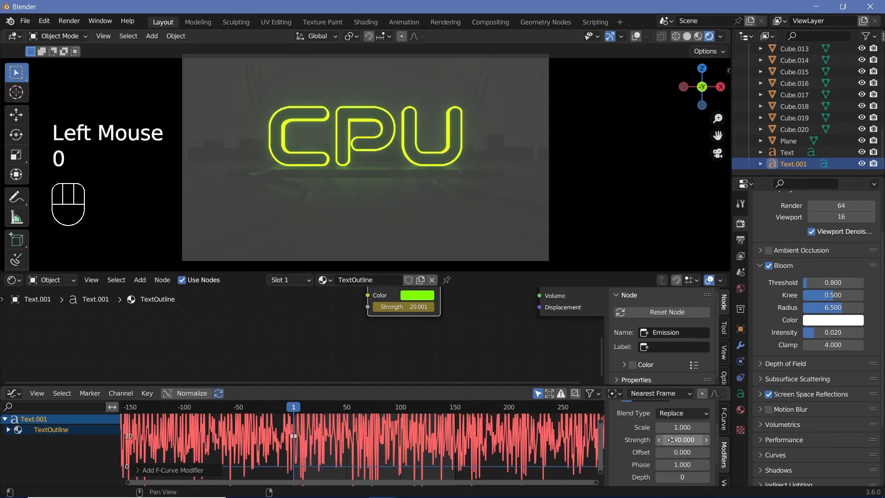
key("Return")
key("space")
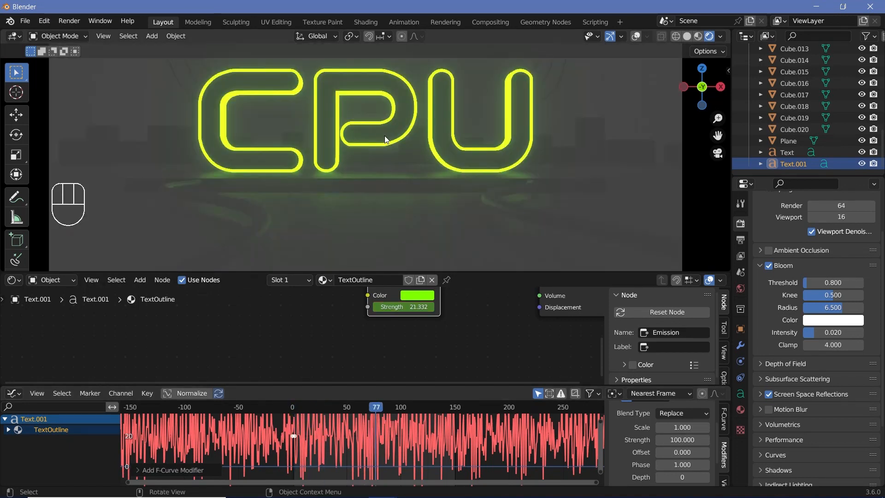
scroll(380, 145, "down", 2)
key("space")
scroll(346, 157, "up", 4)
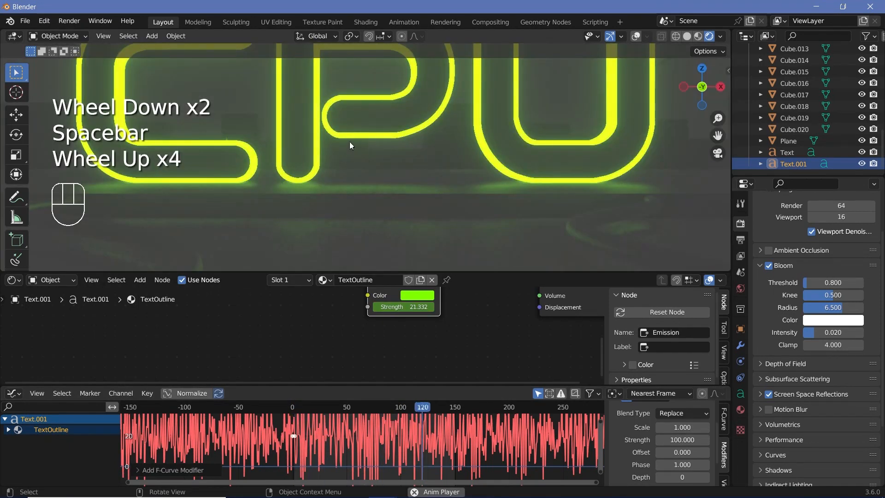
scroll(348, 140, "up", 2)
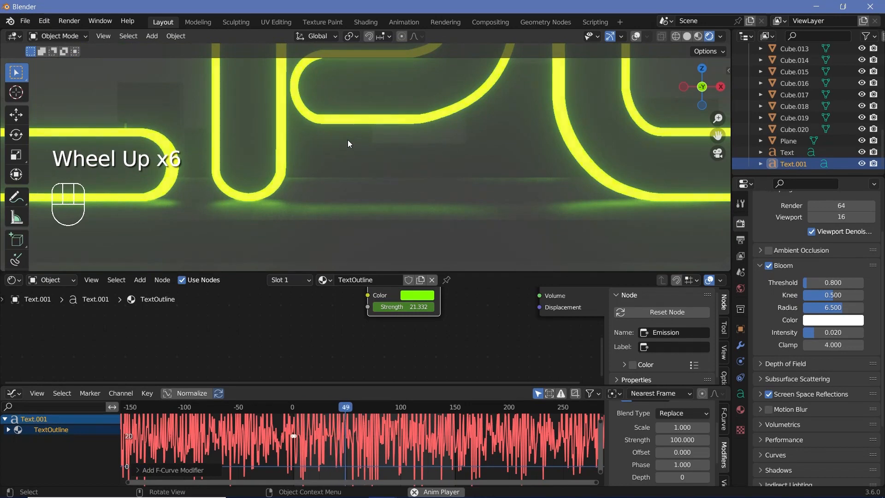
key("space")
scroll(353, 201, "down", 3)
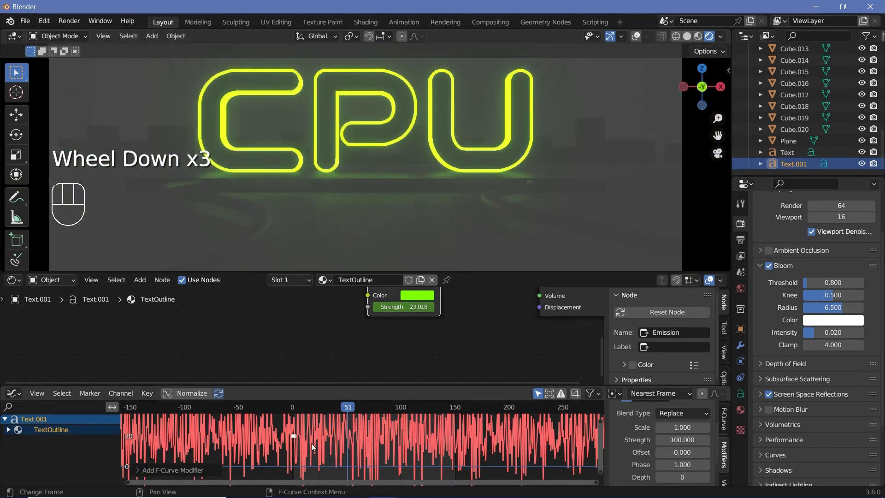
Move the emission strength keyframe down to about 5 on the graph and play back the flicker
key("g")
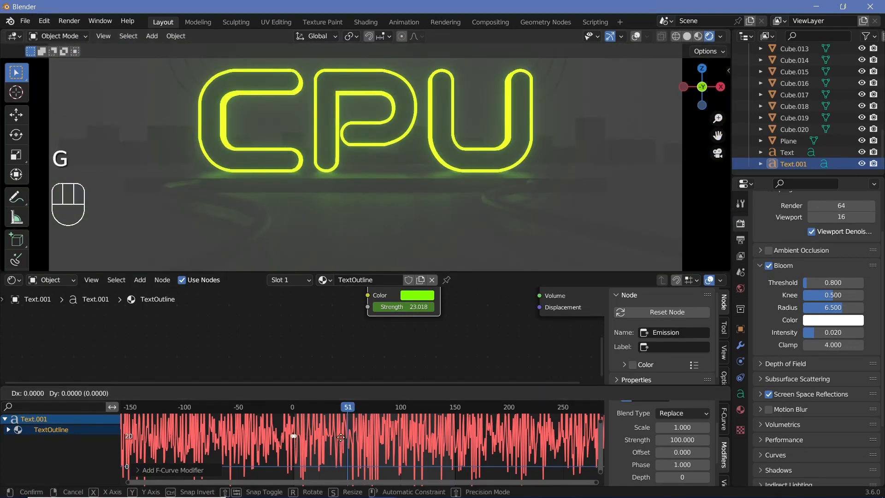
left_click(428, 467)
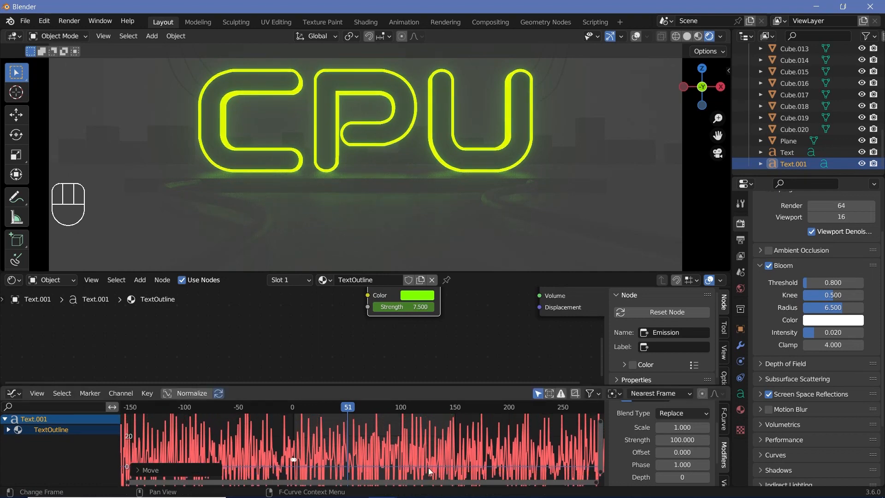
key("space")
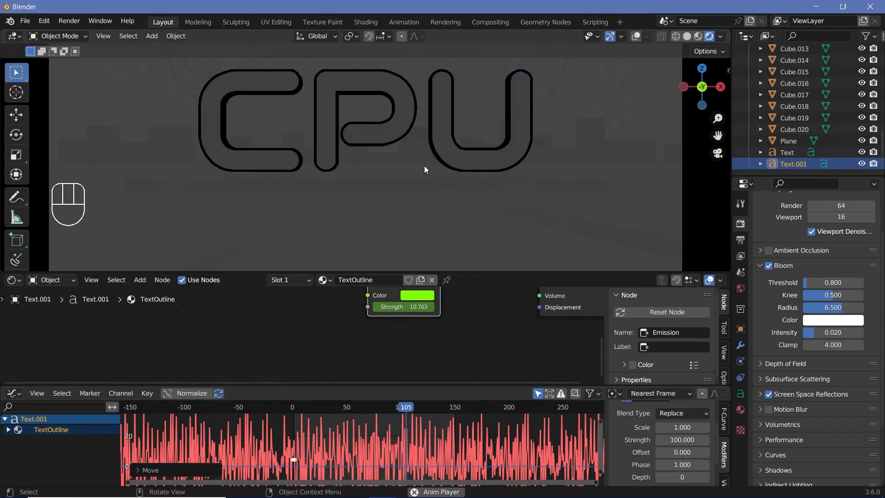
key("space")
Set the noise modifier's Scale to 5 and play back the slower flicker
left_click(673, 427)
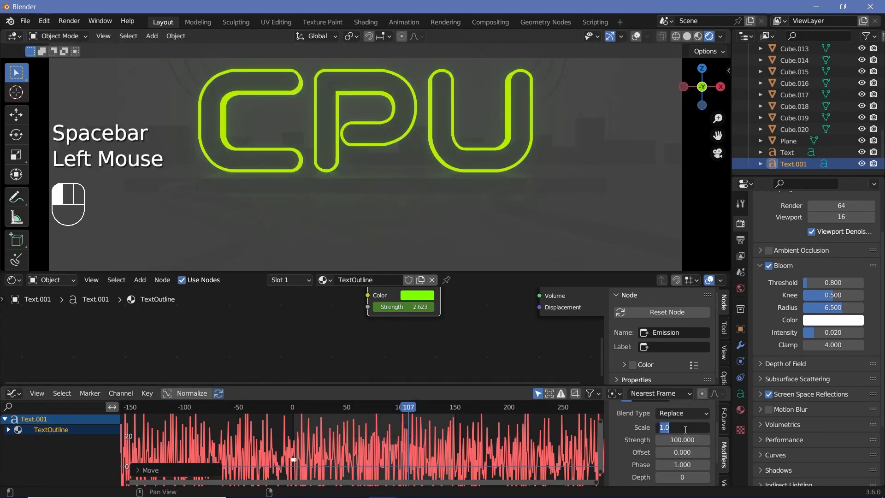
type("5")
key("Return")
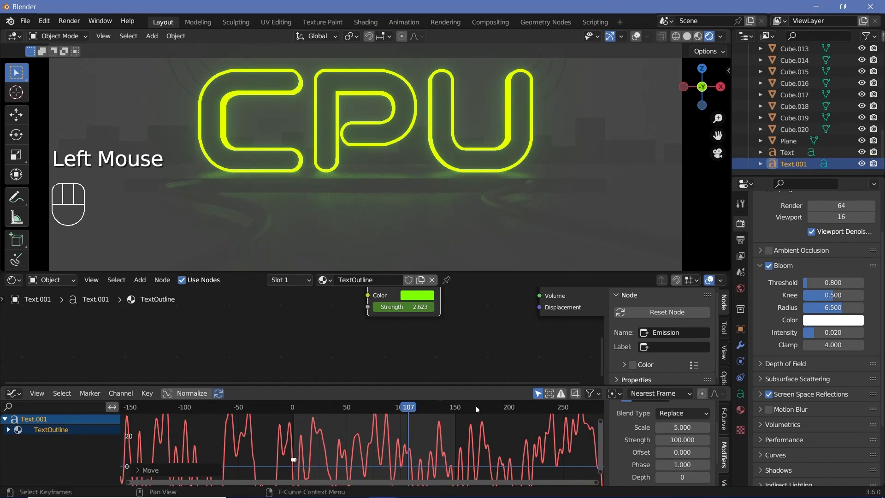
key("space")
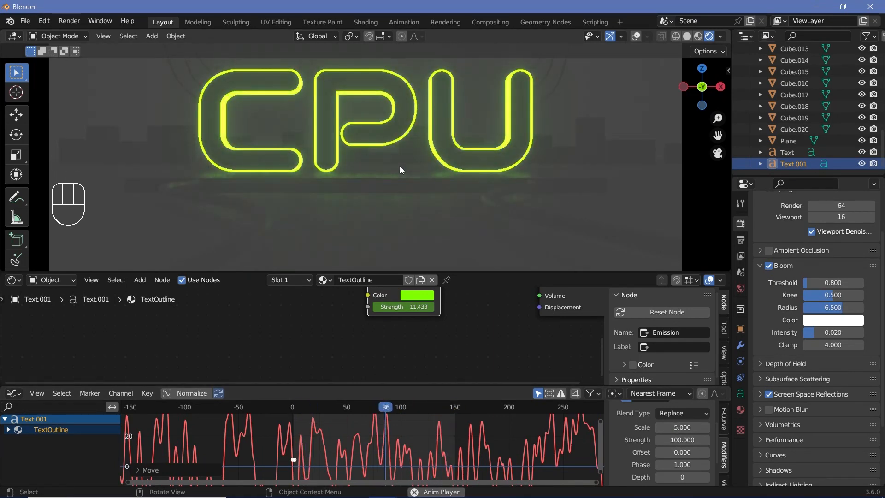
key("space")
Set the noise modifier's Scale to 3 and preview the flicker over the full camera frame
left_click(674, 428)
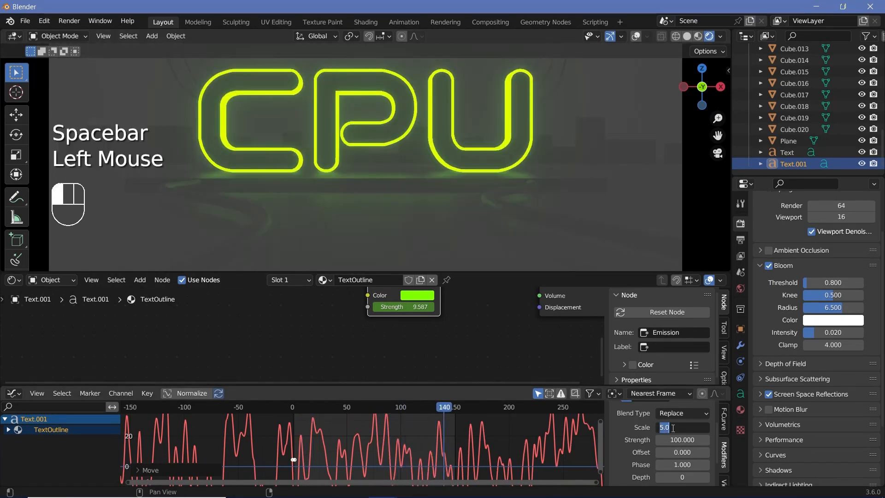
type("3")
key("Return")
key("space")
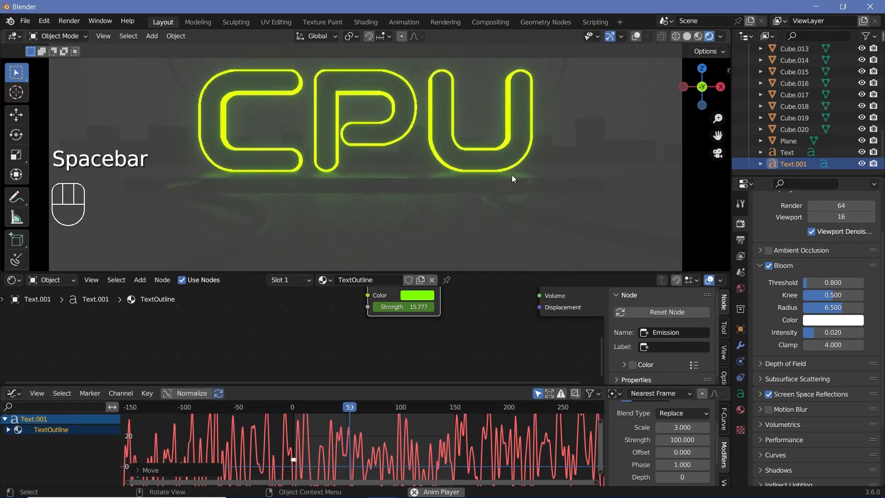
scroll(431, 157, "down", 2)
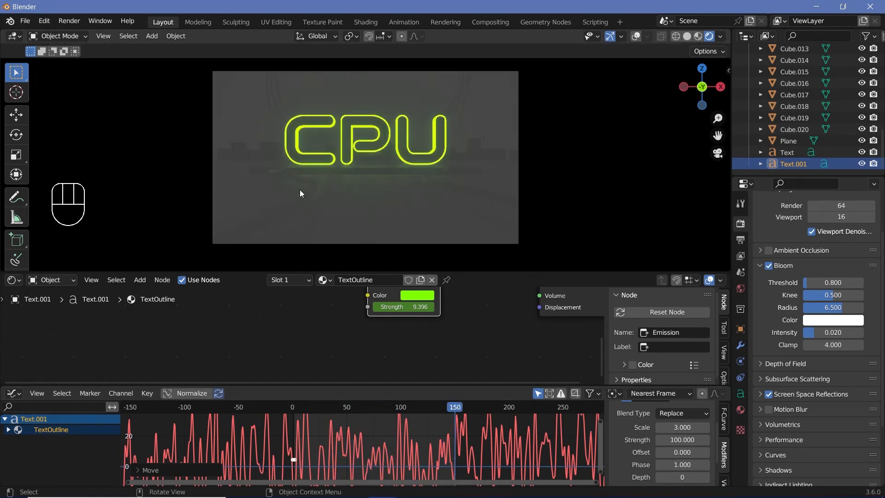
Select the inner Text object, enlarge the shader editor, set its material's Metallic to 1, and preview the animation
scroll(379, 134, "up", 3)
left_click(408, 122)
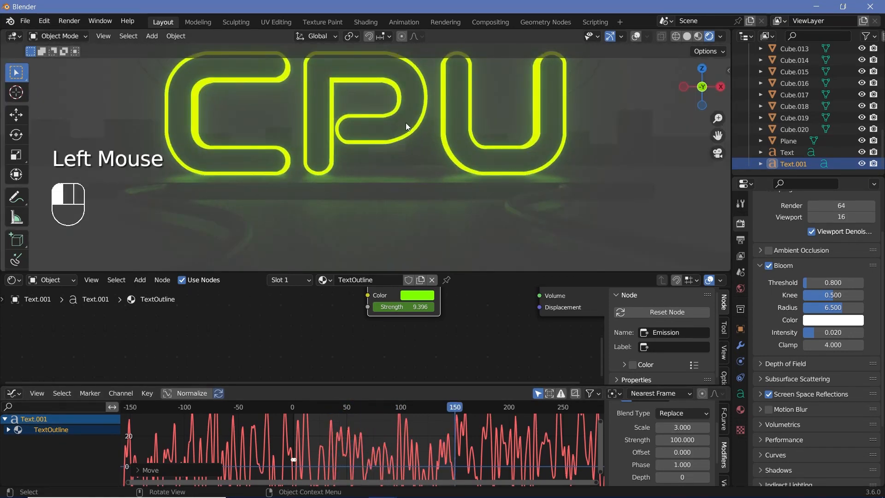
scroll(507, 332, "down", 2)
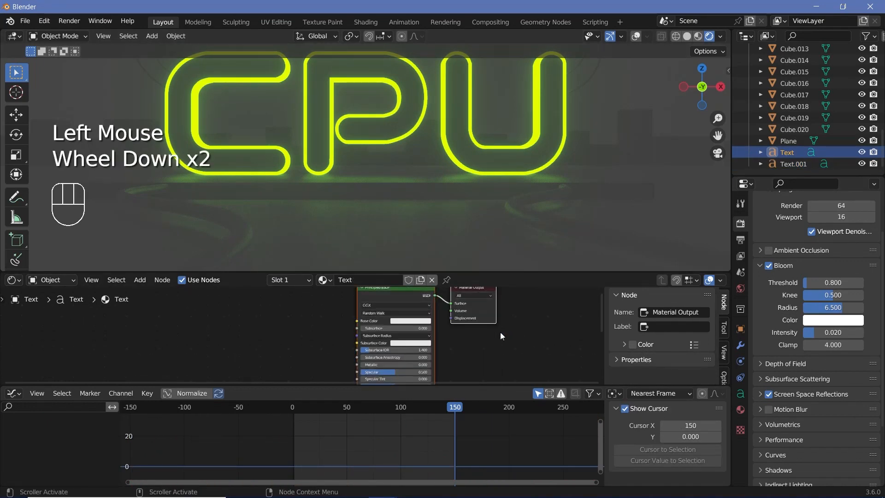
left_click_drag(465, 385, 465, 473)
middle_click_drag(368, 364, 392, 362)
scroll(392, 362, "up", 2)
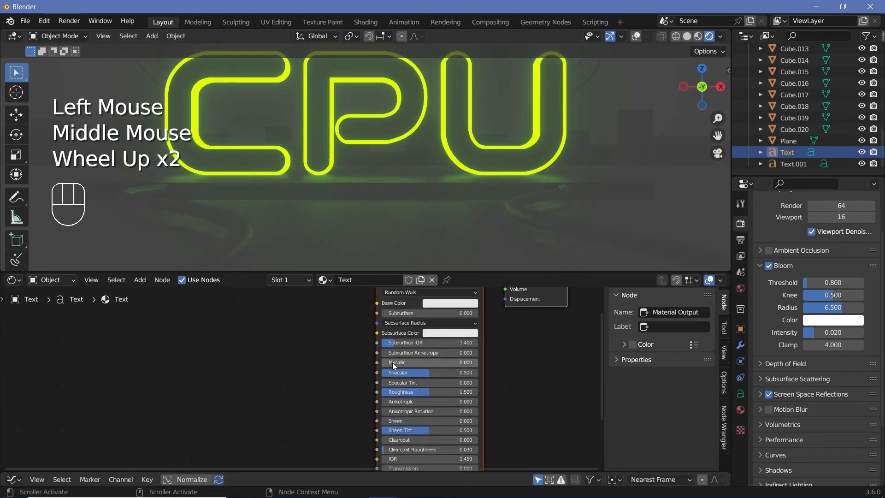
left_click_drag(392, 362, 479, 362)
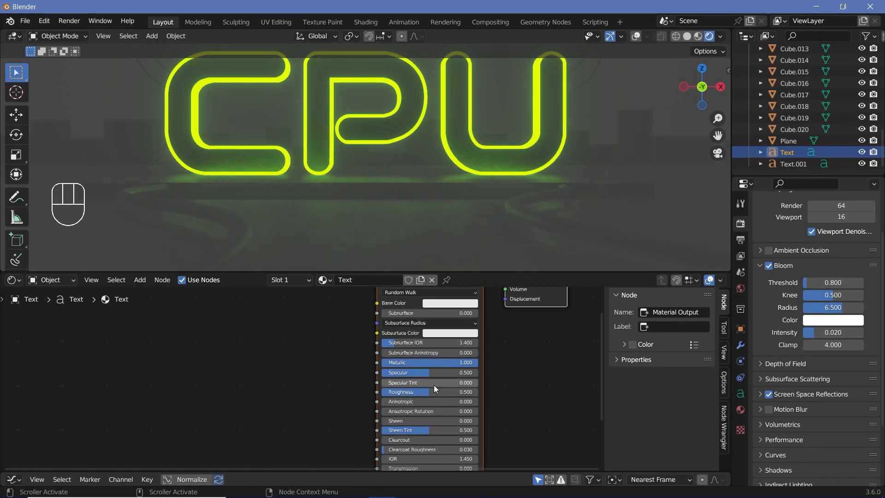
scroll(385, 184, "down", 2)
key("space")
key("space")
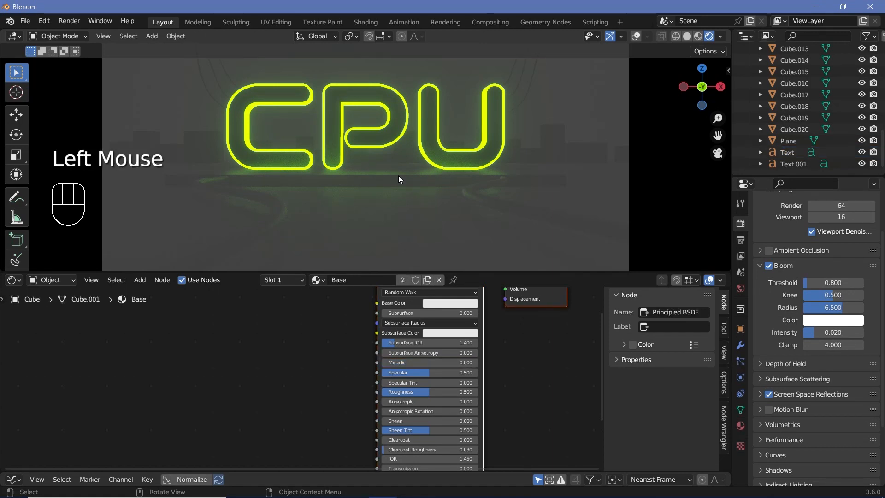
Set the Base material's Metallic to 1 and Roughness to 0.4 for the platform under the text
middle_click_drag(389, 315, 318, 330)
left_click_drag(323, 377, 397, 377)
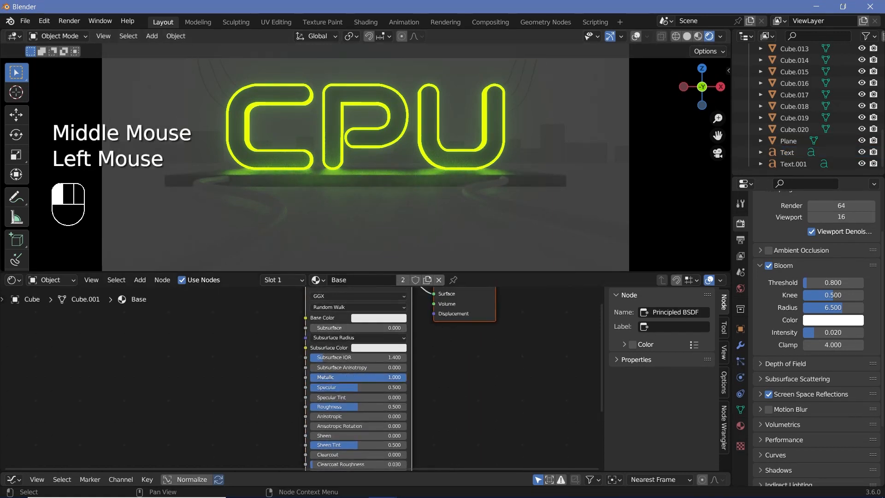
double_click(362, 406)
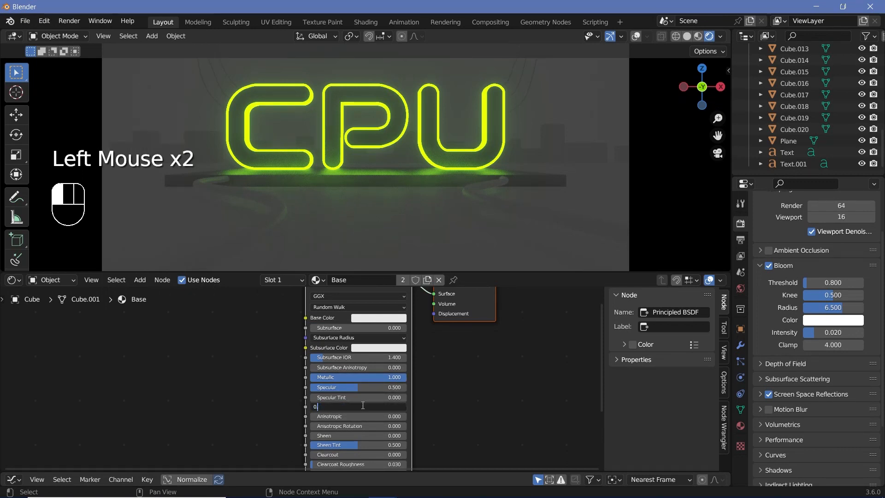
type("0.4")
key("Return")
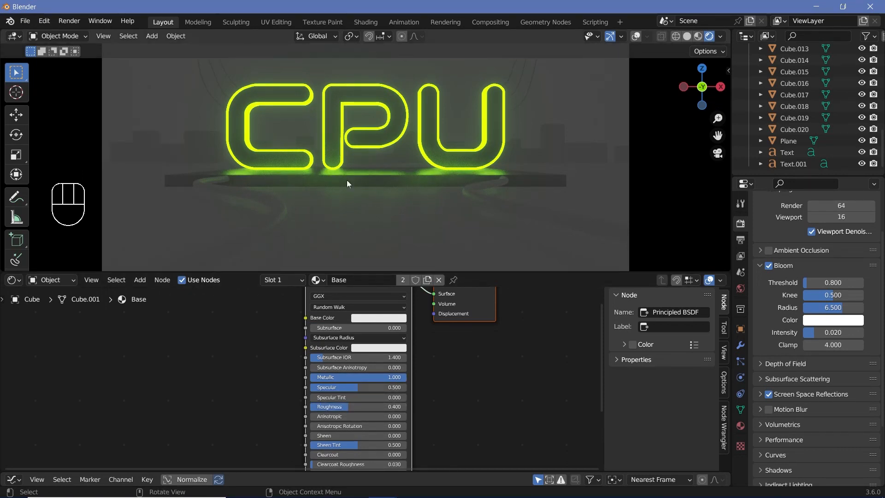
scroll(358, 134, "down", 2)
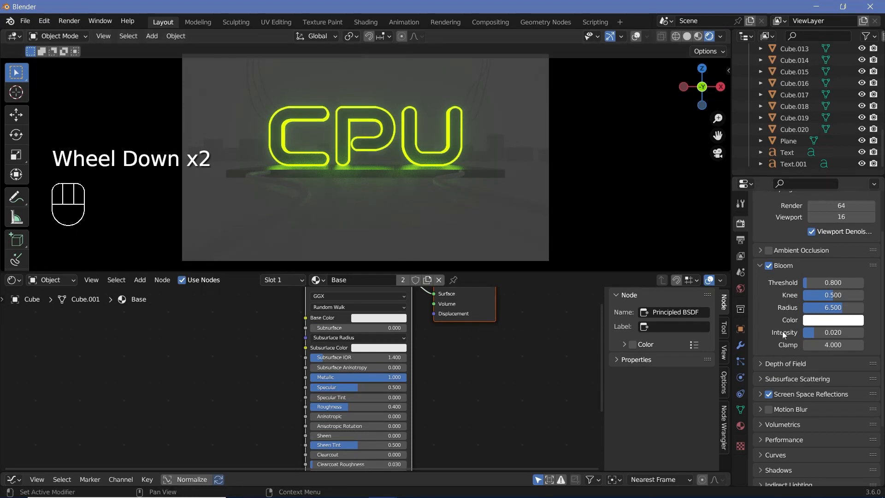
Darken the world background color to black
left_click(741, 288)
left_click(825, 298)
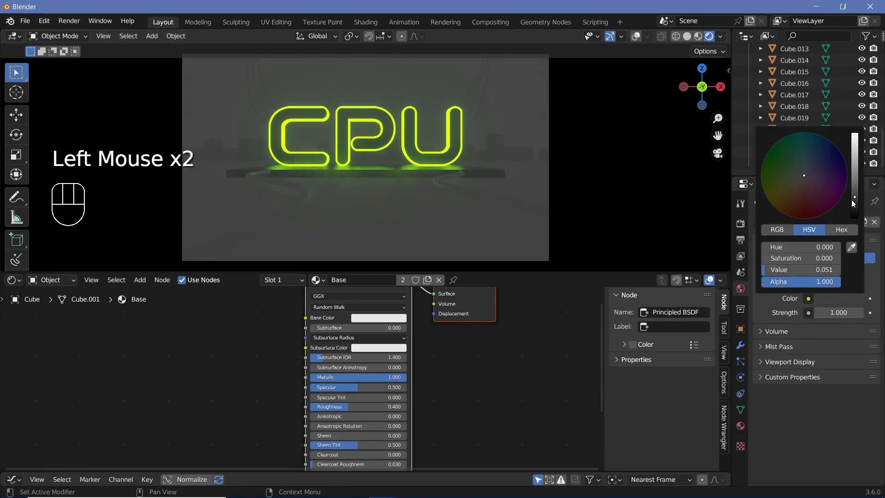
left_click_drag(855, 197, 855, 217)
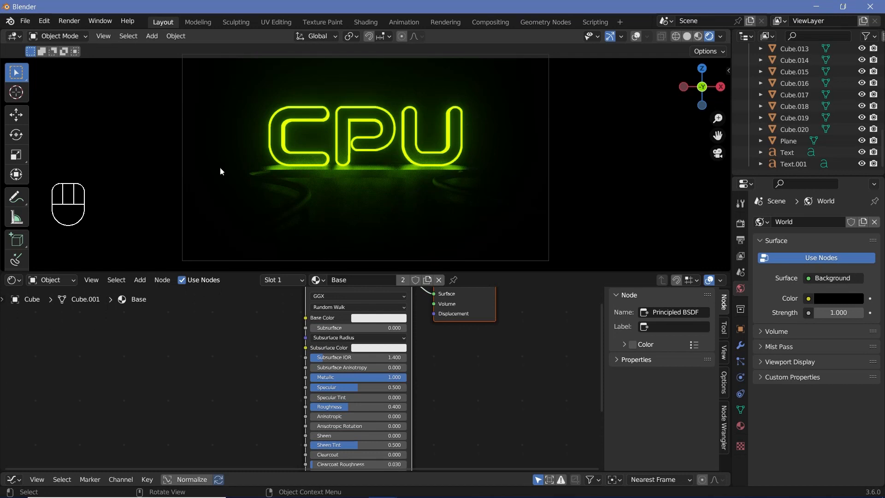
Select the cable curve on the floor in front of the C and set the Cable material's Metallic to 1
left_click(306, 197)
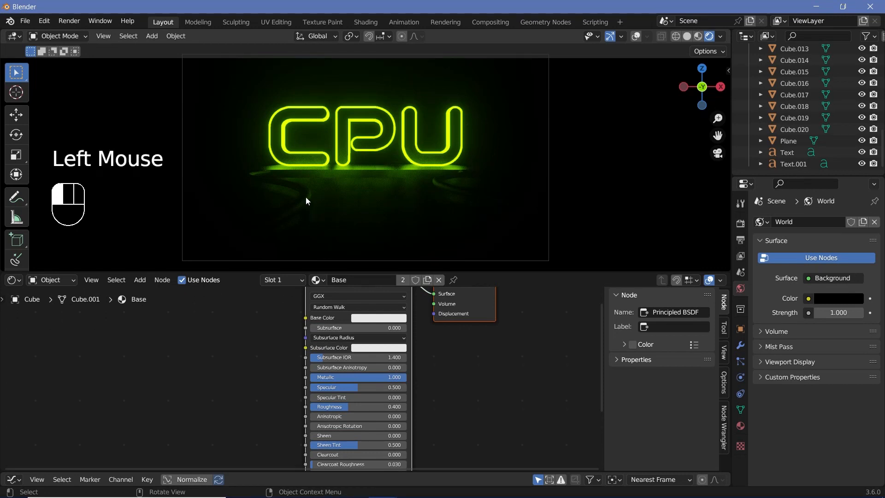
left_click_drag(328, 377, 401, 377)
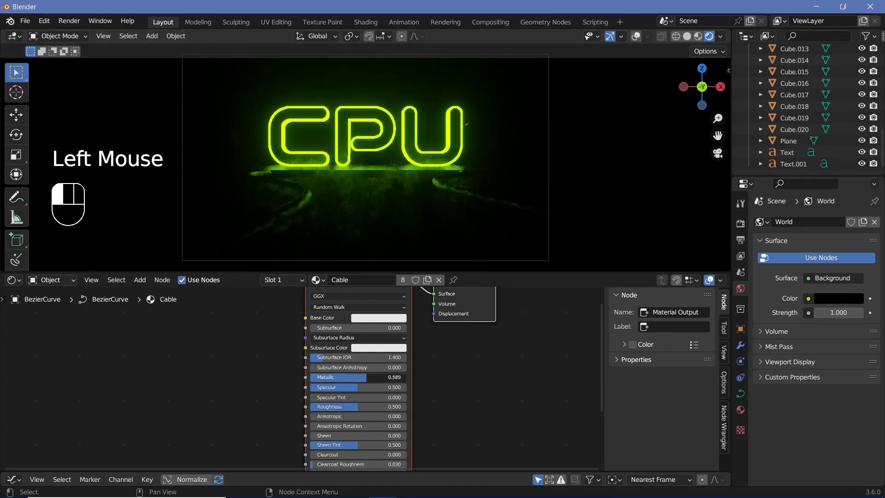
scroll(294, 411, "down", 4)
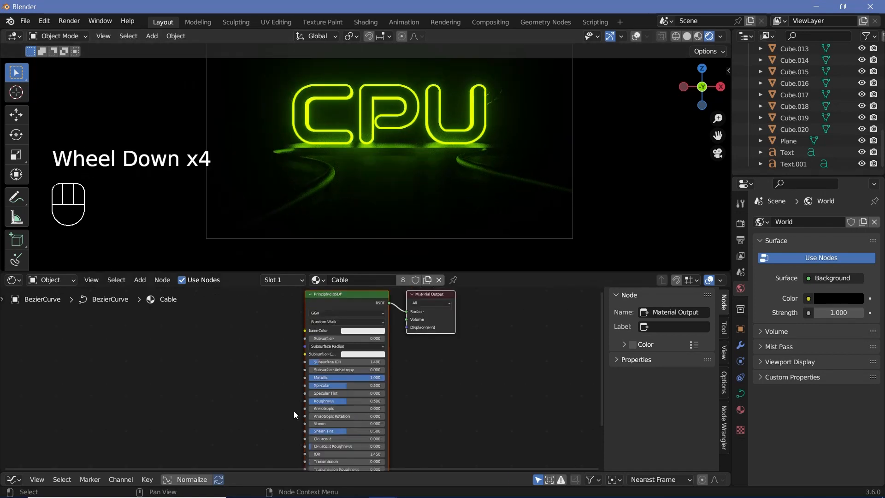
Add a Gradient Texture node to the Cable material and connect its Color output to the Principled BSDF's Emission Strength
middle_click_drag(294, 411, 343, 403)
middle_click_drag(247, 405, 325, 379)
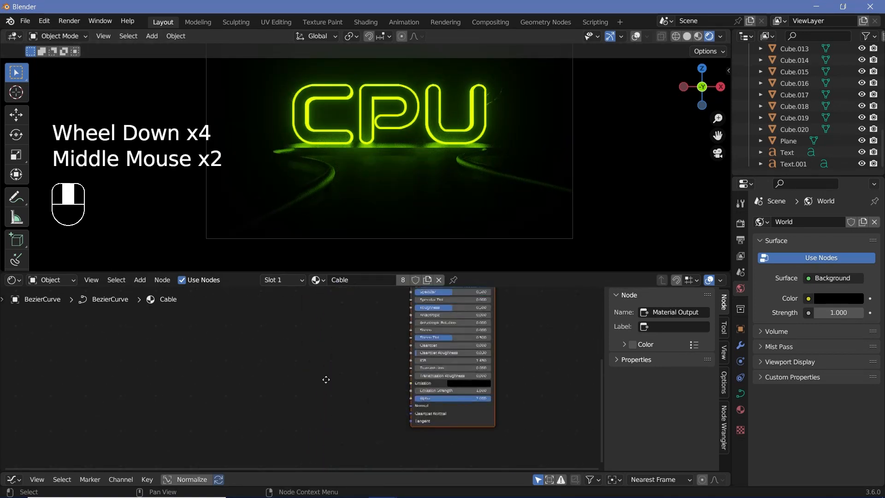
scroll(290, 378, "up", 3)
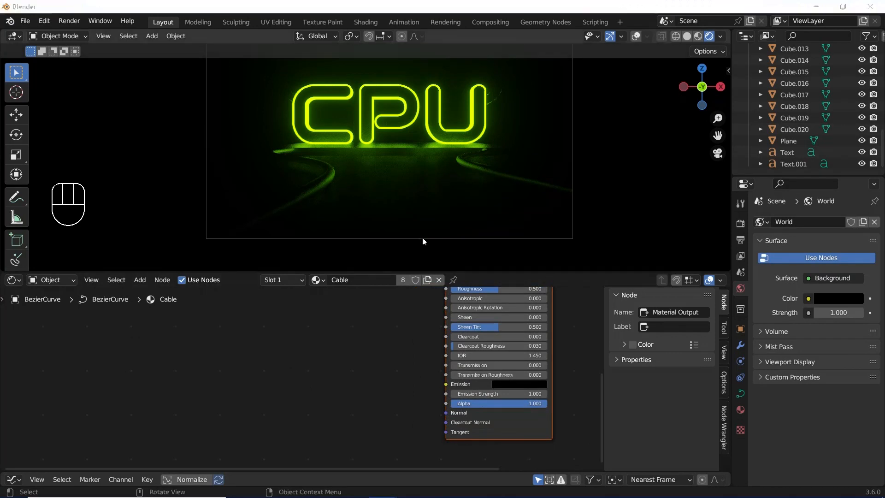
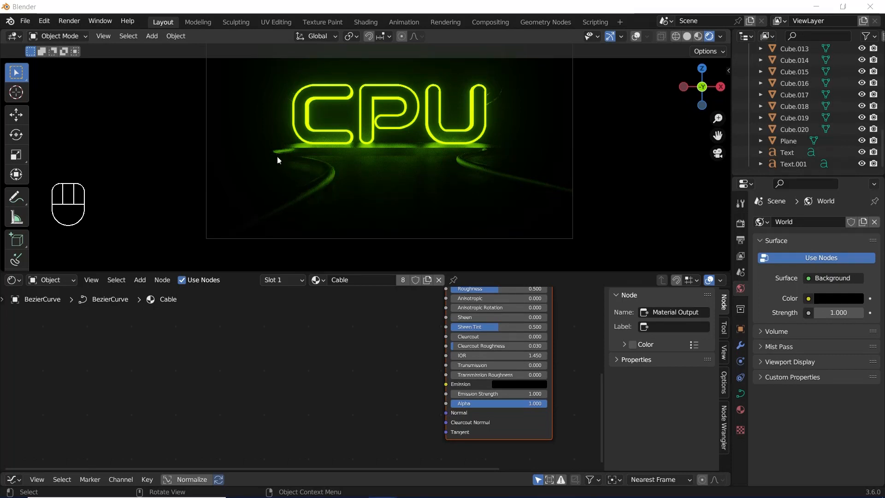
middle_click_drag(367, 374, 396, 374)
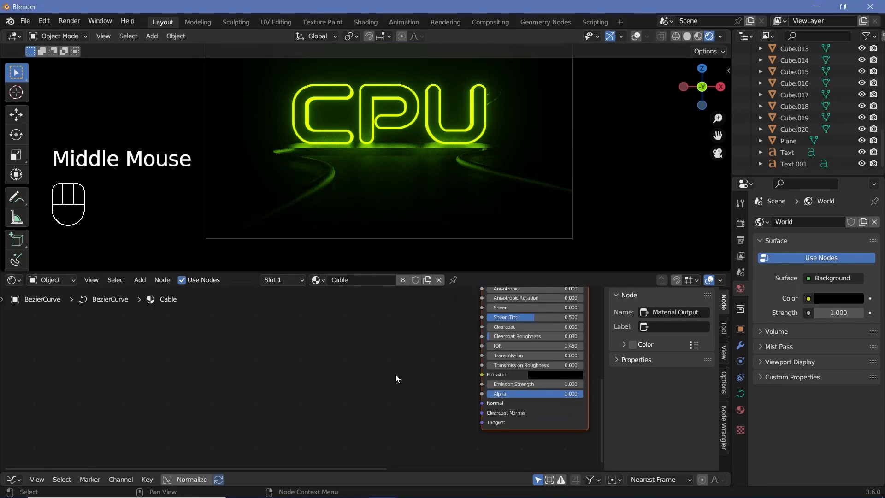
scroll(391, 375, "up", 2)
key("shift+a")
left_click(362, 365)
type("gradient")
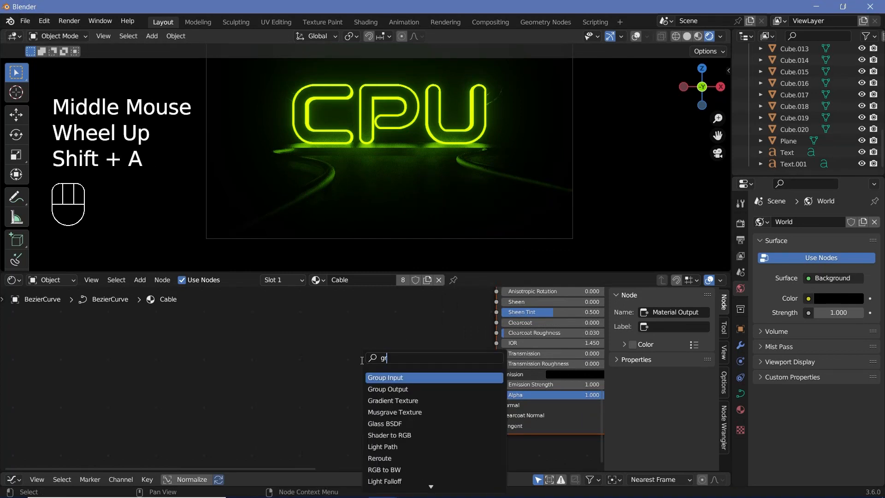
key("Return")
left_click_drag(327, 386, 507, 385)
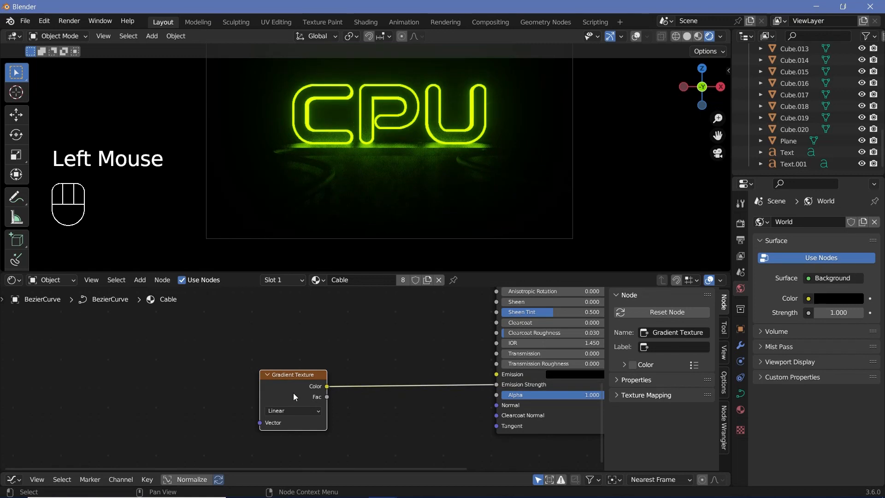
Insert a Math node between the Gradient Texture's Color output and the Principled BSDF's Emission Strength in the Cable material
left_click_drag(293, 392, 248, 368)
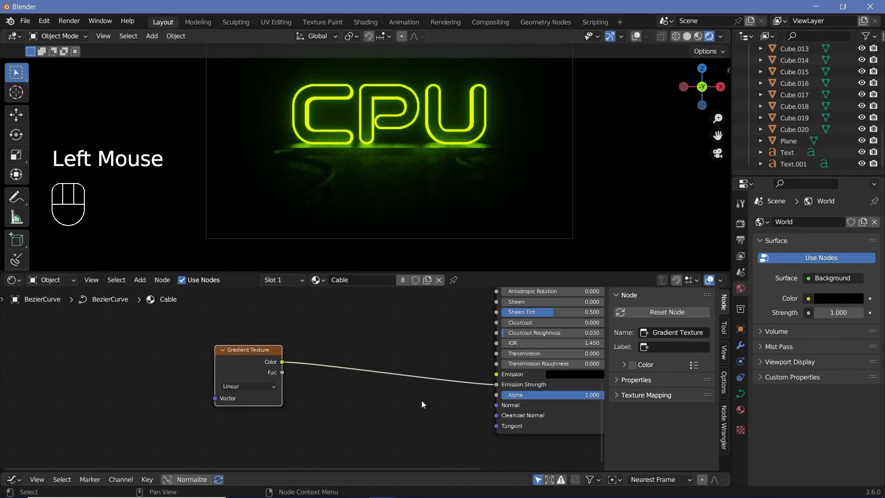
middle_click_drag(422, 404, 381, 403)
key("shift+a")
left_click(330, 363)
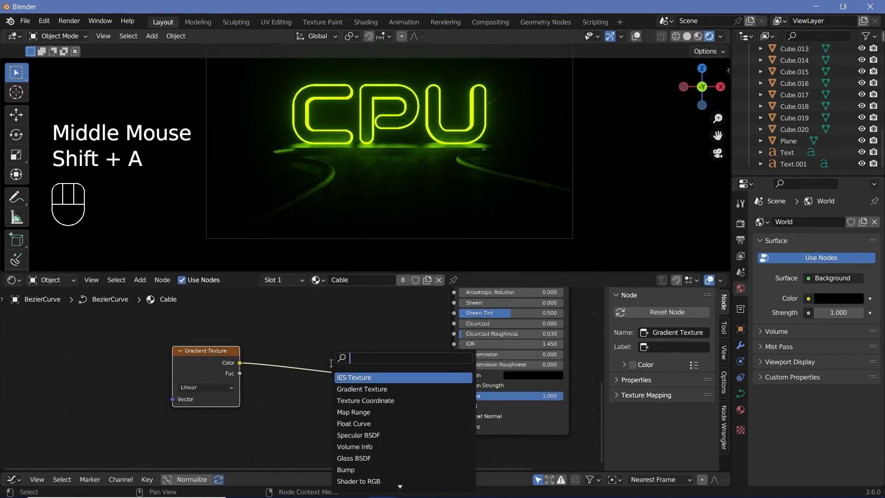
type("math")
key("Return")
left_click(358, 380)
Set the Math node's operation to Multiply and its second value to 200
left_click(359, 381)
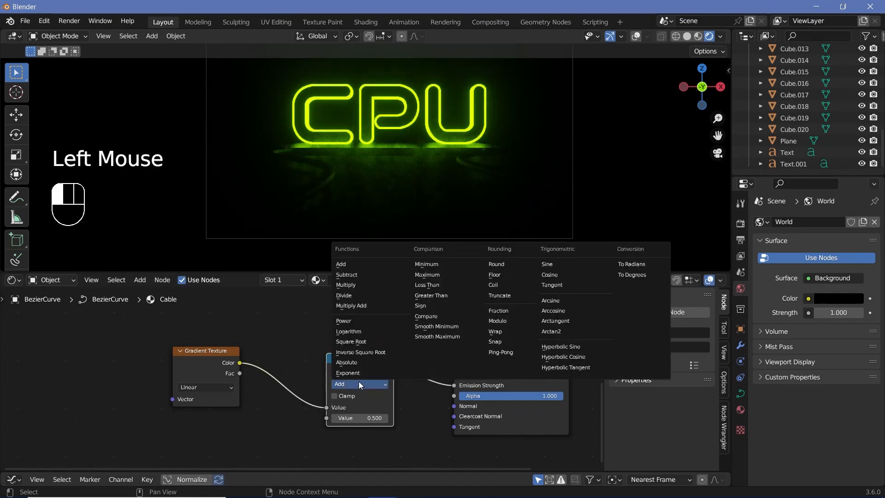
left_click(368, 284)
double_click(368, 418)
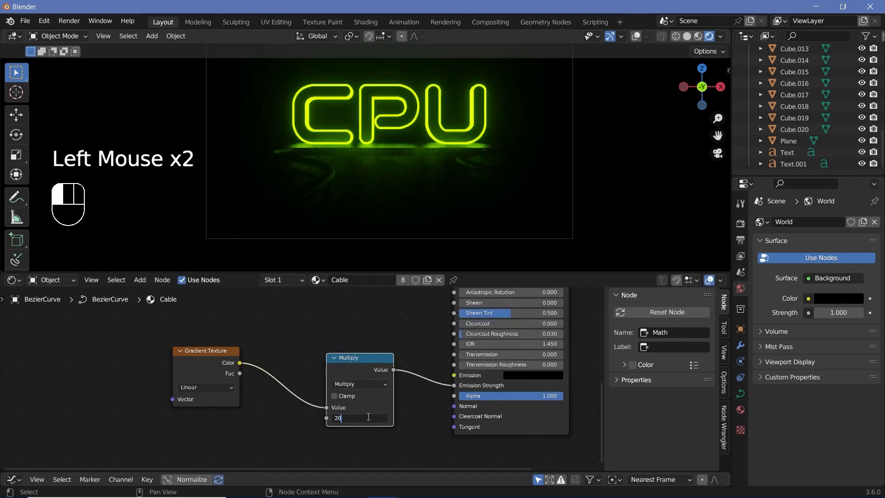
type("20")
key("Return")
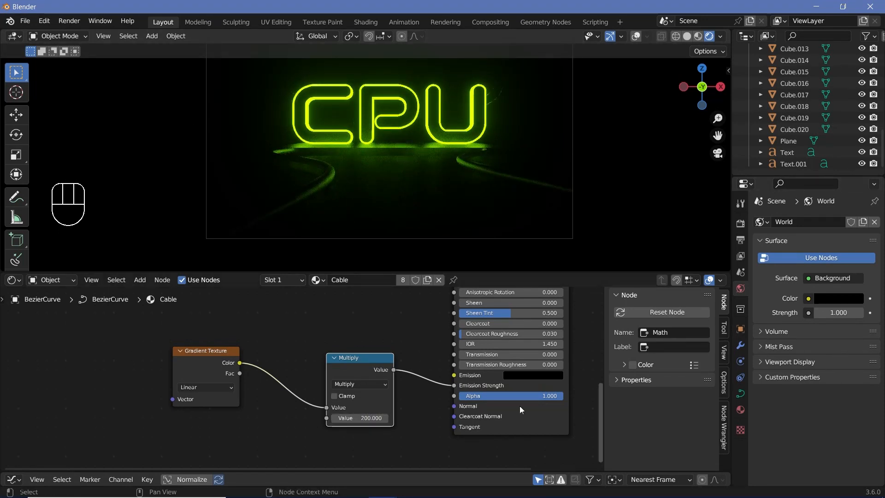
Set the Cable material's Emission color to a saturated yellowish green with a Value of 1
left_click(520, 374)
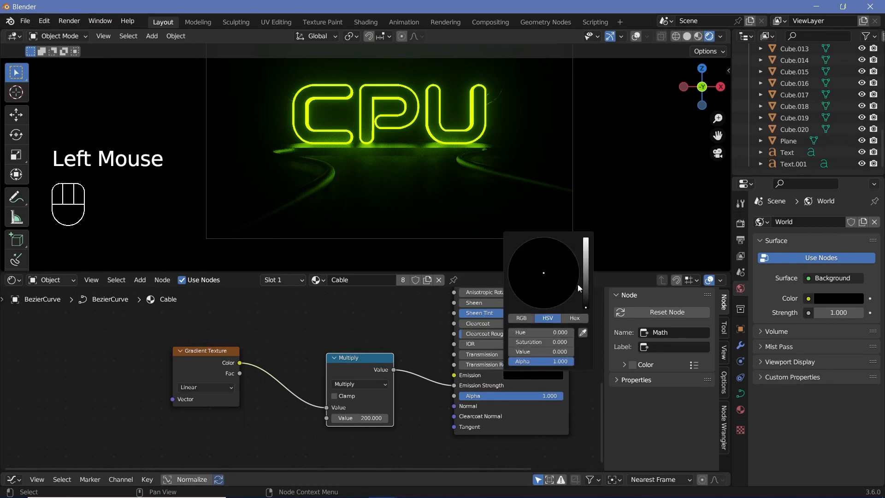
left_click_drag(586, 243, 585, 236, "ctrl")
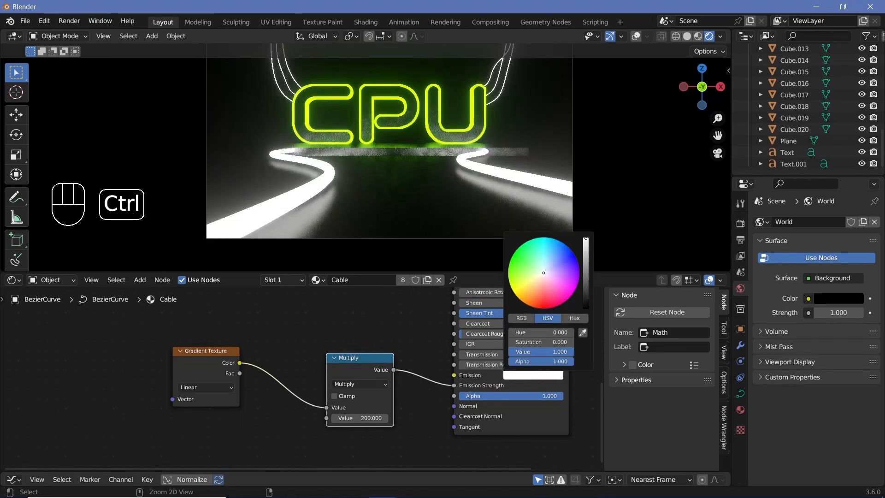
left_click_drag(522, 272, 506, 272, "ctrl")
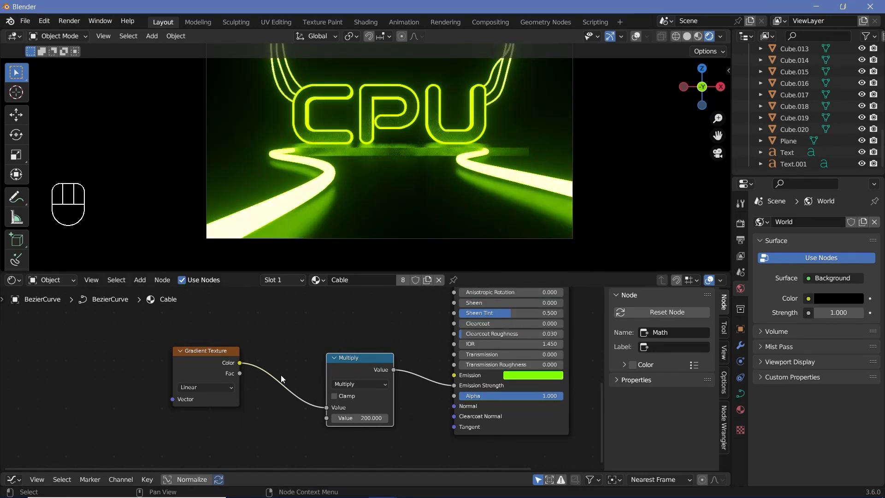
Add Texture Coordinate and Mapping nodes feeding the Gradient Texture's Vector input
middle_click_drag(356, 326, 446, 311, "shift")
middle_click_drag(430, 147, 416, 164, "shift")
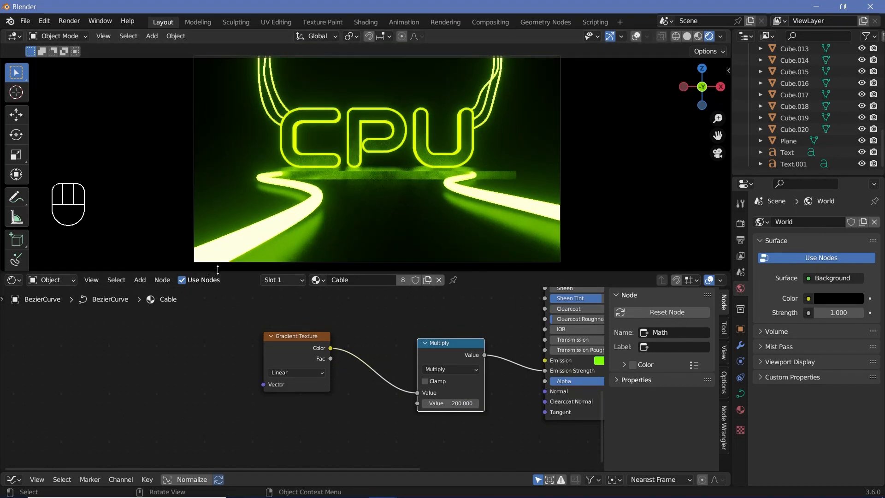
left_click(275, 353)
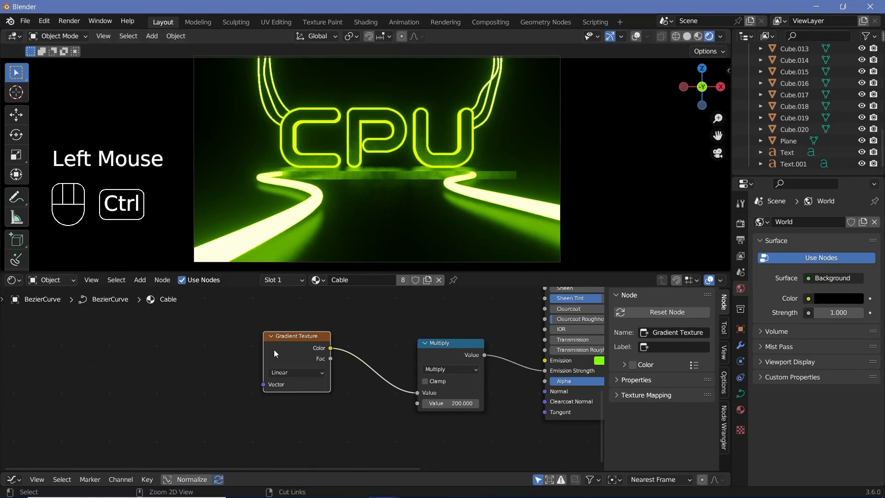
key("ctrl+t")
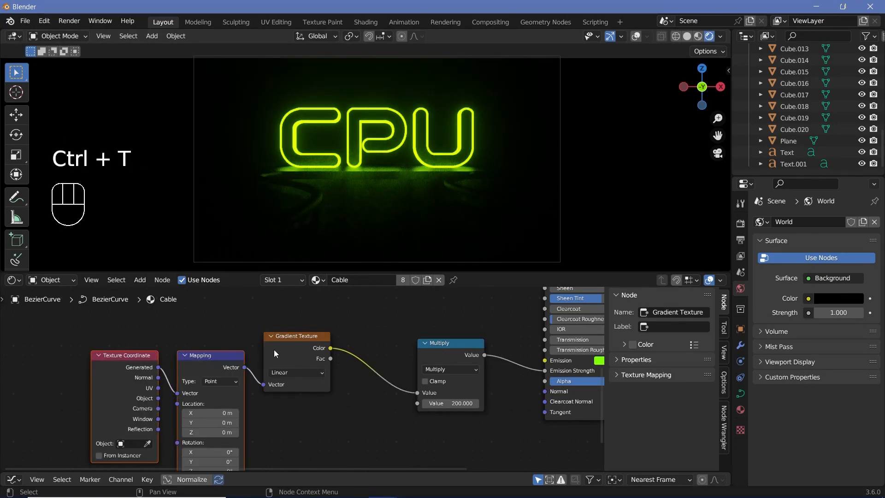
scroll(193, 328, "up", 2)
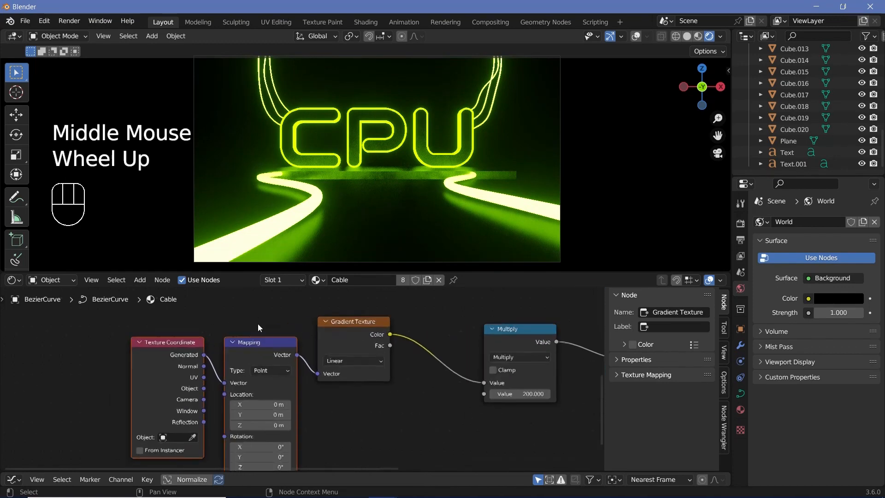
left_click_drag(184, 321, 254, 336)
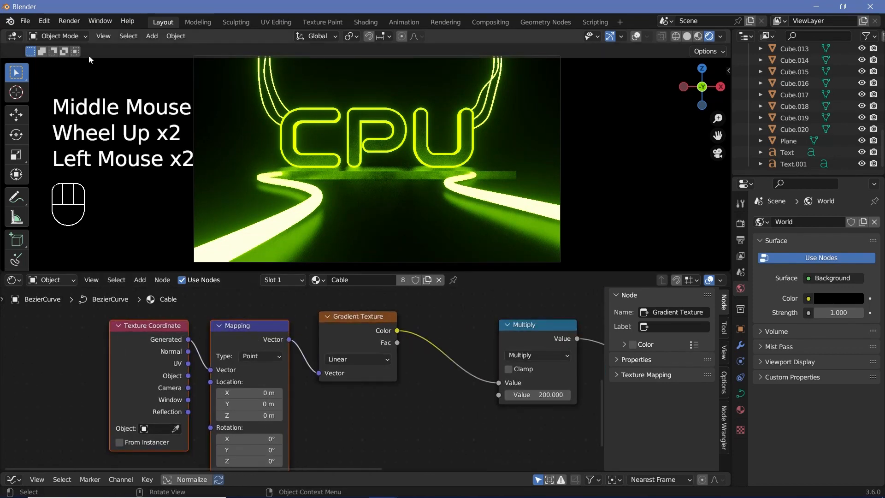
left_click(47, 23)
left_click(220, 366)
left_click(229, 350)
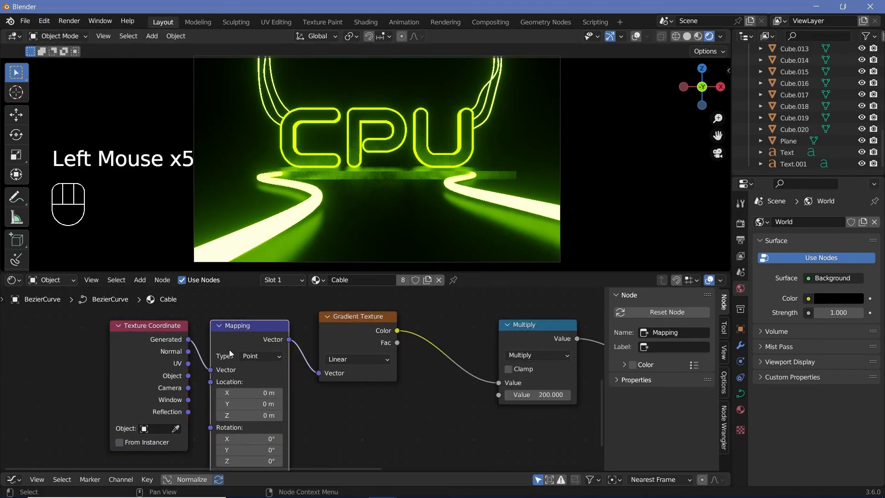
Connect the Texture Coordinate node's UV output to the Mapping node's Vector input in place of Generated
left_click(134, 339)
middle_click_drag(290, 400, 277, 378)
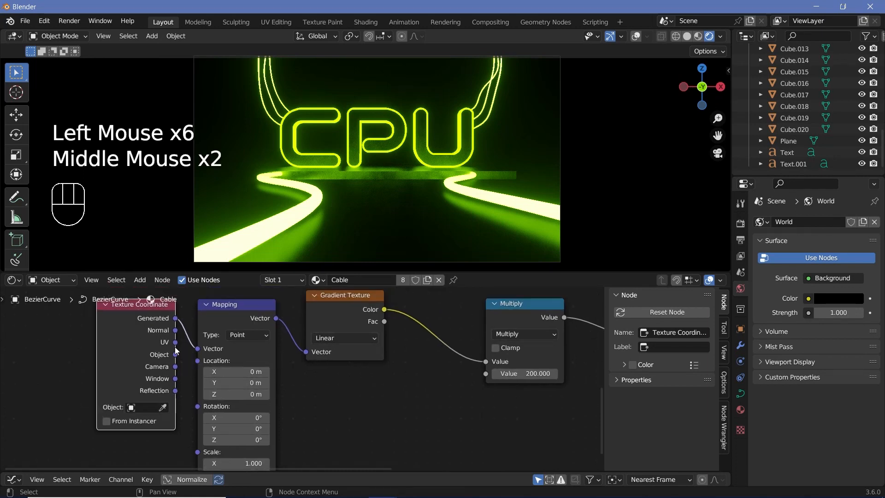
left_click_drag(175, 342, 199, 350)
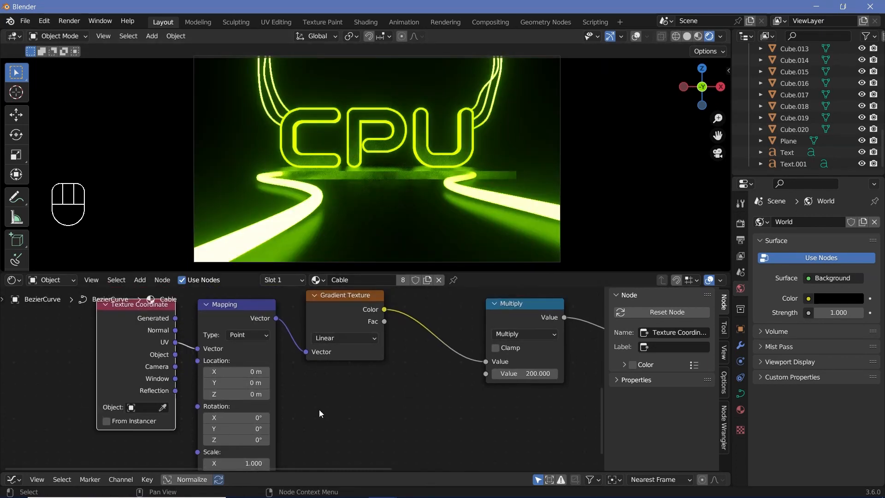
Preview the Gradient Texture directly on the material output and view the floor cables from the side
left_click(342, 312)
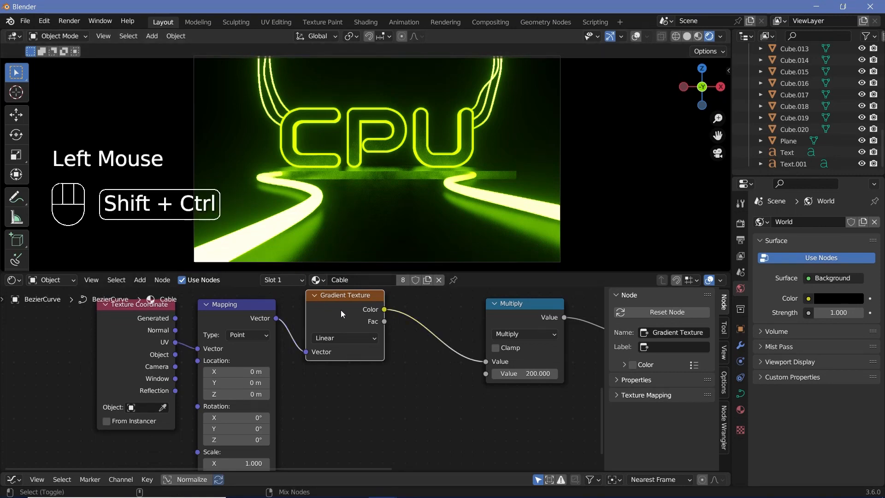
left_click(341, 310, "ctrl+shift")
mouse_move(305, 221)
middle_mouse_down()
mouse_move(299, 208)
mouse_move(361, 231)
mouse_move(389, 227)
mouse_move(305, 223)
middle_mouse_up()
scroll(374, 231, "down", 2)
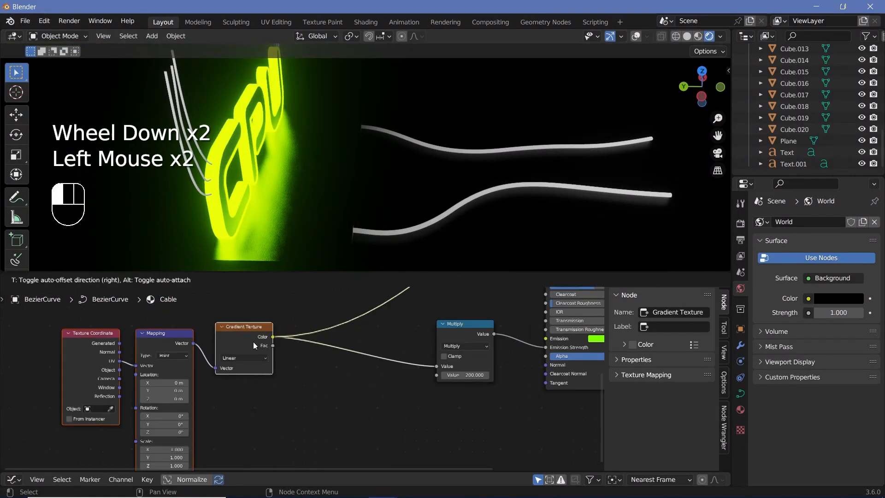
Insert a Color Ramp node after the Gradient Texture on its preview link and place it between the Gradient Texture and Multiply nodes
left_click_drag(253, 341, 254, 342)
middle_click_drag(346, 349, 328, 365)
scroll(327, 365, "up", 1)
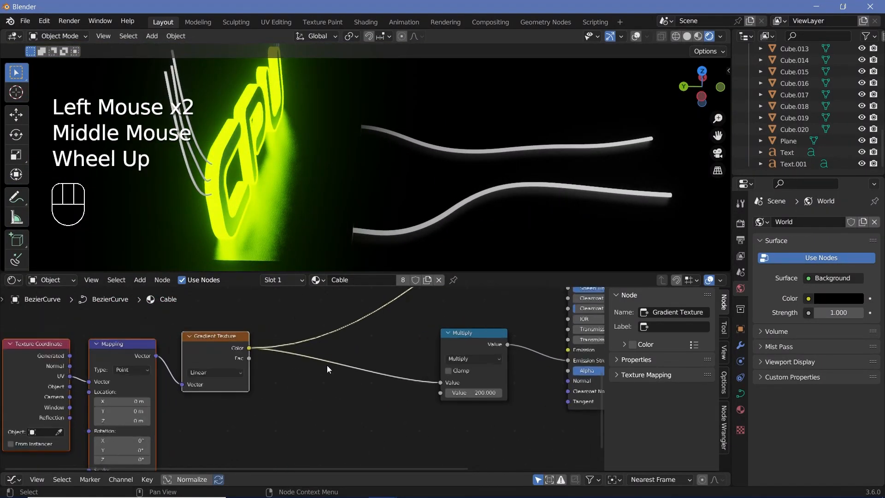
key("shift+a")
left_click(312, 318)
type("colo")
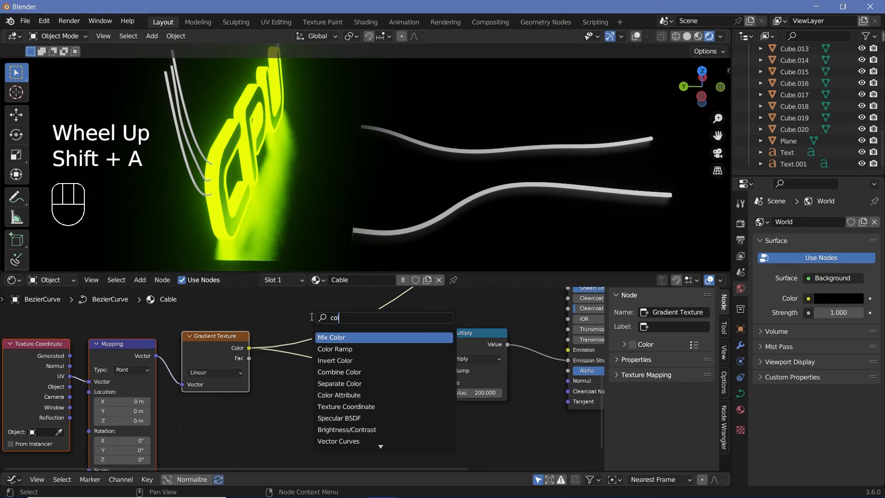
left_click(335, 349)
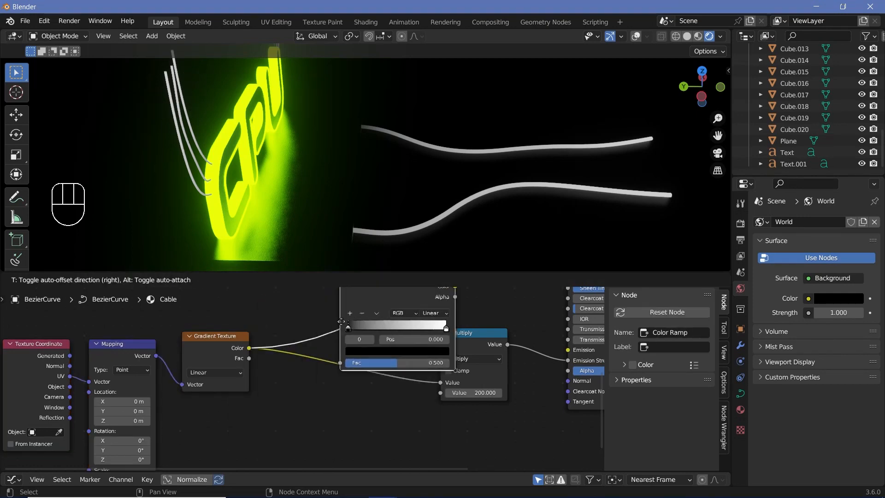
left_click(344, 304)
left_click_drag(344, 305, 326, 319)
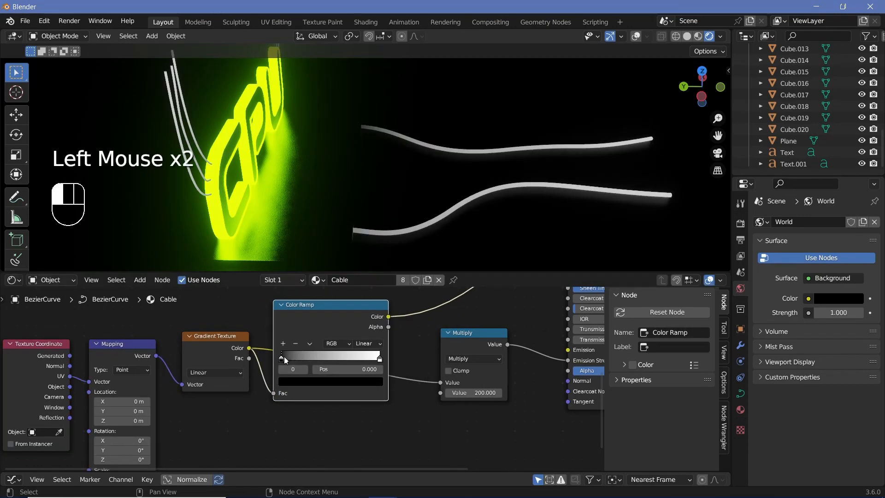
Move the Color Ramp's black and white stops near the middle, white at about 0.59, and add another white stop at about 0.69
left_click_drag(284, 356, 339, 358)
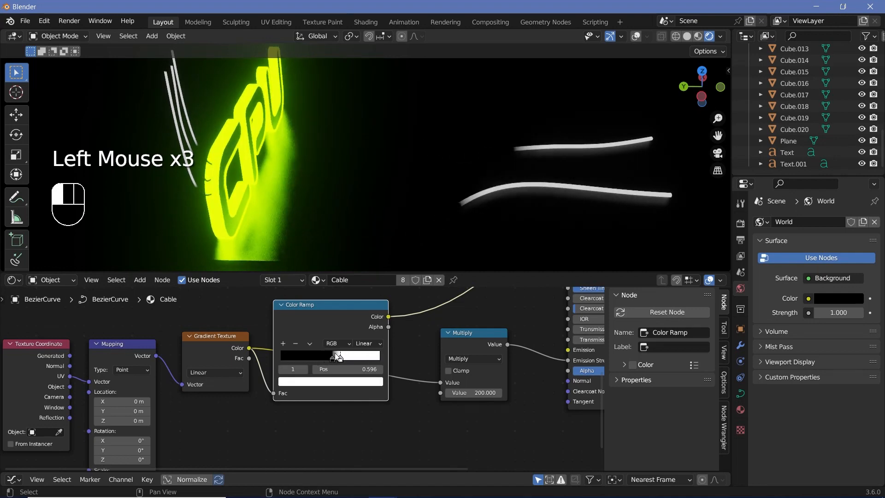
scroll(339, 357, "up", 2)
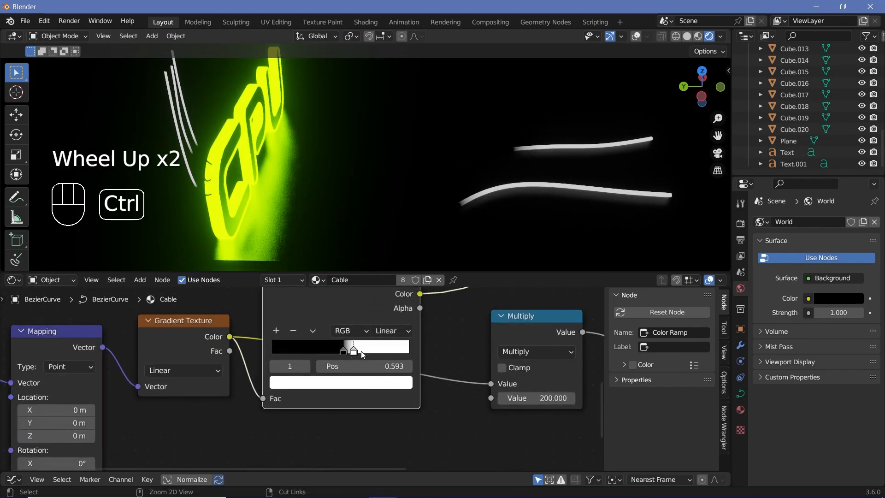
left_click(358, 351, "ctrl")
scroll(304, 358, "up", 2)
left_click_drag(298, 359, 308, 358)
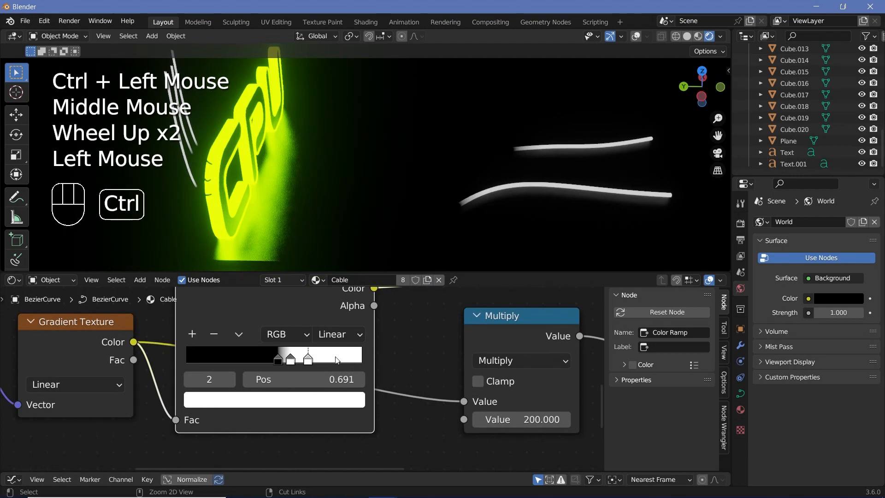
Add a black stop after the Color Ramp's white stops and tighten the white band, with the first white stop at about 0.564
left_click(331, 361, "ctrl")
left_click(312, 399)
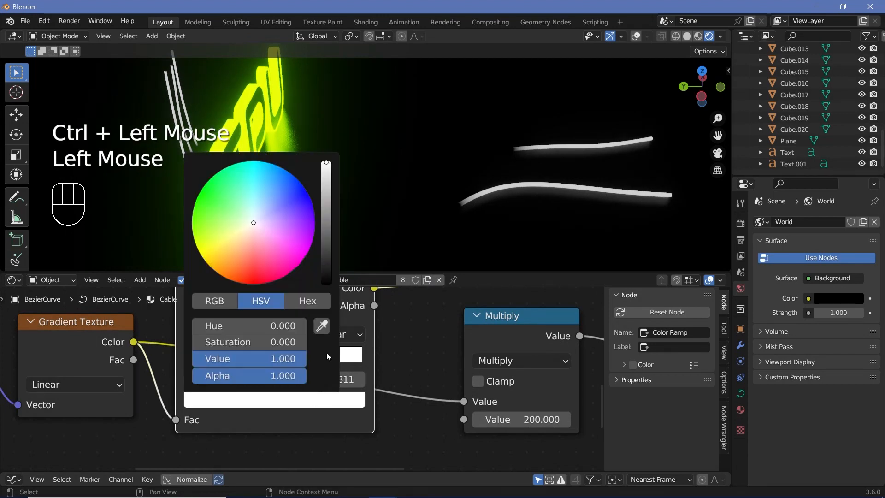
left_click_drag(325, 273, 326, 283)
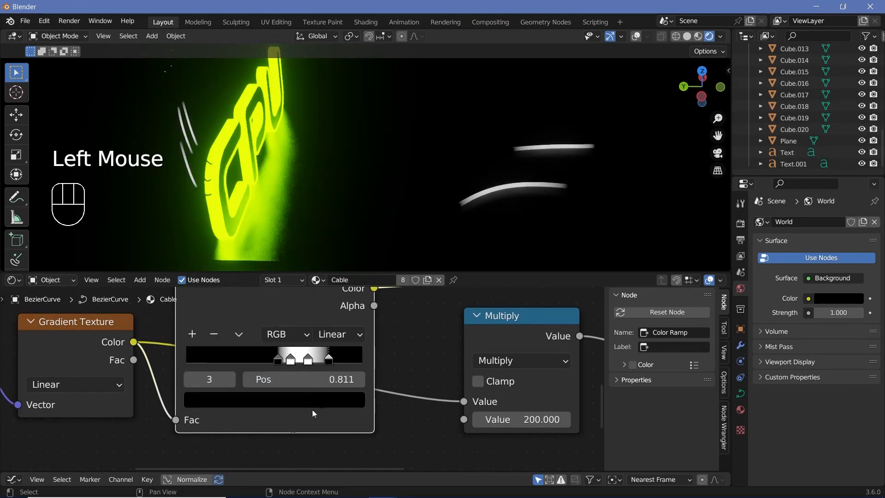
left_click_drag(329, 359, 321, 358)
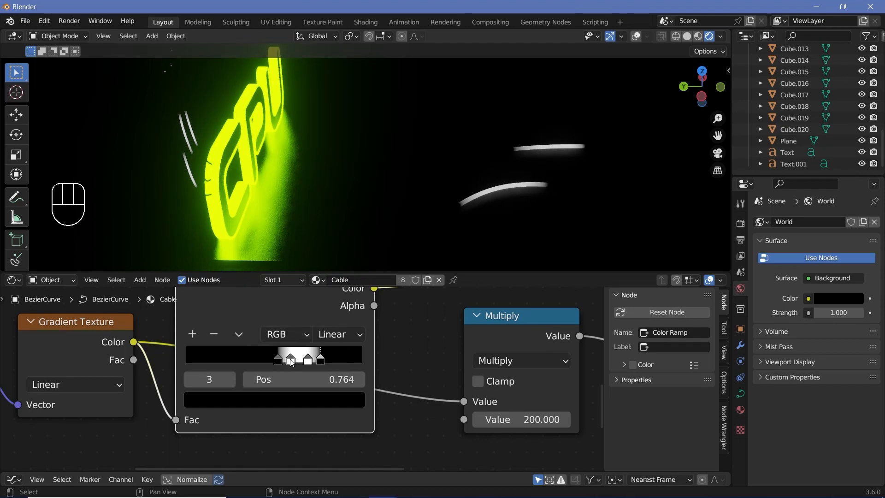
mouse_move(291, 362)
left_mouse_down()
mouse_move(281, 362)
mouse_move(308, 360)
mouse_move(285, 359)
left_mouse_up()
Increase the Mapping node's X scale to shorten the glowing segment along the cables
middle_click_drag(243, 380, 535, 242)
scroll(281, 394, "down", 2)
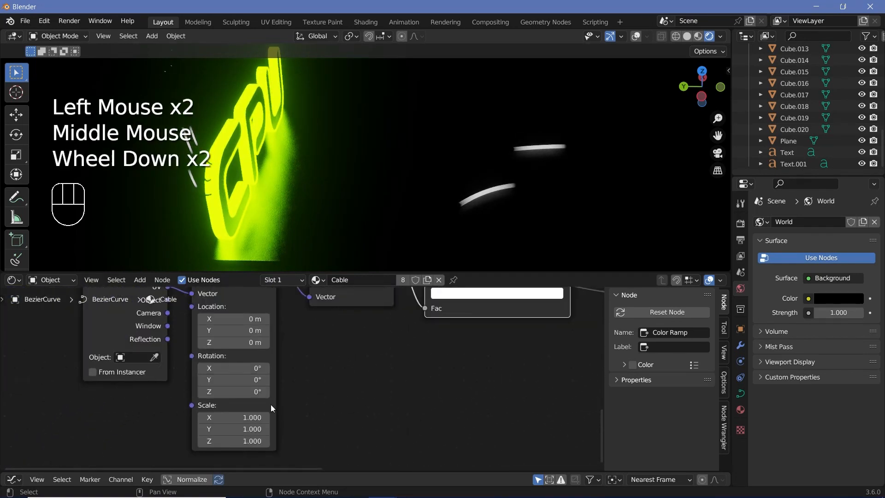
middle_click_drag(270, 405, 281, 389)
left_click_drag(263, 403, 304, 427, "shift")
Move the Color Ramp's last black stop to position 1 and shift the second white stop toward it to widen the band
middle_click_drag(477, 362, 360, 437)
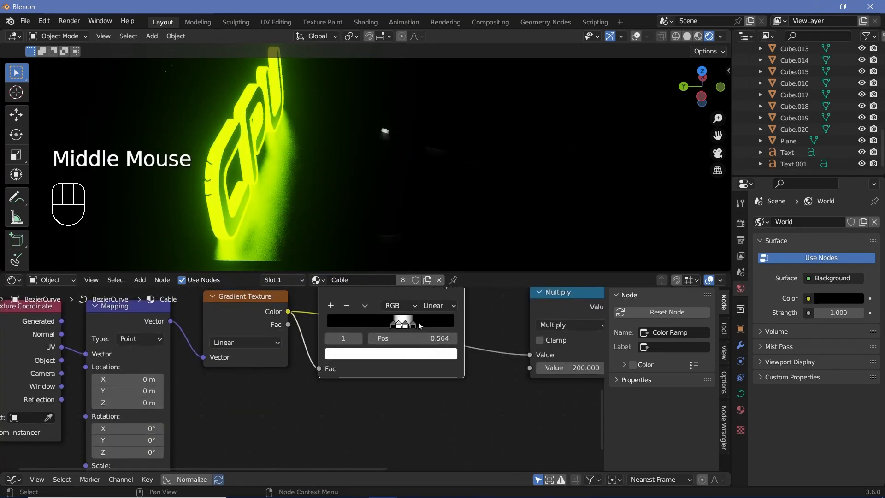
left_click_drag(417, 323, 435, 324)
left_click_drag(406, 325, 416, 324)
left_click_drag(388, 324, 480, 330)
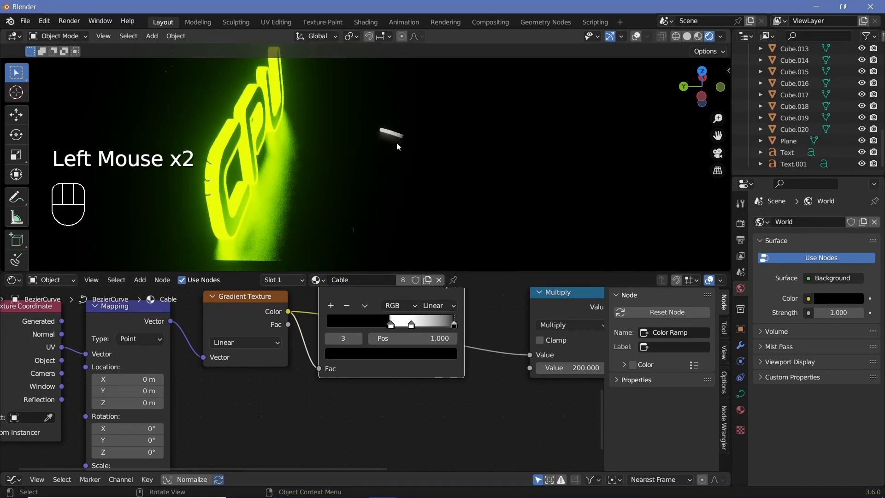
Move the Color Ramp's first black and white stops toward the ramp's start and the second white stop to about 0.404
left_click_drag(391, 325, 367, 326)
double_click(367, 327)
scroll(387, 147, "up", 2)
middle_click_drag(402, 136, 424, 182, "shift")
scroll(424, 182, "up", 2)
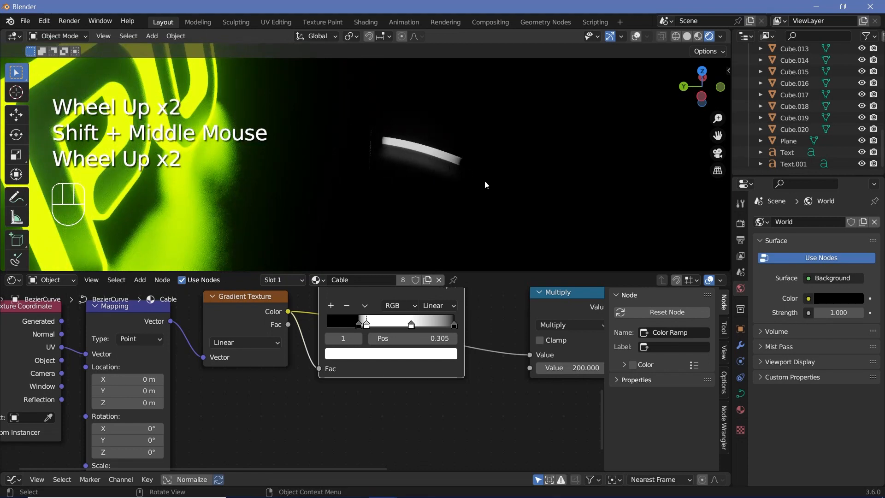
mouse_move(367, 326)
left_mouse_down()
mouse_move(359, 325)
mouse_move(391, 324)
mouse_move(368, 322)
mouse_move(379, 319)
left_mouse_up()
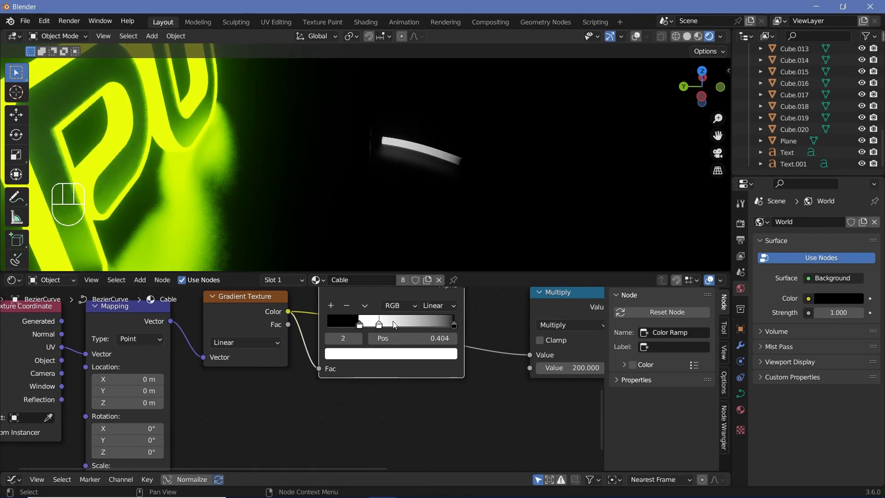
Shift the Color Ramp's last black stop to about 0.993 and set the ramp's interpolation to Ease
left_click(455, 325)
left_click(444, 306)
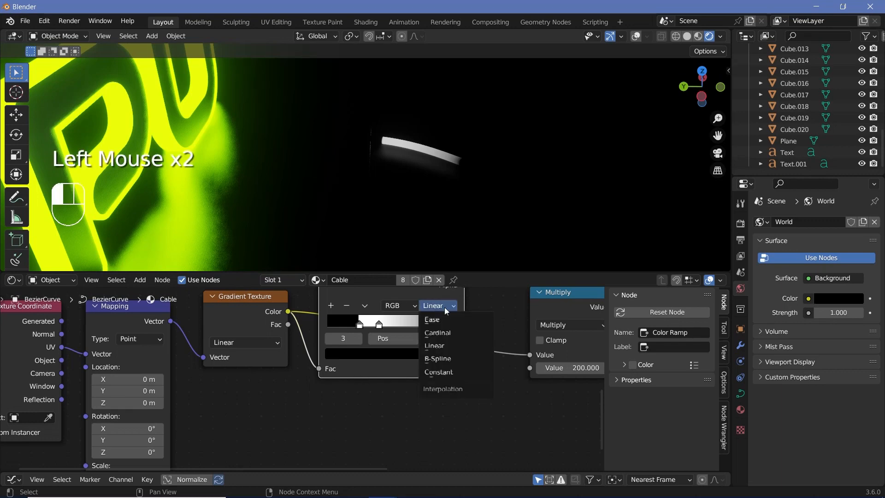
left_click(446, 319)
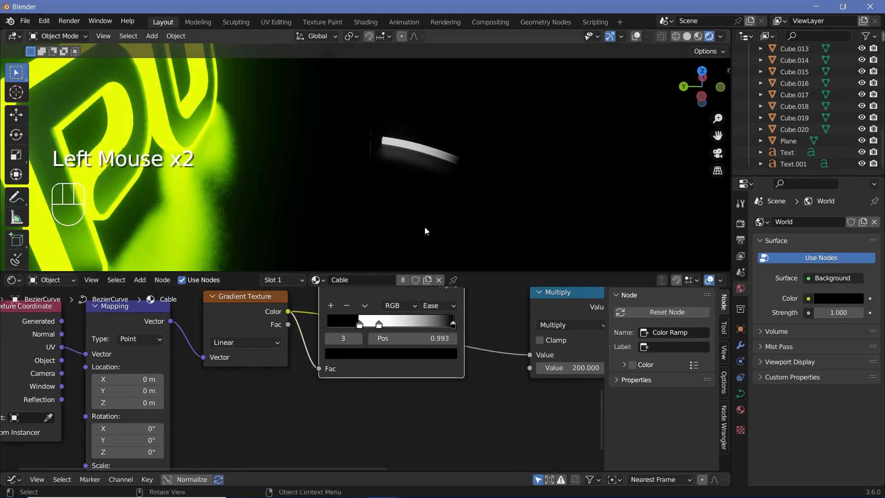
Try sliding the Mapping node's X location to shift the glowing segment along the cable, and return it to 0 m
scroll(461, 186, "down", 2)
scroll(245, 418, "down", 5)
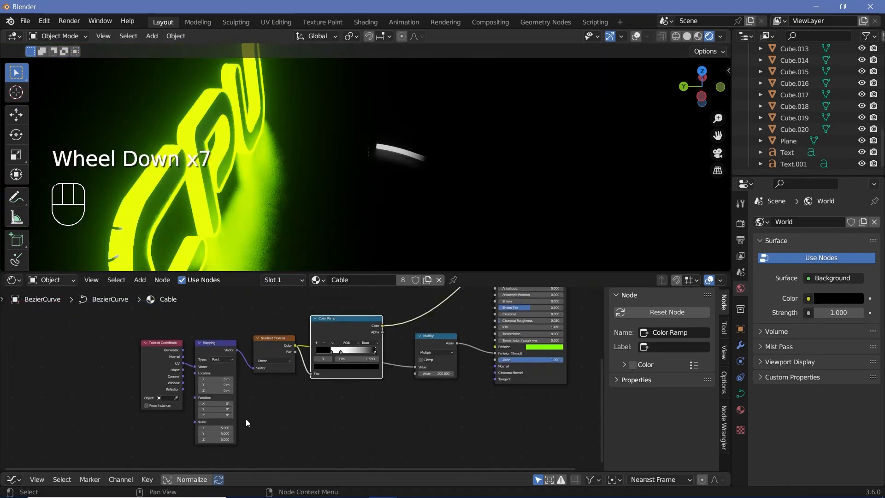
middle_click_drag(245, 419, 295, 396)
scroll(303, 390, "up", 2)
scroll(303, 391, "up", 1)
mouse_move(258, 336)
left_mouse_down("shift")
mouse_move(271, 336)
mouse_move(226, 336)
mouse_move(249, 336)
left_mouse_up("shift")
left_click(250, 336)
key("Return")
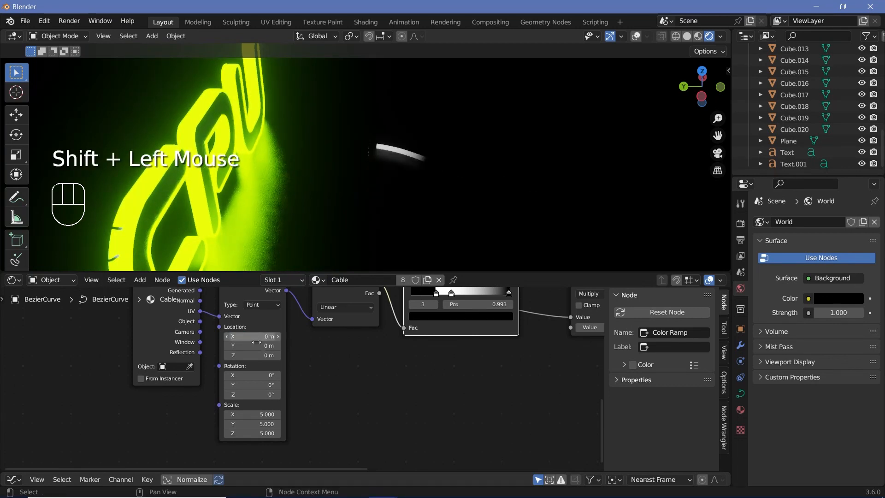
Move the Texture Coordinate and Mapping nodes away from the Gradient Texture to make room for more nodes
scroll(257, 342, "down", 2)
left_click_drag(155, 311, 267, 385)
left_click_drag(257, 332, 52, 332)
scroll(240, 359, "up", 2)
middle_click_drag(245, 350, 283, 370)
scroll(282, 371, "up", 2)
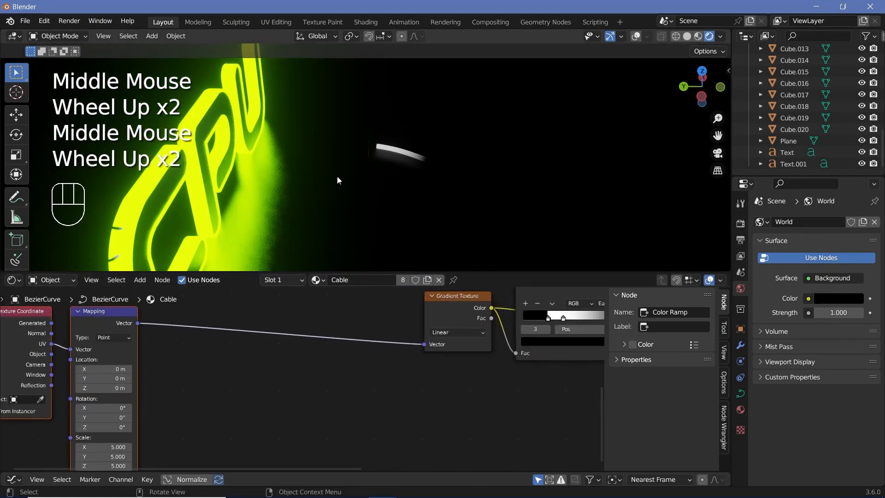
Add a Separate XYZ node on the link between the Mapping node and the Gradient Texture
key("shift+a")
left_click(247, 361)
type("sepa")
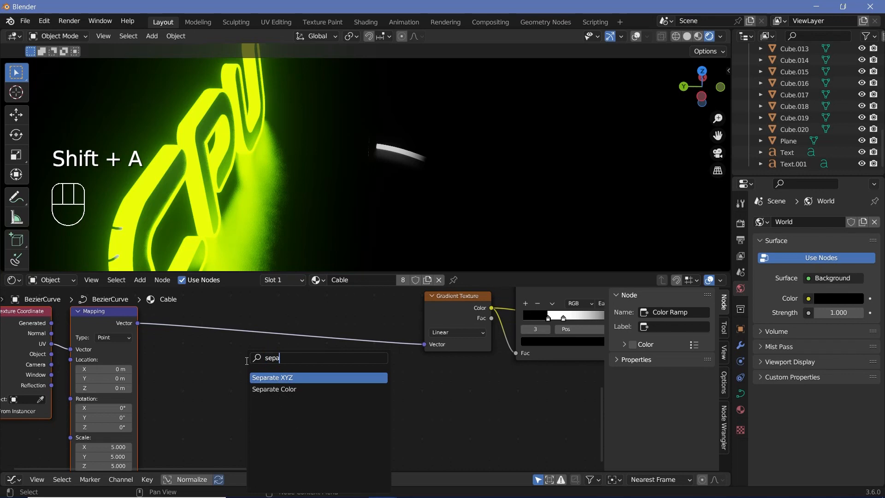
key("Return")
left_click(194, 328)
left_click_drag(234, 339, 221, 343)
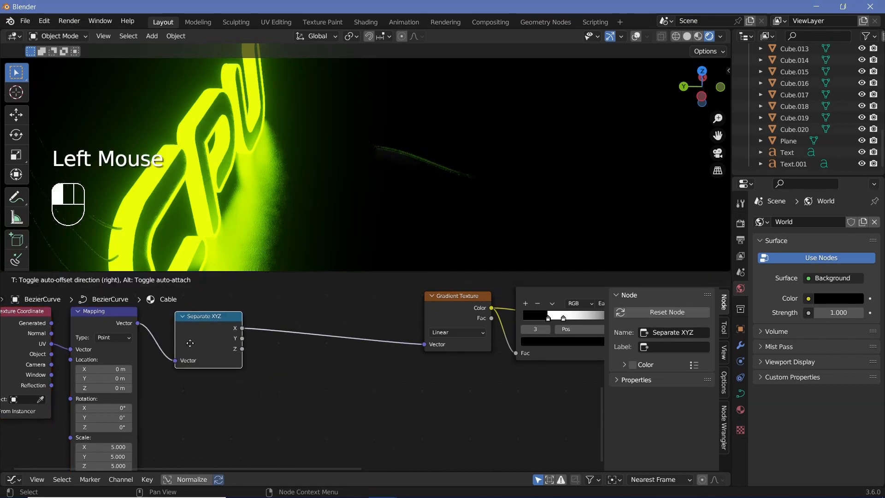
Insert a Combine XYZ node before the Gradient Texture and link all three Separate XYZ outputs to its matching inputs
key("shift+a")
left_click(305, 365)
type("combin")
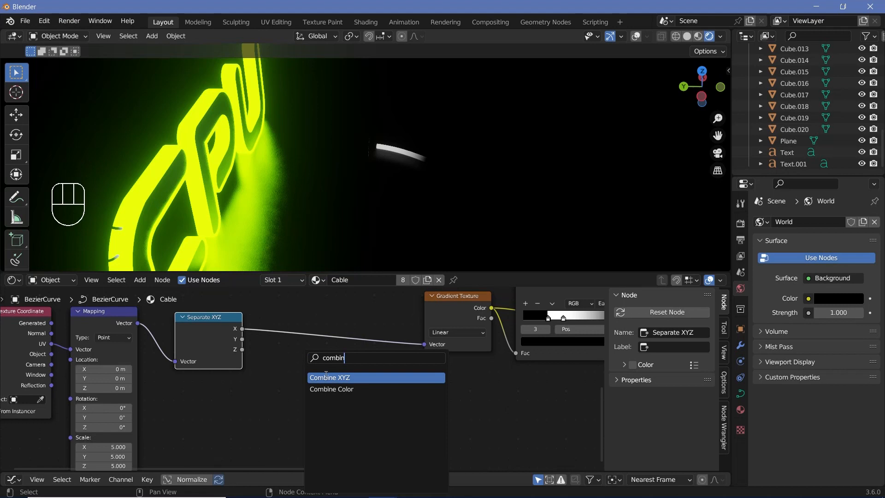
key("Return")
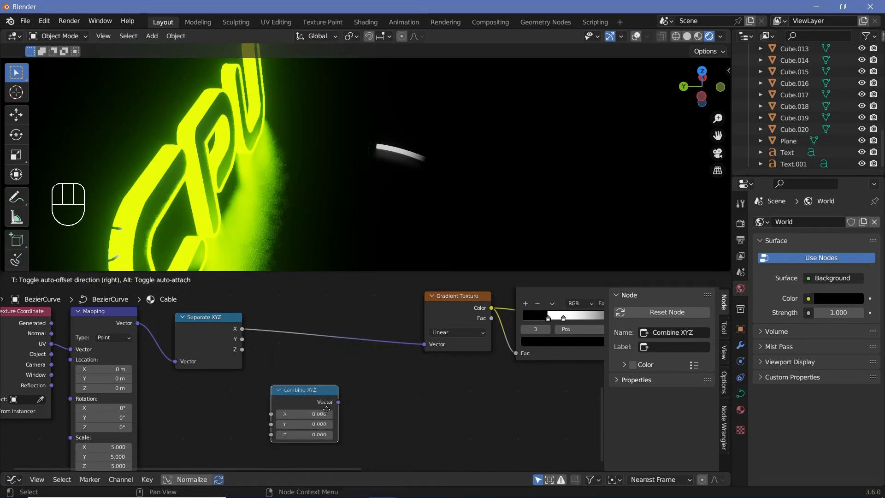
left_click(356, 337)
right_click_drag(239, 342, 351, 355, "alt")
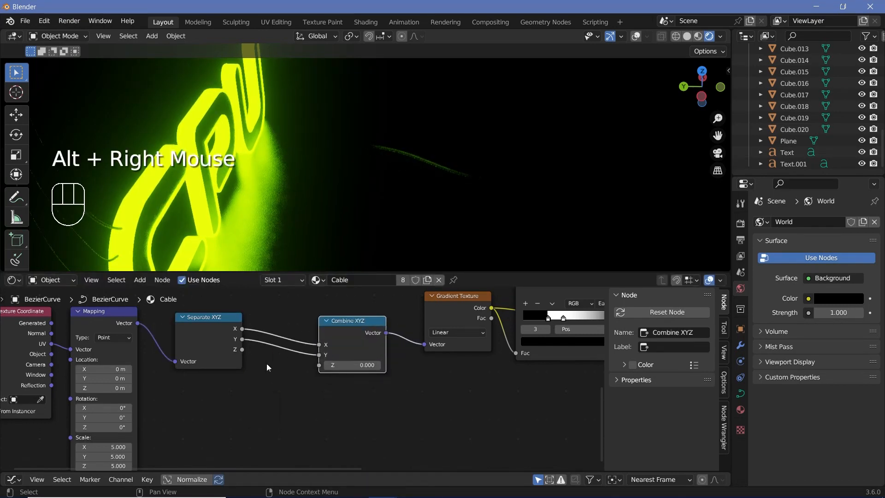
right_click_drag(208, 341, 353, 362, "alt")
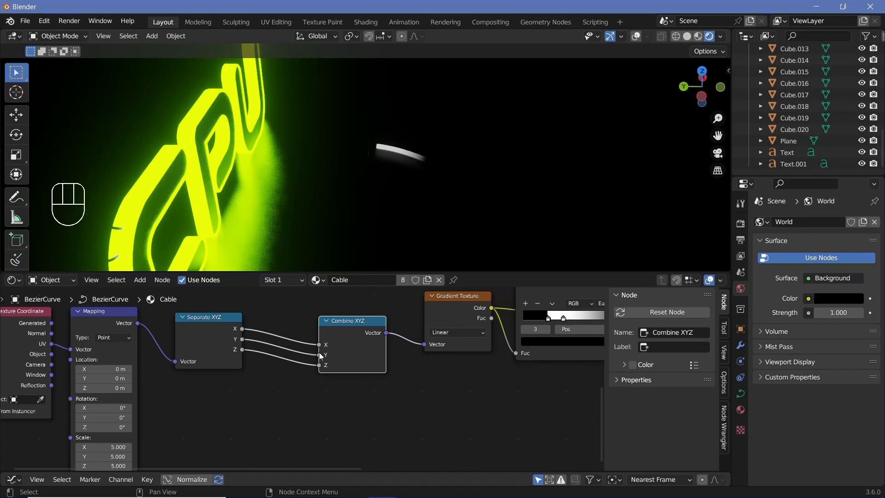
Insert a Math node set to Modulo on the X link between Separate XYZ and Combine XYZ, and position it above the other links
key("shift+a")
type("ma")
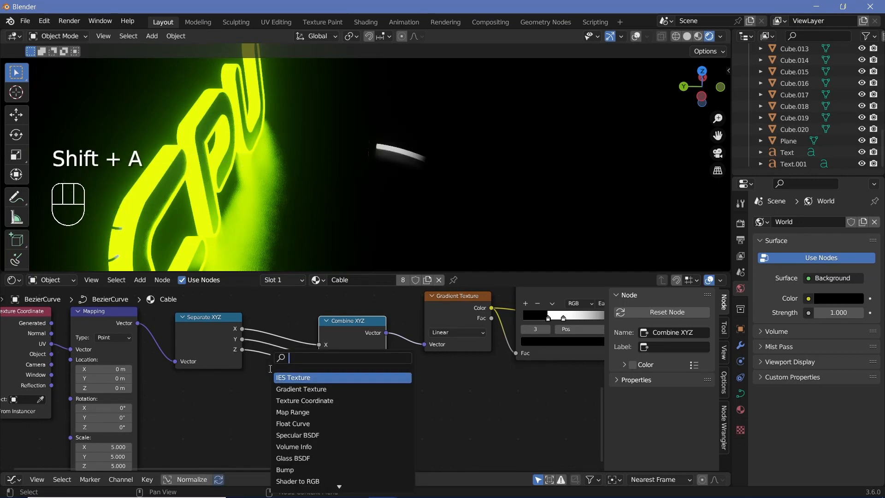
type("th")
key("Return")
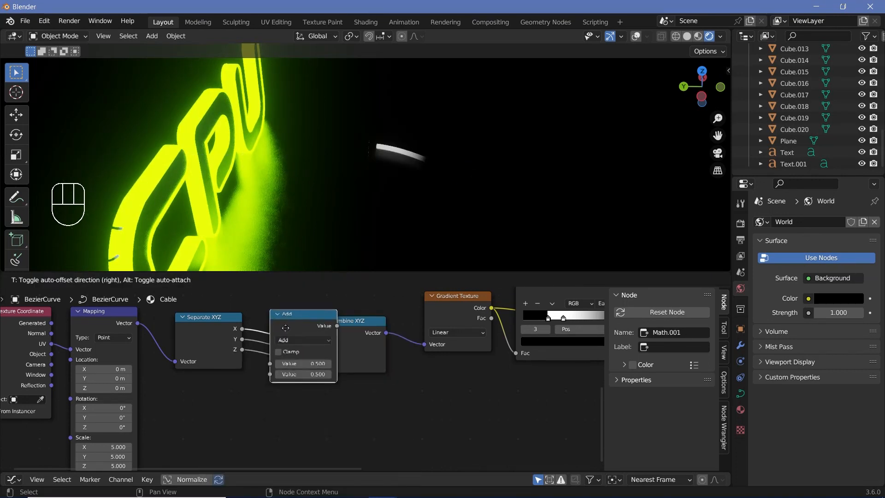
left_click(293, 326)
left_click(312, 338)
left_click(450, 418)
left_click_drag(324, 309, 324, 278)
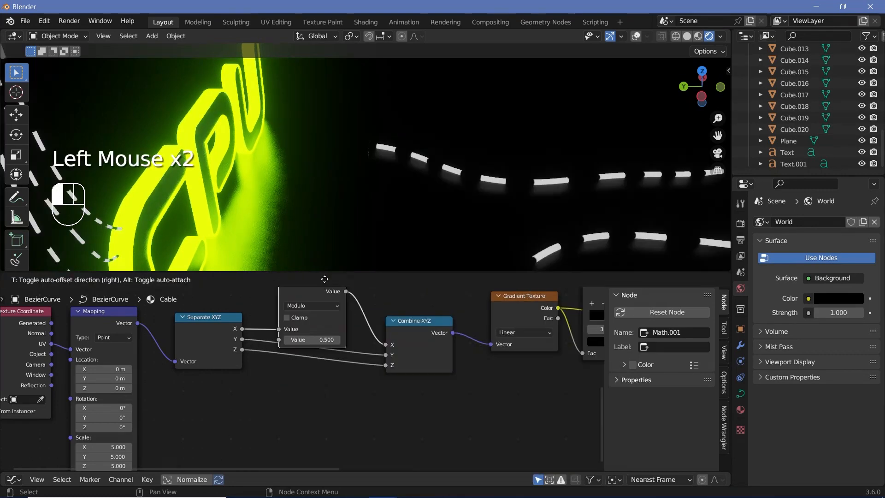
Set the Modulo node's value to 3 and view the repeating cable segments through the camera
scroll(444, 202, "down", 2)
left_click_drag(316, 340, 472, 340)
mouse_move(311, 339)
left_mouse_down()
mouse_move(341, 340)
mouse_move(277, 340)
mouse_move(312, 340)
left_mouse_up()
type("3")
key("Return")
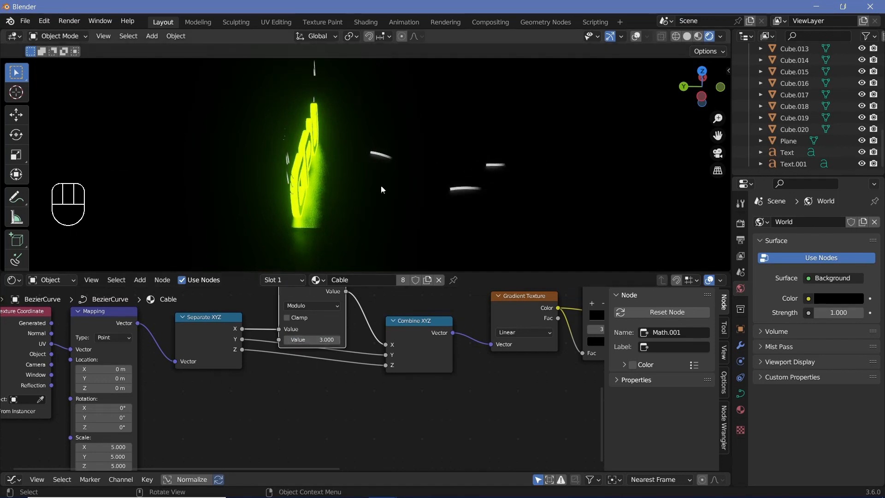
middle_click_drag(381, 186, 273, 154)
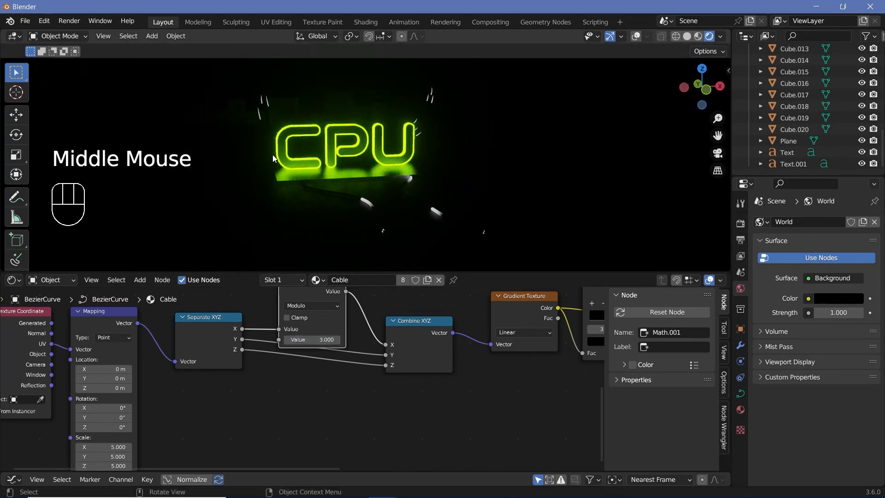
key("KP_0")
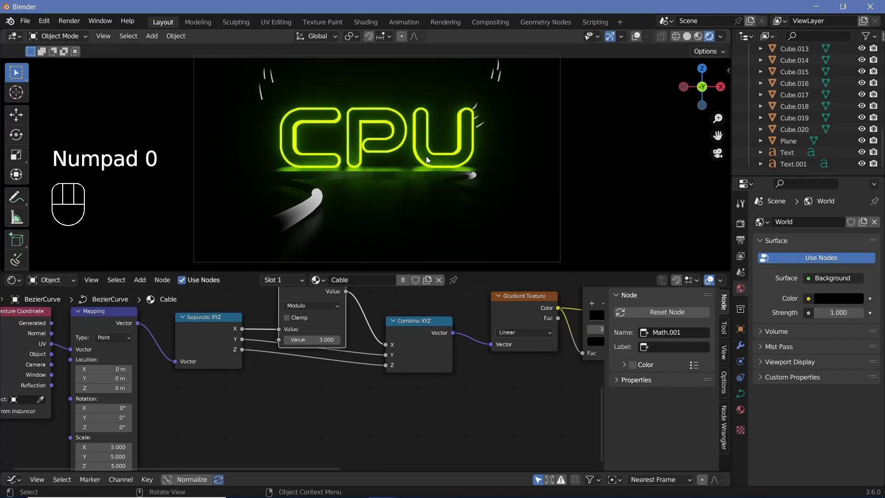
Set the Mapping node's X, Y and Z scale to 10
scroll(289, 391, "down", 3)
middle_click_drag(289, 390, 417, 358)
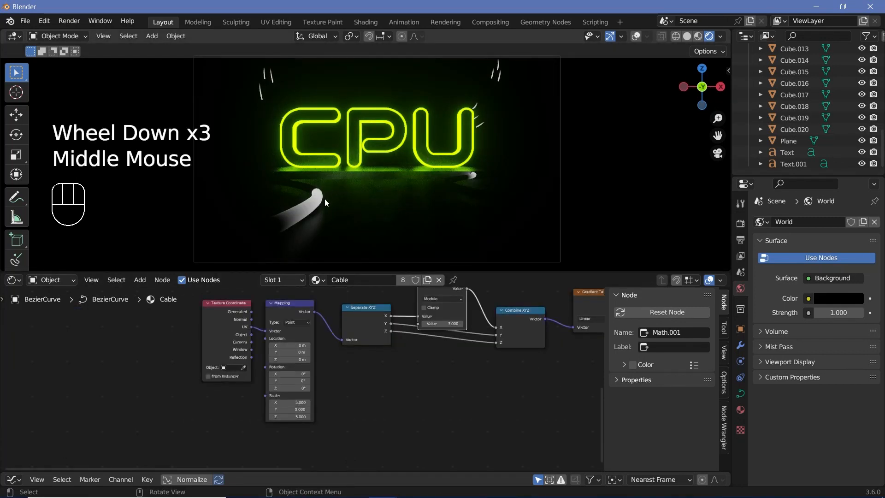
scroll(347, 382, "up", 2)
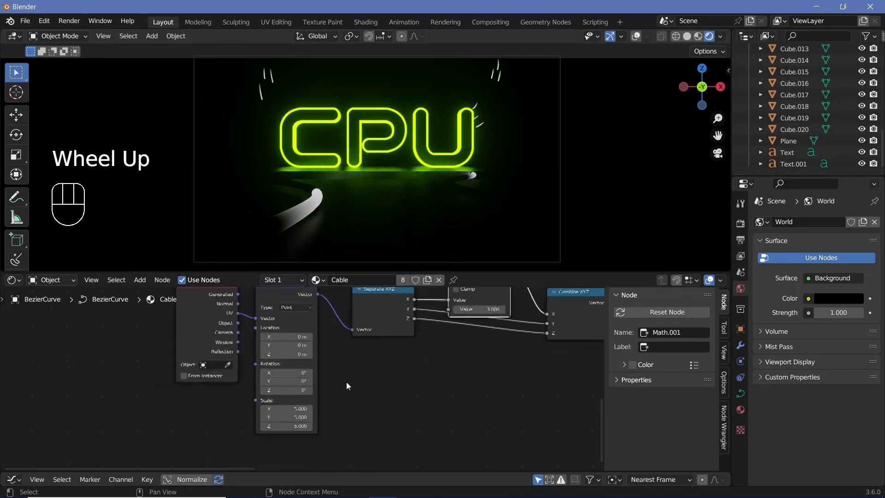
middle_click_drag(322, 405, 254, 396)
middle_click_drag(510, 410, 450, 396)
left_click(191, 378, "shift")
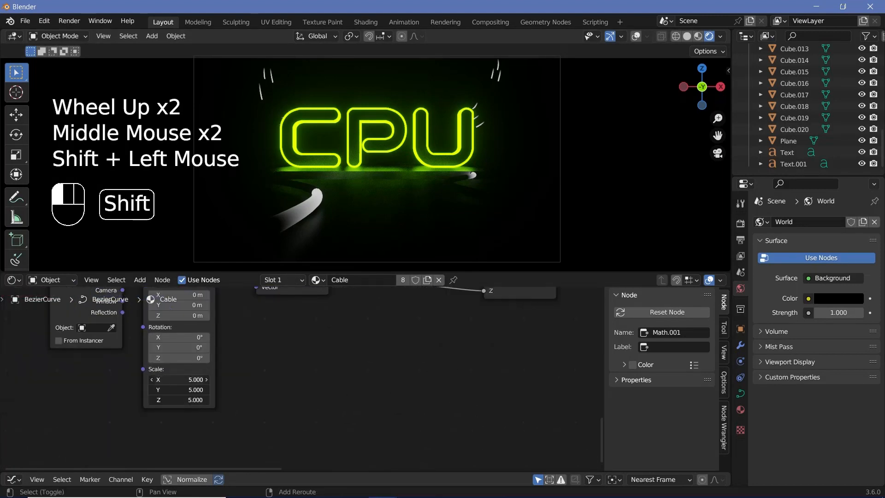
type("8")
key("BackSpace")
type("10")
key("Return")
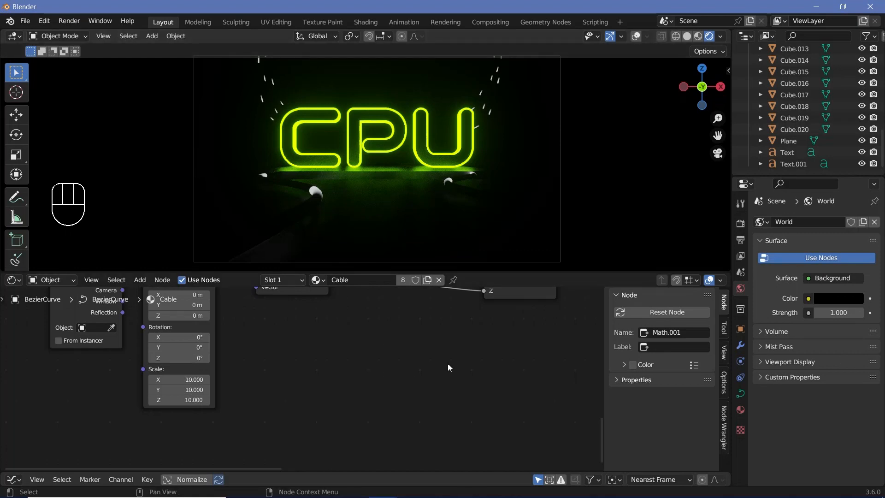
Replace the Color Ramp preview with the Principled BSDF as the cable material's output
scroll(468, 340, "down", 2)
middle_click_drag(468, 340, 342, 375)
middle_click_drag(493, 322, 333, 322)
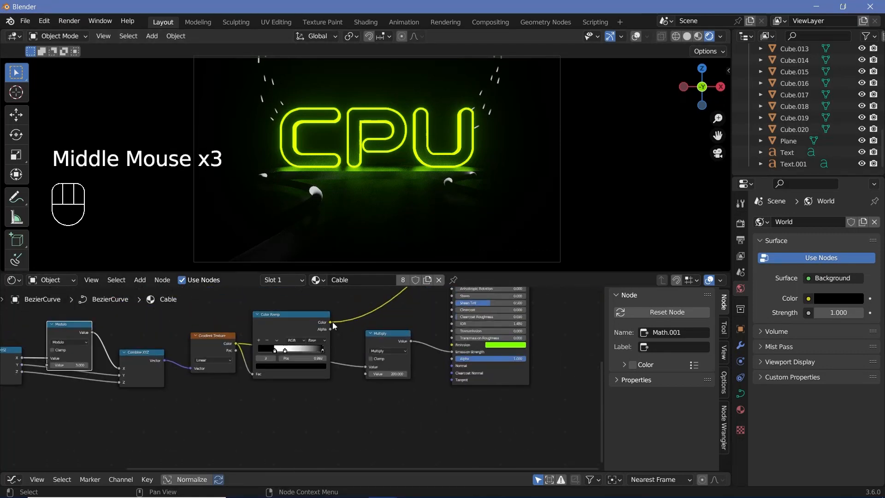
left_click(333, 322)
middle_click_drag(364, 366, 429, 415)
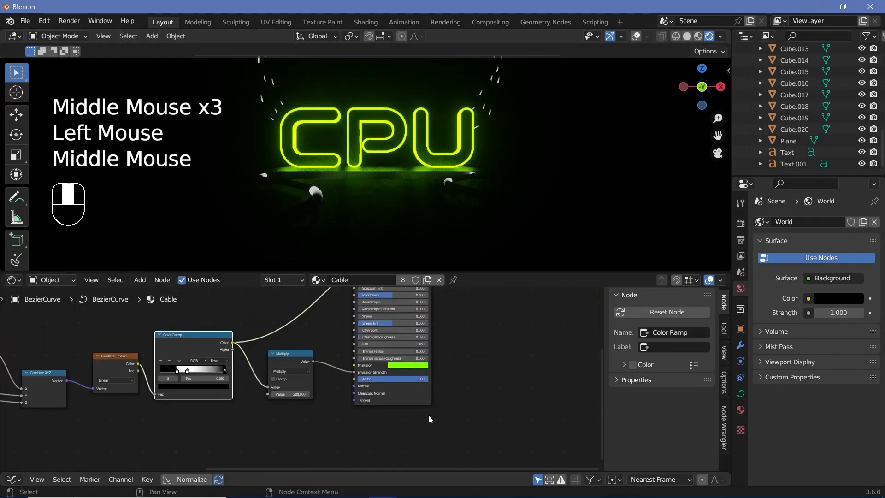
left_click(417, 399)
left_click(417, 400, "ctrl+shift")
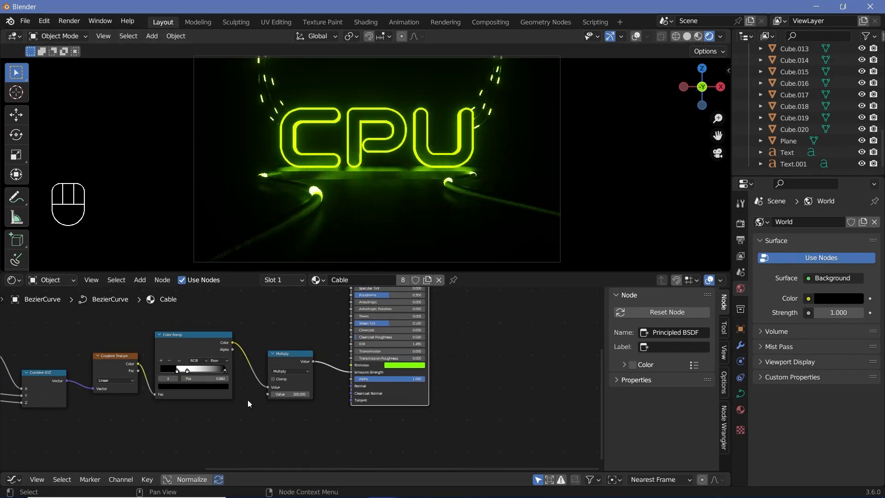
Slide the Mapping node's X location to 22.8 m to test how the pulses travel along the cables
middle_click_drag(247, 400, 544, 377)
scroll(261, 386, "up", 2)
middle_click_drag(260, 386, 272, 358)
scroll(343, 369, "up", 2)
left_click_drag(272, 358, 383, 358, "shift")
scroll(288, 329, "down", 2)
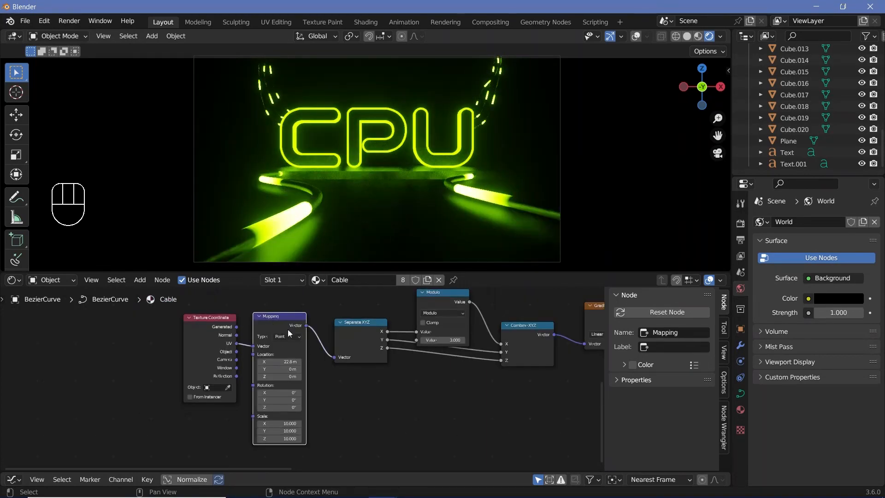
Enlarge the area below the node graph, switch it to the Timeline and frame its full range
left_click_drag(377, 473, 162, 408)
left_click(11, 422)
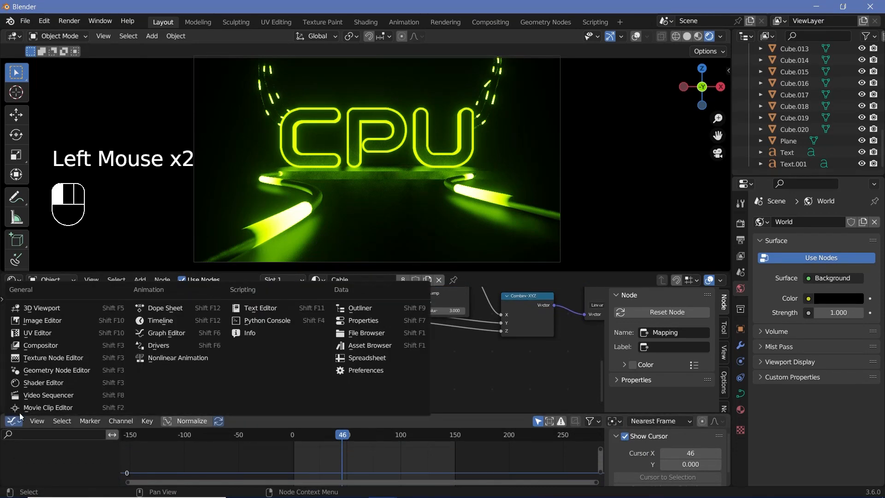
left_click(173, 322)
middle_click_drag(123, 451, 171, 452)
scroll(263, 320, "down", 1)
Set the Mapping node's X location to 0 m at frame 0 and keyframe the location
left_click(271, 303)
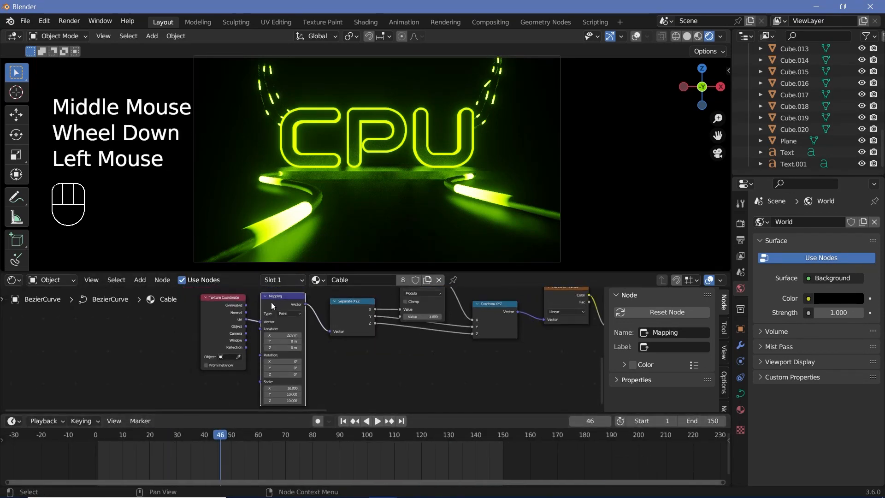
left_click(92, 441)
scroll(303, 349, "up", 5)
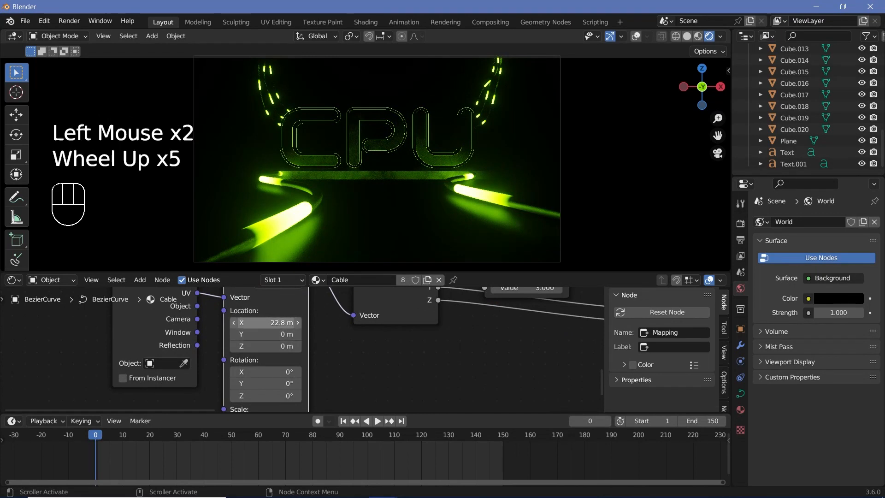
left_click(271, 325)
type("0")
key("Return")
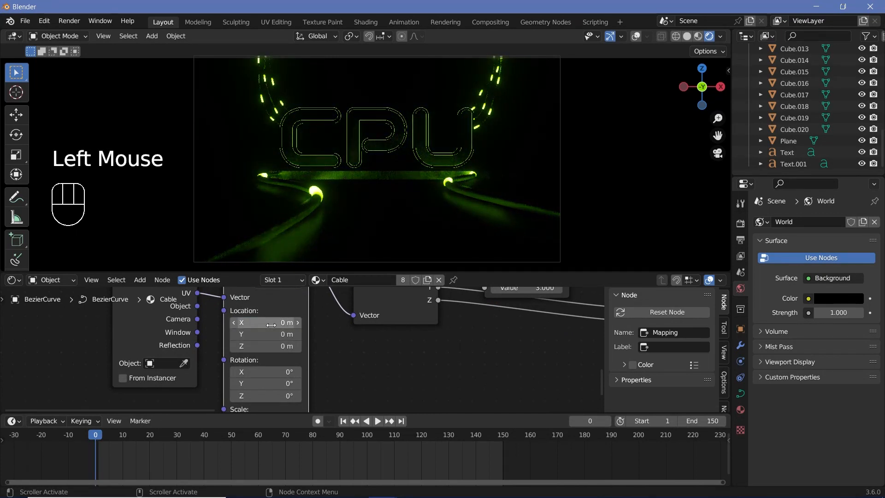
key("i")
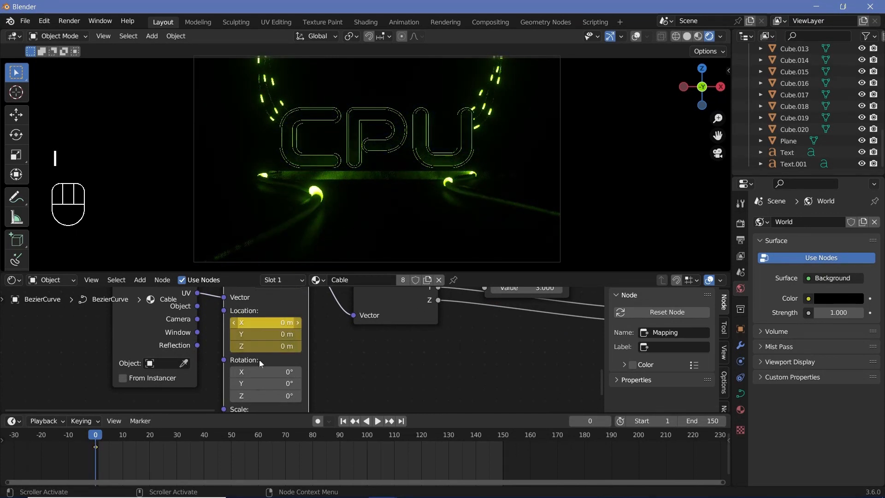
Go to frame 150 and slide the Mapping node's X location to 12.1 m while comparing the pulse position on a cable close up
left_click(502, 438)
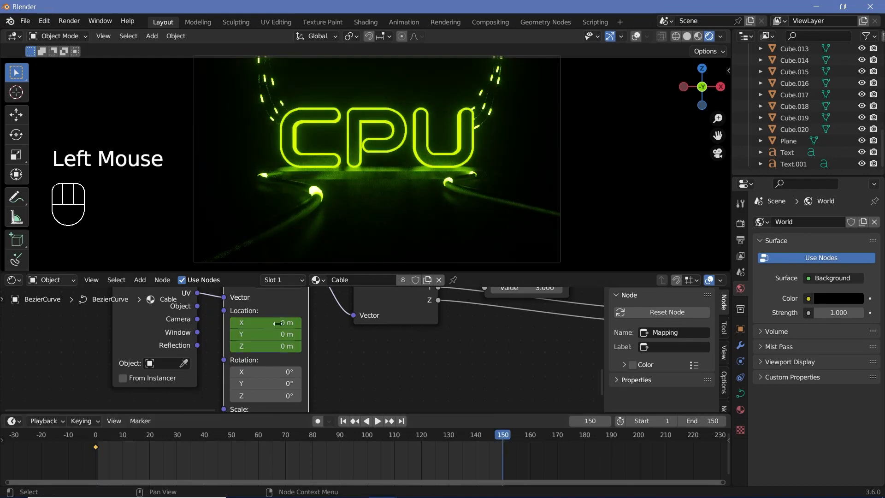
scroll(295, 350, "up", 2)
middle_click_drag(295, 351, 309, 353)
scroll(308, 353, "up", 1)
scroll(309, 353, "up", 1)
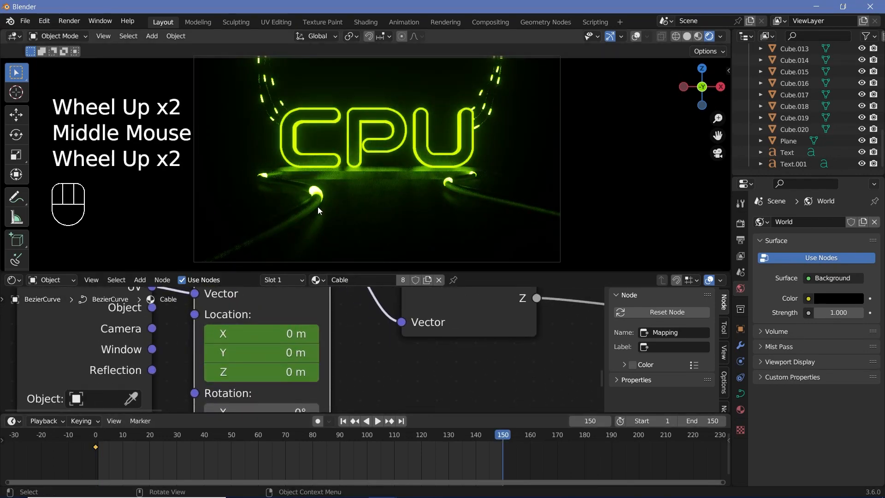
scroll(318, 209, "up", 3)
middle_click_drag(318, 203, 413, 161, "shift")
scroll(345, 236, "up", 2)
scroll(368, 198, "up", 1)
middle_click_drag(348, 211, 399, 138, "shift")
scroll(369, 189, "up", 3)
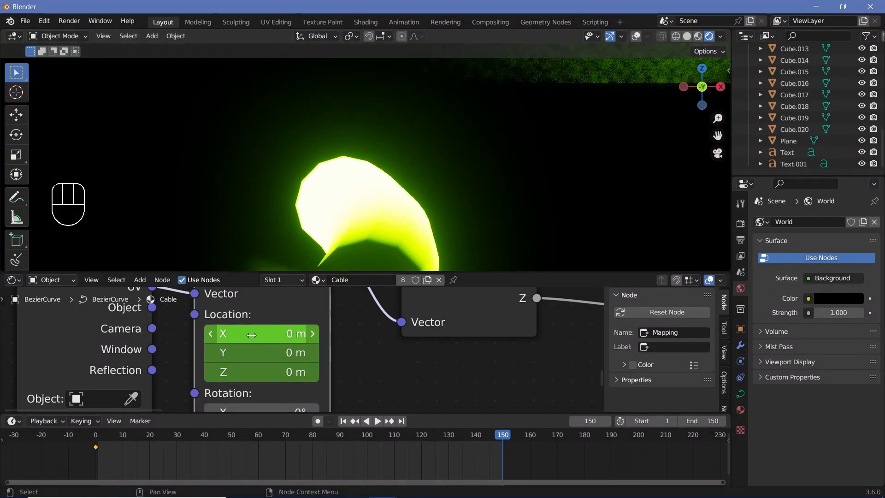
left_click_drag(251, 334, 279, 334)
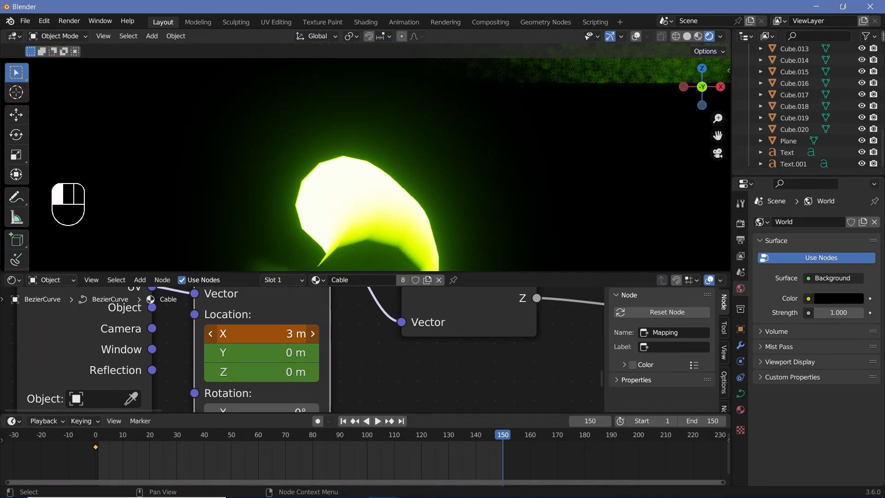
left_click_drag(278, 334, 363, 335)
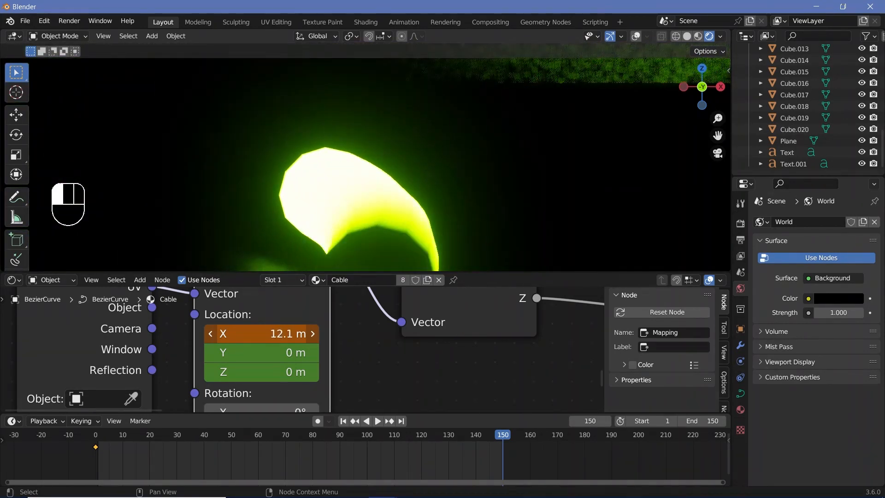
Set the Mapping node's X location to 12 m and keyframe the location at frame 150
left_click(253, 335)
type("12")
key("Return")
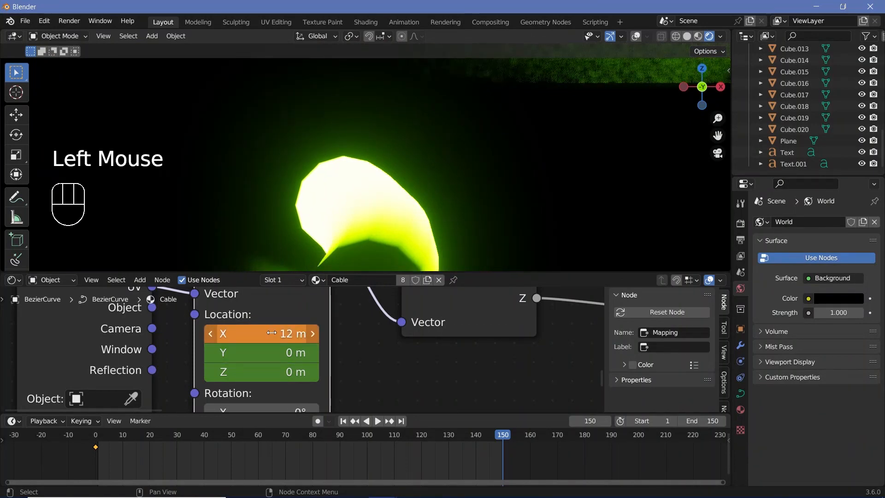
key("i")
scroll(254, 448, "down", 3)
scroll(374, 169, "down", 5)
left_click(311, 304)
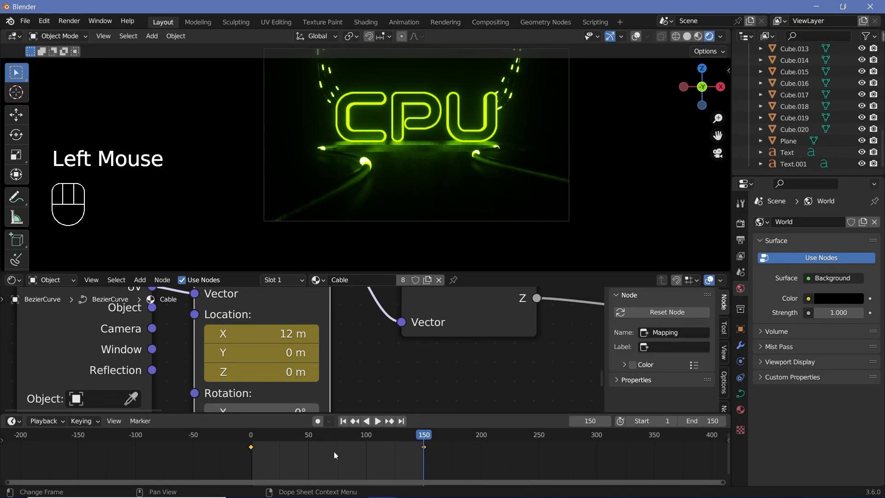
Set the Mapping location keyframes' interpolation to linear and play back the animation to check the moving pulses
key("t")
left_click(145, 421)
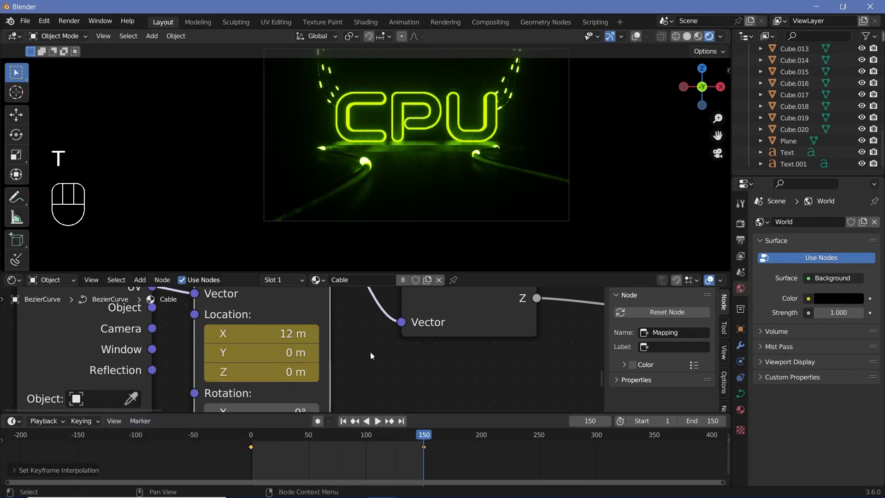
key("space")
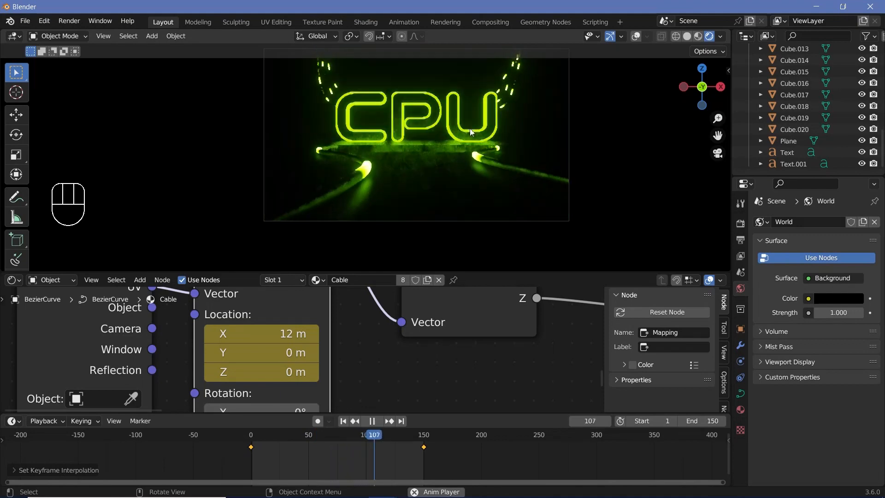
middle_click_drag(470, 106, 460, 130, "shift")
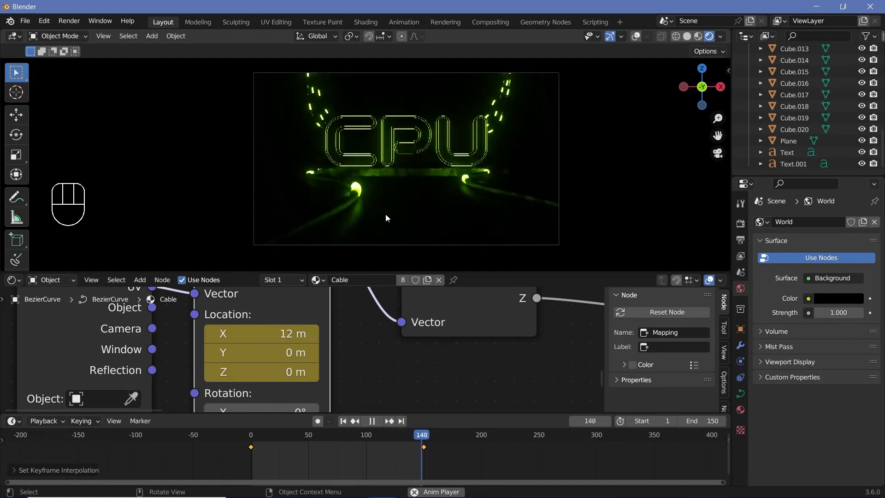
scroll(374, 187, "up", 2)
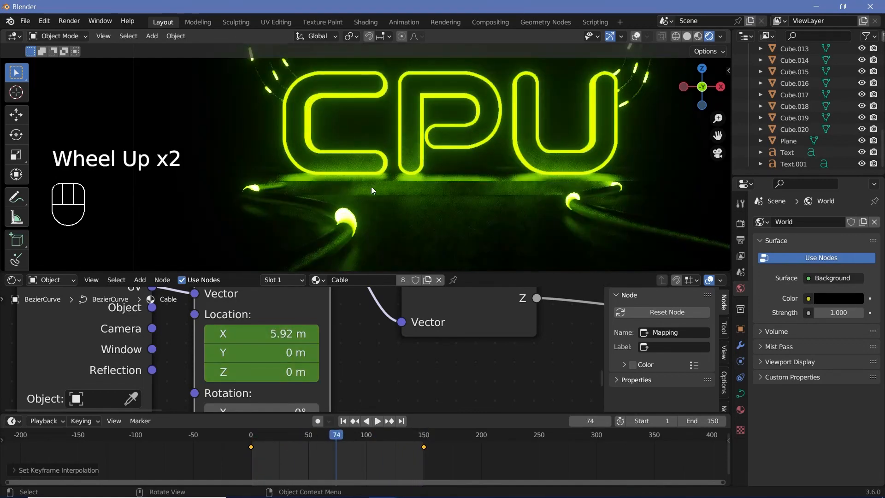
Set the bevel resolution of the cable on the C side to 32
scroll(355, 194, "up", 2)
middle_click_drag(352, 195, 392, 191, "shift")
scroll(392, 192, "up", 2)
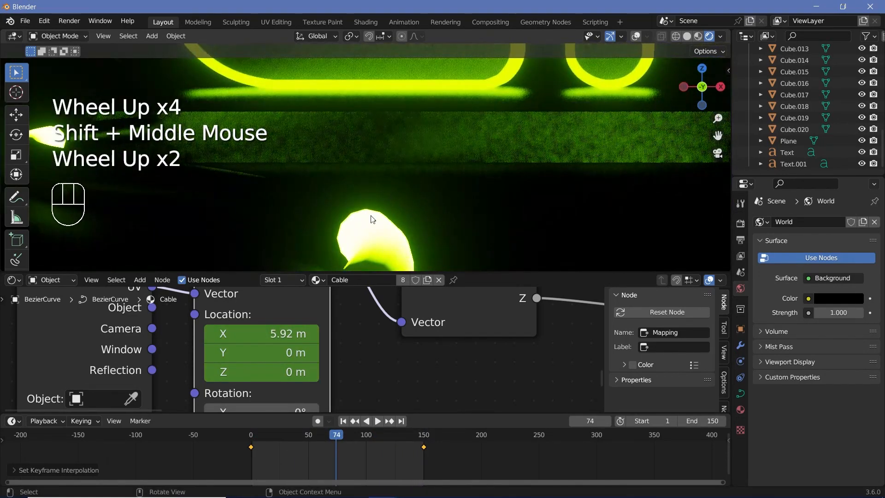
scroll(373, 219, "up", 4)
middle_click_drag(350, 231, 363, 212, "shift")
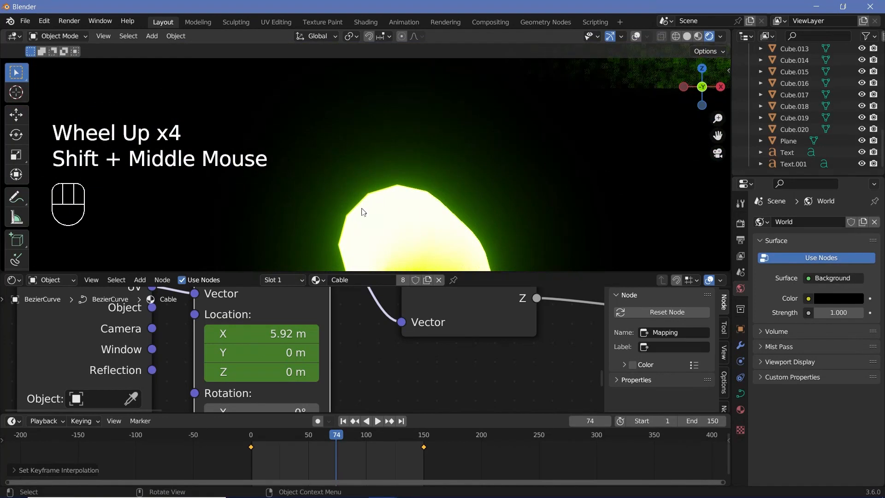
left_click(741, 394)
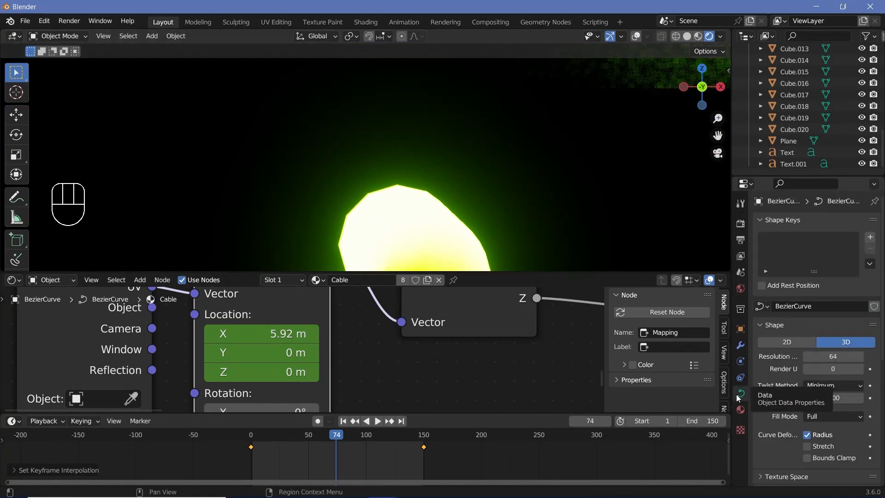
scroll(777, 380, "down", 7)
left_click(833, 402)
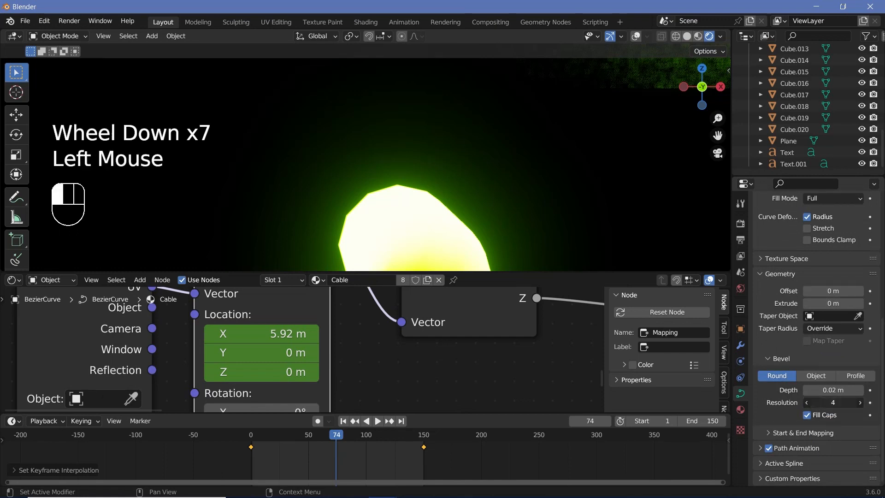
left_click_drag(833, 402, 848, 402)
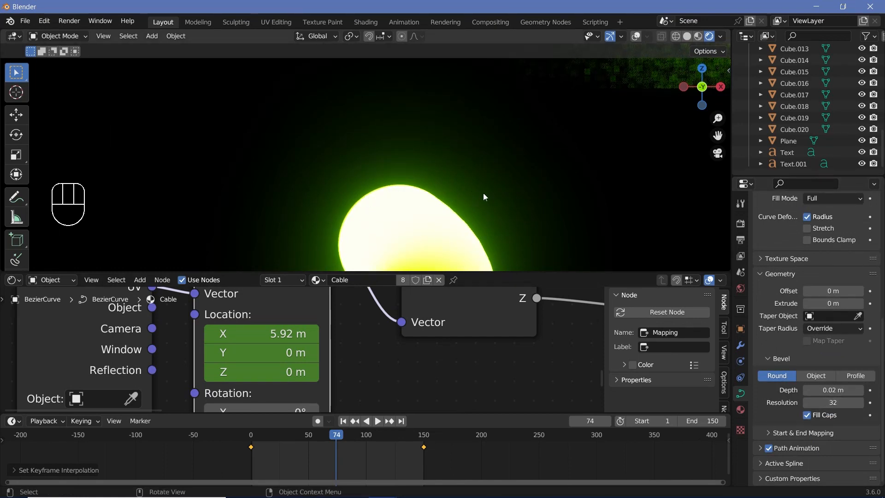
Set the bevel resolution of the front cable on the U side to 32 as well
scroll(483, 193, "down", 2)
middle_click_drag(579, 214, 485, 194, "shift")
scroll(620, 175, "up", 1)
left_click(629, 172)
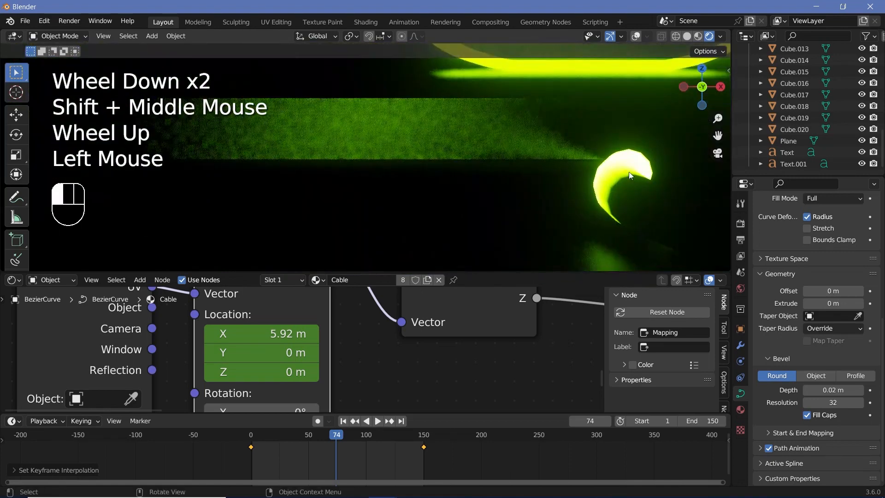
key("ctrl+z")
key("ctrl+z")
left_click_drag(834, 402, 881, 403)
scroll(474, 116, "down", 3)
scroll(430, 144, "up", 3)
middle_click_drag(474, 116, 318, 132, "shift")
scroll(318, 132, "up", 2)
scroll(318, 134, "up", 2)
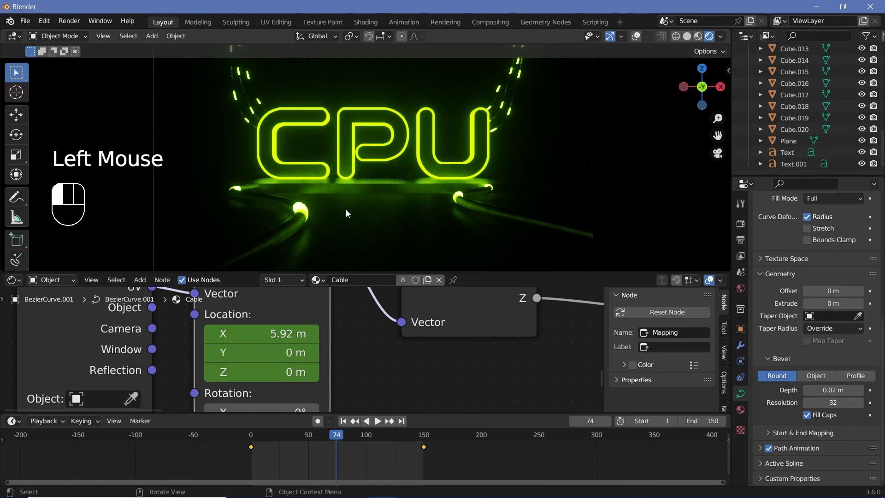
Increase the Metallic value of the floor plane's Floor material
left_click(346, 209)
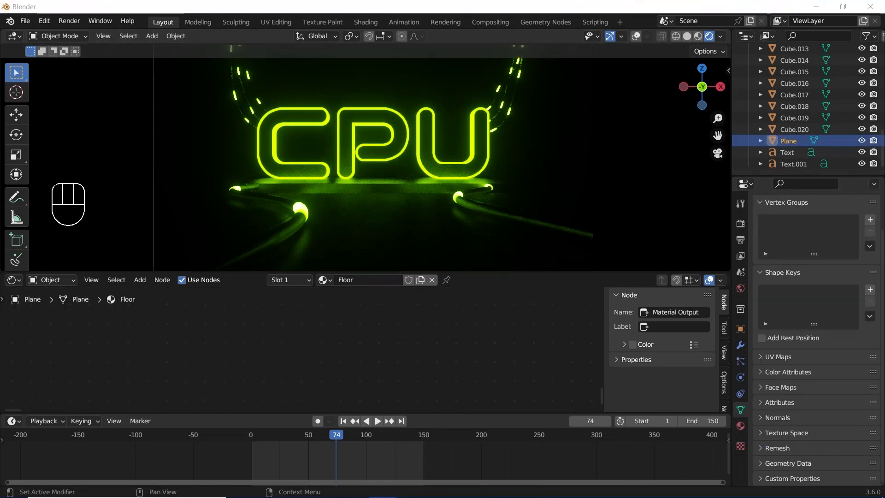
scroll(452, 318, "down", 6)
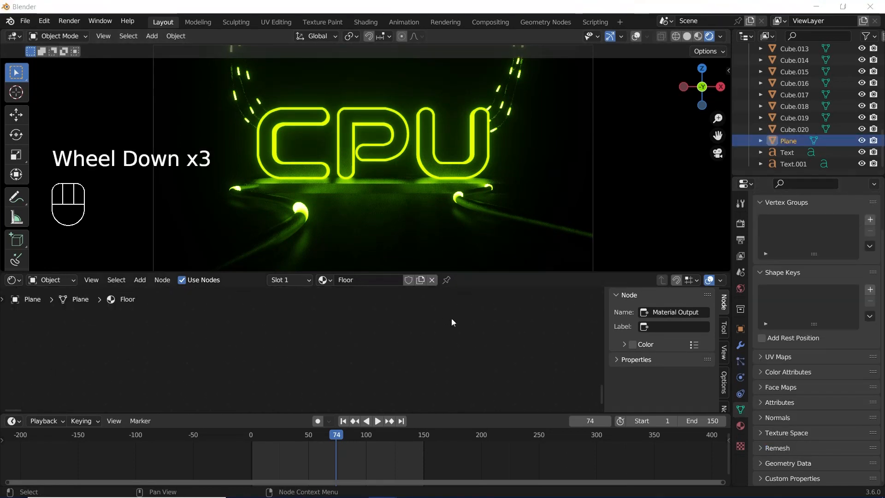
middle_click_drag(452, 318, 548, 388)
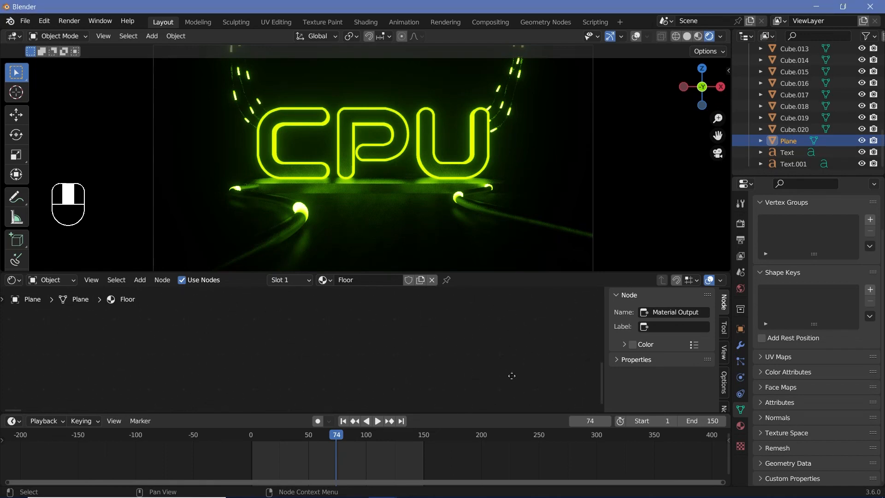
key("KP_Decimal")
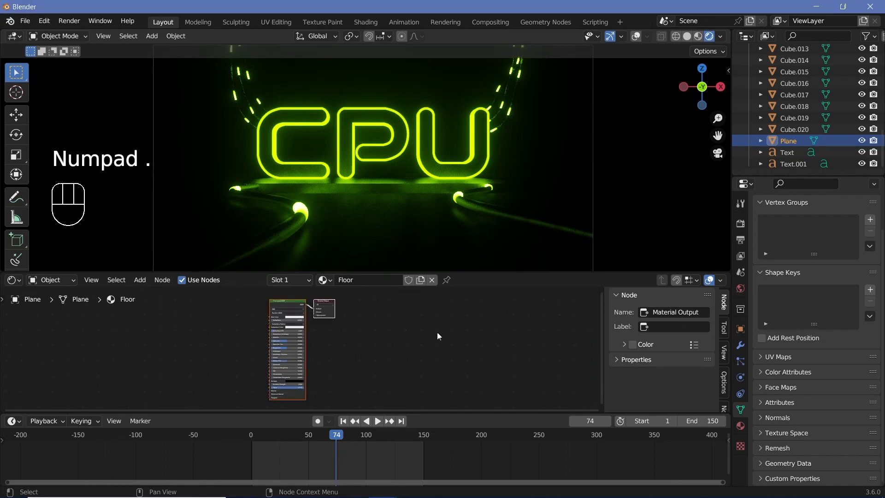
scroll(322, 348, "up", 3)
middle_click_drag(348, 348, 440, 399)
middle_click_drag(352, 384, 382, 342)
scroll(389, 342, "up", 5)
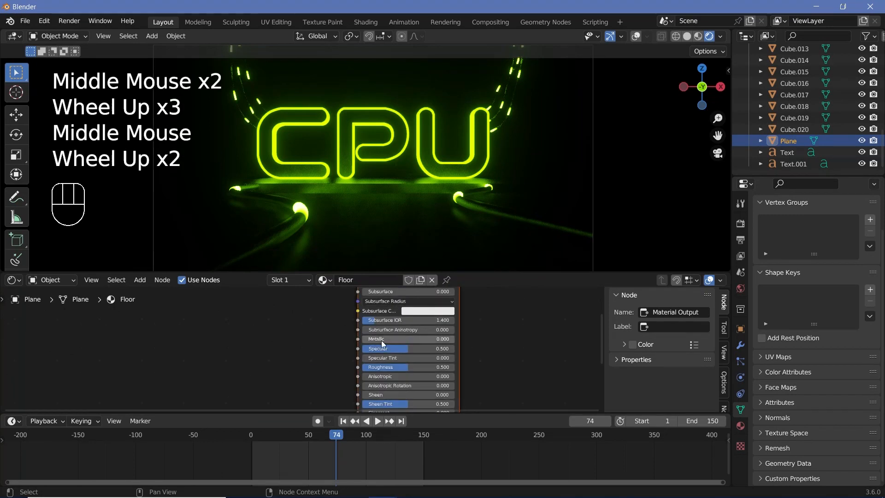
left_click(457, 338)
middle_click_drag(458, 338, 397, 356)
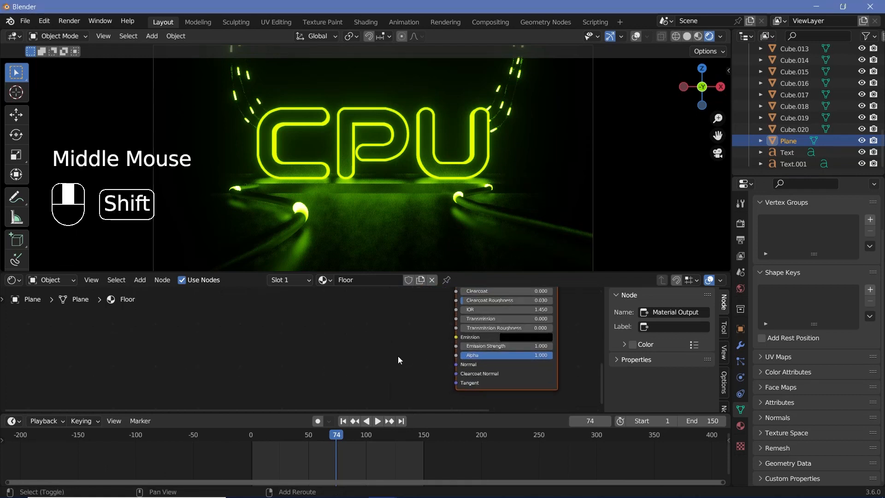
Add a Voronoi Texture node to the Floor material with the Chebychev distance metric and the F2 feature
key("shift+a")
type("voron")
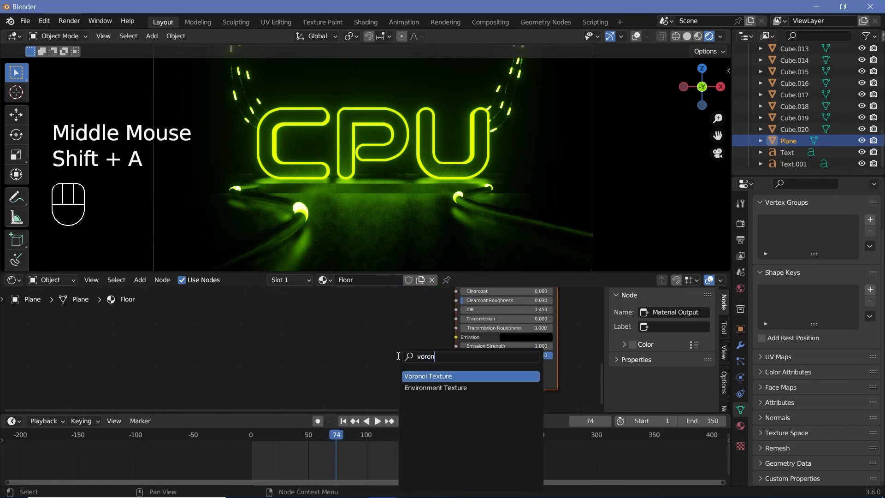
key("Return")
scroll(286, 335, "up", 2)
left_click(256, 362)
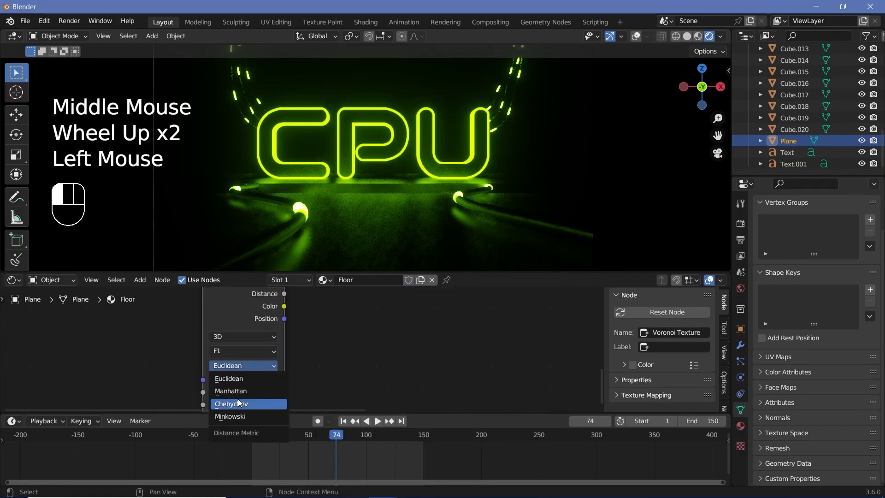
left_click(238, 399)
left_click(243, 350)
left_click(229, 377)
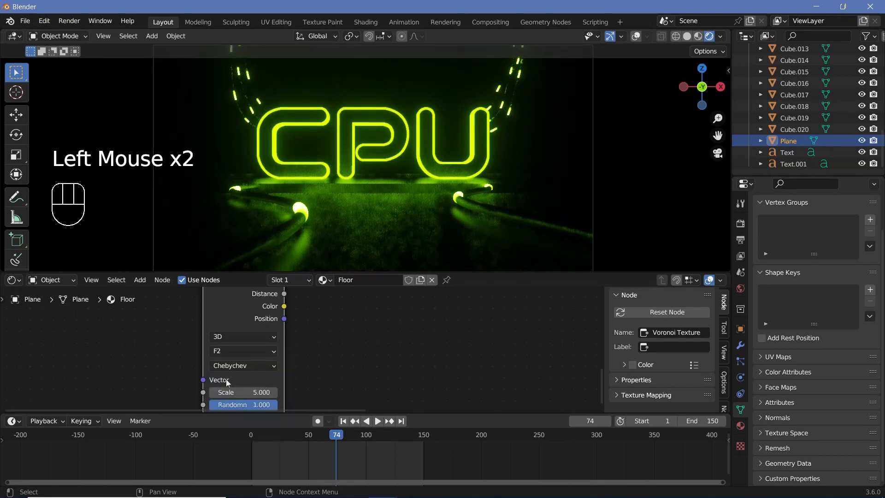
scroll(322, 376, "down", 2)
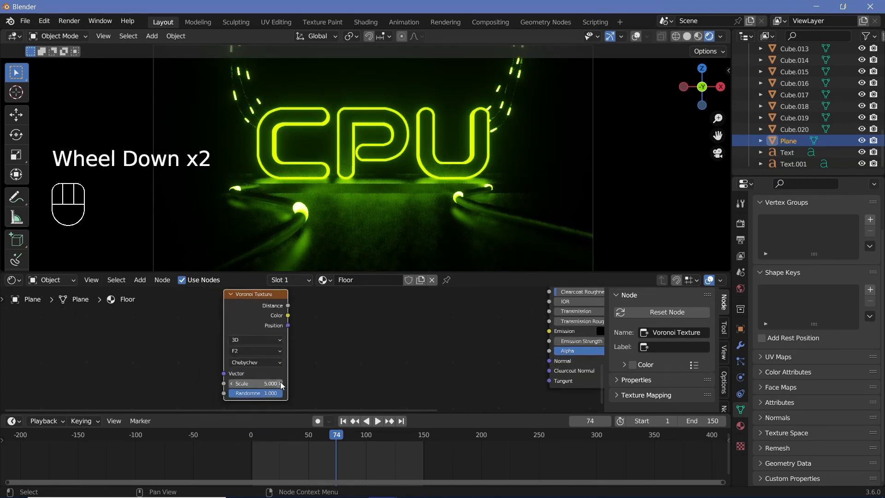
Add a Color Ramp node, feed the Voronoi Distance output into its Fac input and arrange both nodes side by side
key("shift+a")
left_click(360, 331)
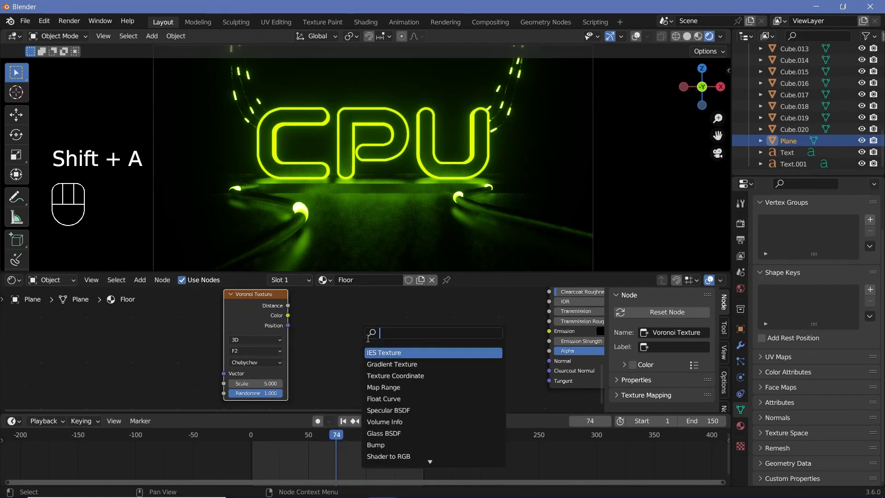
type("col")
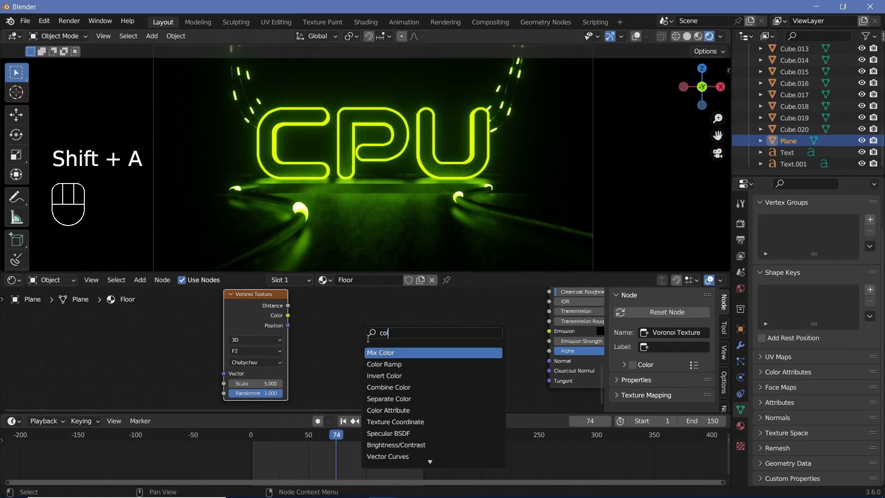
left_click(384, 364)
left_click(384, 364)
left_click_drag(289, 306, 327, 386)
left_click_drag(375, 324, 352, 313)
left_click_drag(215, 339, 369, 320)
left_click_drag(372, 318, 300, 327)
Add a Bump node, linking the Color Ramp's Color to its Height and its Normal output to the Principled BSDF's Normal
key("shift+a")
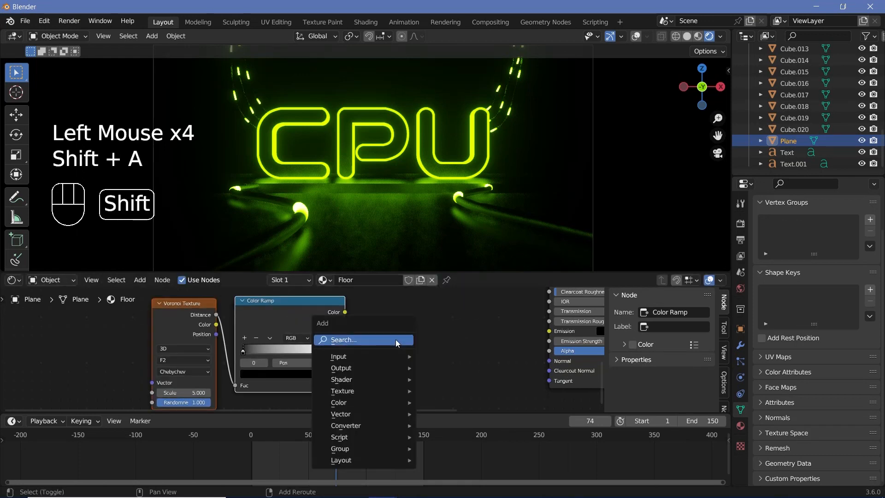
left_click(397, 343)
type("bump")
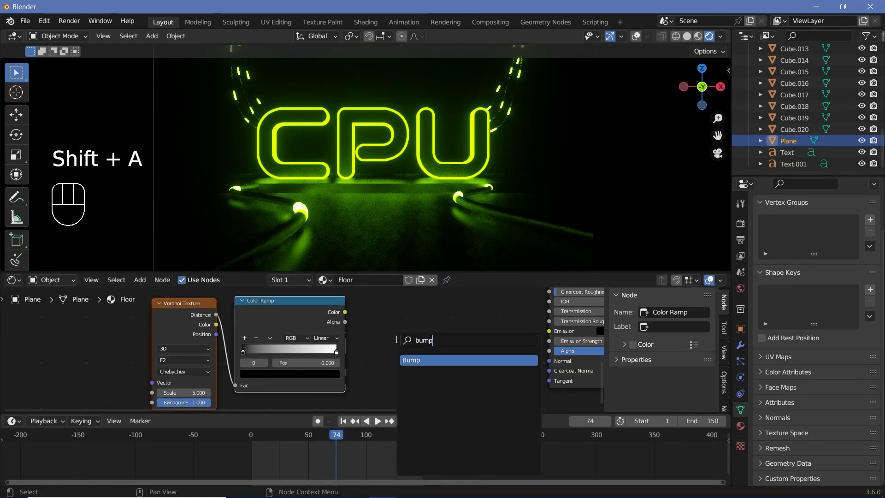
key("Return")
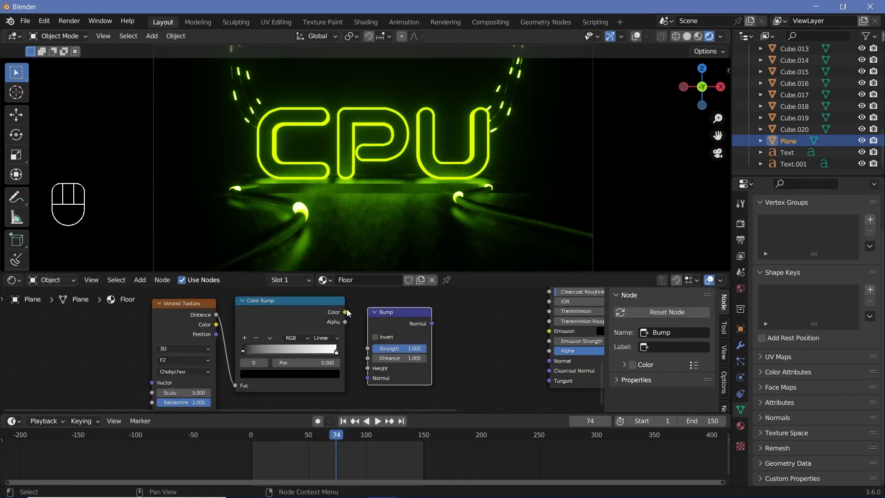
left_click_drag(346, 313, 367, 368)
left_click_drag(432, 323, 548, 361)
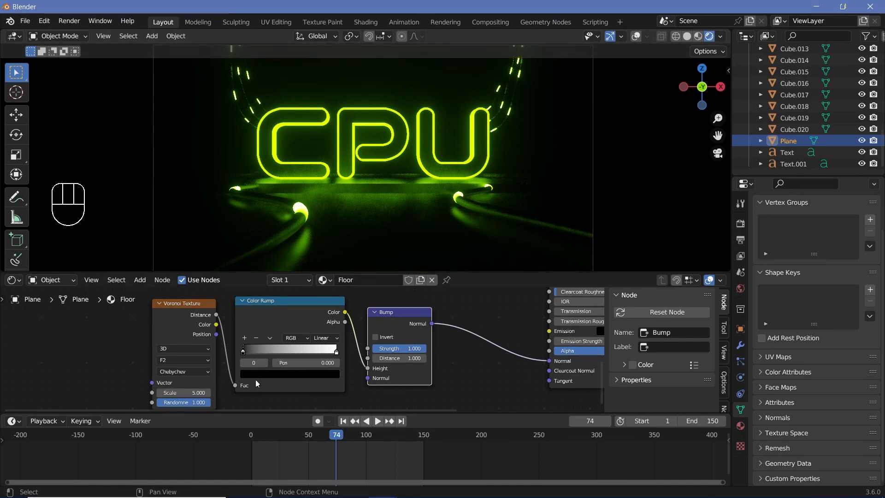
Try higher scales on the floor's Voronoi Texture and set its Scale to 500
middle_click_drag(256, 380, 313, 359)
left_click_drag(245, 370, 388, 371)
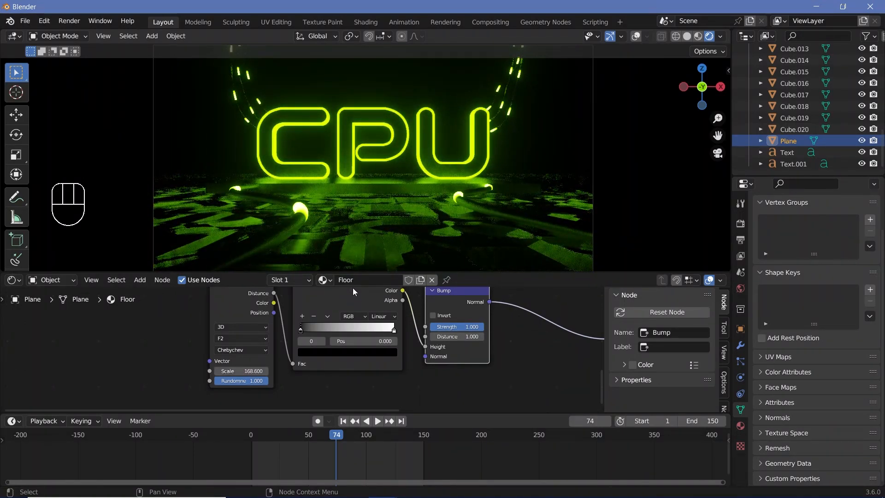
left_click_drag(244, 370, 553, 370)
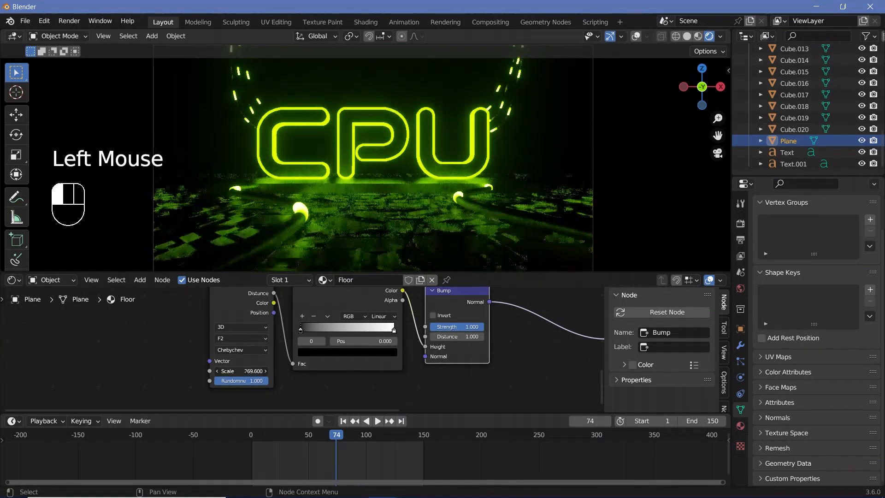
double_click(245, 370)
type("500")
key("Return")
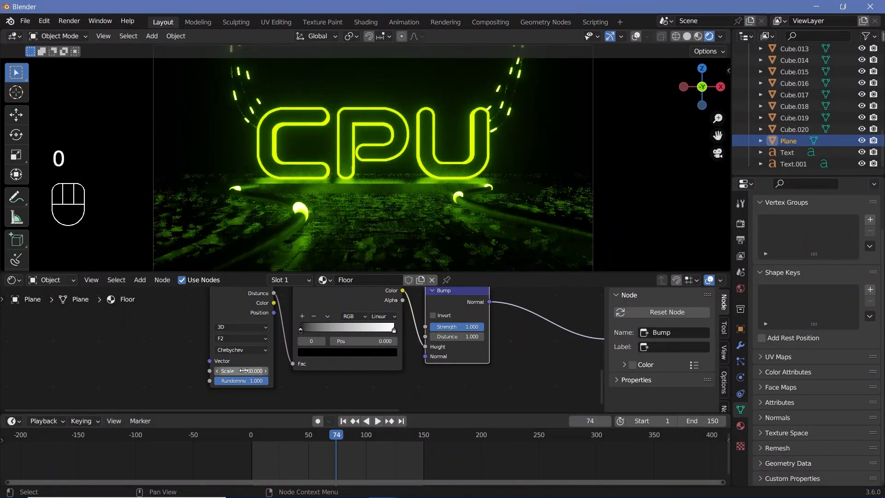
Move the Color Ramp's black stop to position 0.255 and its white stop to 0.905
left_click_drag(302, 330, 328, 331)
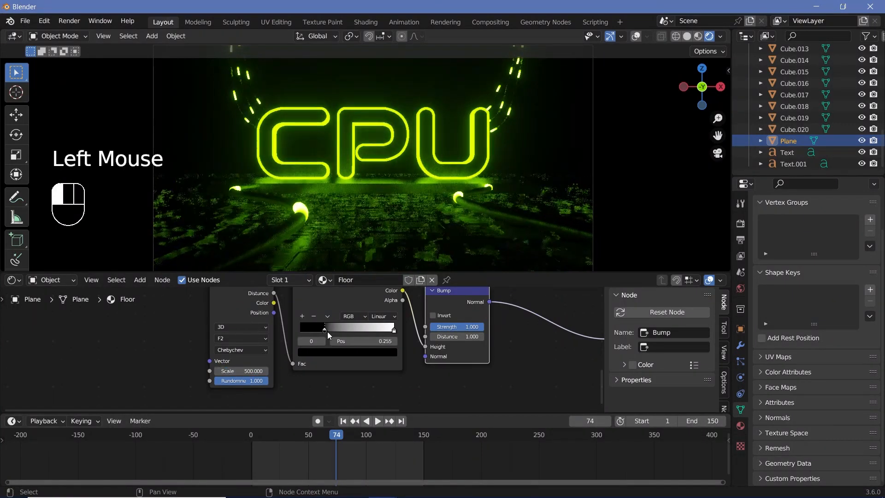
mouse_move(392, 331)
left_mouse_down()
mouse_move(381, 329)
mouse_move(395, 334)
left_mouse_up()
left_click_drag(395, 332, 385, 329)
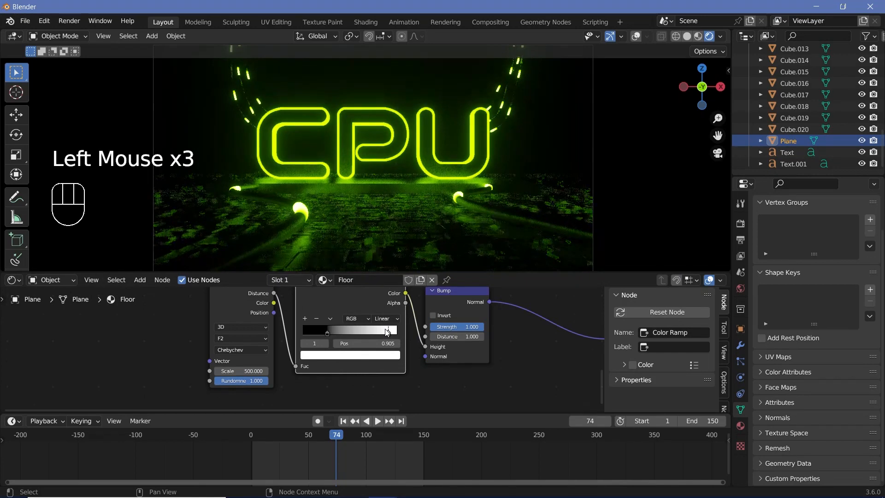
scroll(380, 240, "up", 2)
middle_click_drag(318, 244, 347, 154, "shift")
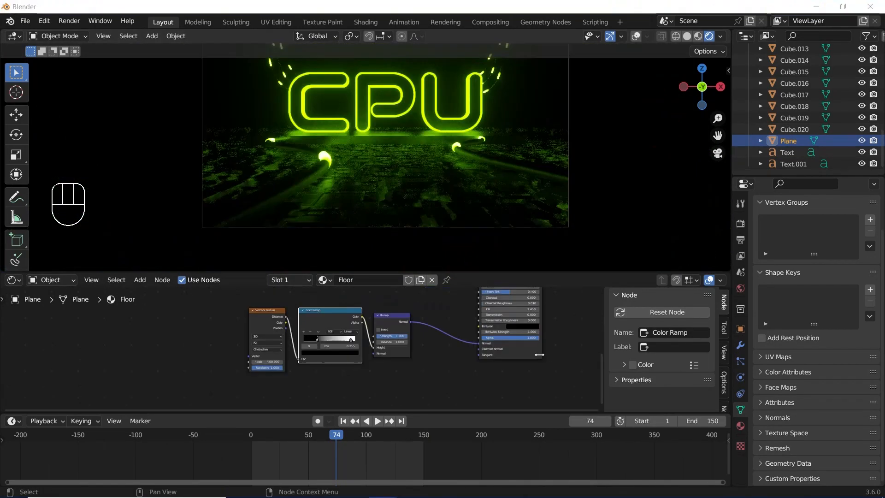
Move the Voronoi Texture, Color Ramp and Bump nodes together farther away from the Principled BSDF
scroll(472, 347, "up", 2)
middle_click_drag(473, 348, 486, 345)
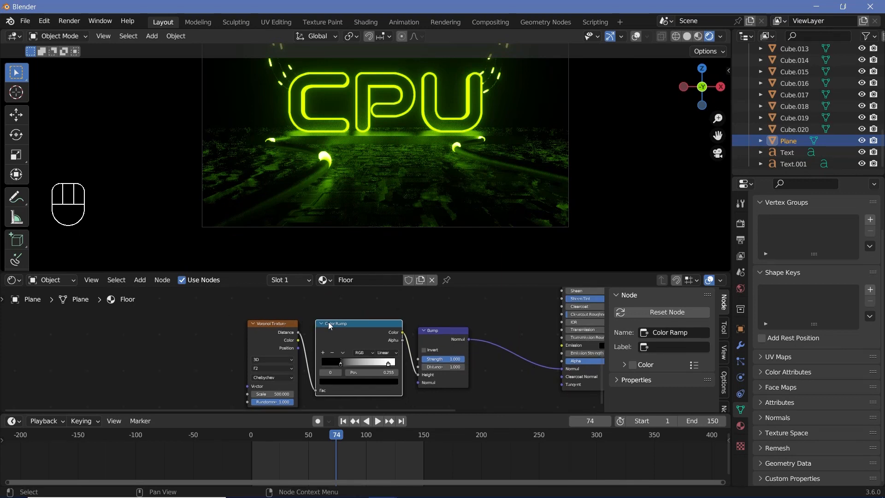
left_click(280, 330)
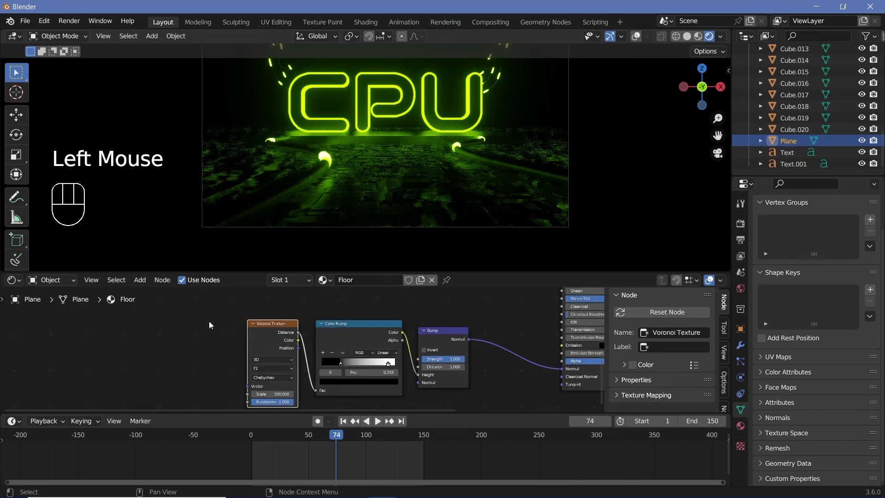
left_click_drag(209, 325, 474, 396)
left_click_drag(443, 328, 368, 367)
left_click(353, 340)
Duplicate the Color Ramp above the Bump node and link the original's Color to the copy's Fac
left_click(239, 351)
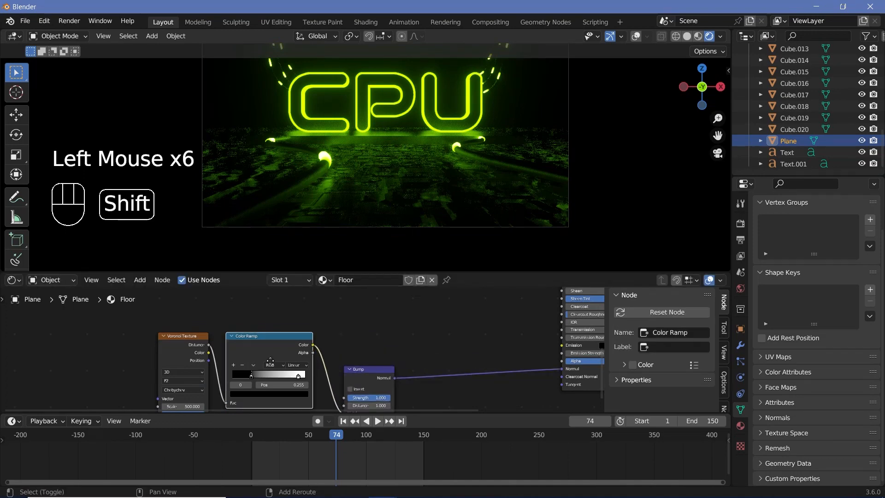
key("shift+d")
left_click_drag(314, 380, 336, 386)
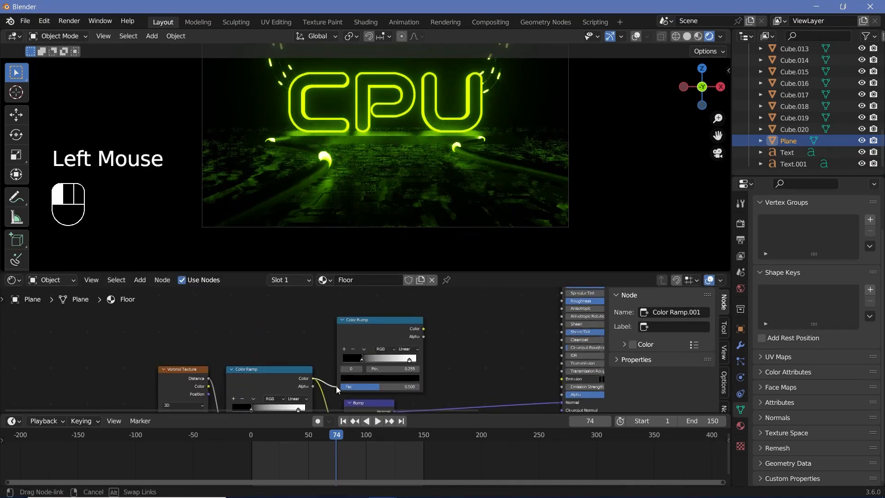
Add a Math node fed by the second Color Ramp's Color, set it to Multiply and its other Value to 100
middle_click_drag(497, 366, 391, 356)
scroll(391, 357, "up", 1)
key("shift+a")
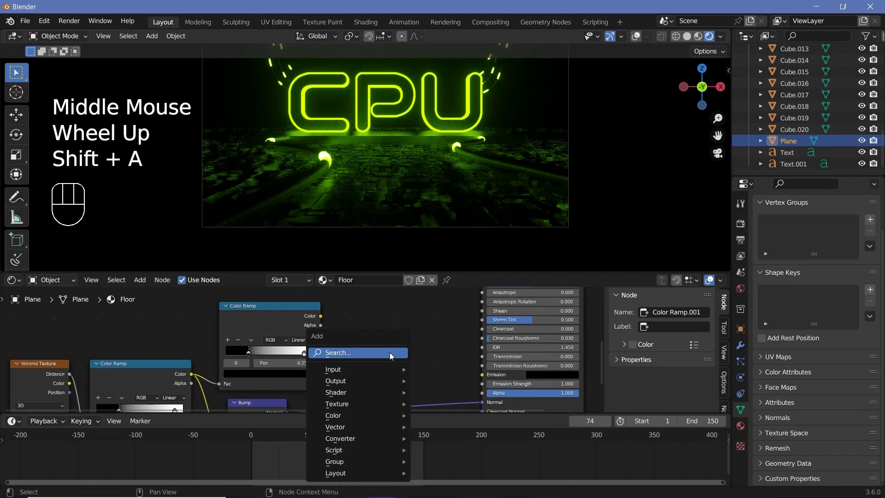
mouse_move(389, 353)
type("math")
key("Return")
left_click(363, 305)
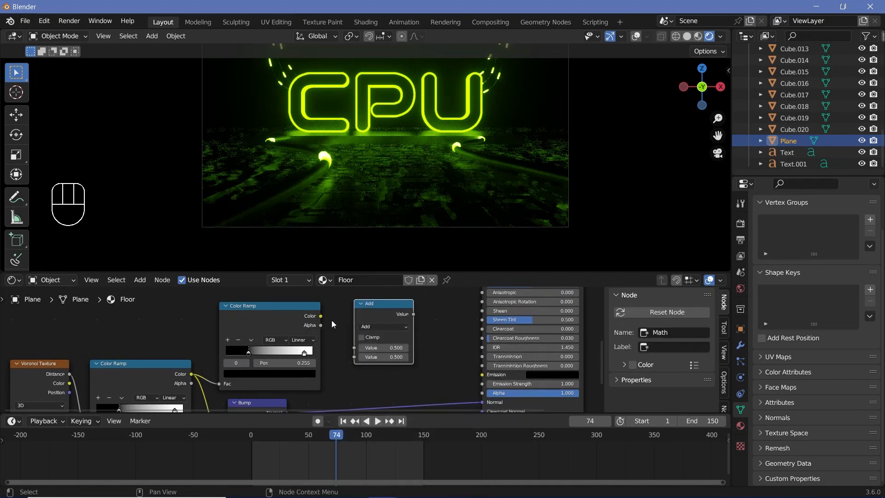
left_click_drag(321, 316, 357, 347)
left_click(393, 327)
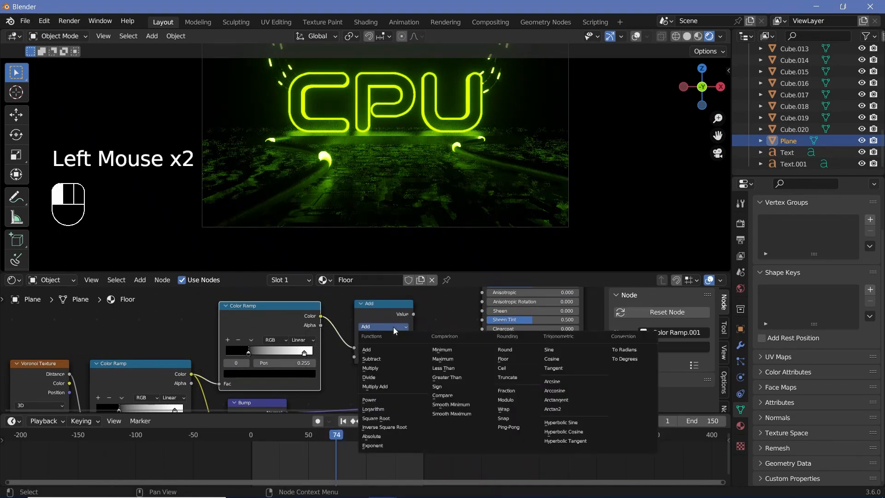
left_click(377, 369)
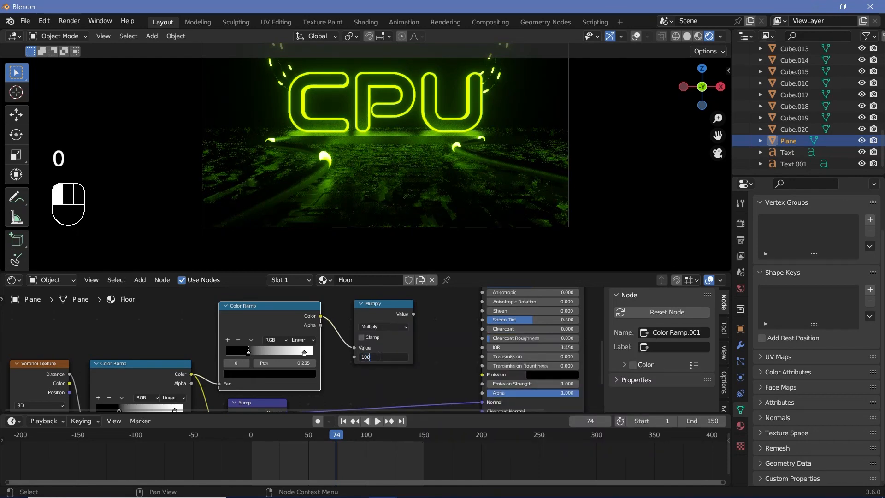
left_click(410, 341)
Link the Multiply Value to the Principled BSDF's Emission Strength and set the Emission color to a saturated yellowish green
left_click_drag(414, 314, 505, 378)
left_click(545, 375)
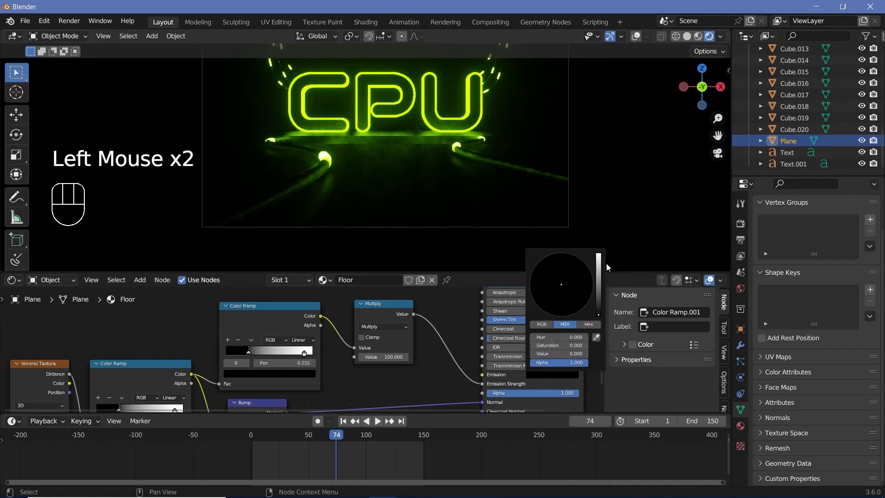
left_click(557, 277)
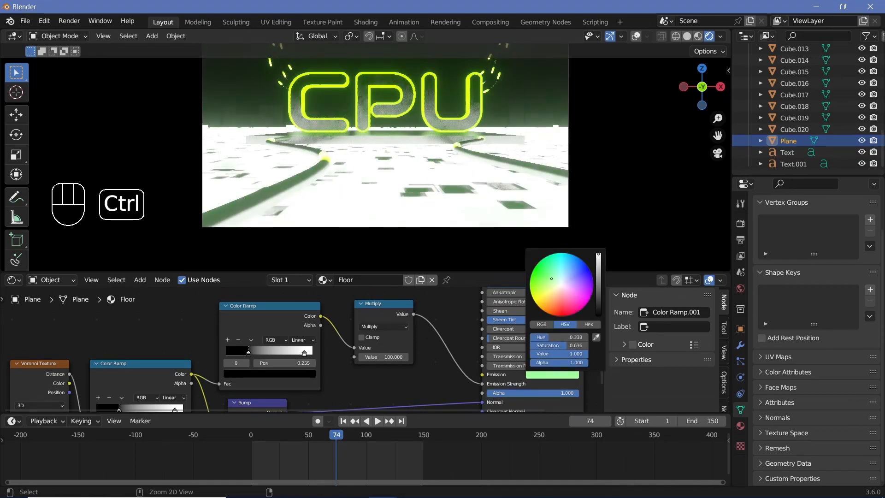
left_click(553, 310, "ctrl")
Move the second Color Ramp's black stop to position 0.807 and its white stop to the far end
scroll(260, 356, "up", 2)
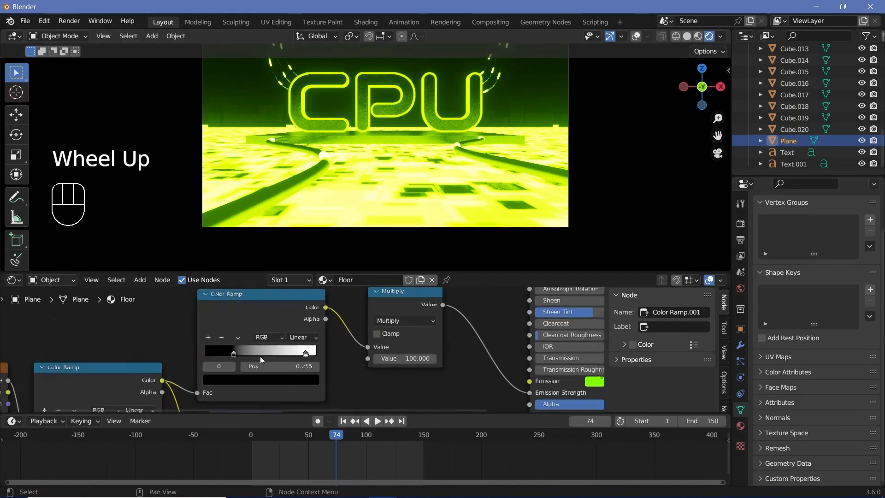
left_click_drag(228, 350, 297, 355)
left_click(310, 354)
left_click(285, 354)
scroll(391, 128, "up", 1)
scroll(392, 128, "up", 1)
middle_click_drag(392, 128, 388, 182, "shift")
scroll(325, 167, "up", 3)
scroll(387, 182, "up", 2)
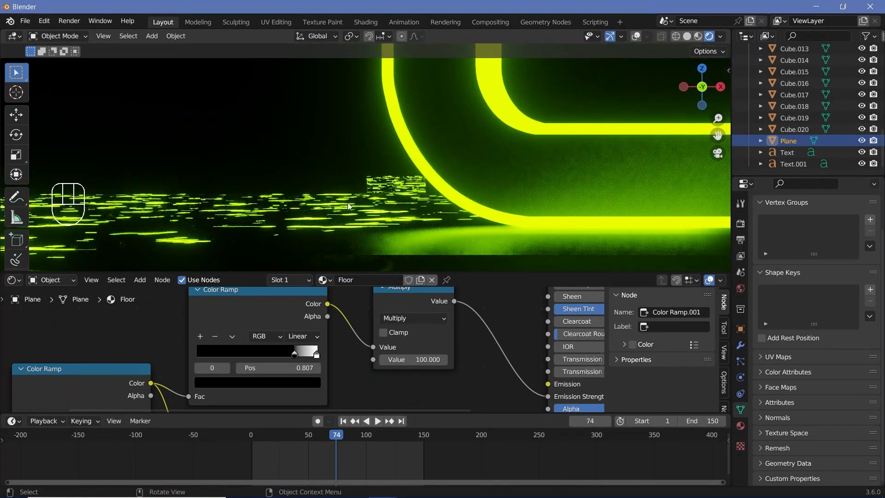
scroll(371, 198, "down", 4)
middle_click_drag(591, 209, 461, 164, "shift")
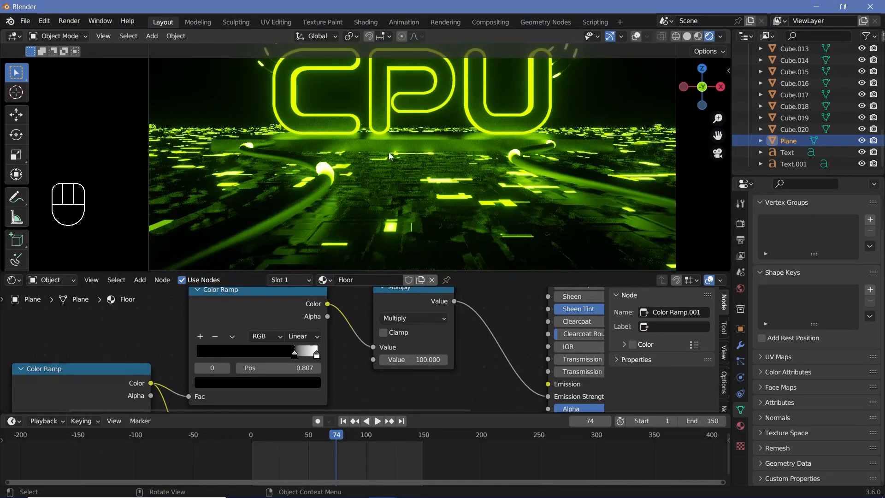
Shift the floor's texture, ramp, bump and math nodes together farther from the Principled BSDF
scroll(200, 344, "down", 6)
left_click_drag(157, 325, 323, 408)
left_click_drag(339, 333, 285, 340)
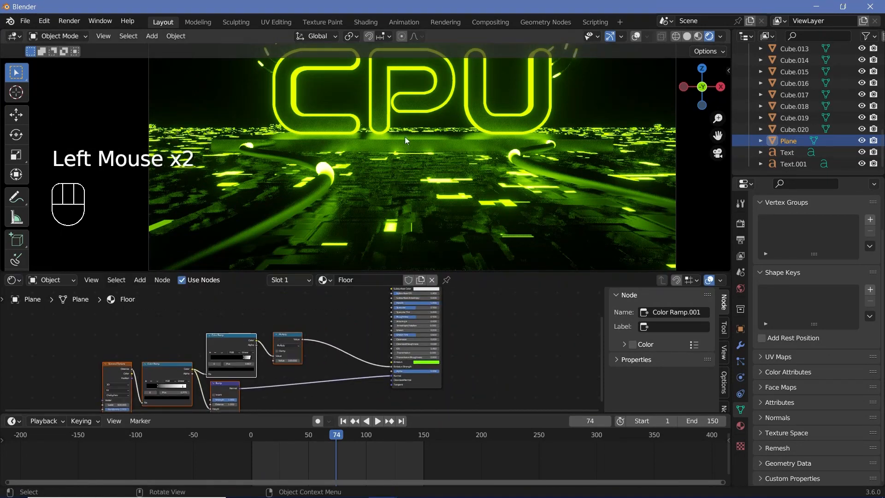
Duplicate the Multiply node onto the link to Emission Strength and set the copy's Value to 1
scroll(300, 338, "up", 2)
left_click(275, 329)
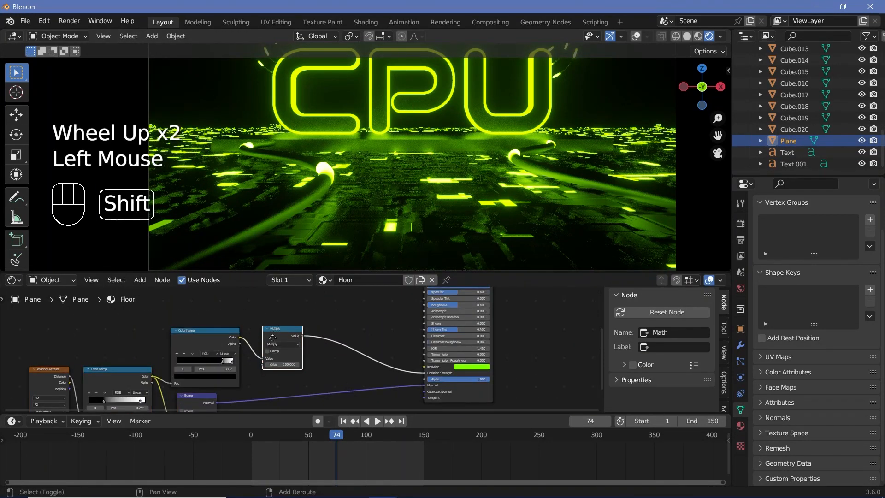
key("shift+d")
scroll(336, 343, "up", 3)
left_click(387, 376)
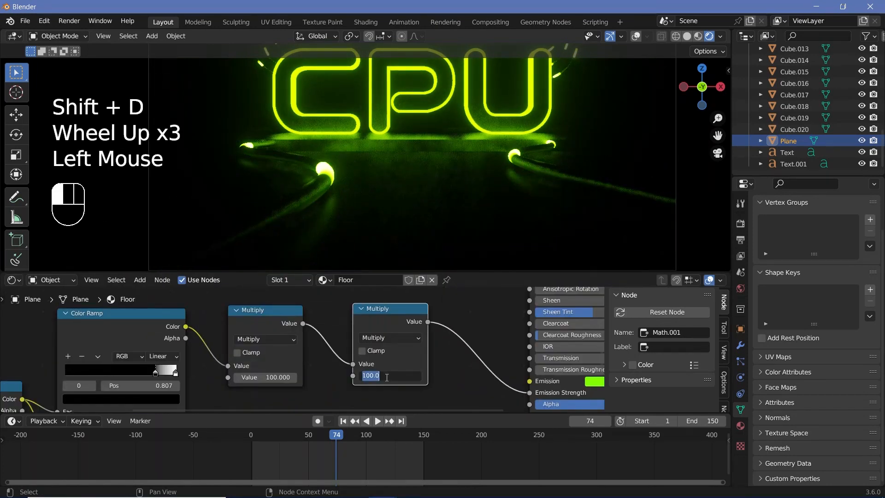
type("1")
key("Return")
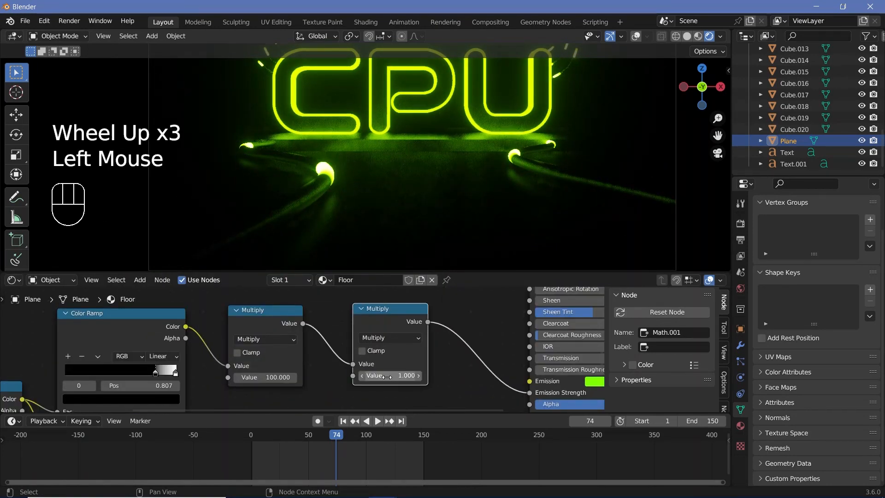
Add a Gradient Texture above the Color Ramp and link its Color to the second Multiply node's lower Value
scroll(281, 339, "down", 2)
middle_click_drag(280, 341, 367, 330)
scroll(367, 331, "down", 1)
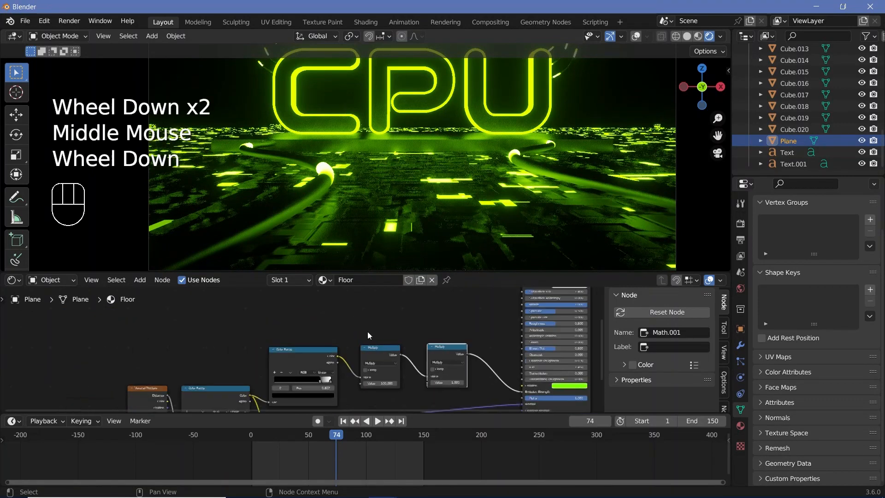
key("shift+a")
left_click(285, 332)
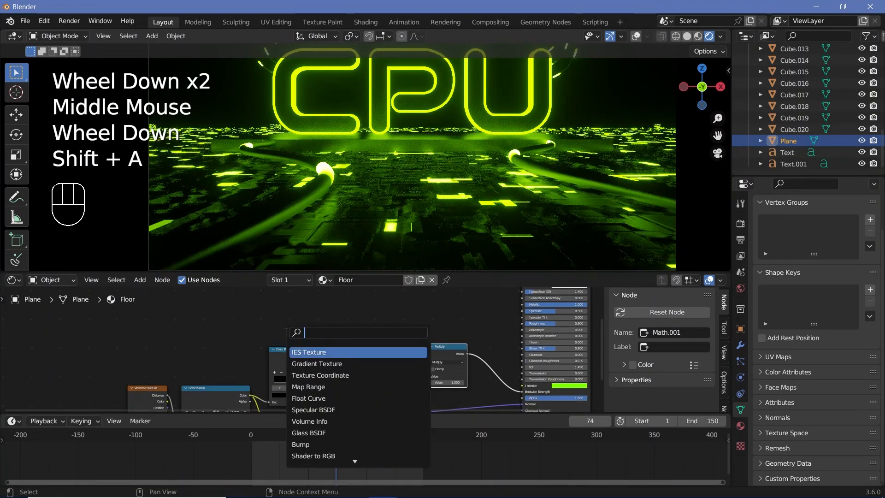
type("gra")
key("Return")
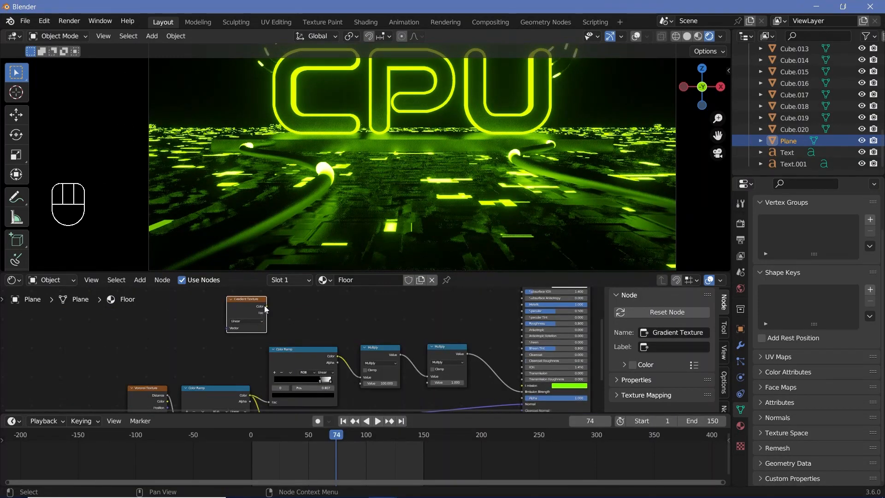
left_click(248, 310)
left_click_drag(266, 306, 435, 383)
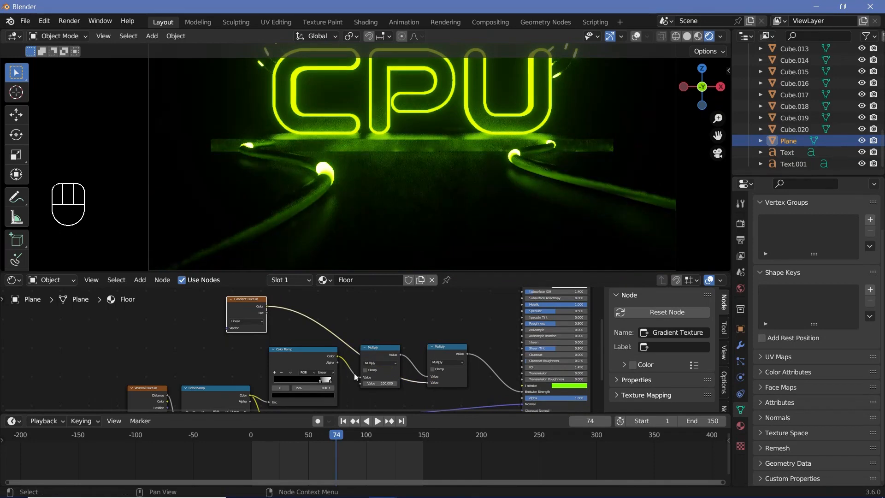
Add Texture Coordinate and Mapping nodes before the Gradient Texture and feed the Object output into Mapping's Vector
middle_click_drag(355, 374, 488, 403)
scroll(489, 403, "up", 2)
left_click(358, 334)
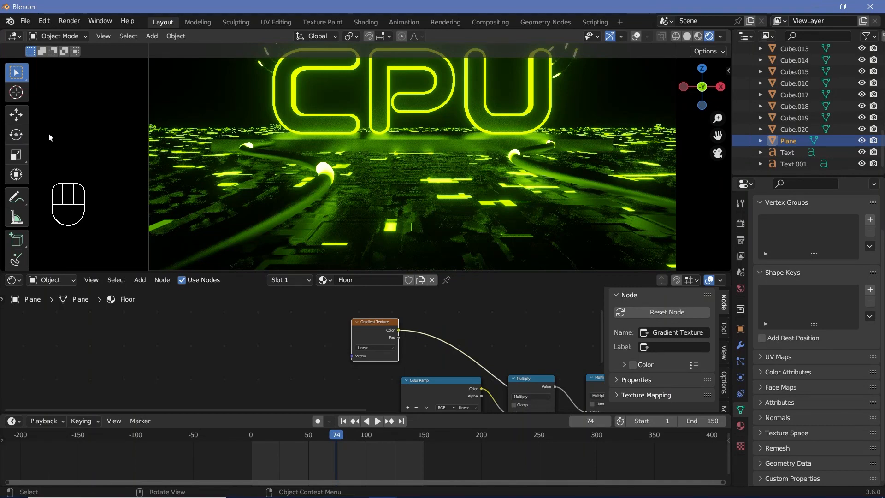
left_click(358, 331)
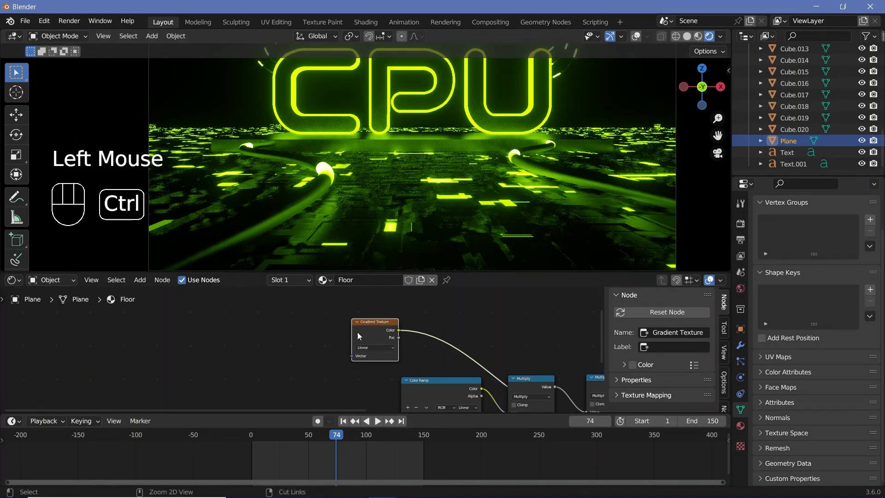
key("ctrl+t")
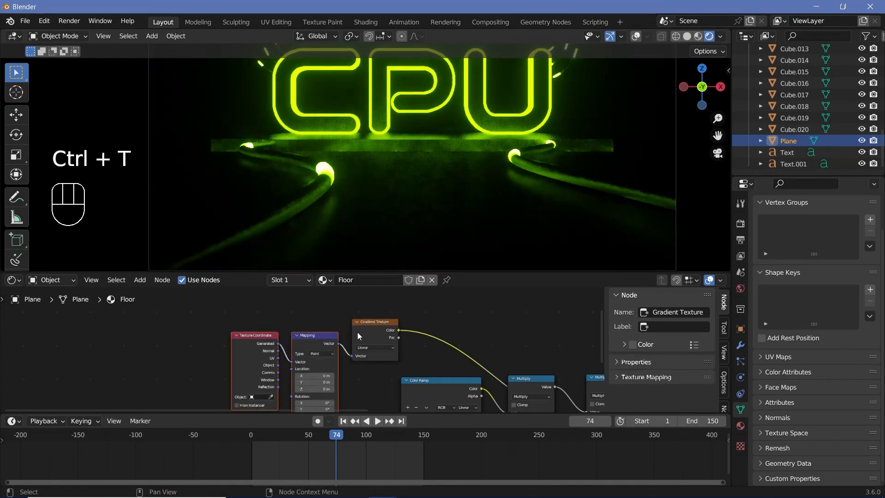
left_click_drag(190, 324, 323, 374)
left_click(302, 332)
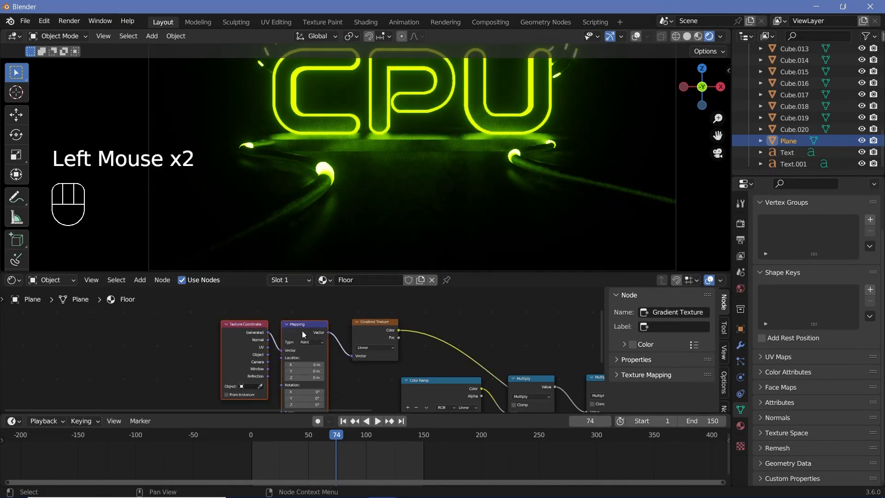
scroll(311, 333, "up", 3)
scroll(252, 367, "up", 1)
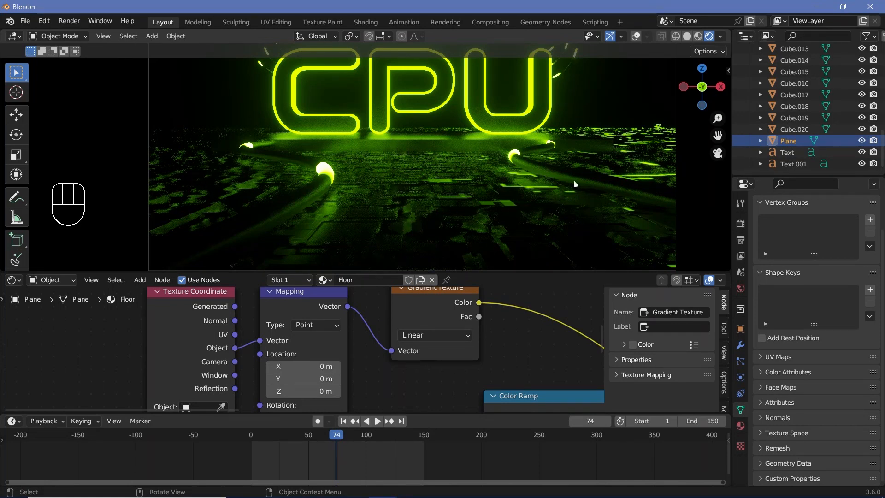
Set the Mapping node's Z rotation to 90° for the Gradient Texture
scroll(378, 392, "down", 2)
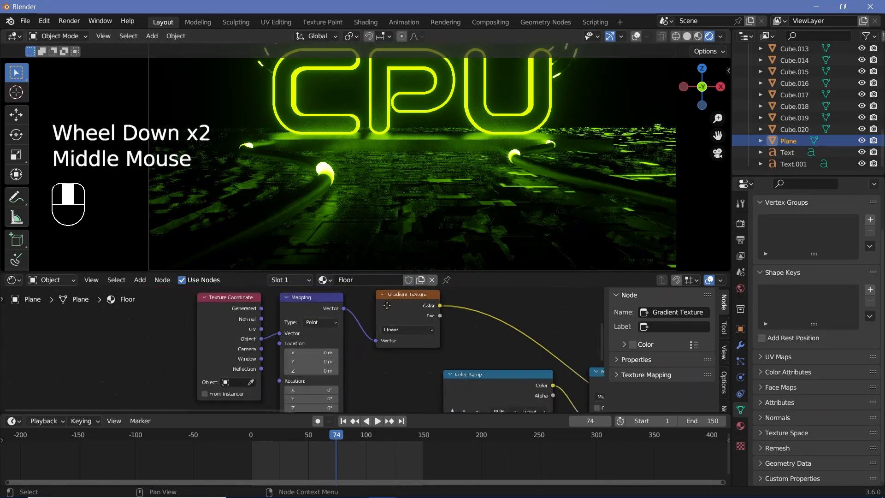
middle_click_drag(377, 392, 369, 331)
mouse_move(364, 295)
middle_mouse_down()
mouse_move(390, 305)
mouse_move(379, 285)
middle_mouse_up()
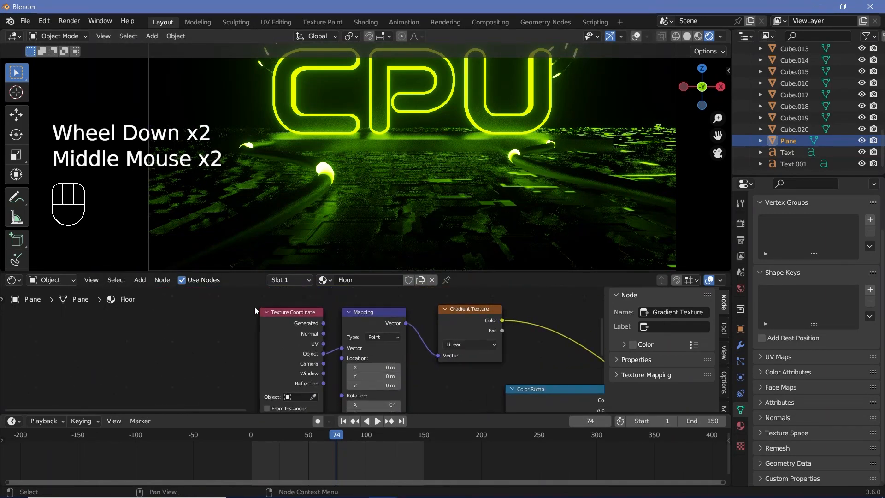
left_click(358, 346)
type("90")
key("Return")
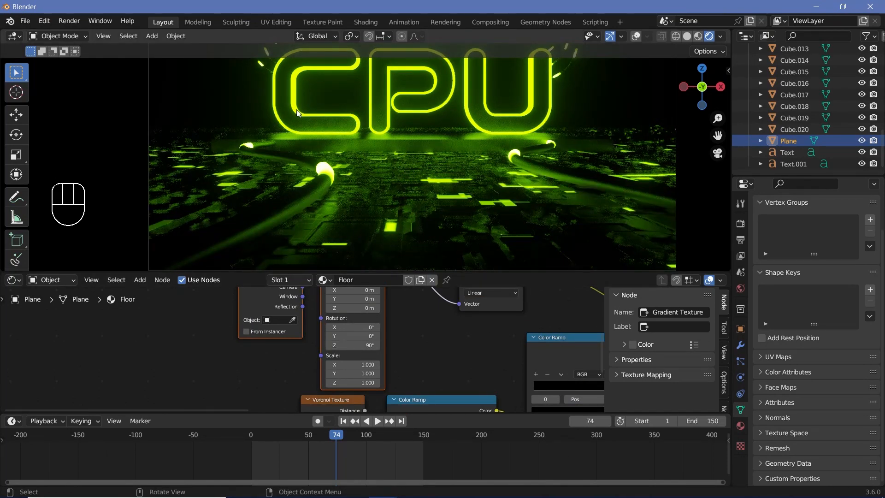
scroll(391, 156, "up", 2)
middle_click_drag(391, 155, 447, 184, "shift")
scroll(447, 183, "down", 4)
scroll(358, 182, "up", 1)
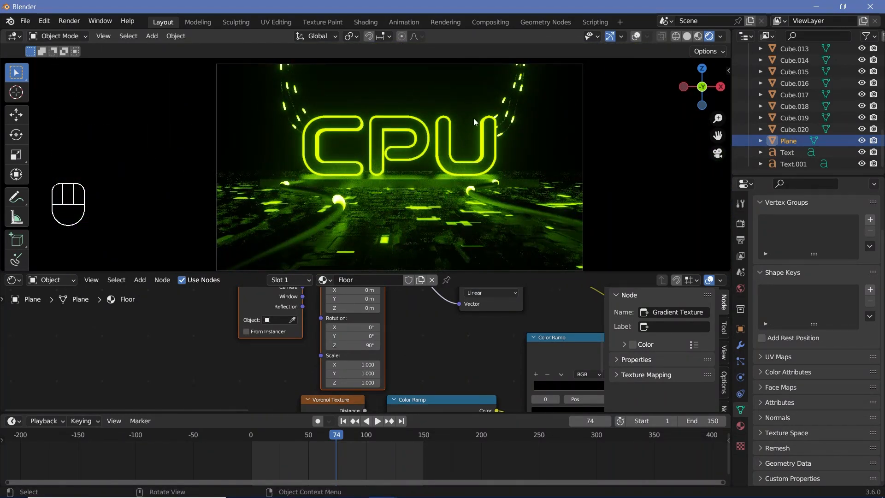
Switch the shader editor from the floor's object material to the World nodes
left_click(58, 280)
left_click(59, 281)
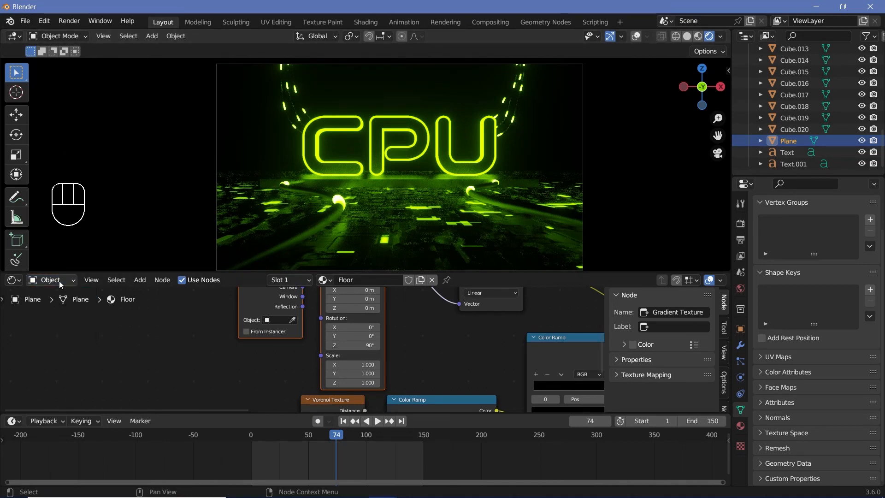
left_click(60, 282)
left_click(53, 305)
scroll(470, 341, "down", 3)
middle_click_drag(443, 392, 196, 405)
scroll(363, 339, "up", 4)
middle_click_drag(412, 330, 342, 339)
scroll(342, 339, "up", 2)
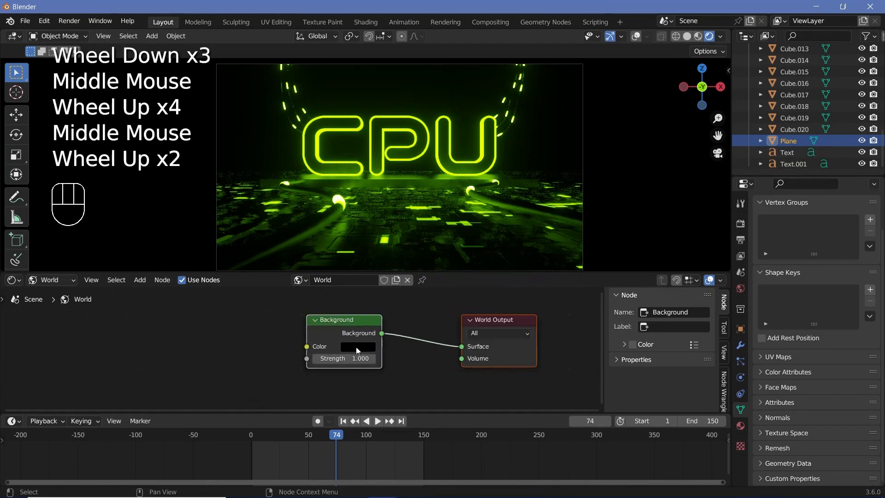
Move the Background node away from World Output to make room between them
left_click_drag(334, 331, 203, 300)
left_click(361, 317)
left_click(281, 325)
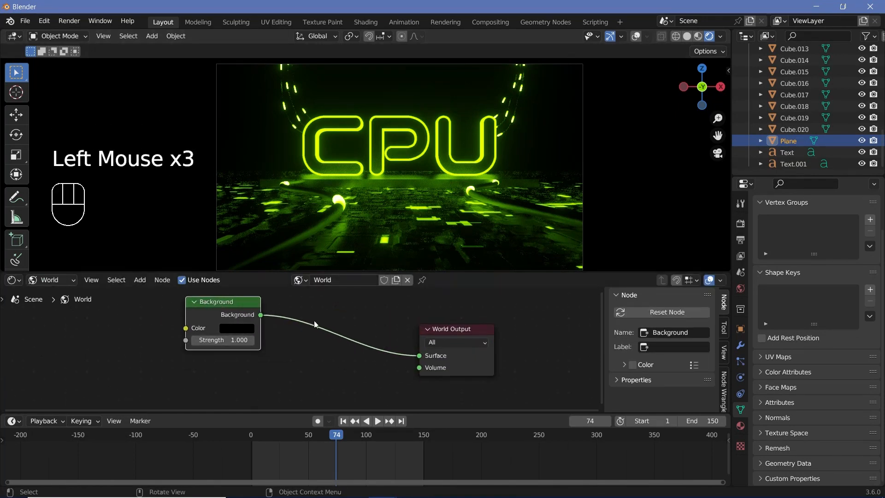
scroll(315, 324, "down", 2)
middle_click_drag(308, 340, 336, 338)
left_click_drag(273, 317, 236, 311)
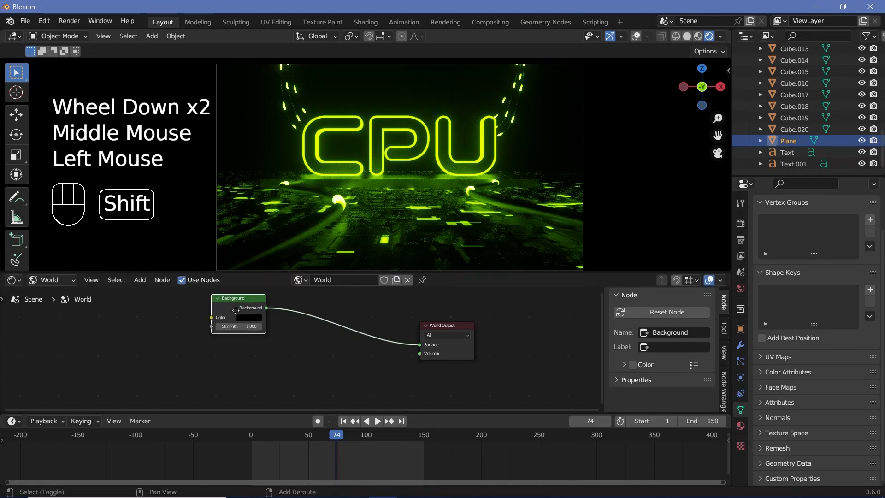
Duplicate the Background node and place the copy below the original
key("shift+d")
left_click(256, 366)
middle_click_drag(255, 366, 335, 354)
scroll(350, 332, "up", 1)
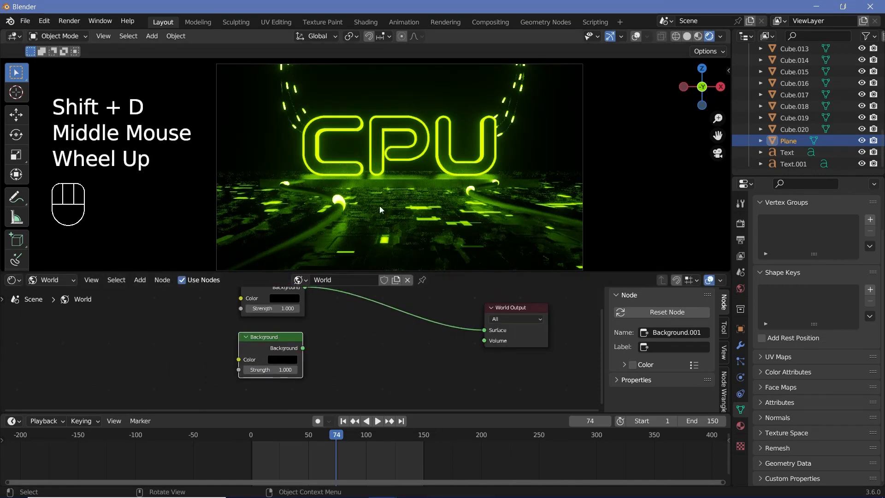
Insert a Mix Shader before World Output and connect the duplicated Background to its second Shader input
key("shift+a")
left_click(384, 331)
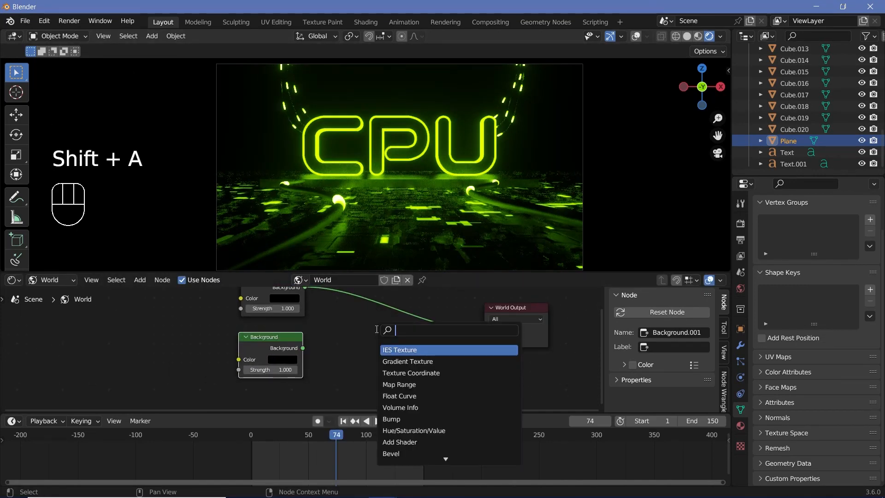
type("mis")
left_click(392, 360)
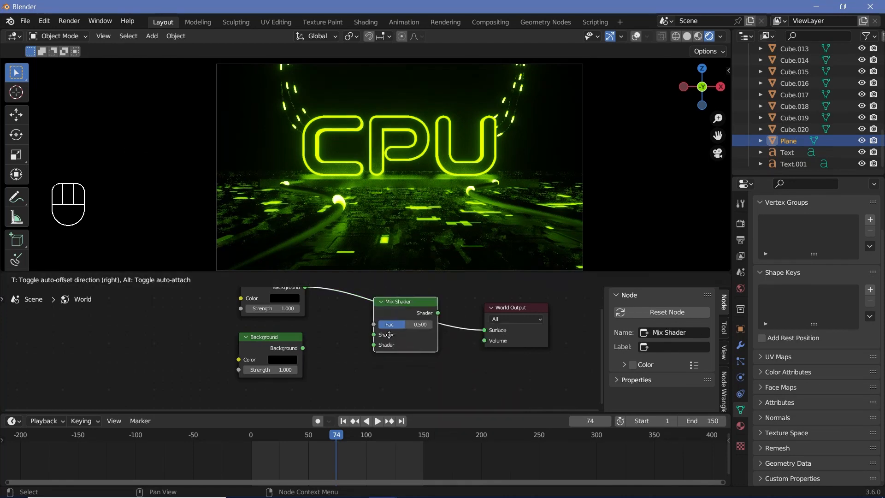
left_click(388, 334)
left_click_drag(303, 348, 372, 344)
Add a Light Path node and connect its Is Camera Ray output to the Mix Shader's Fac
middle_click_drag(375, 343, 455, 330)
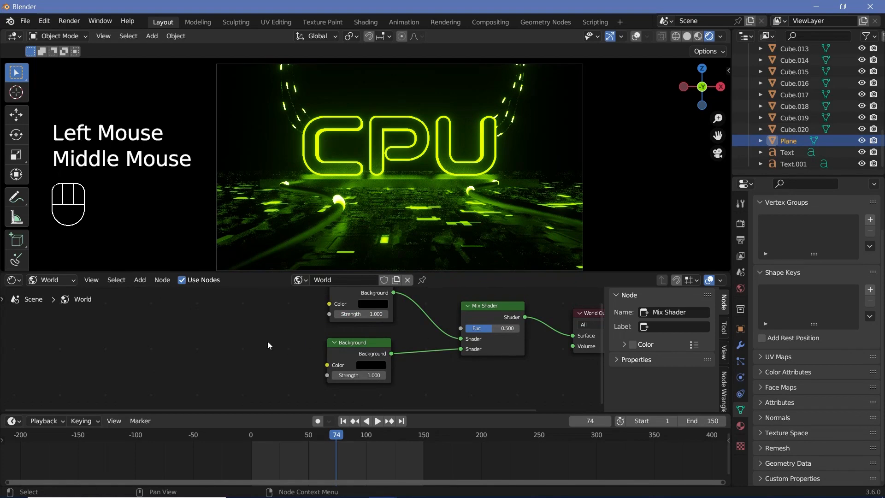
key("shift+a")
type("light")
key("Return")
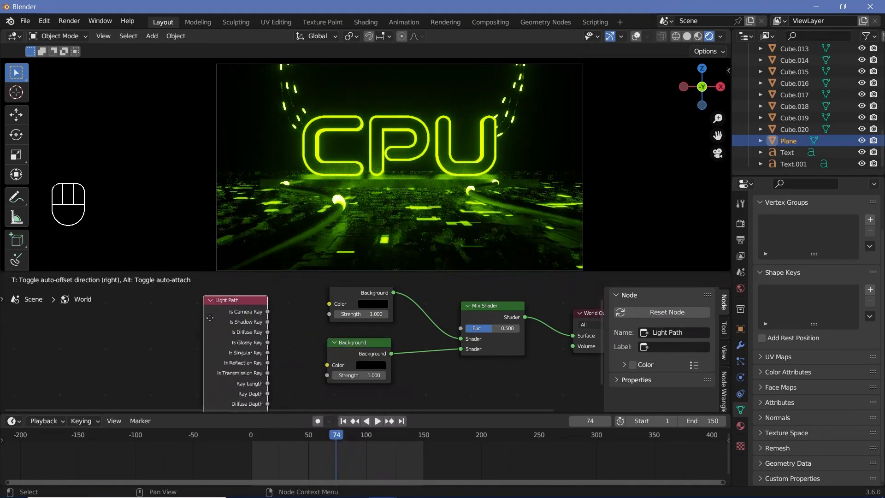
left_click(273, 314)
left_click_drag(266, 310, 464, 333)
Move the duplicated Background node slightly farther below the original
scroll(411, 370, "down", 2)
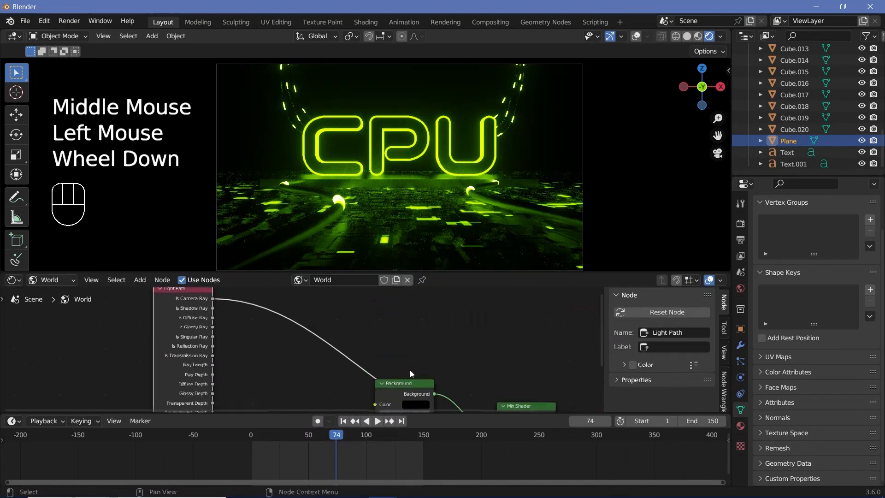
middle_click_drag(410, 370, 405, 333)
scroll(438, 314, "up", 2)
scroll(404, 333, "up", 2)
mouse_move(403, 330)
left_mouse_down()
mouse_move(359, 353)
mouse_move(409, 343)
left_mouse_up()
Add a Noise Texture node well to the left of the duplicated Background node
scroll(373, 356, "down", 2)
middle_click_drag(355, 360, 397, 356)
scroll(397, 356, "up", 1)
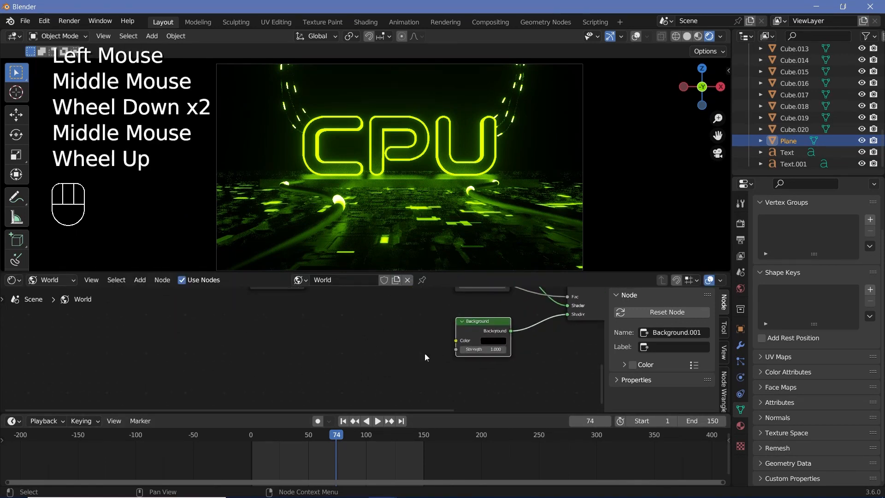
scroll(419, 355, "up", 1)
key("shift+a")
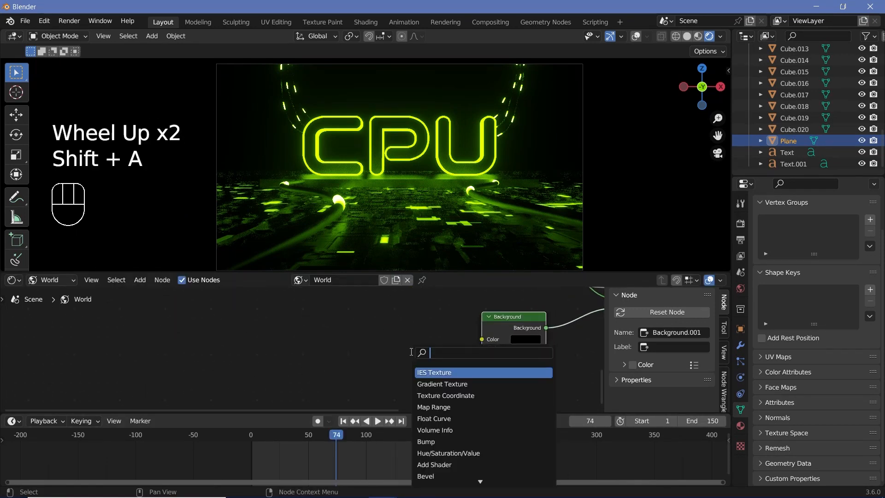
type("noise")
key("Return")
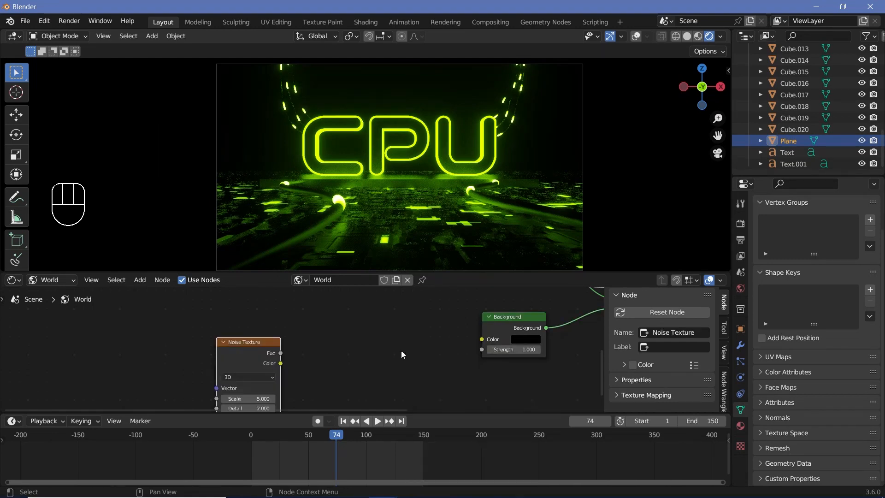
Add a Wave Texture beside the Noise Texture and feed the noise Color into its Vector input
key("shift+a")
type("wave")
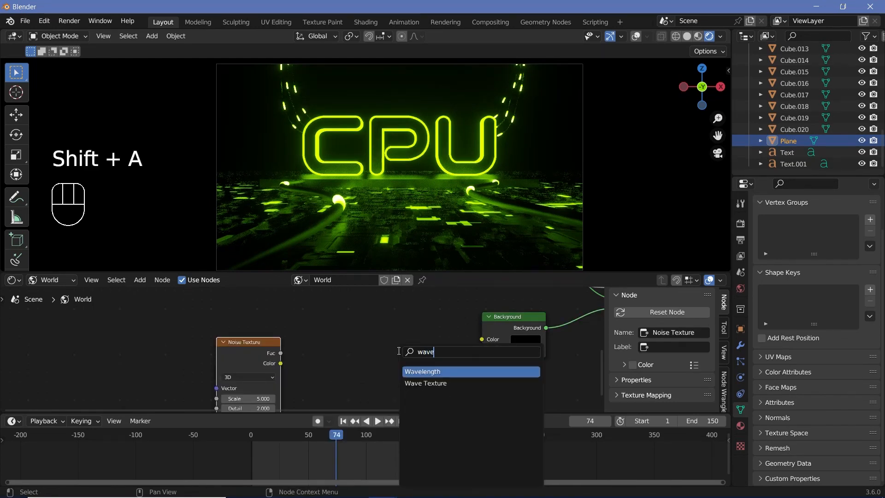
key("Down")
key("Return")
left_click_drag(281, 363, 307, 350)
Connect the Wave Texture's Color to the duplicated Background's Color and move both texture nodes farther left
middle_click_drag(396, 307, 338, 361)
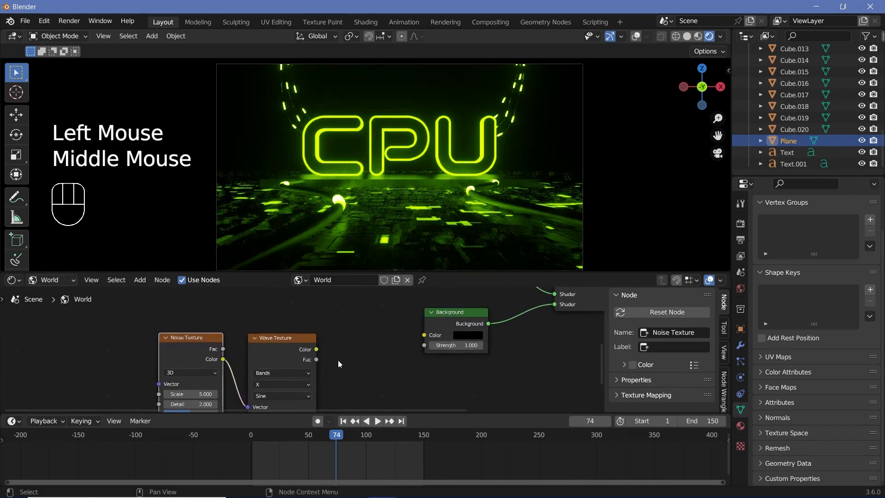
left_click_drag(316, 349, 403, 341)
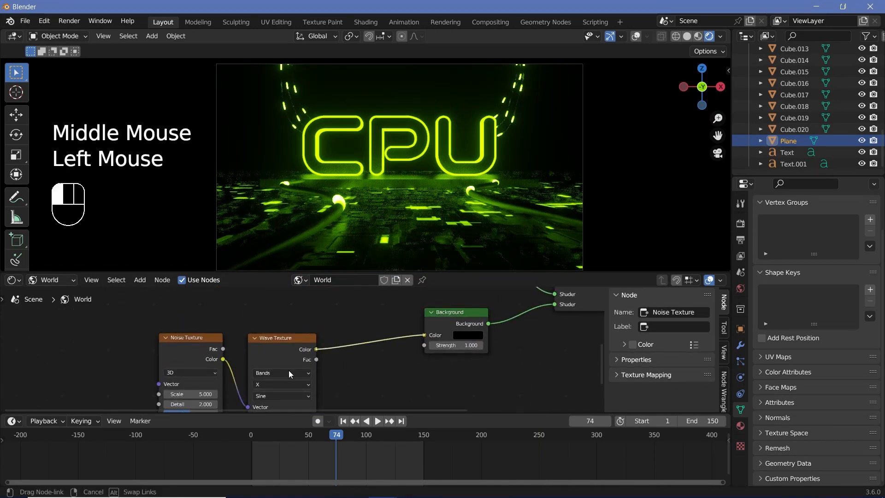
left_click_drag(133, 321, 270, 376)
left_click_drag(198, 358, 17, 369)
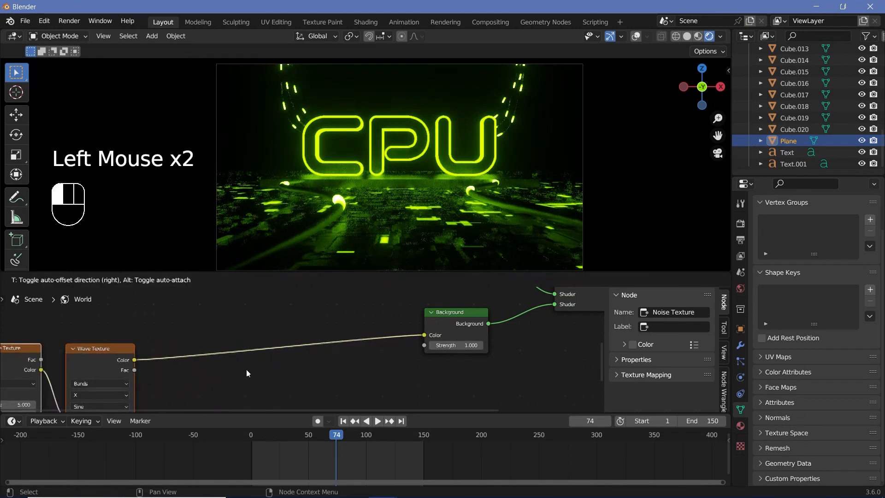
Insert a Color Ramp between the Wave Texture and the duplicated Background
middle_click_drag(361, 379, 381, 380)
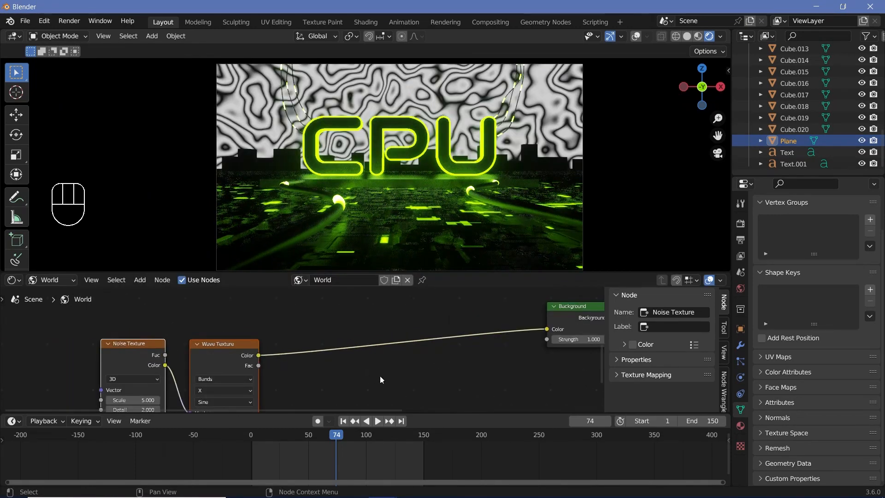
scroll(421, 94, "up", 3)
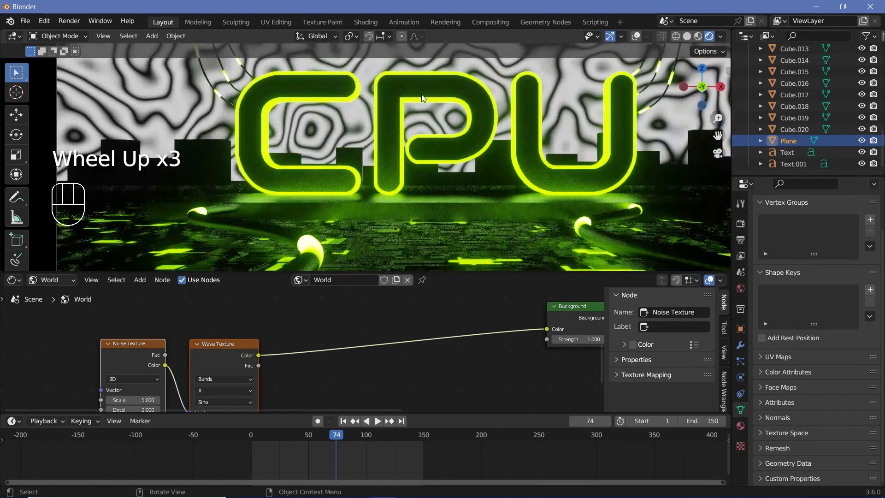
scroll(422, 101, "down", 1)
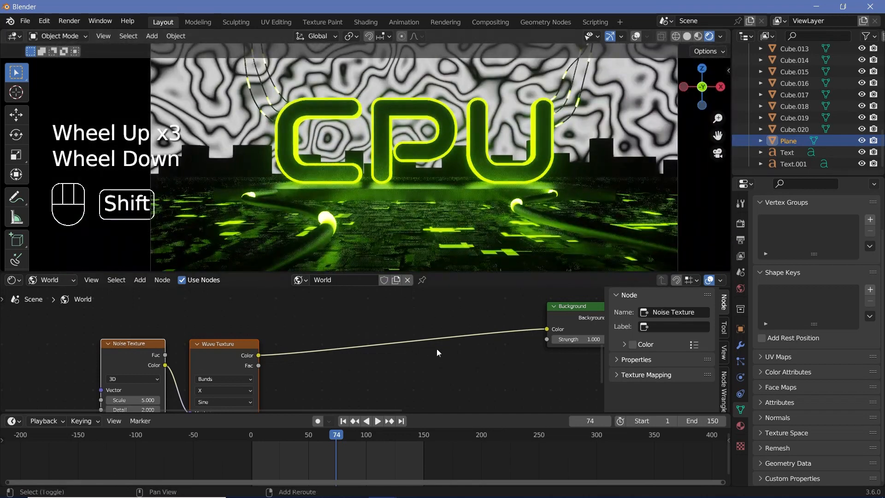
key("shift+a")
left_click(440, 344)
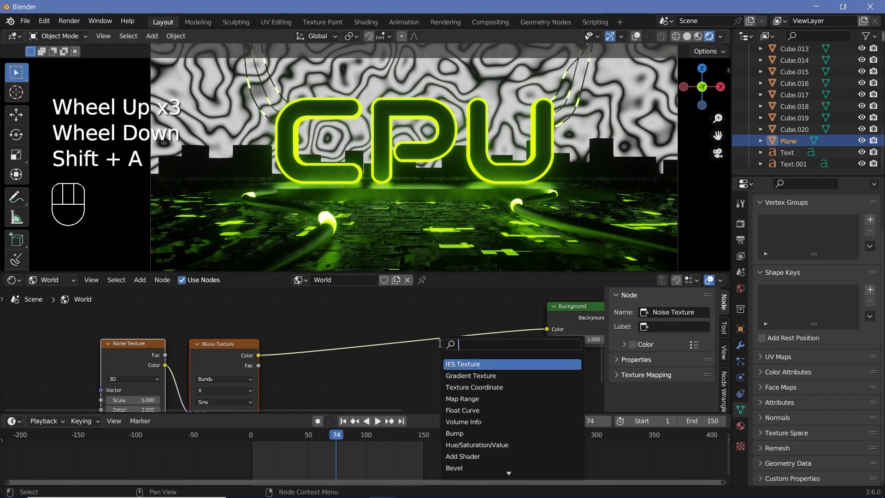
type("color")
key("Down")
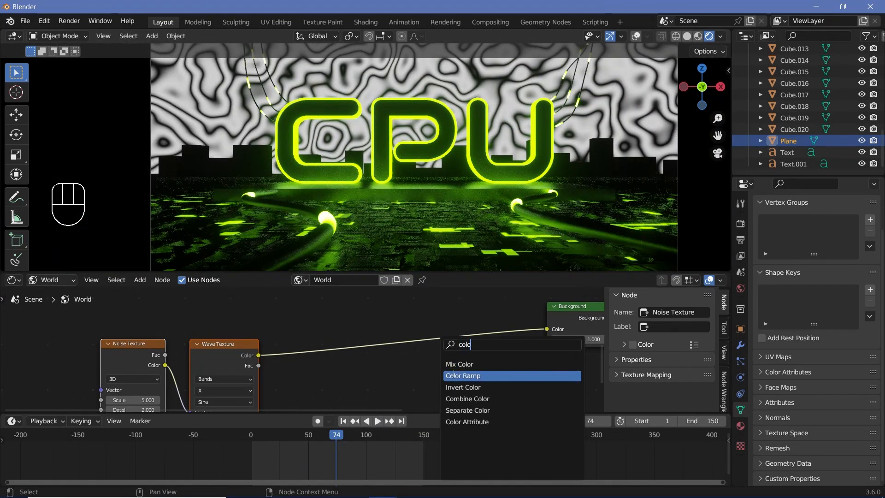
key("Return")
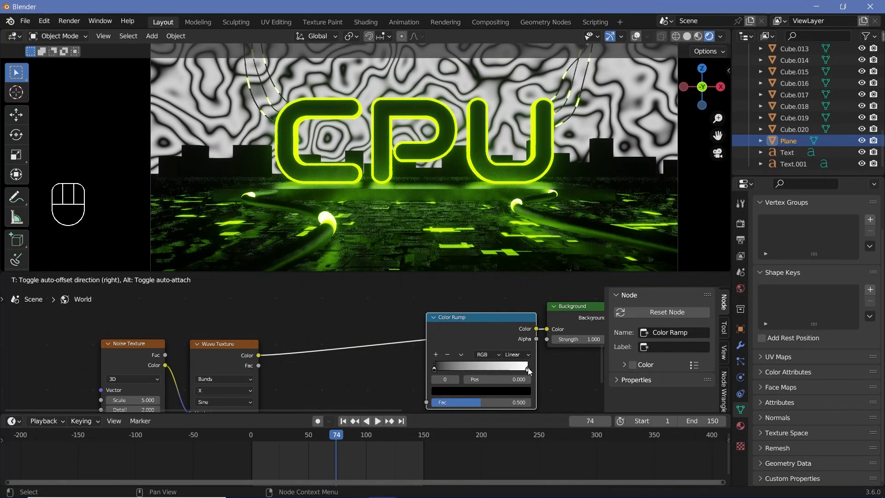
left_click(528, 367)
Paste the copied green onto the Color Ramp's white stop
left_click(501, 367)
left_click(455, 390)
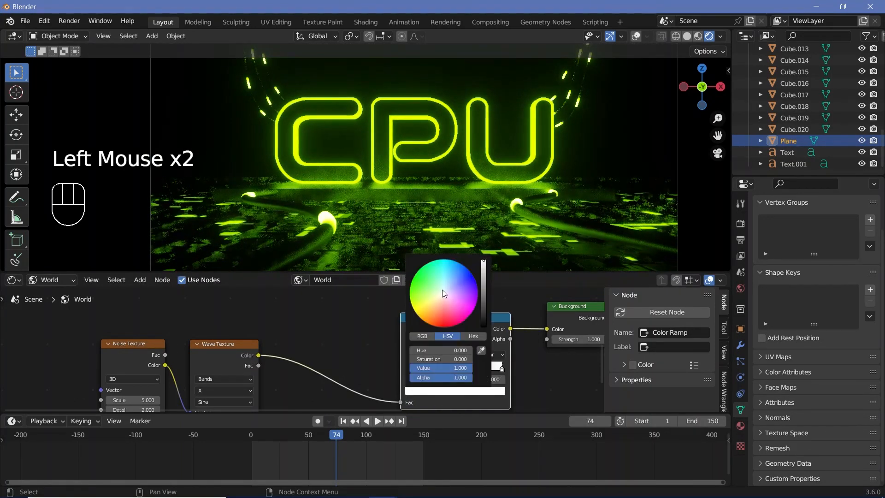
key("ctrl+v")
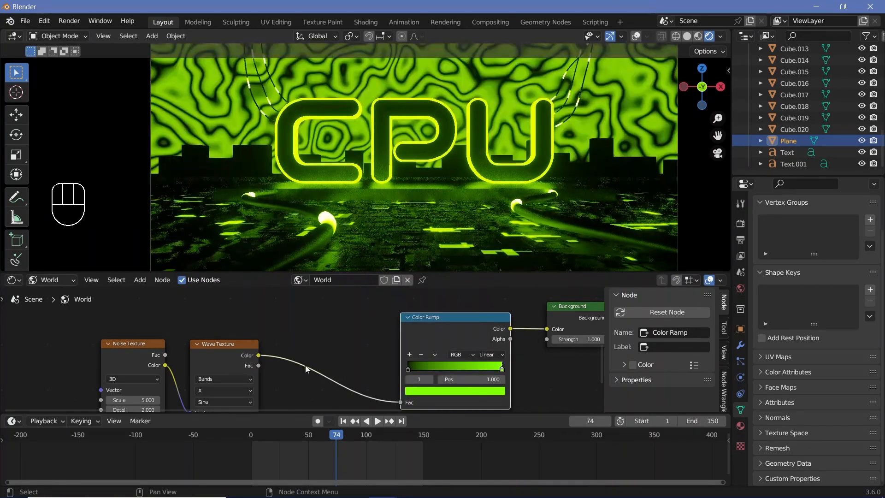
Set the Noise Texture's Scale to 25.5
scroll(305, 368, "down", 2)
middle_click_drag(304, 368, 458, 322)
scroll(396, 339, "up", 1)
middle_click_drag(362, 352, 355, 322)
scroll(350, 322, "up", 2)
left_click_drag(343, 318, 402, 319)
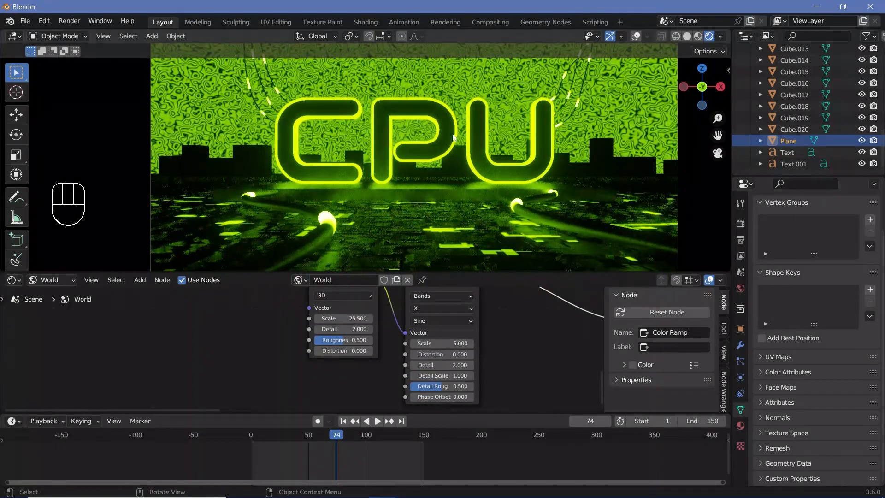
Insert a Voronoi Texture between the Wave Texture and the Color Ramp
scroll(473, 93, "up", 2)
scroll(472, 93, "up", 1)
middle_click_drag(473, 93, 459, 165, "shift")
scroll(375, 166, "up", 4)
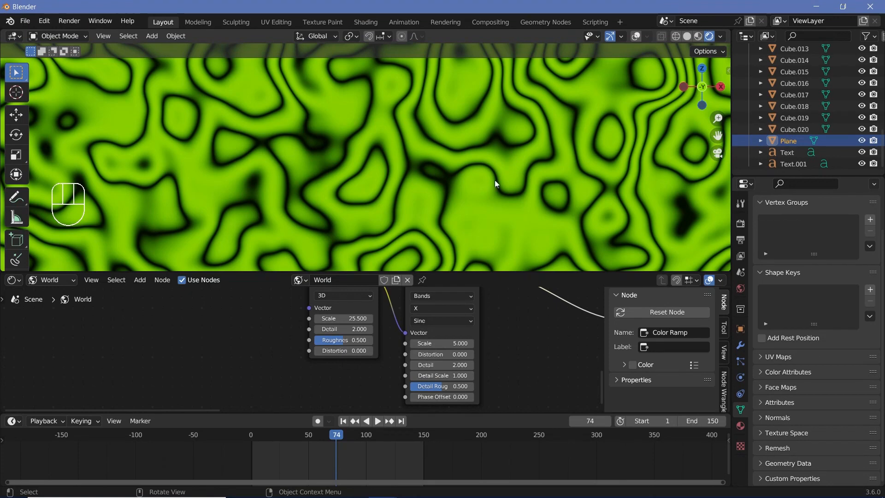
scroll(507, 189, "down", 2)
scroll(498, 323, "down", 2)
middle_click_drag(498, 323, 432, 351)
scroll(432, 350, "up", 2)
key("shift+a")
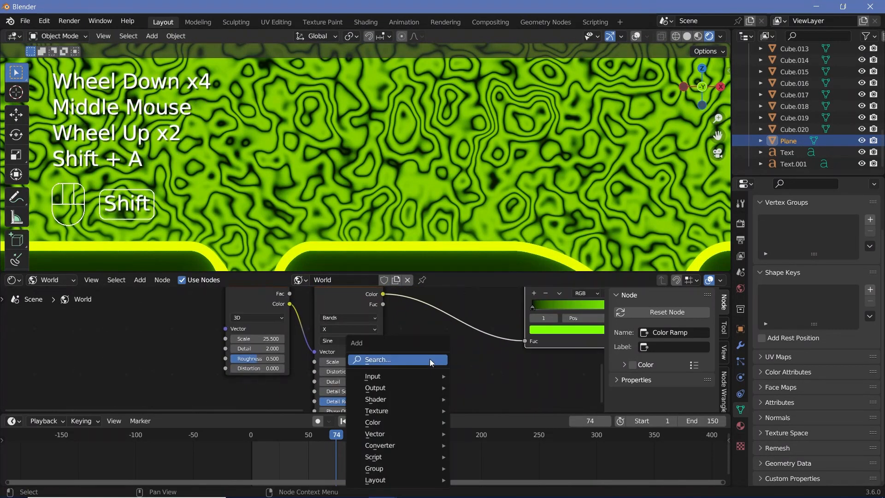
left_click(432, 362)
type("voro")
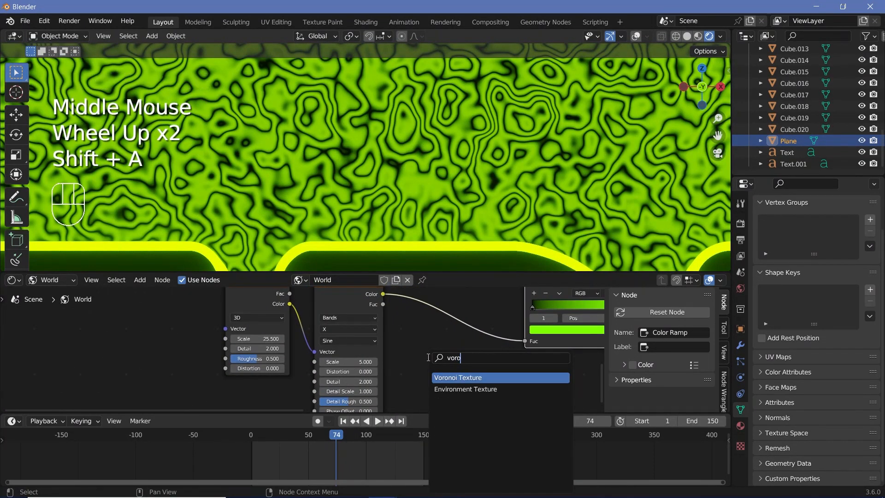
key("Return")
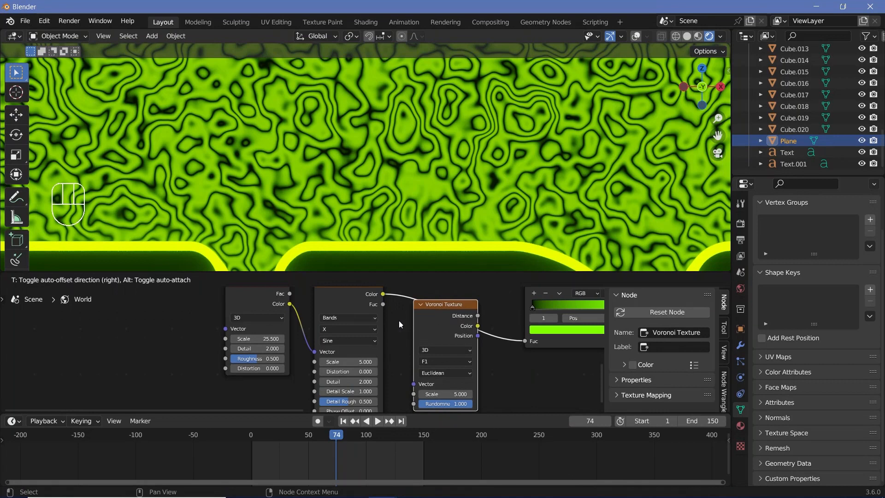
left_click(386, 365)
Examine the background pattern above the CPU text up close and from farther away
scroll(375, 166, "up", 4)
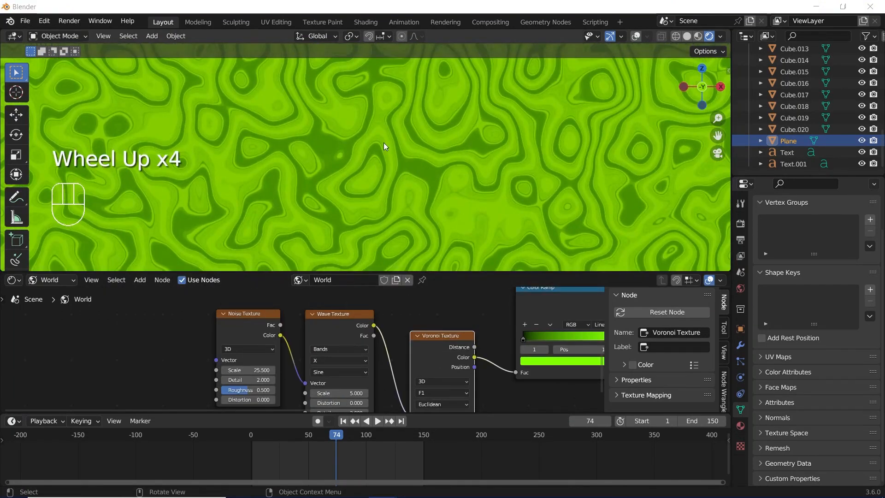
scroll(384, 143, "up", 3)
scroll(484, 133, "up", 2)
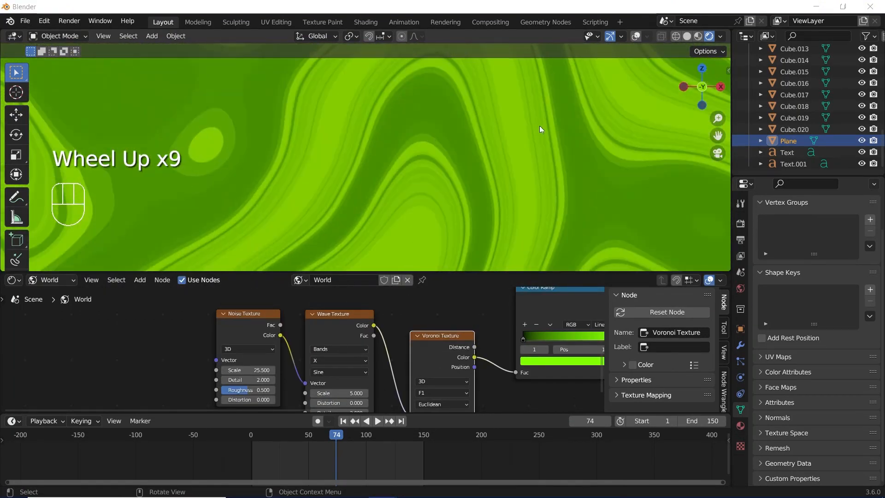
scroll(541, 151, "down", 4)
scroll(466, 338, "down", 1)
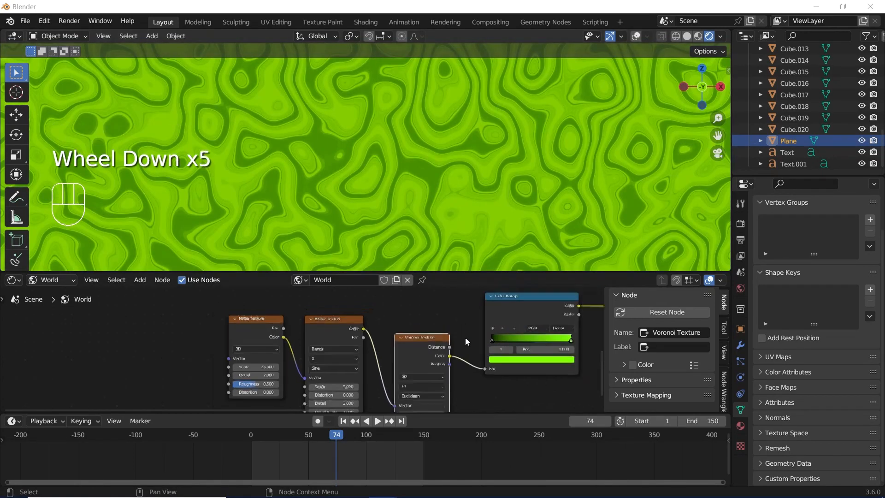
left_click(278, 342)
middle_click_drag(279, 342, 286, 359)
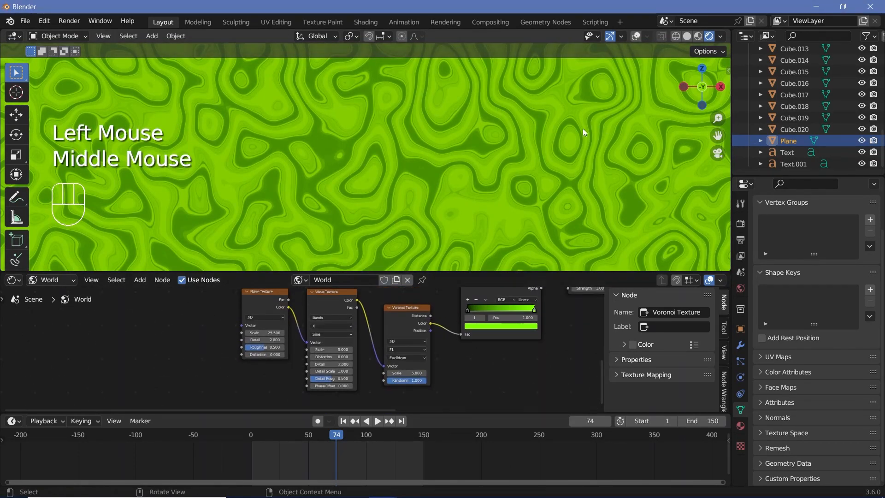
scroll(489, 137, "down", 4)
scroll(299, 330, "up", 2)
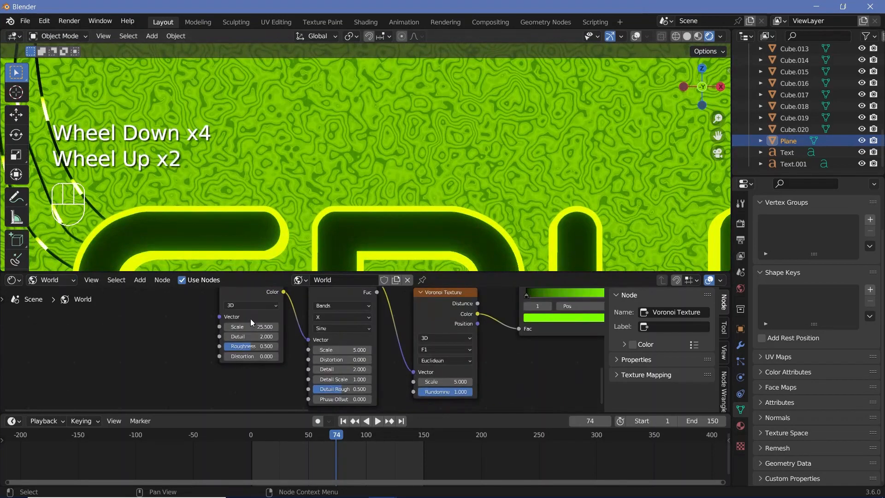
Set the Noise Texture's Scale to 0.5
left_click(249, 327)
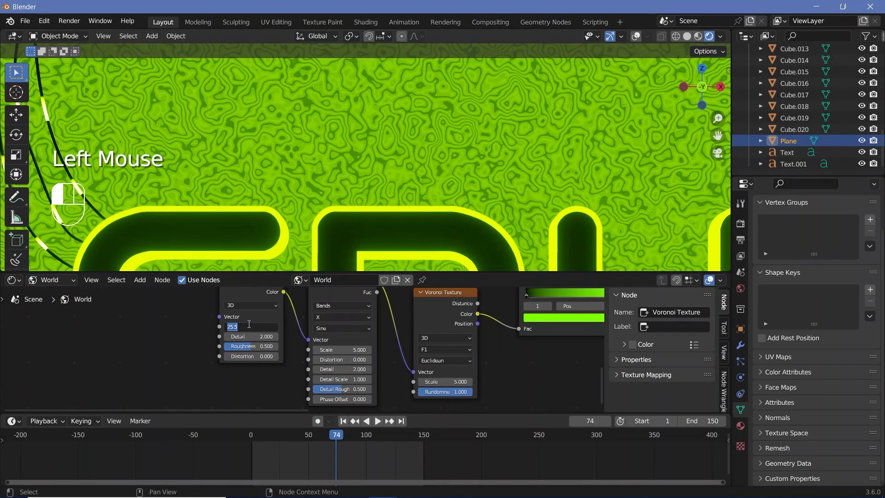
type("0")
key("Return")
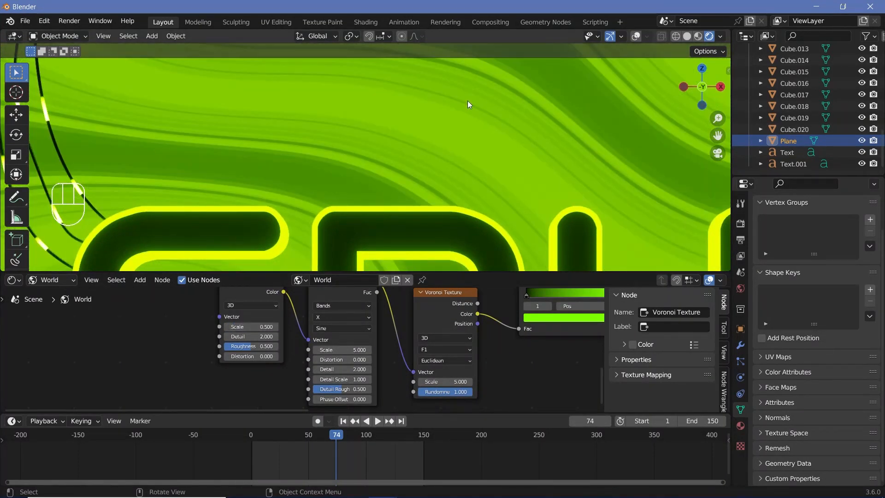
Set the Wave Texture's Scale to 15
scroll(467, 104, "down", 4)
scroll(470, 108, "up", 1)
middle_click_drag(394, 323, 376, 339)
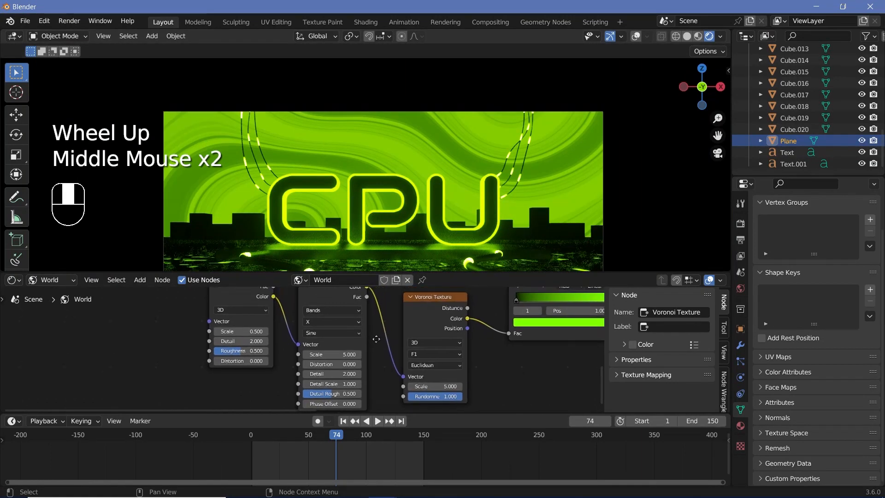
scroll(353, 362, "up", 2)
left_click(349, 356)
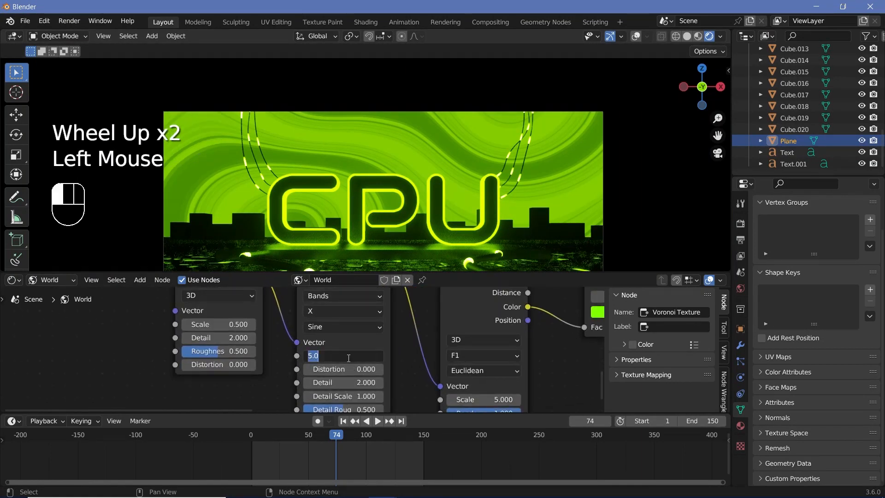
type("15")
key("Return")
scroll(355, 358, "down", 2)
middle_click_drag(392, 362, 374, 360)
middle_click_drag(392, 362, 376, 361)
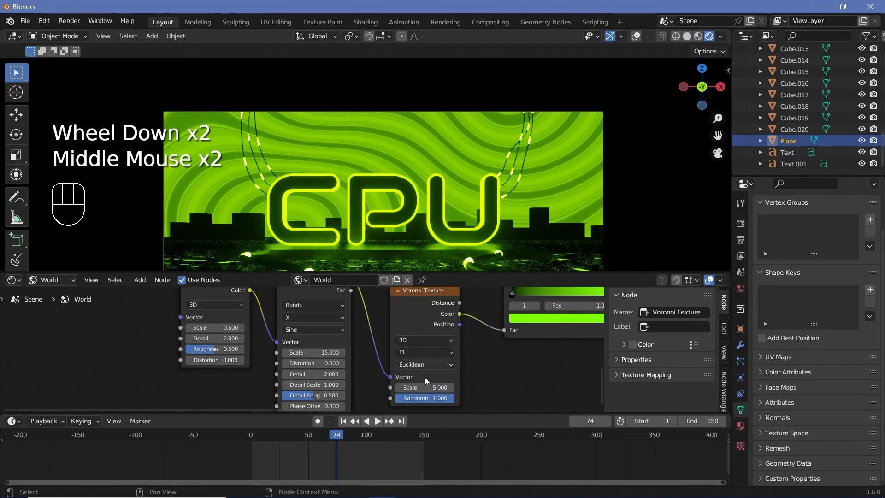
Set the Voronoi Texture's Scale to 1.5 and the Wave Texture's Scale to 5 in the World nodes
left_click_drag(424, 387, 402, 387, "shift")
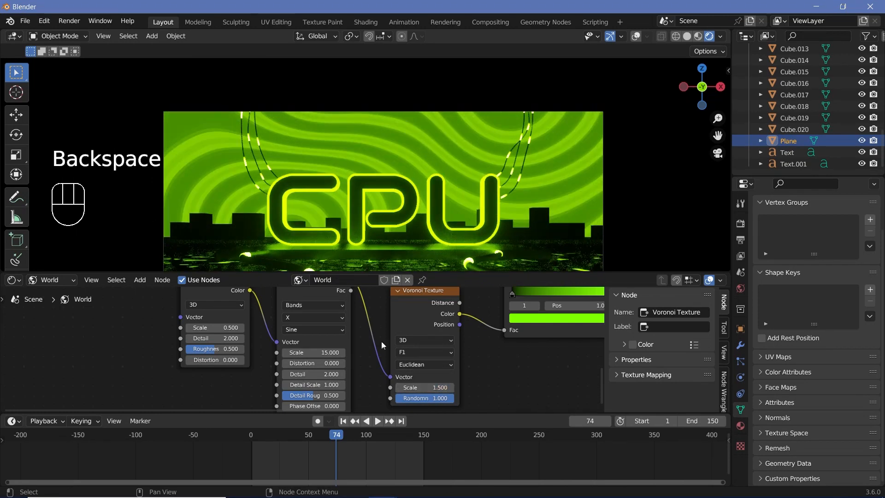
left_click_drag(325, 352, 285, 352)
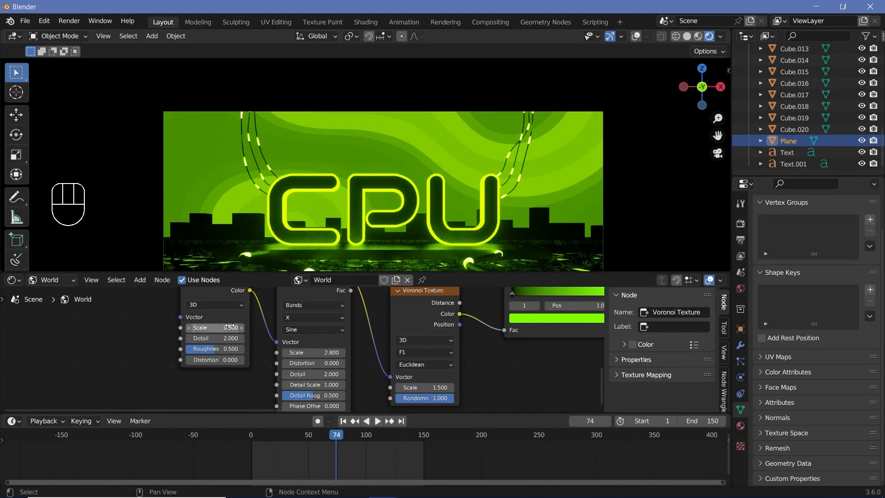
left_click_drag(230, 327, 259, 326)
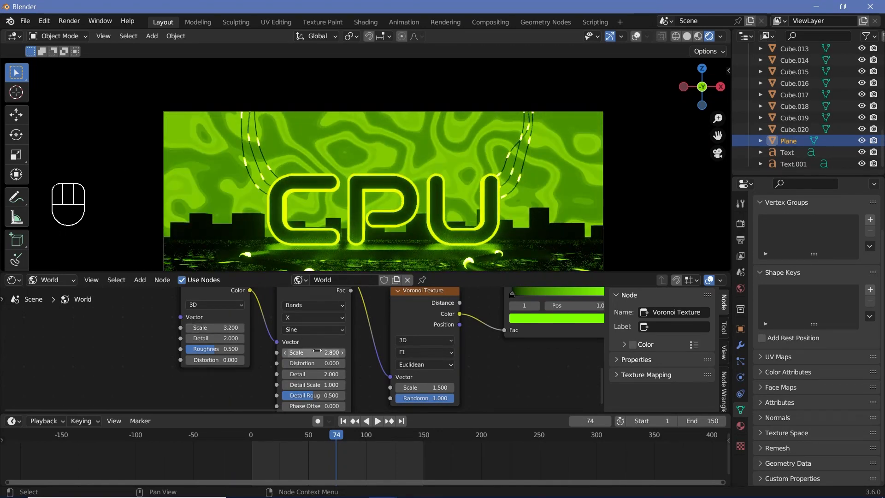
Switch the Voronoi Texture's feature output to F2 and its distance metric to Chebychev
scroll(466, 151, "up", 2)
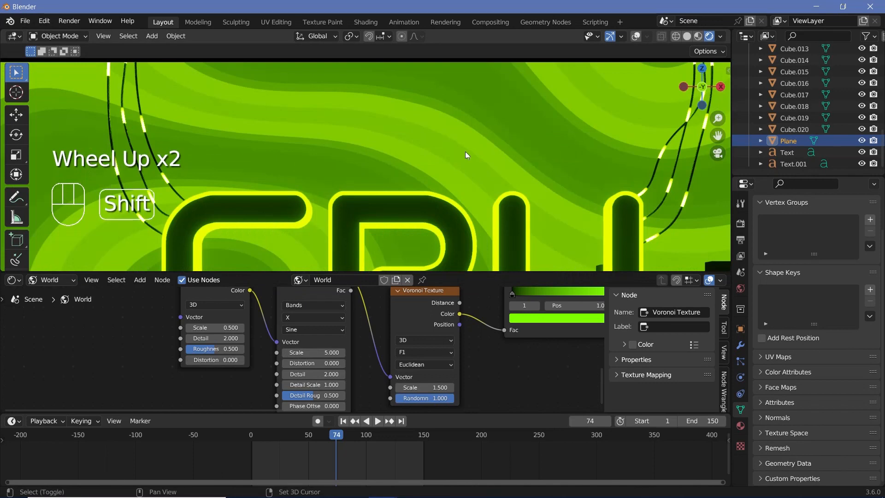
middle_click_drag(466, 151, 393, 176, "shift")
scroll(393, 176, "up", 2)
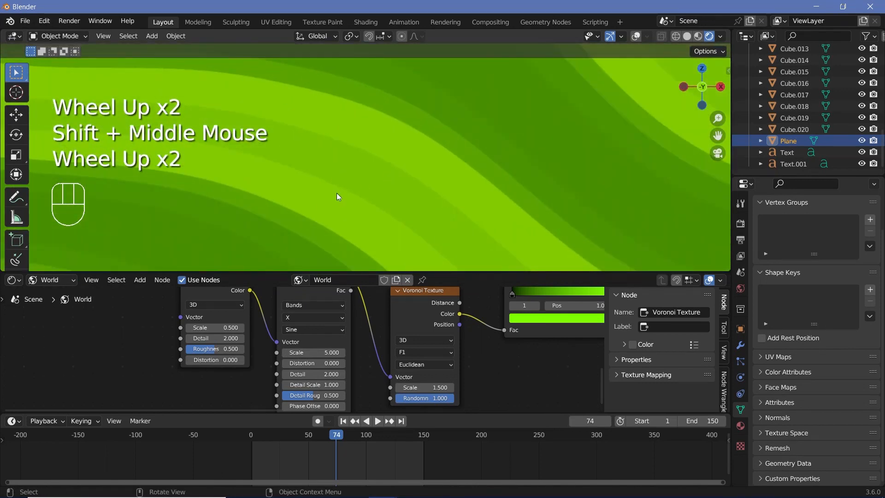
left_click(428, 354)
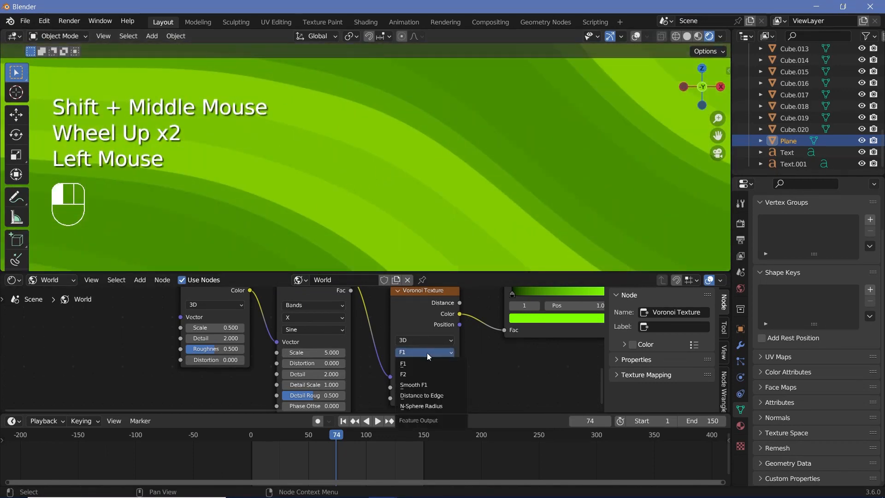
left_click(424, 375)
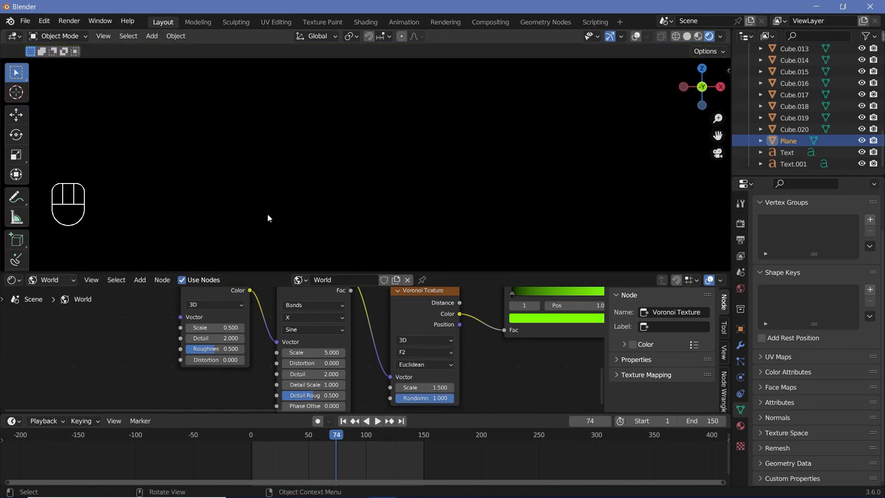
scroll(422, 173, "down", 4)
scroll(422, 174, "up", 2)
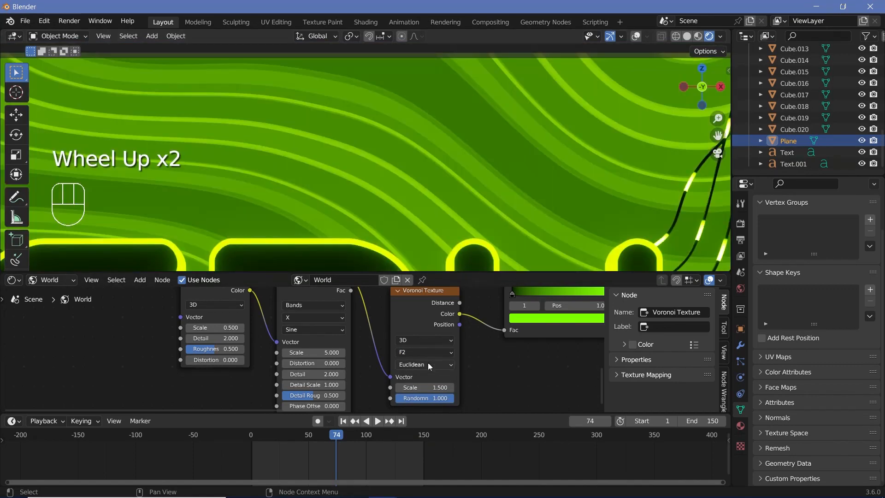
left_click(427, 365)
left_click(428, 396)
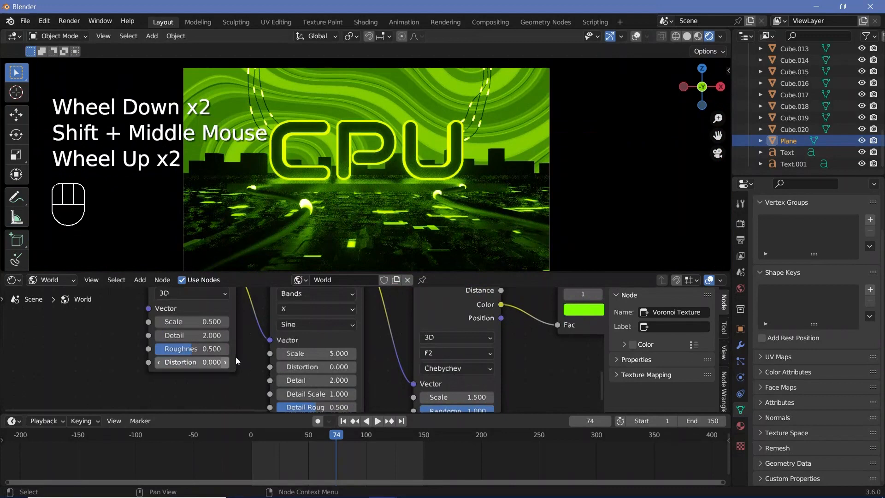
Keyframe the Wave Texture's Phase Offset at 0 on frame 0
scroll(236, 360, "up", 1)
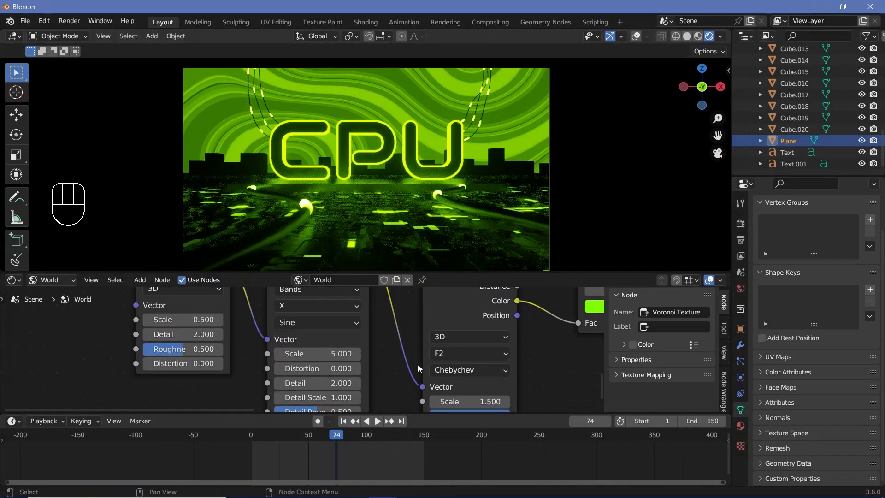
scroll(417, 364, "down", 2)
middle_click_drag(417, 364, 408, 348)
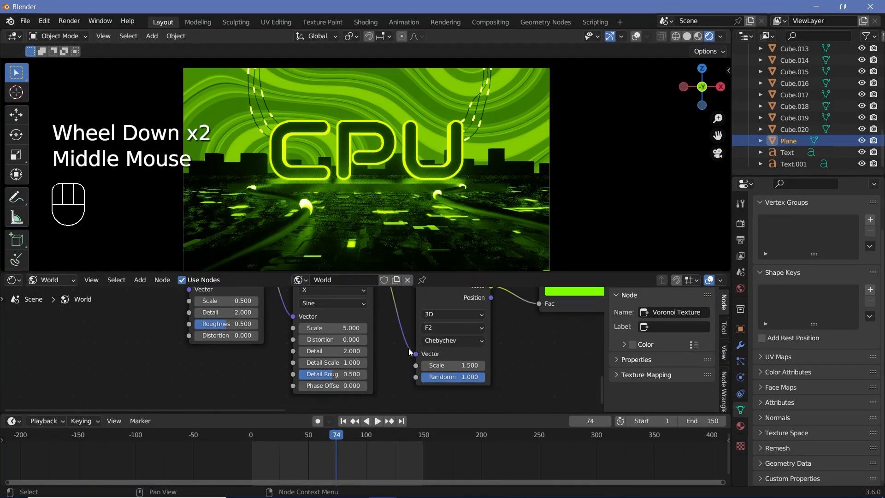
left_click(251, 435)
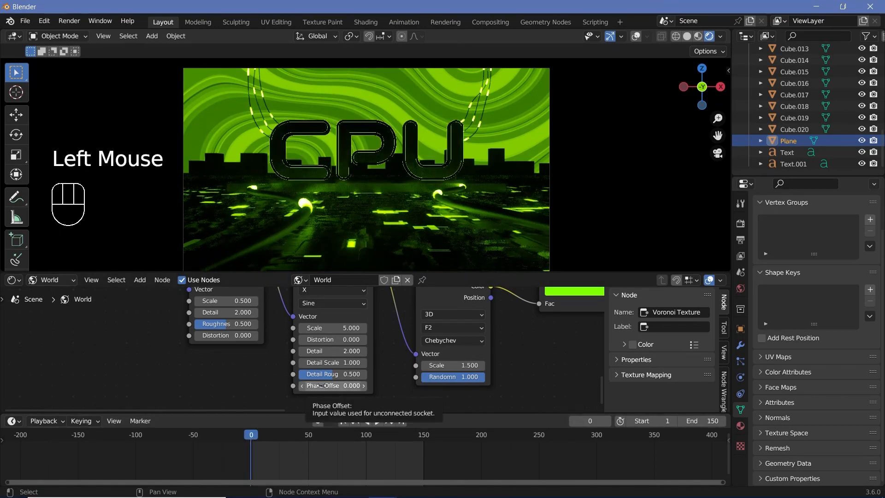
Set the Wave Texture's Phase Offset to 6.283 on frame 150 and keyframe it
left_click(425, 438)
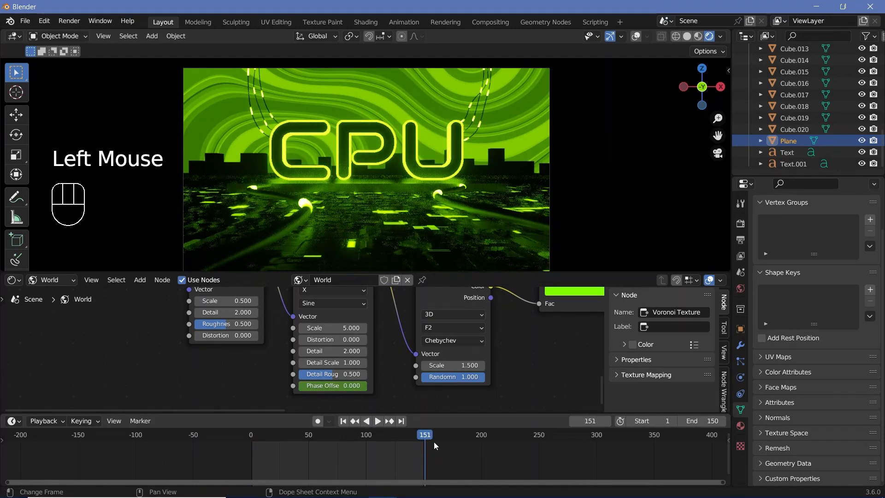
key("Left")
left_click(339, 386)
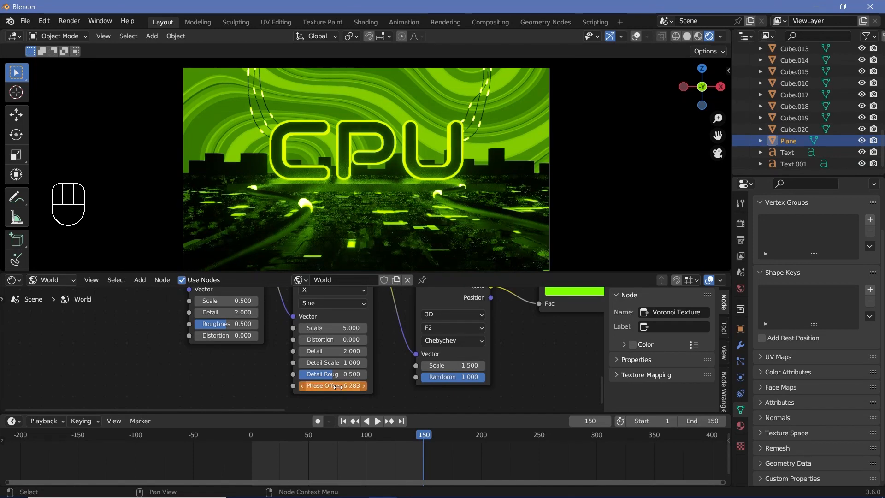
key("i")
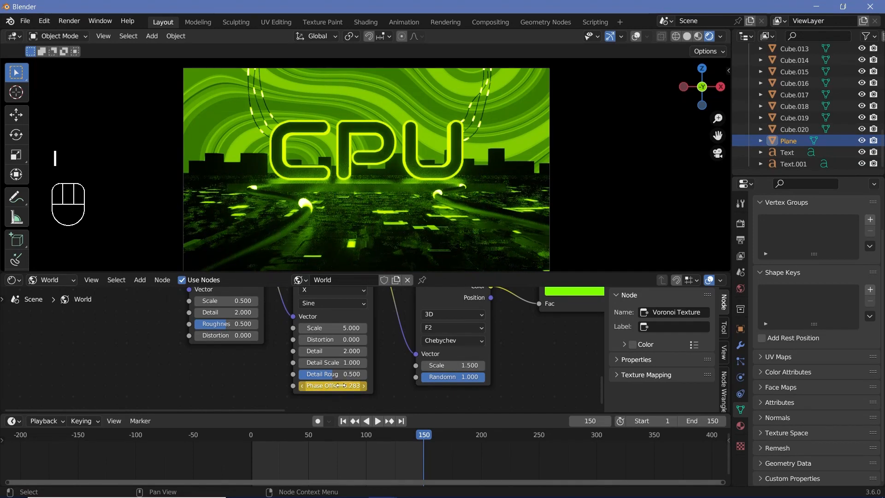
Give the Phase Offset keyframes linear interpolation and play the animation briefly to check the moving background
key("t")
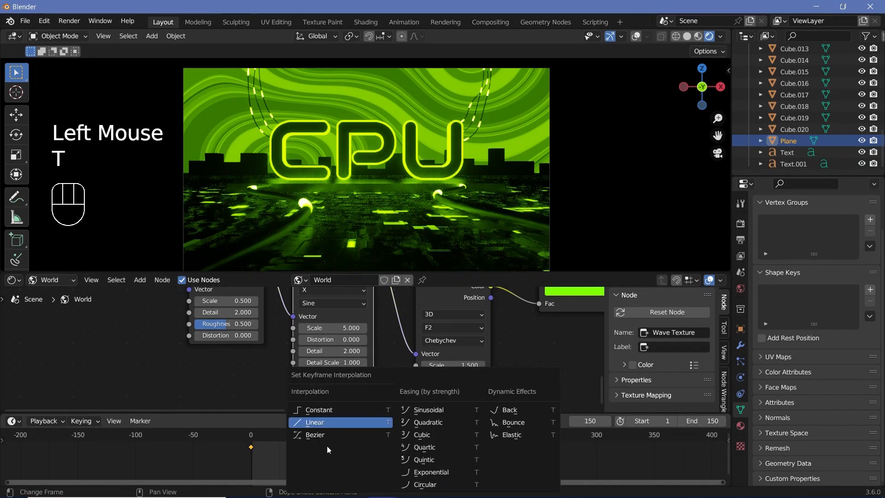
left_click(327, 421)
key("space")
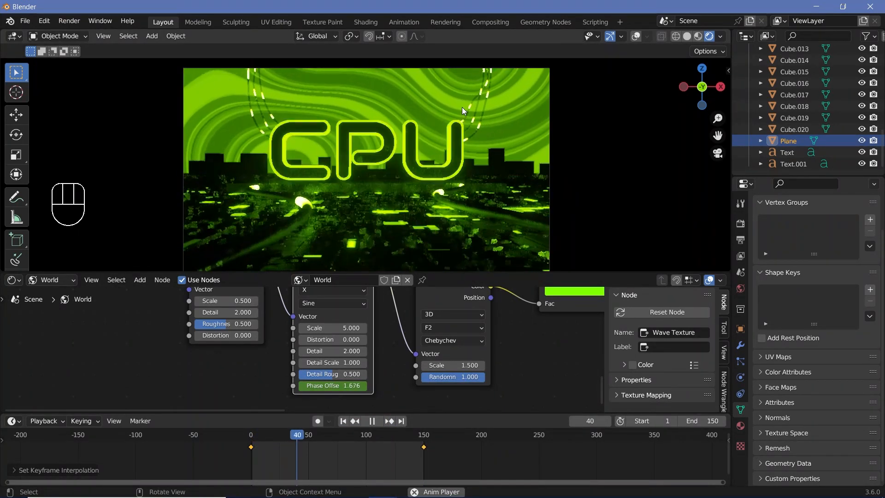
key("space")
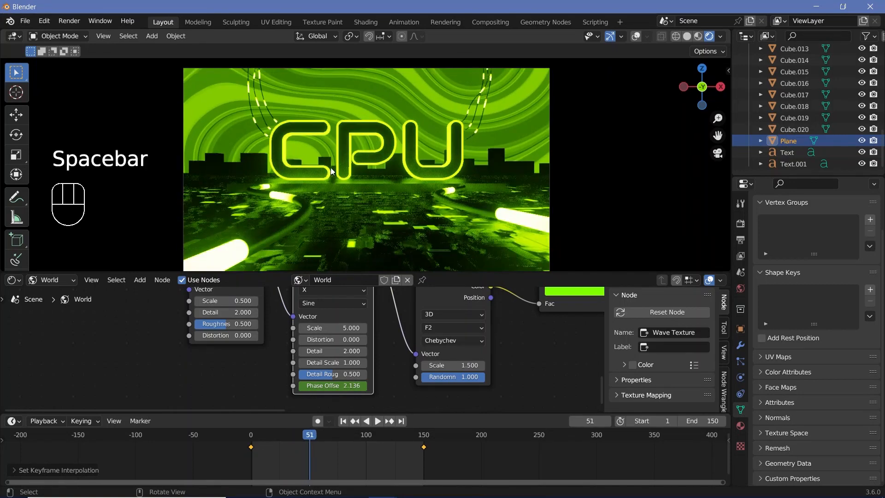
Open the render commands with the full camera frame in view
scroll(374, 190, "down", 2)
scroll(374, 189, "up", 1)
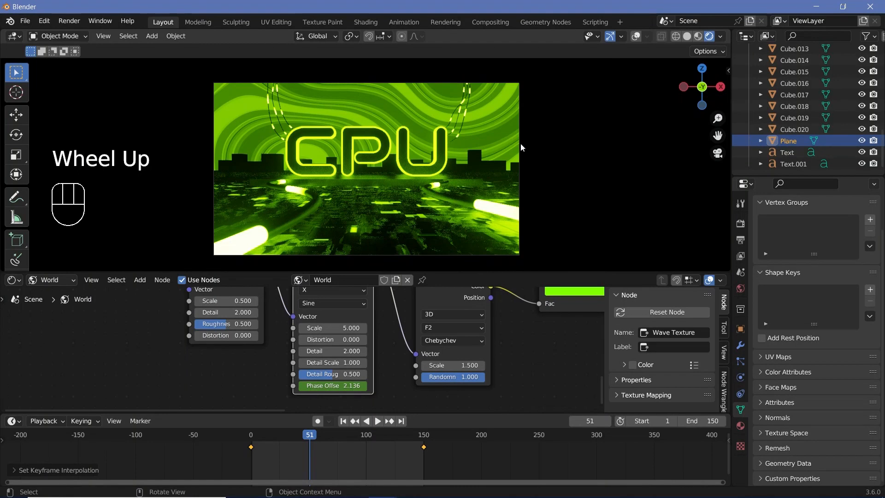
left_click(67, 22)
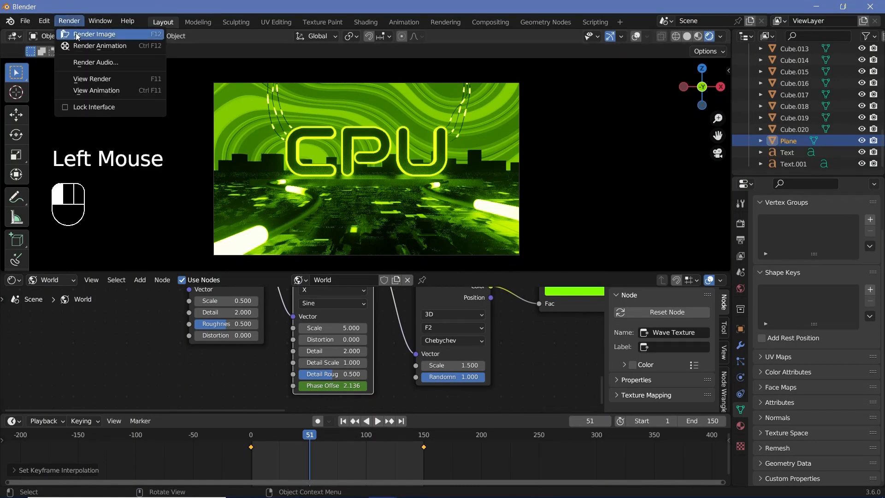